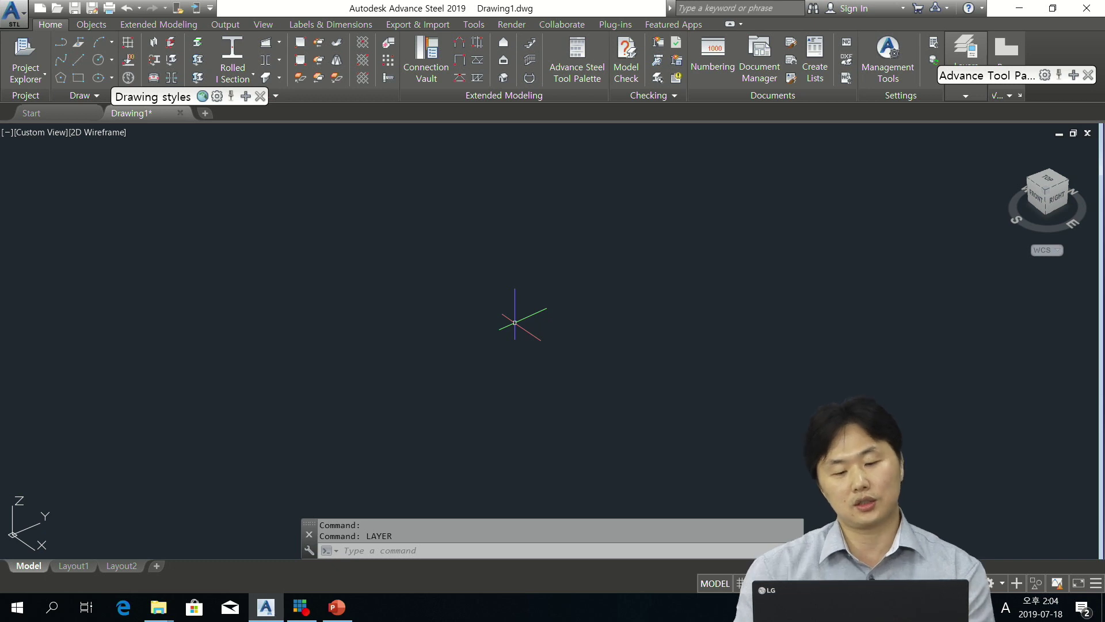
Step: Run STEELBOX and create a grid with four 5000 mm X bays, three 5000 mm Y bays and levels 0, 3970 and 8970
text(steelbo)
key(Return)
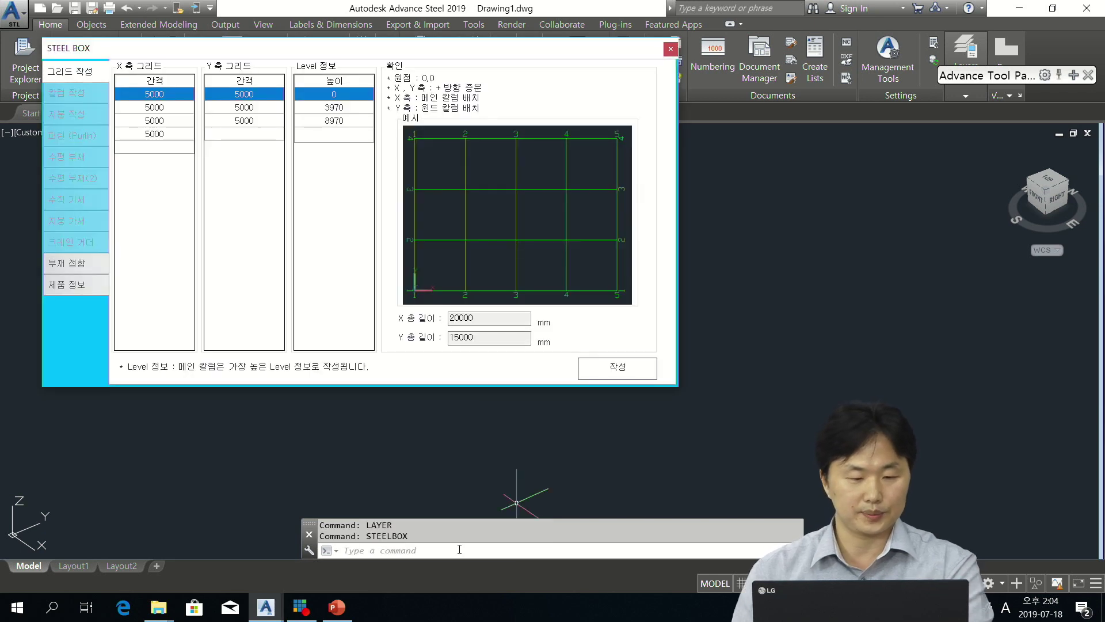
drag(348, 75, 500, 131)
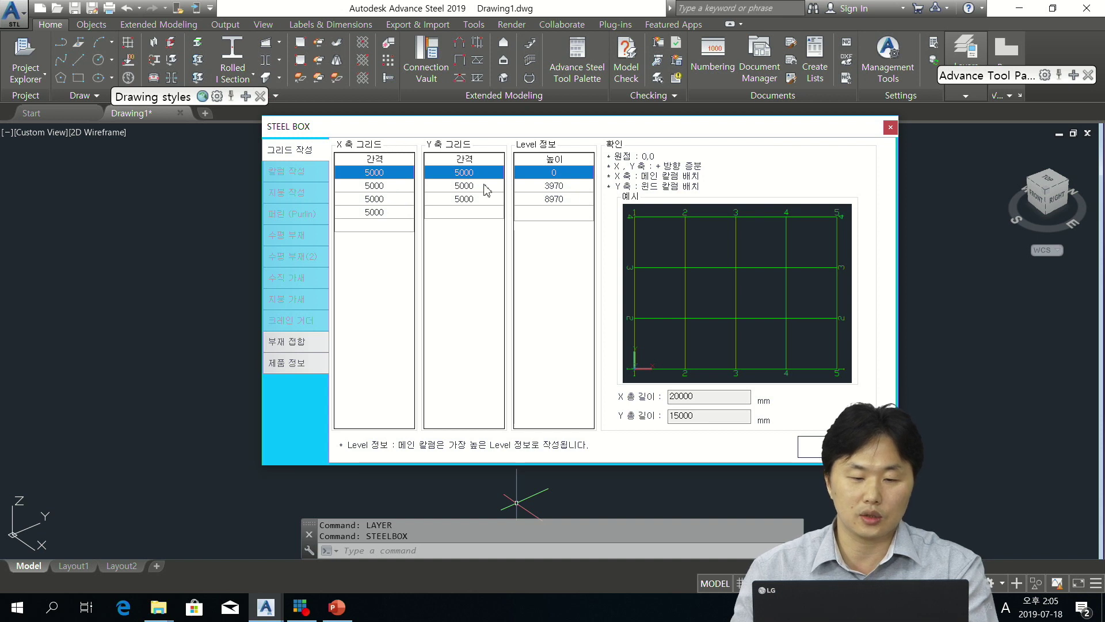
click(554, 186)
click(557, 201)
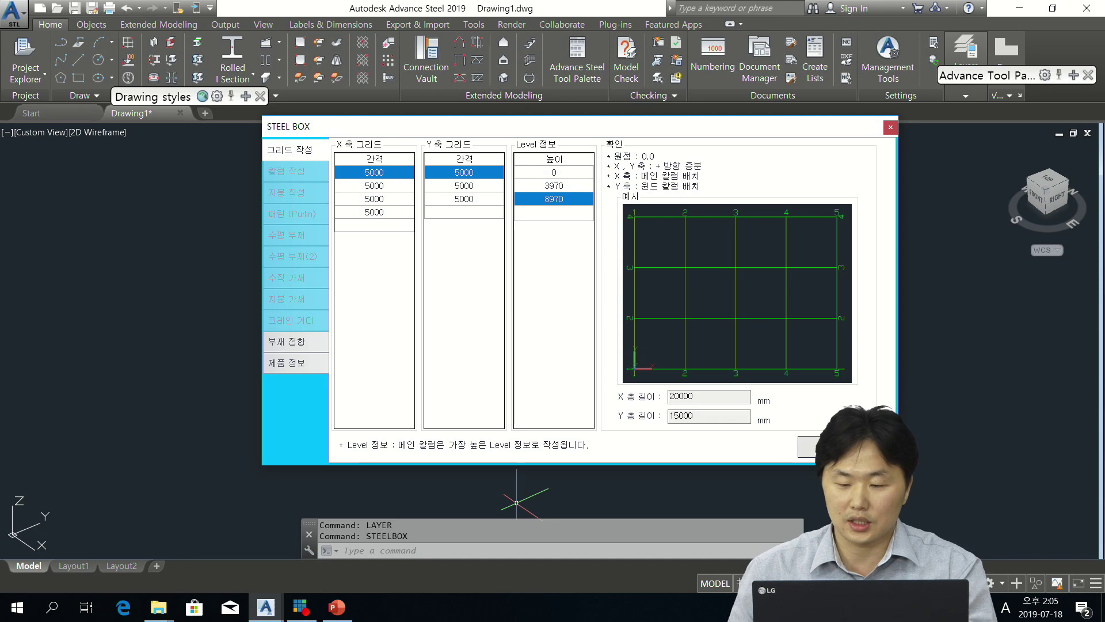
click(823, 446)
Step: Examine the multi-level grid in 3D from several angles and in the top view
drag(653, 127, 399, 45)
click(677, 178)
scroll(690, 184, down, 5)
mouse_move(708, 265)
shift+middle_down()
mouse_move(760, 230)
mouse_move(740, 242)
shift+middle_up()
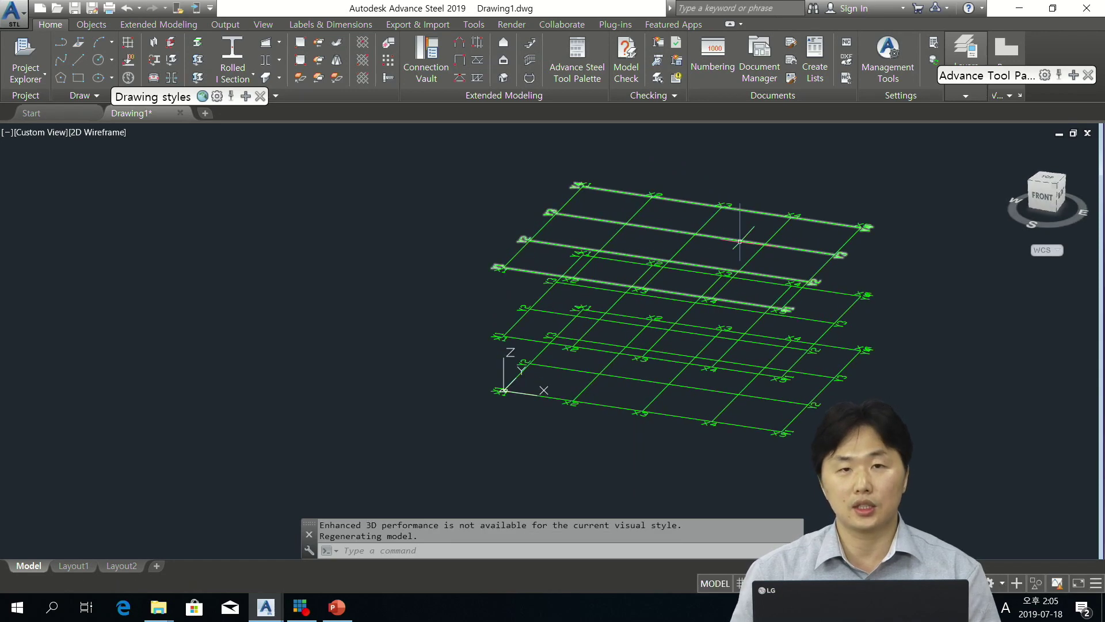
scroll(658, 294, up, 5)
scroll(657, 294, down, 5)
shift+middle_drag(657, 294, 621, 316)
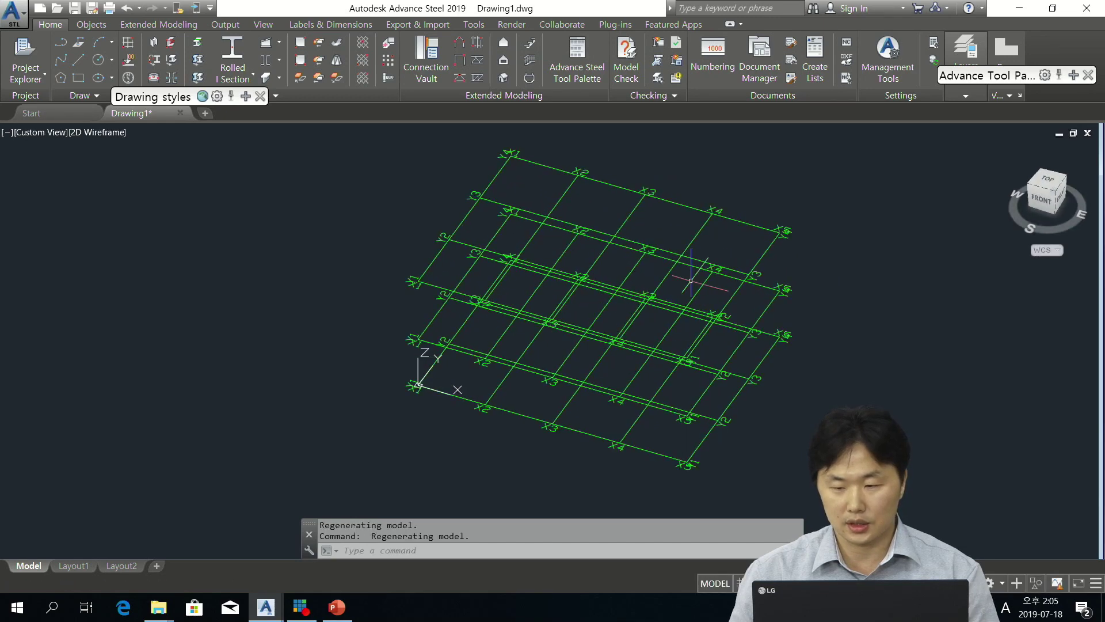
click(1052, 189)
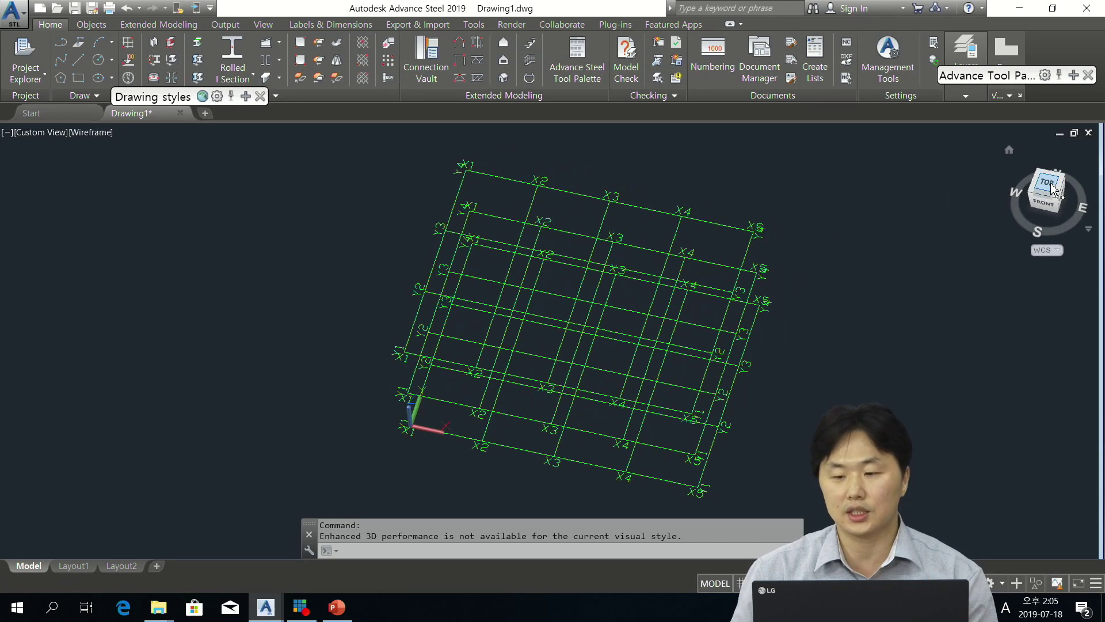
middle_drag(541, 322, 571, 298)
scroll(573, 293, up, 2)
scroll(572, 314, down, 2)
Step: Start a screen sketch, circle grid points X1-Y1, X1-Y4 and X4-Y1, and tick intersection X3-Y2
click(988, 607)
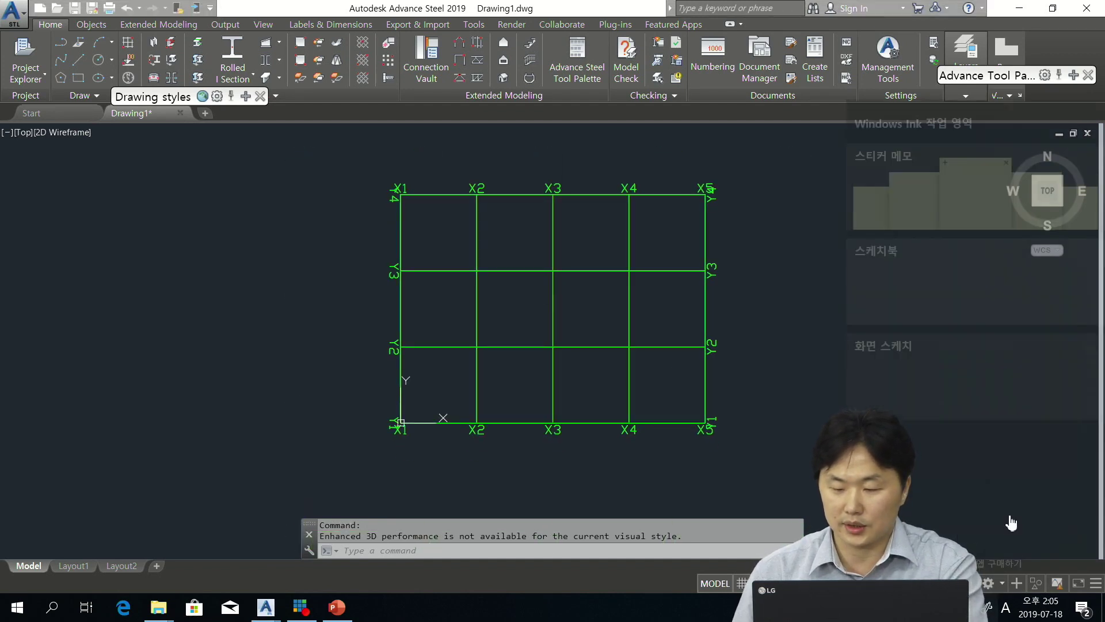
click(1006, 350)
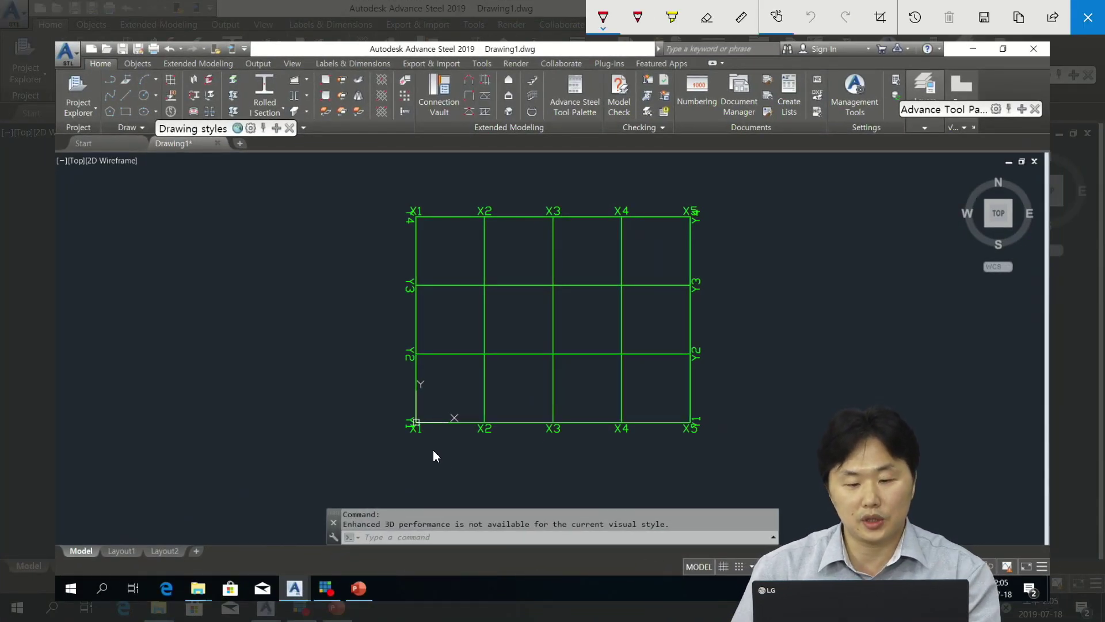
mouse_move(415, 443)
mouse_down()
mouse_move(406, 406)
mouse_move(437, 429)
mouse_move(431, 441)
mouse_up()
mouse_move(435, 232)
mouse_down()
mouse_move(397, 215)
mouse_move(422, 227)
mouse_up()
mouse_move(620, 410)
mouse_down()
mouse_move(611, 427)
mouse_move(629, 437)
mouse_move(622, 413)
mouse_up()
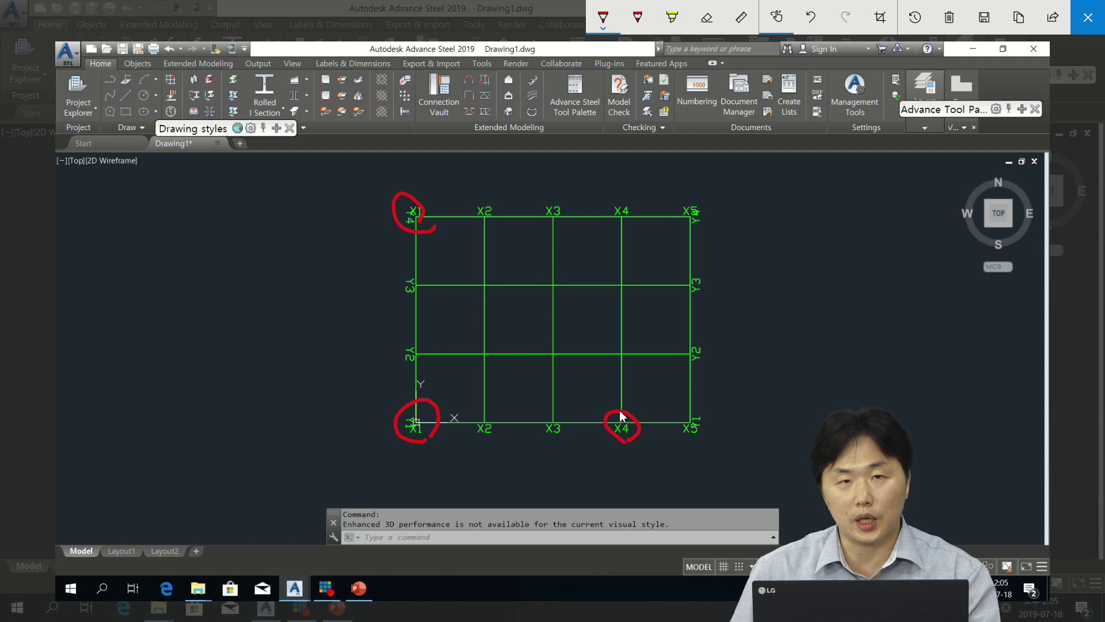
mouse_move(550, 344)
mouse_down()
mouse_move(554, 354)
mouse_move(569, 338)
mouse_up()
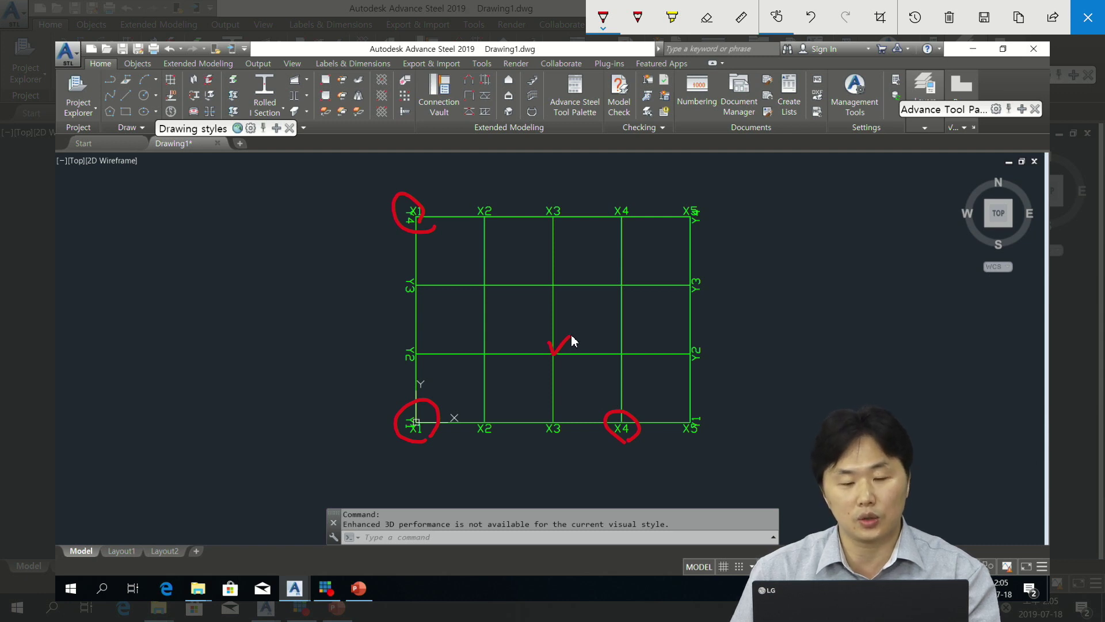
Step: Sketch an arrow along the X direction, number the X bays 1 to 4, and close the screen sketch
mouse_move(442, 320)
mouse_down()
mouse_move(737, 306)
mouse_move(732, 321)
mouse_up()
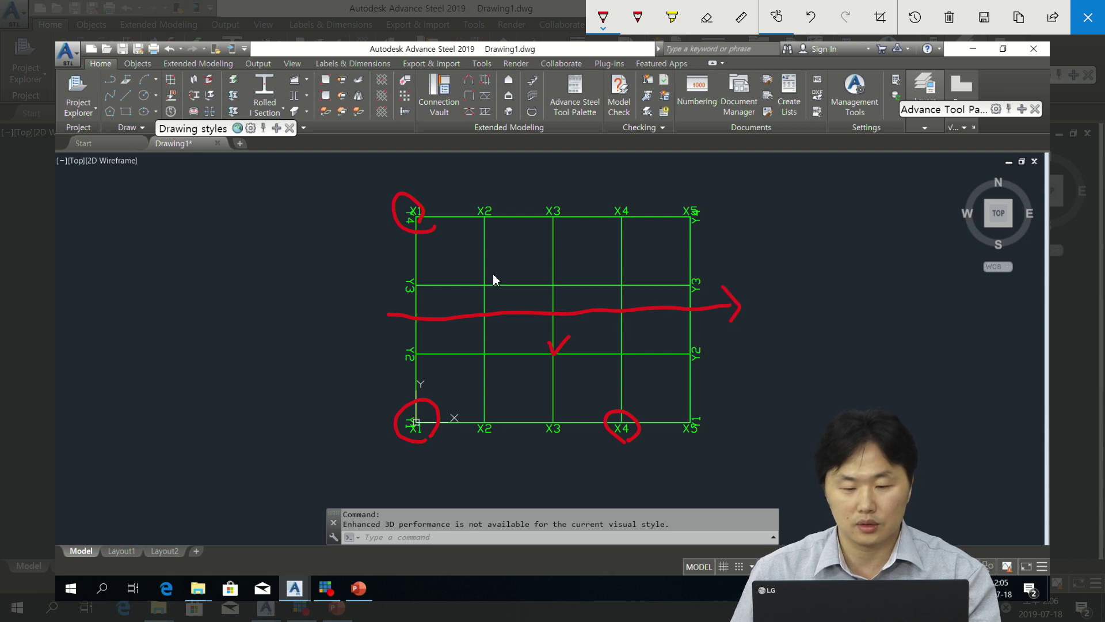
drag(455, 244, 454, 266)
mouse_move(518, 248)
mouse_down()
mouse_move(525, 266)
mouse_move(592, 270)
mouse_move(581, 273)
mouse_up()
mouse_move(656, 243)
mouse_down()
mouse_move(647, 260)
mouse_move(666, 259)
mouse_move(657, 265)
mouse_up()
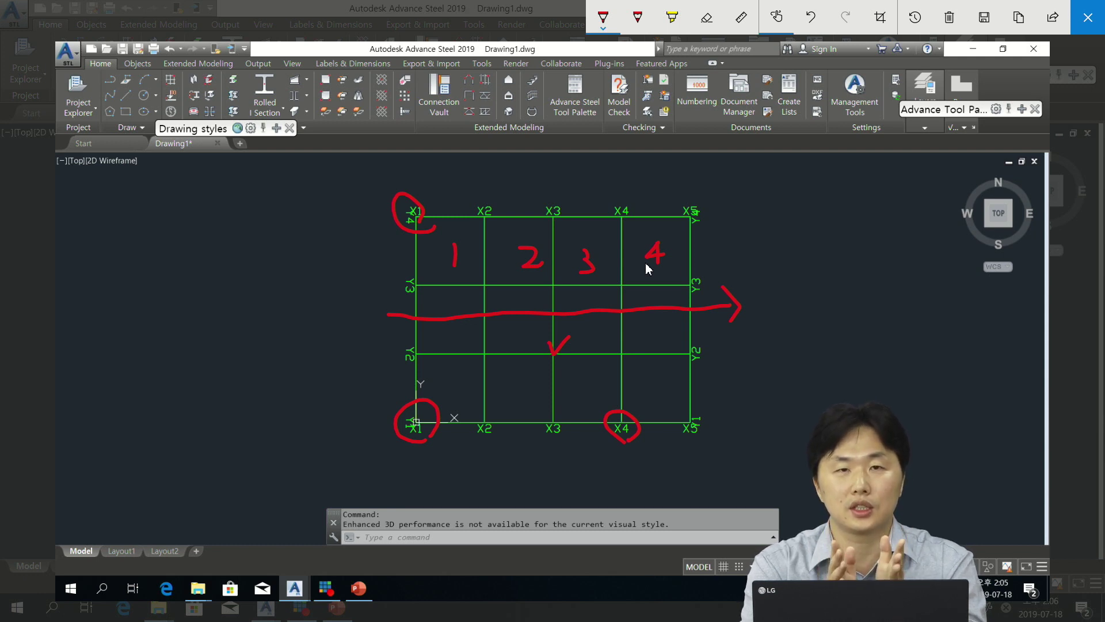
click(1088, 17)
Step: Return to STEEL BOX and create the main columns with section H 294x200x8x12
shift+middle_drag(357, 371, 404, 512)
mouse_move(309, 611)
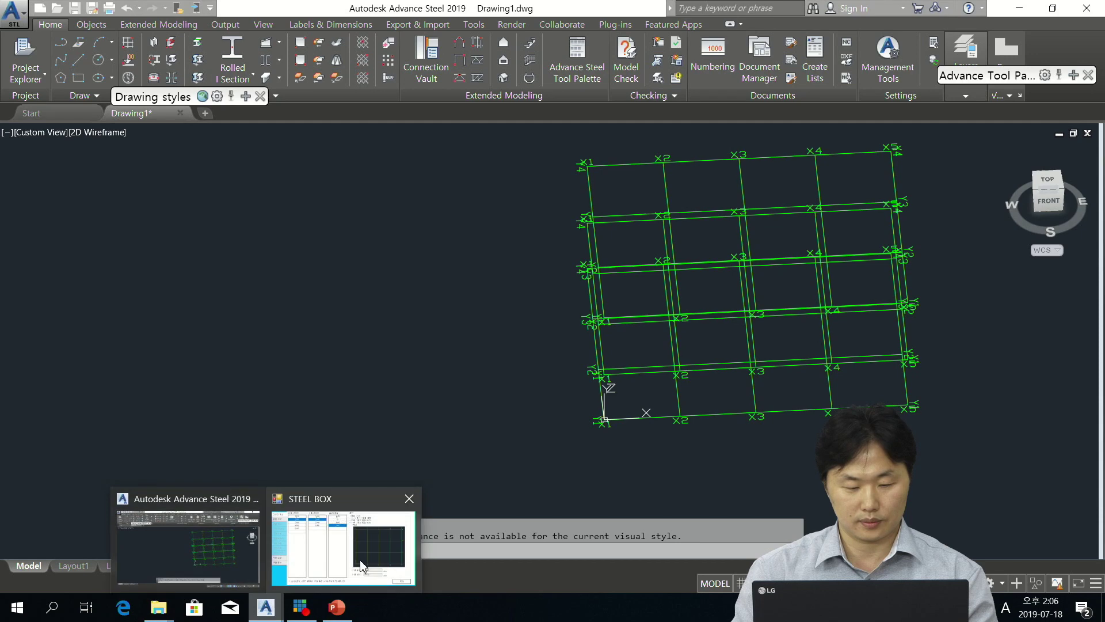
click(354, 556)
drag(283, 46, 489, 113)
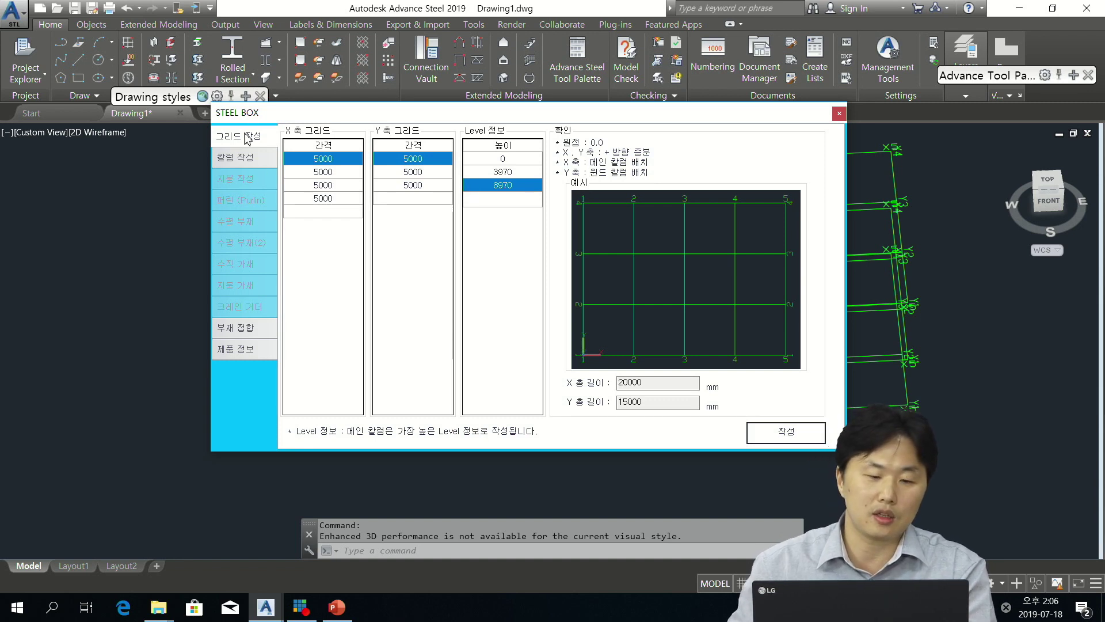
click(254, 160)
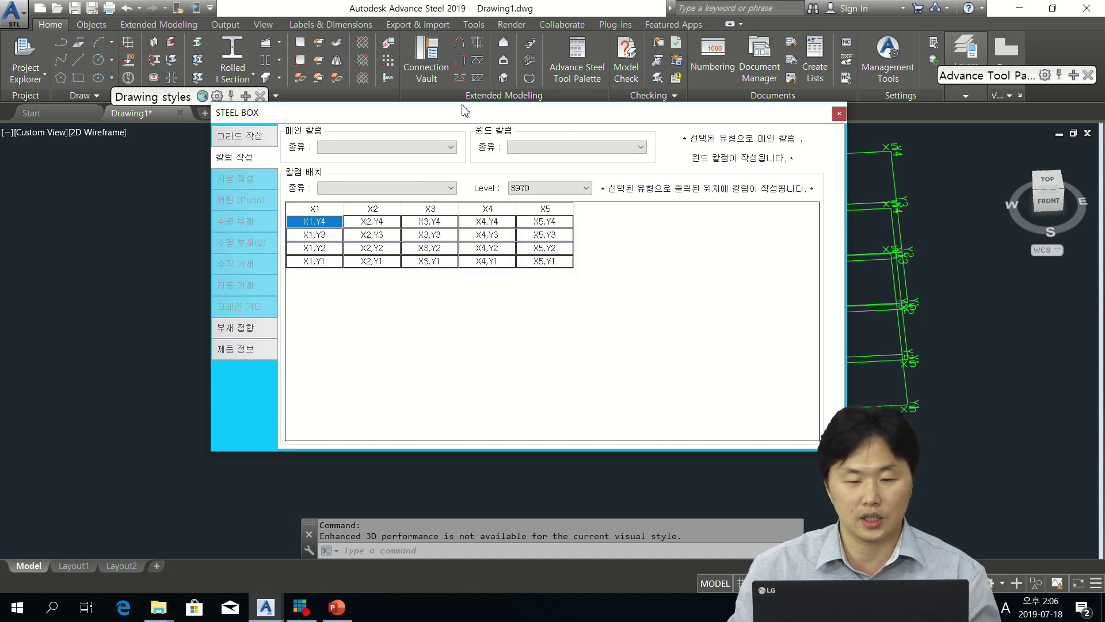
drag(461, 109, 469, 104)
click(458, 143)
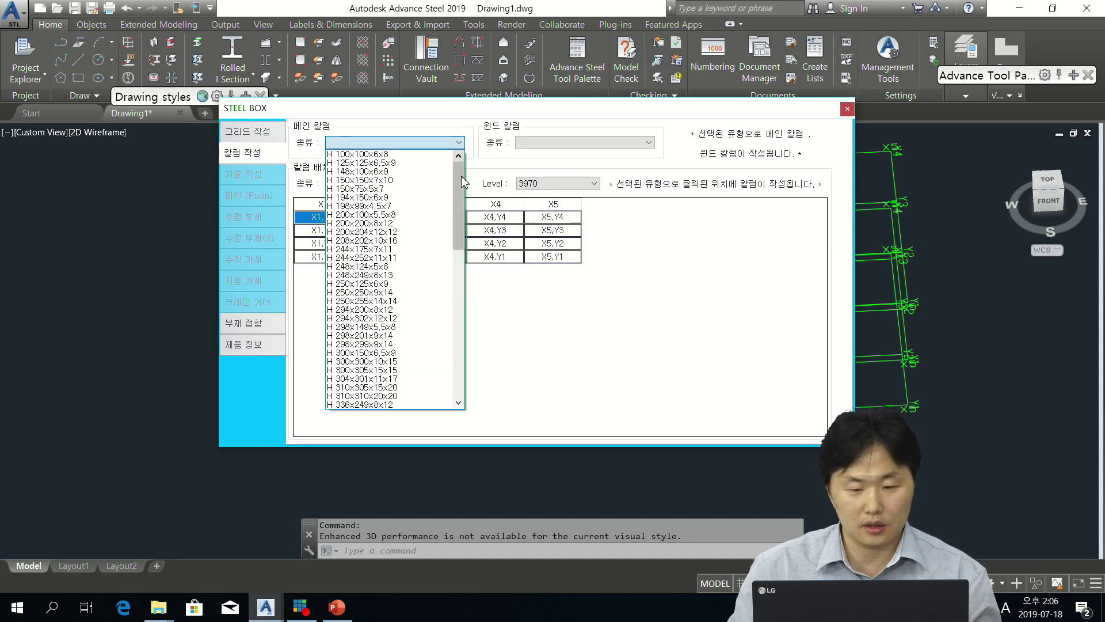
drag(461, 175, 466, 305)
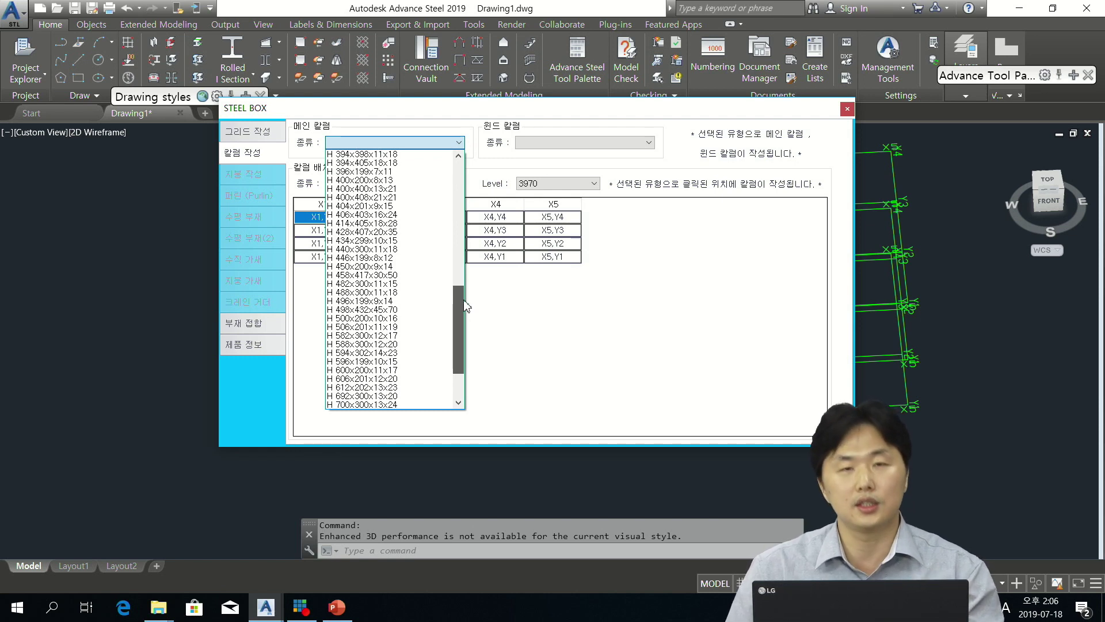
drag(467, 307, 464, 193)
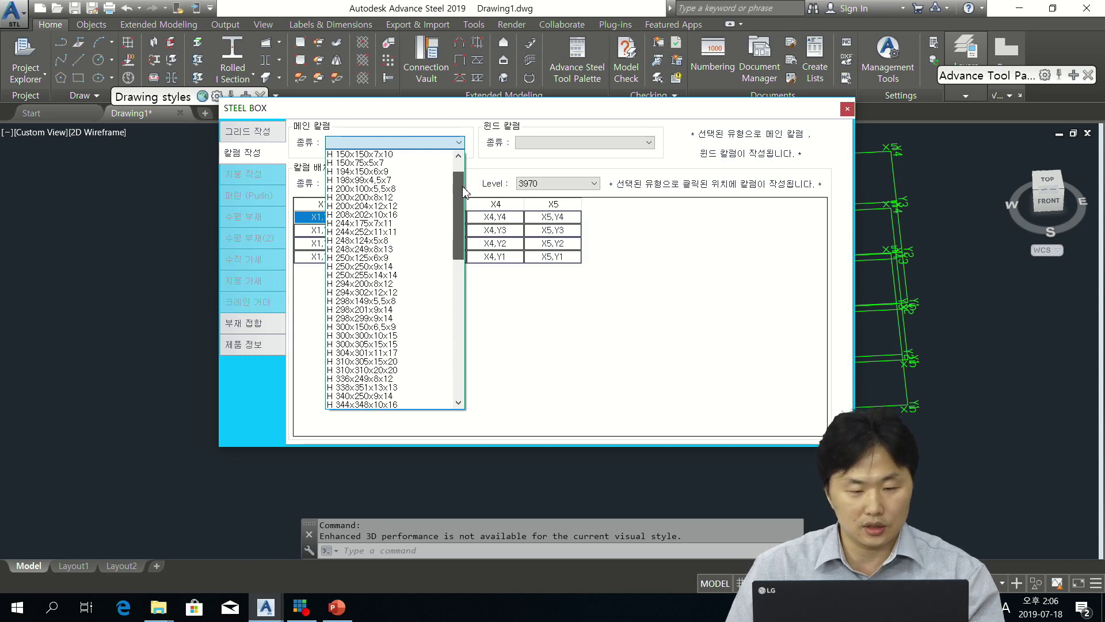
click(413, 283)
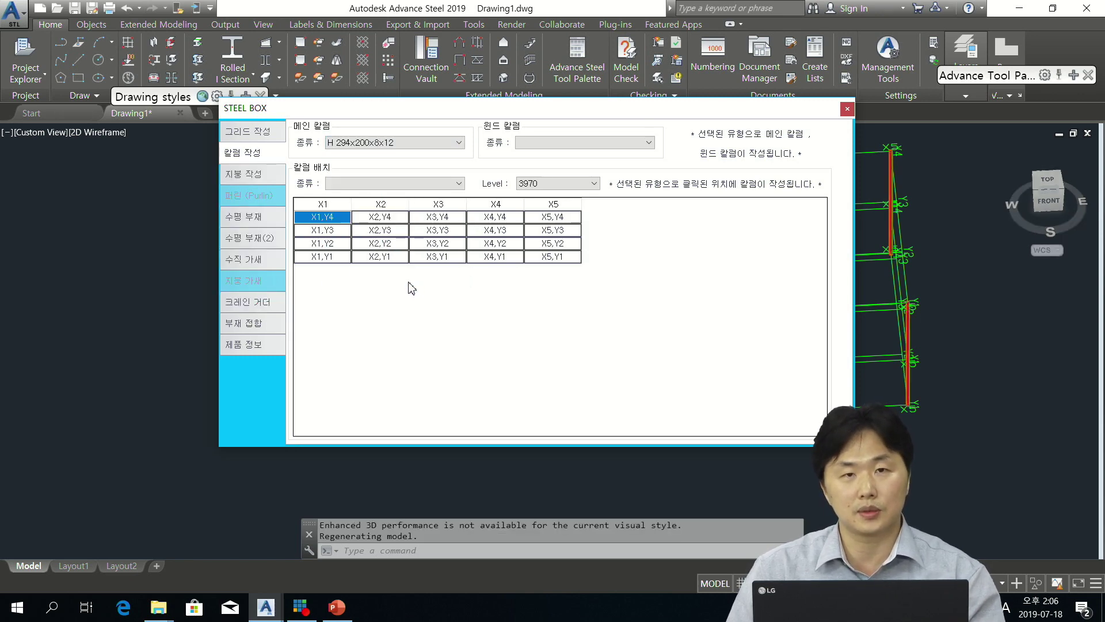
Step: Change the main column section to H 310x310x20x20
mouse_move(489, 109)
mouse_down()
mouse_move(351, 96)
mouse_move(277, 69)
mouse_up()
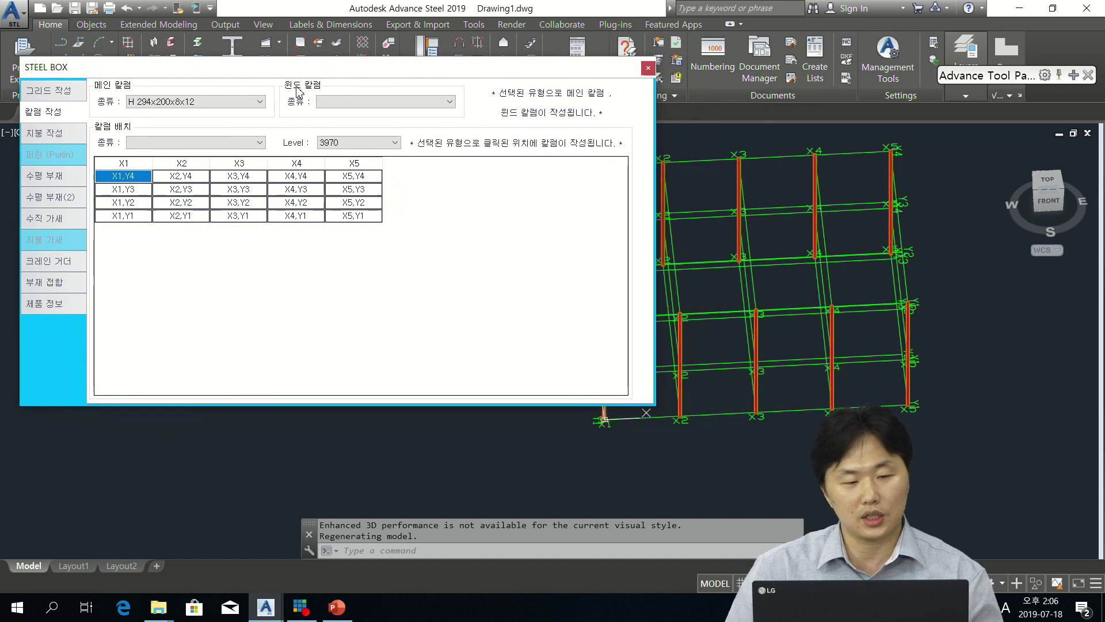
shift+middle_drag(665, 385, 733, 341)
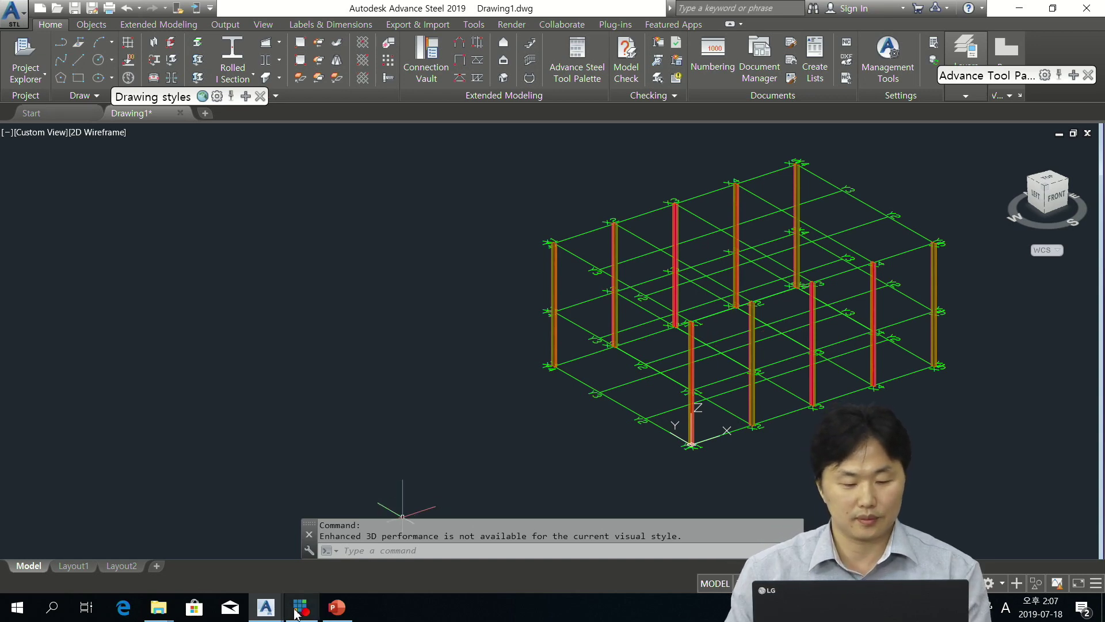
click(345, 535)
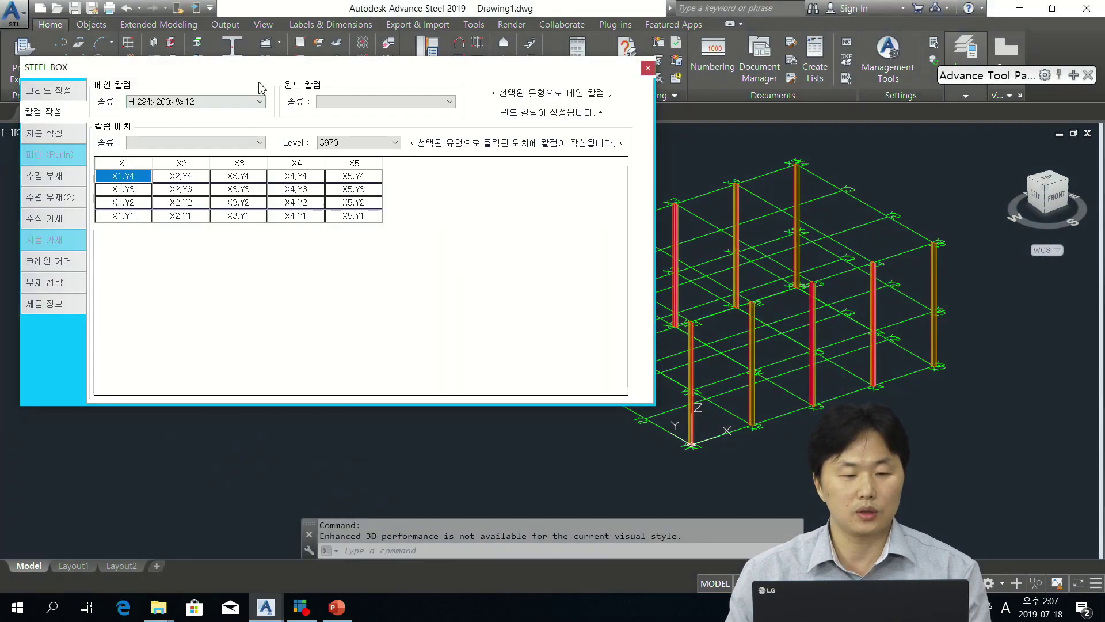
drag(263, 69, 403, 108)
click(396, 140)
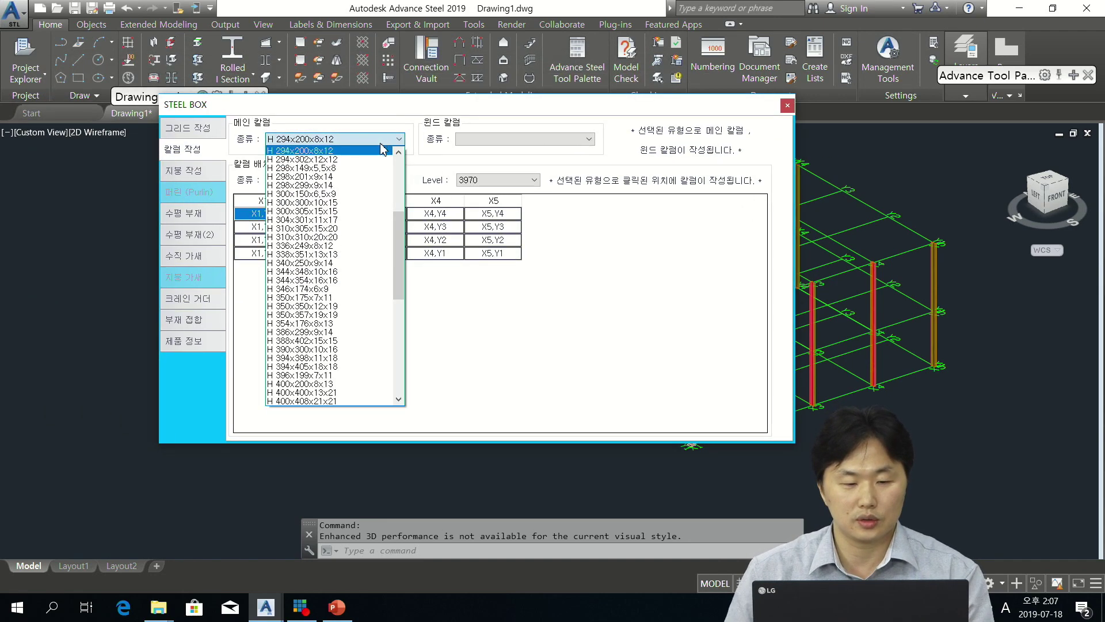
click(338, 237)
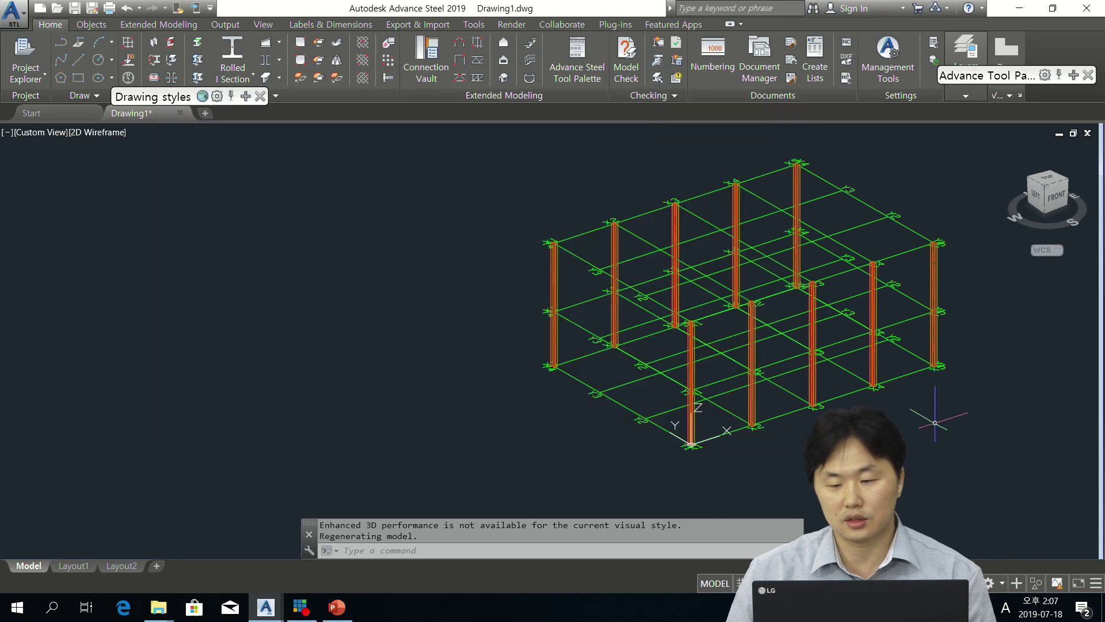
Step: Check the section profile in the properties of the corner column at X1-Y4
scroll(535, 311, up, 2)
click(562, 268)
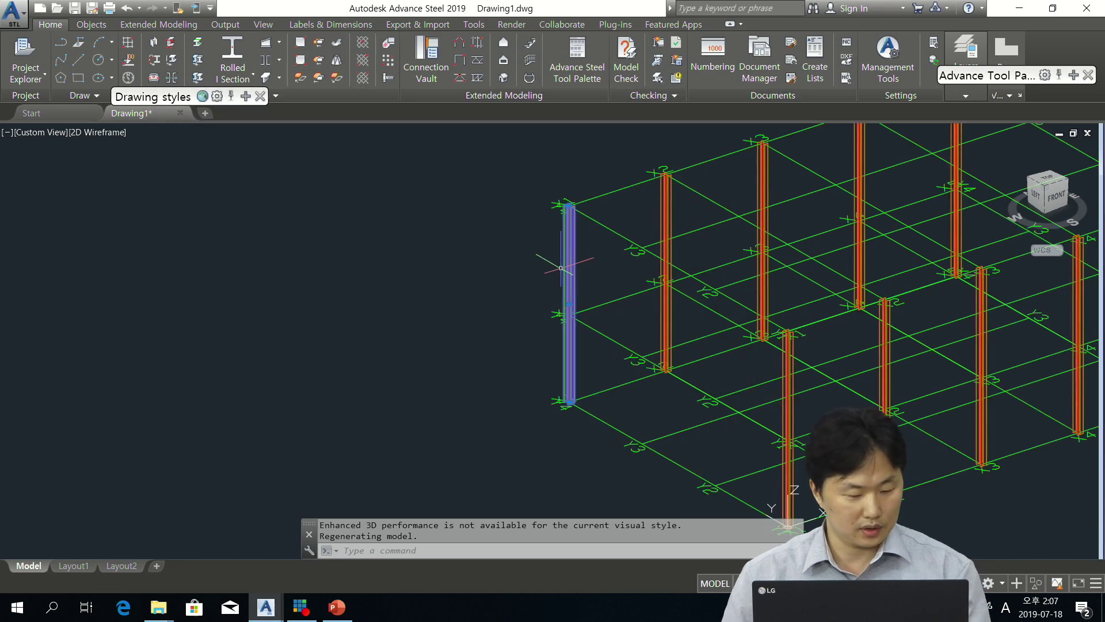
key(ctrl+1)
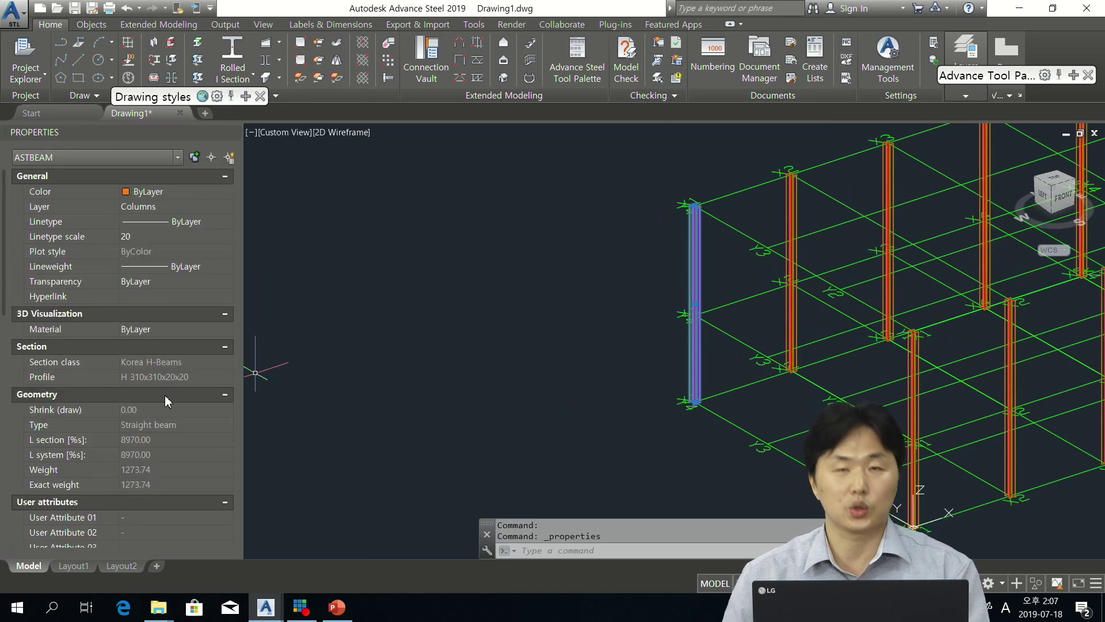
key(ctrl+1)
Step: Set the main column section to H 294x200x8x12 in STEEL BOX
mouse_move(265, 611)
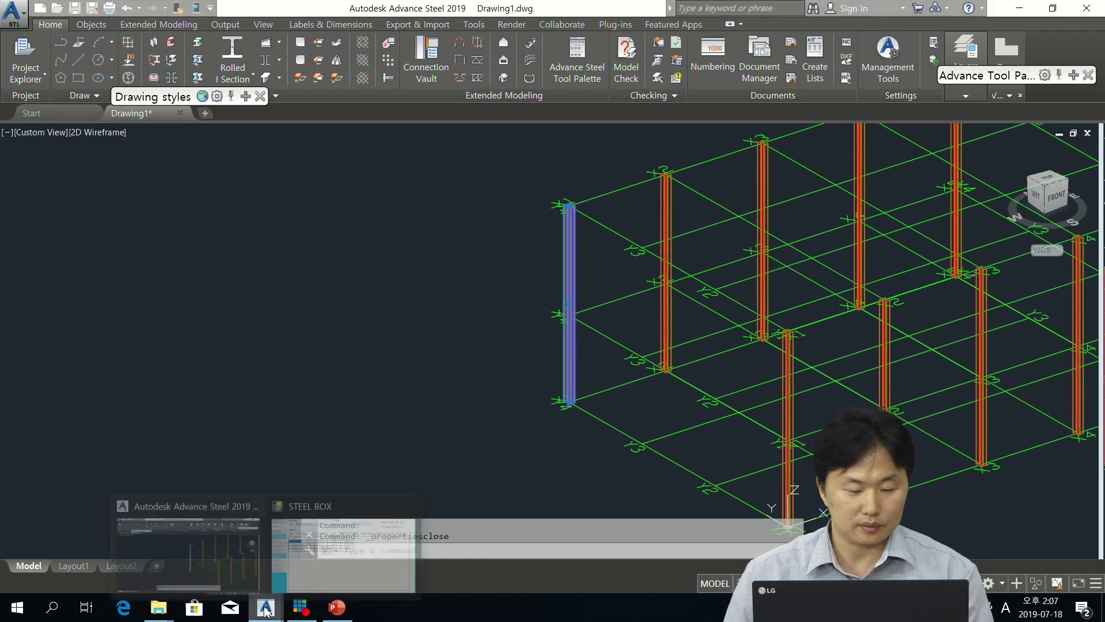
click(368, 561)
click(319, 139)
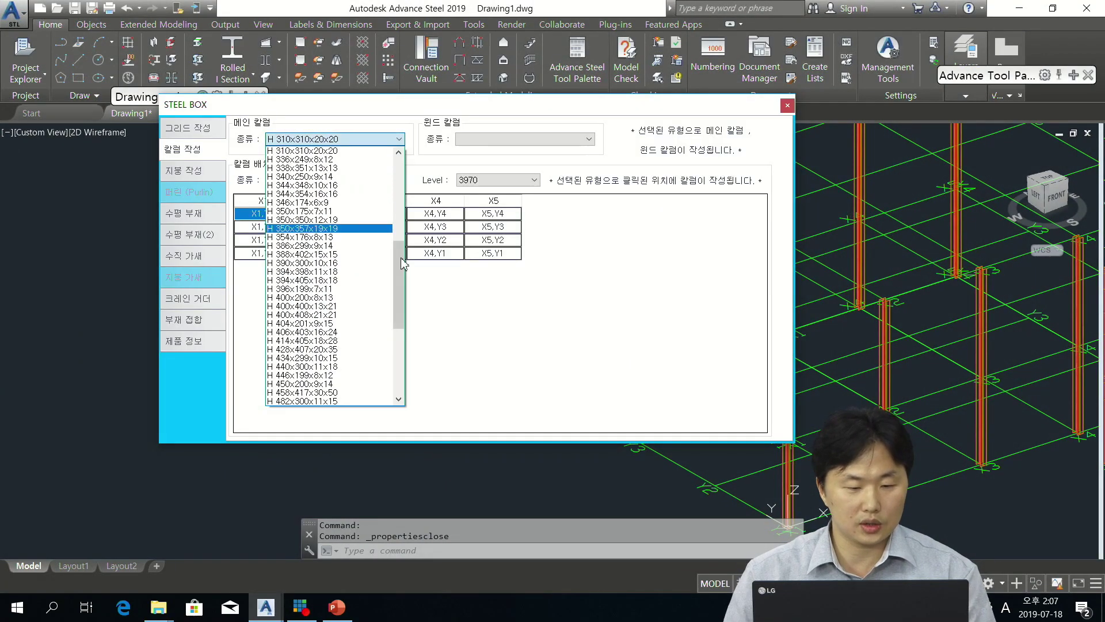
drag(399, 267, 404, 216)
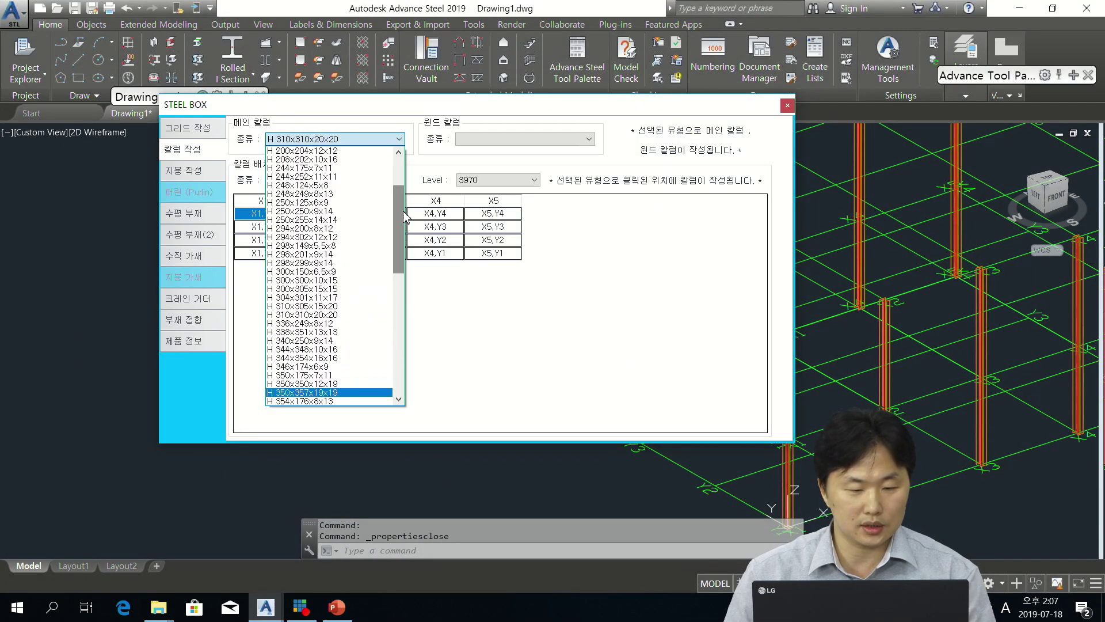
click(351, 228)
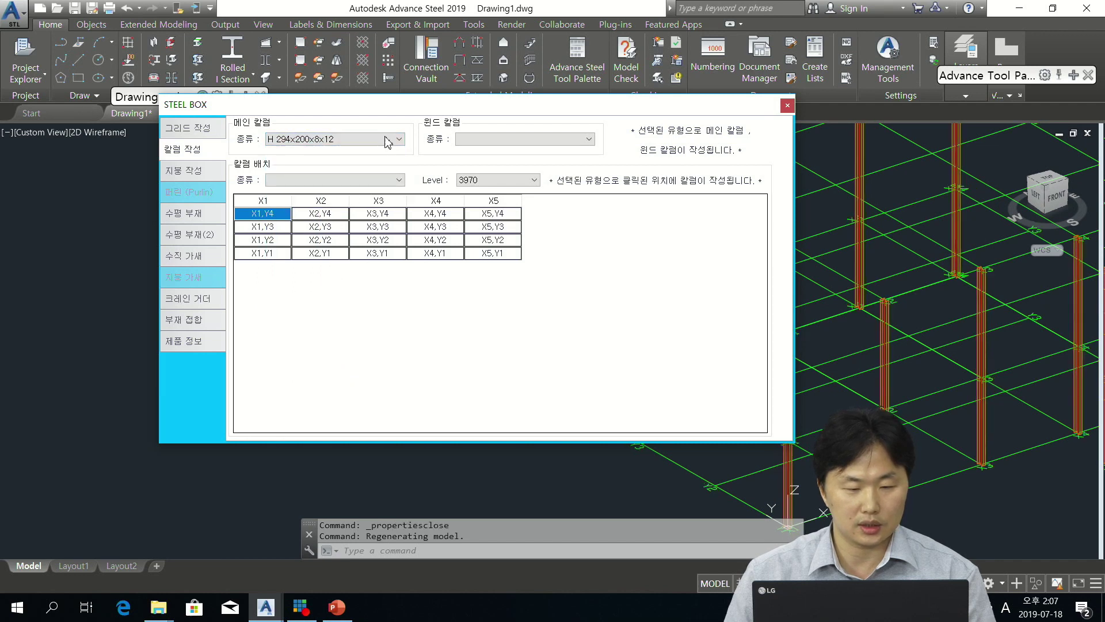
Step: Look over the section options for individual column placement and examine the main column layout in 3D
drag(389, 107, 447, 108)
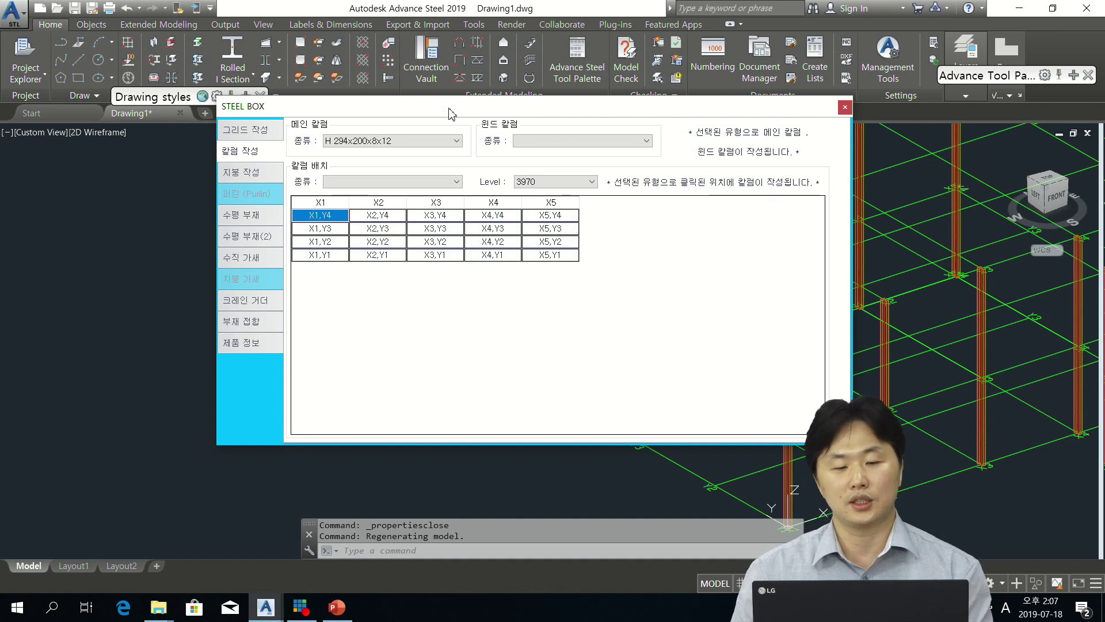
drag(510, 113, 532, 120)
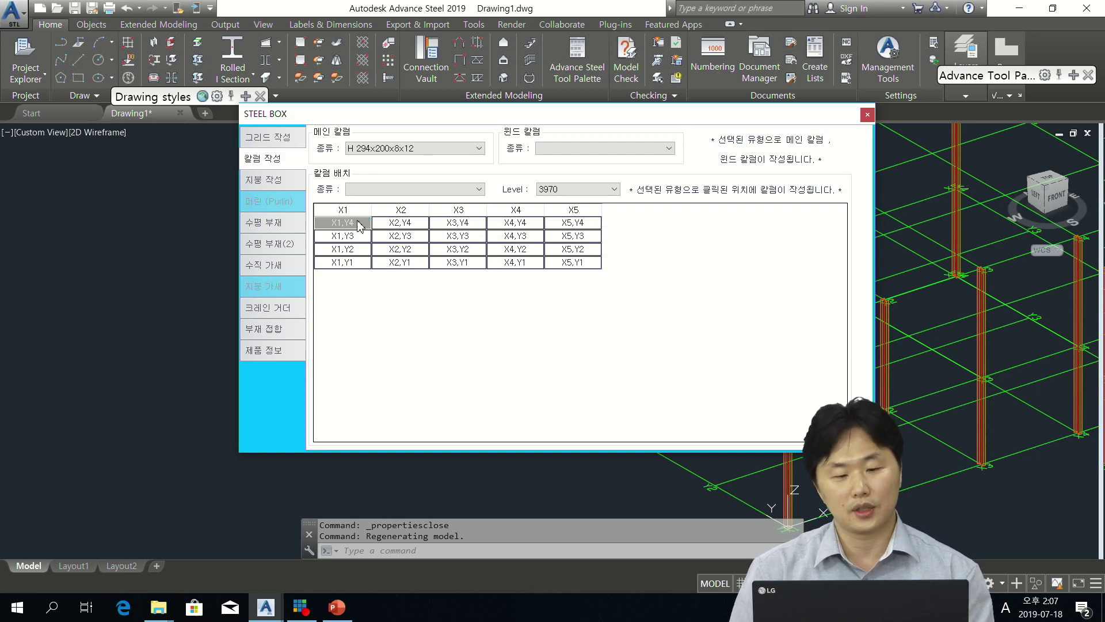
click(417, 190)
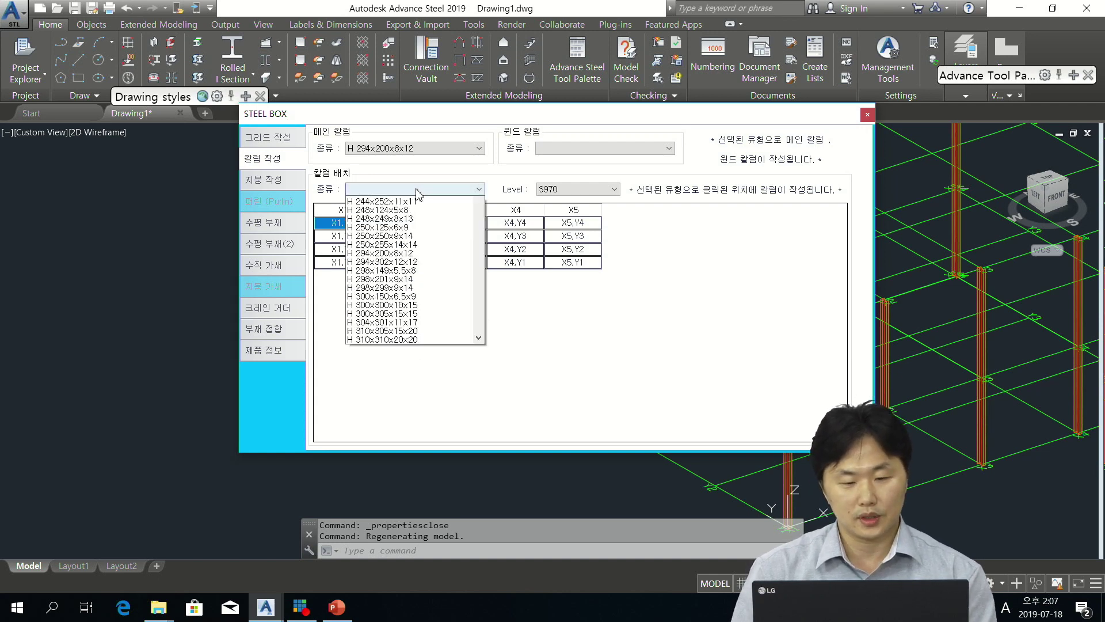
click(751, 118)
drag(643, 111, 511, 112)
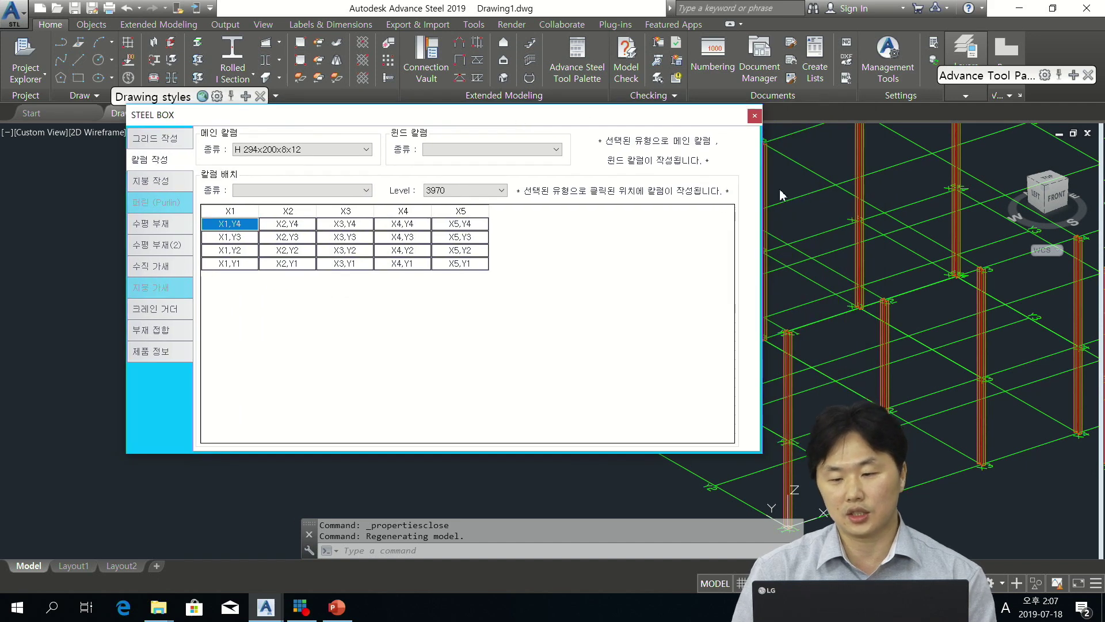
click(751, 108)
scroll(807, 264, up, 3)
click(1008, 150)
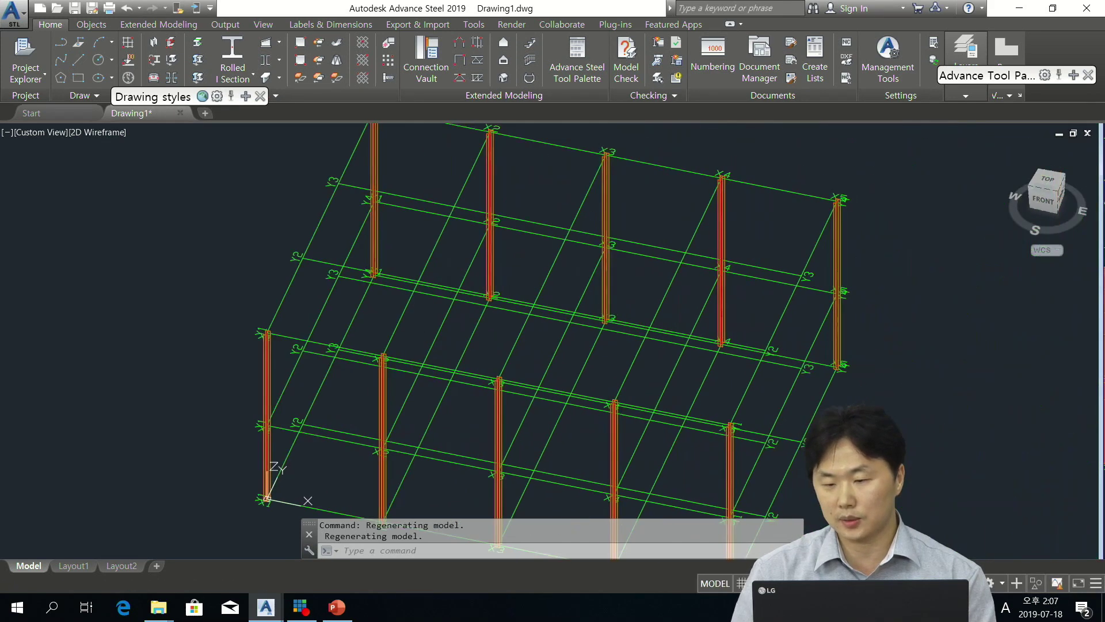
Step: Switch to the top view and outline a tall area between grid lines X4 and X5 in a red screen sketch
click(1047, 187)
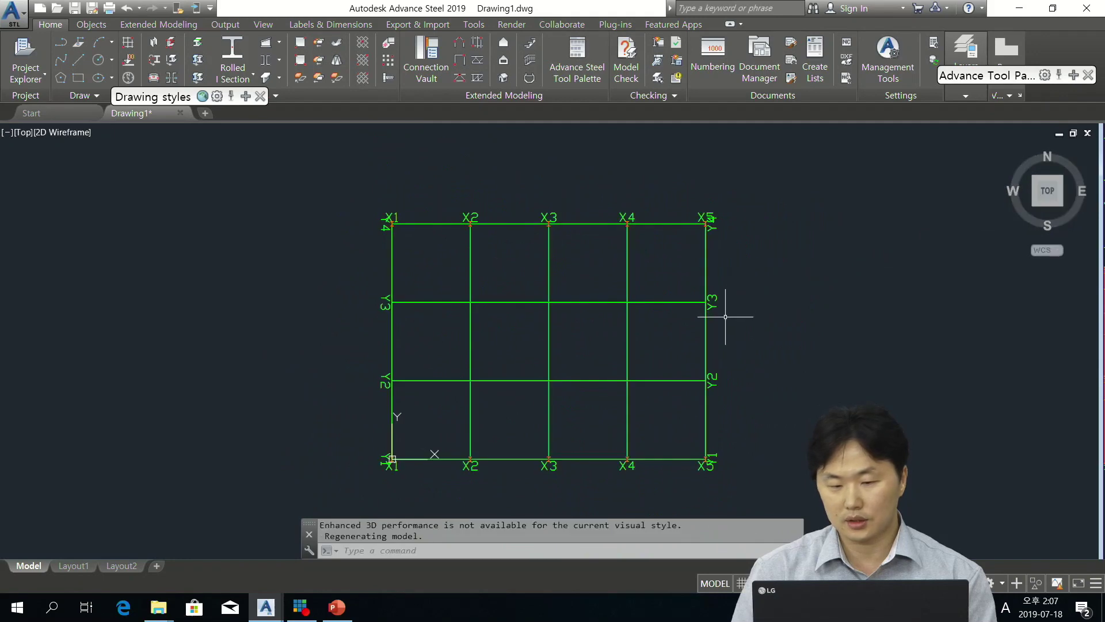
click(995, 605)
click(972, 357)
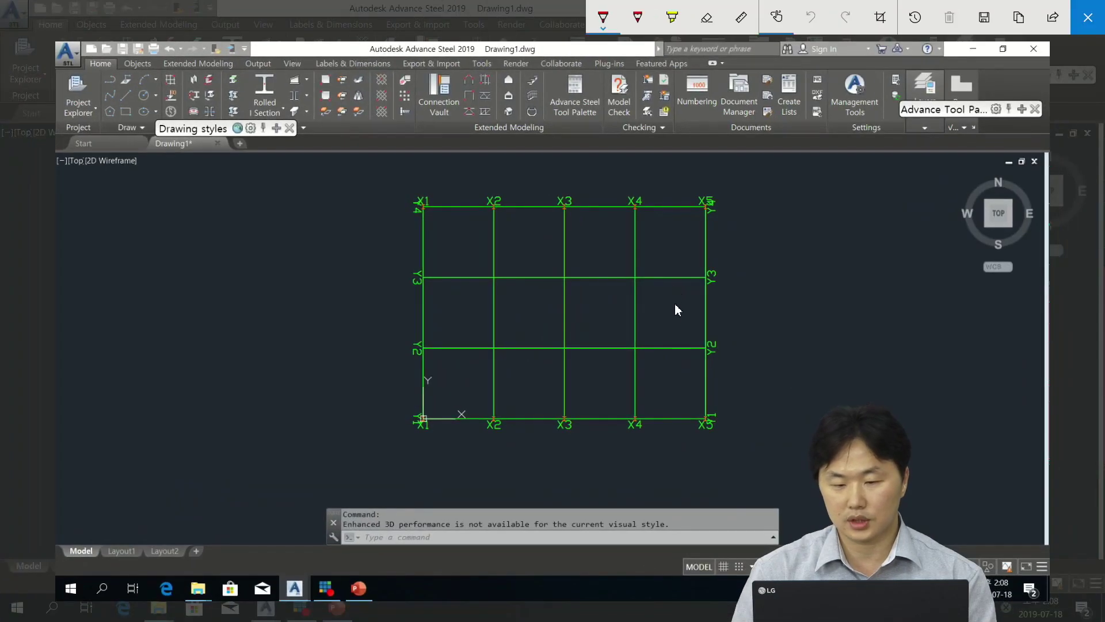
mouse_move(654, 233)
mouse_down()
mouse_move(678, 230)
mouse_move(674, 367)
mouse_move(657, 373)
mouse_move(665, 312)
mouse_move(650, 232)
mouse_up()
mouse_move(672, 286)
mouse_down()
mouse_move(665, 296)
mouse_move(697, 293)
mouse_move(685, 305)
mouse_up()
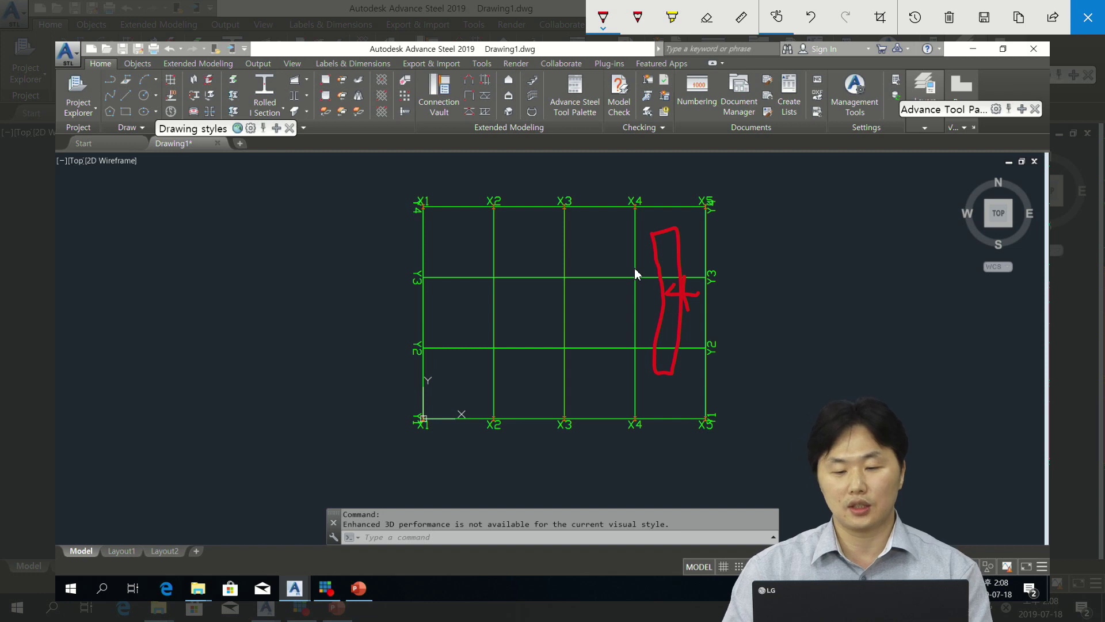
Step: Mark intersections X4-Y3 and X4-Y2 in the screen sketch, circle grid labels X4, Y3 and Y2, and close the sketch
drag(628, 269, 646, 266)
drag(631, 341, 649, 334)
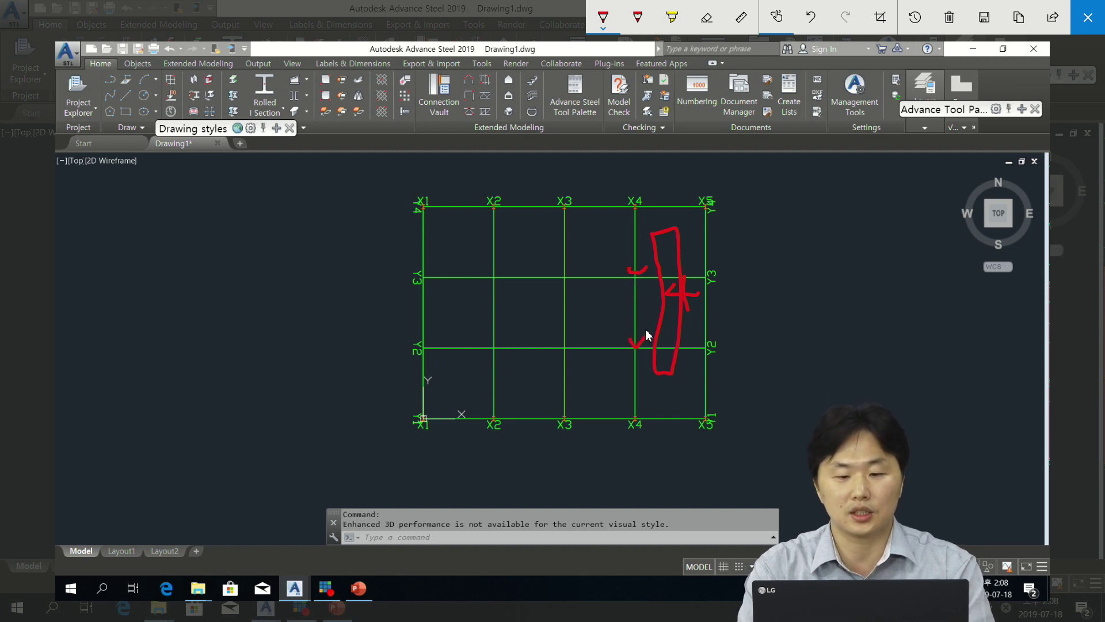
mouse_move(635, 214)
mouse_down()
mouse_move(618, 200)
mouse_move(639, 220)
mouse_up()
mouse_move(421, 298)
mouse_down()
mouse_move(409, 281)
mouse_move(427, 294)
mouse_up()
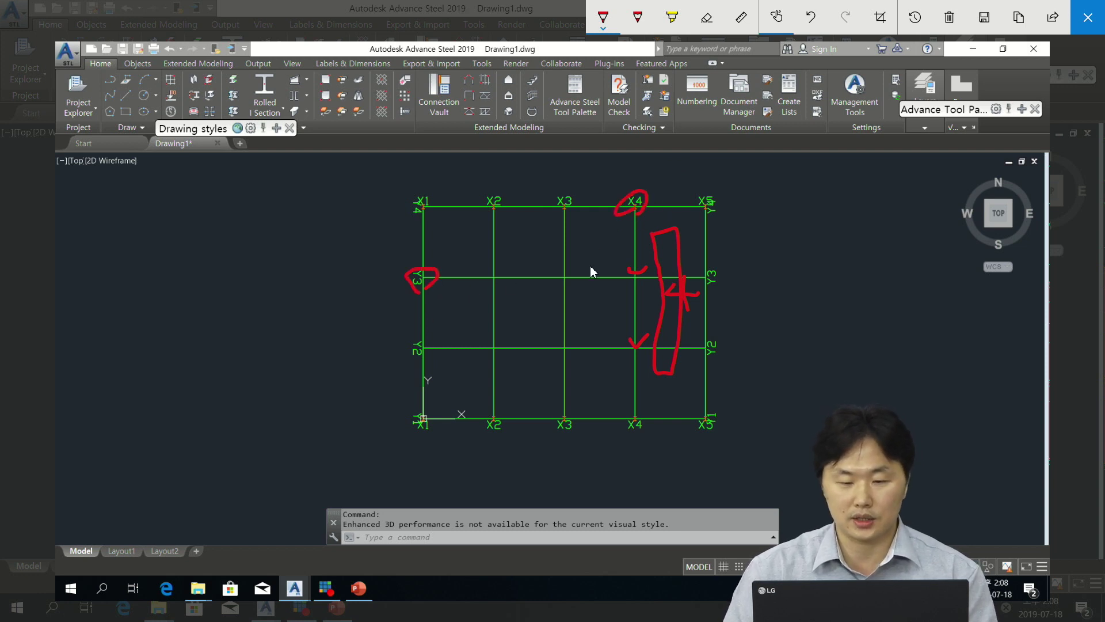
mouse_move(423, 366)
mouse_down()
mouse_move(433, 351)
mouse_move(428, 359)
mouse_up()
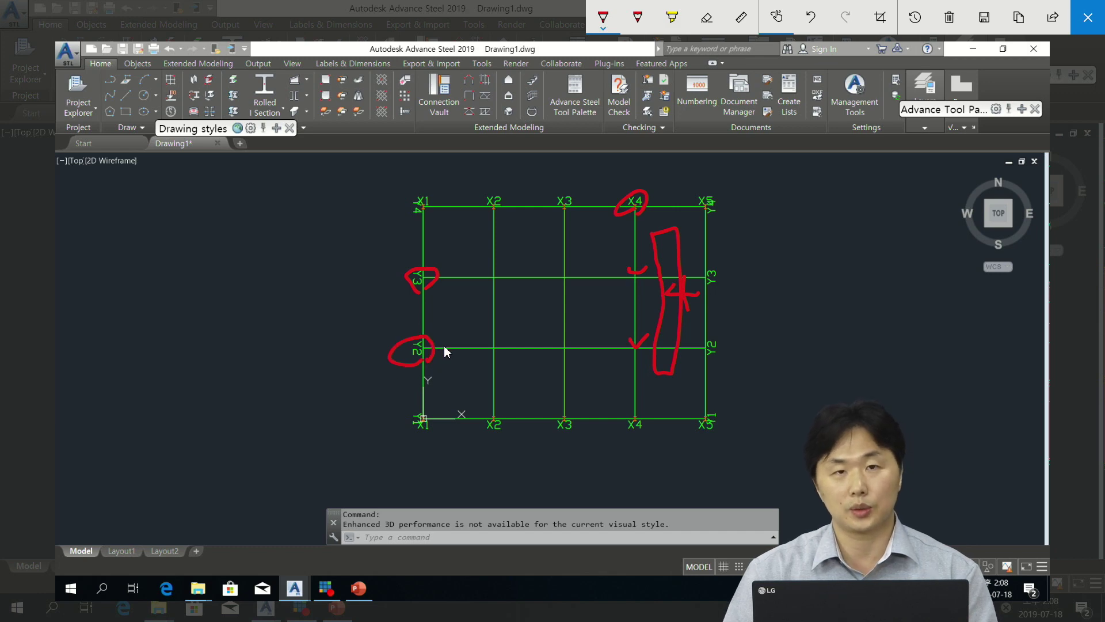
click(1087, 17)
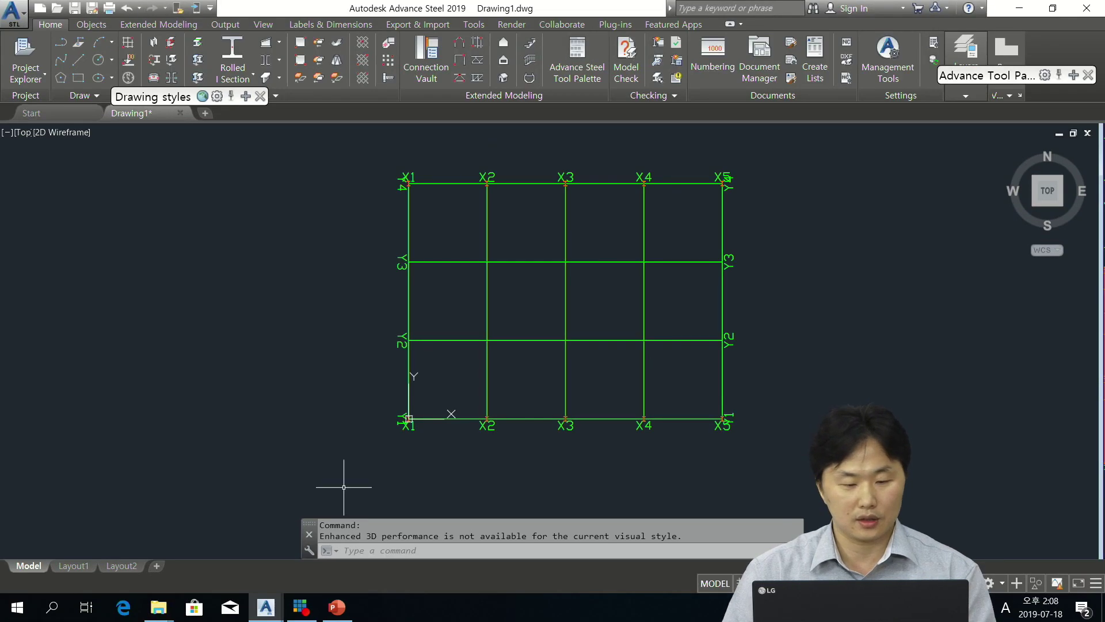
Step: Place individual H 200x200x8x12 columns at grid positions X4,Y3 and X4,Y2 in STEEL BOX
mouse_move(266, 607)
click(345, 550)
drag(402, 111, 520, 101)
click(483, 180)
drag(485, 219, 486, 237)
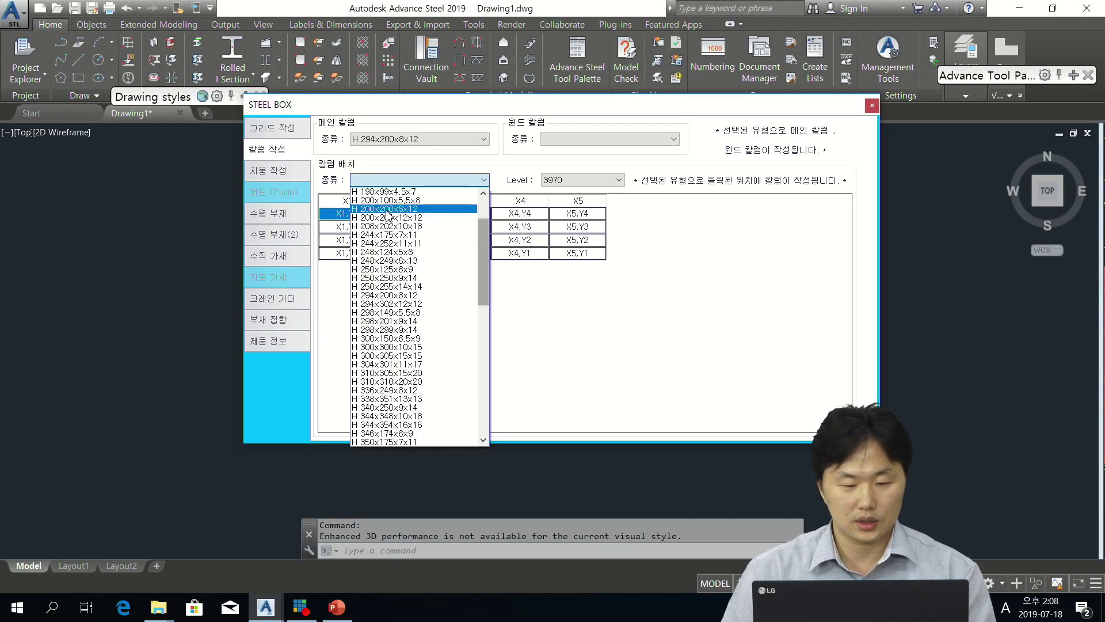
click(376, 226)
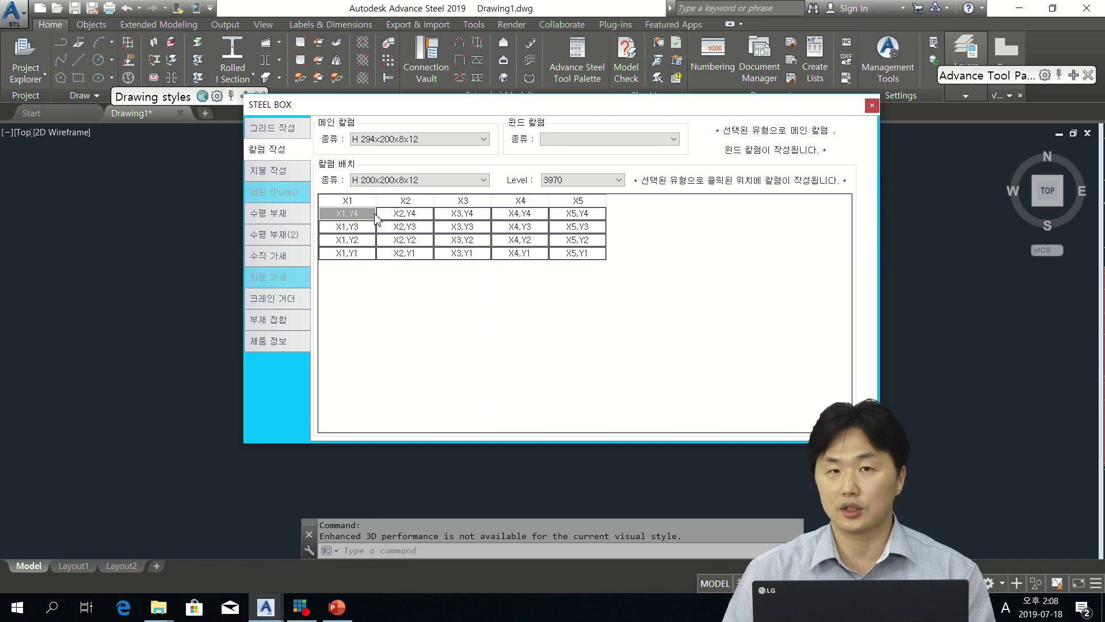
click(374, 214)
click(521, 228)
click(523, 241)
Step: Examine the individually placed columns on grid line X4 in 3D
drag(551, 104, 368, 91)
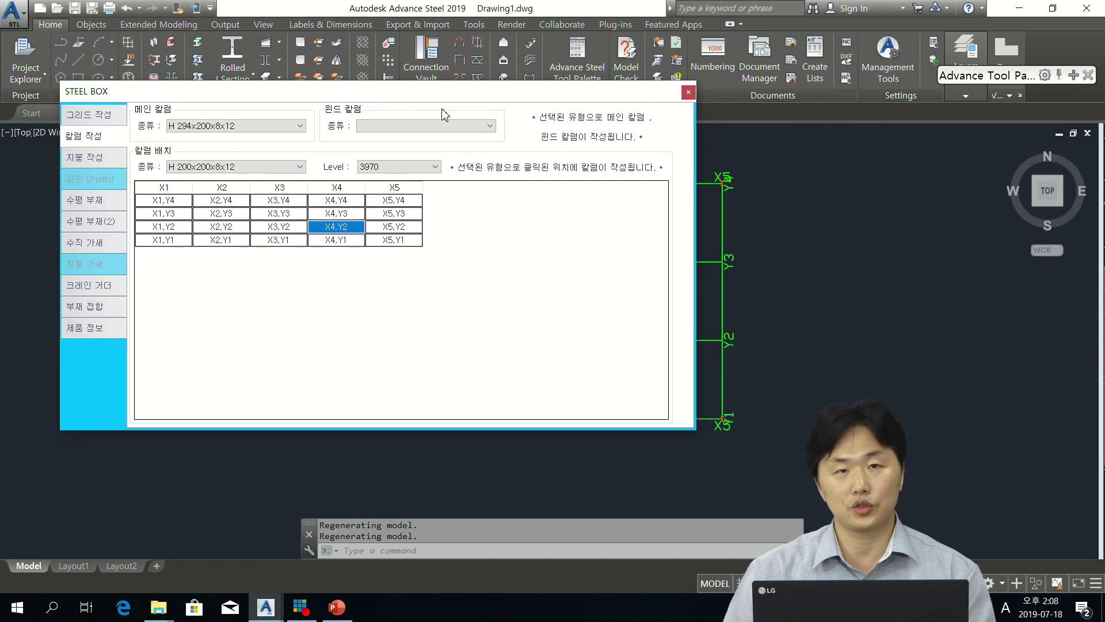
key(Escape)
shift+middle_drag(646, 328, 785, 239)
scroll(738, 268, up, 5)
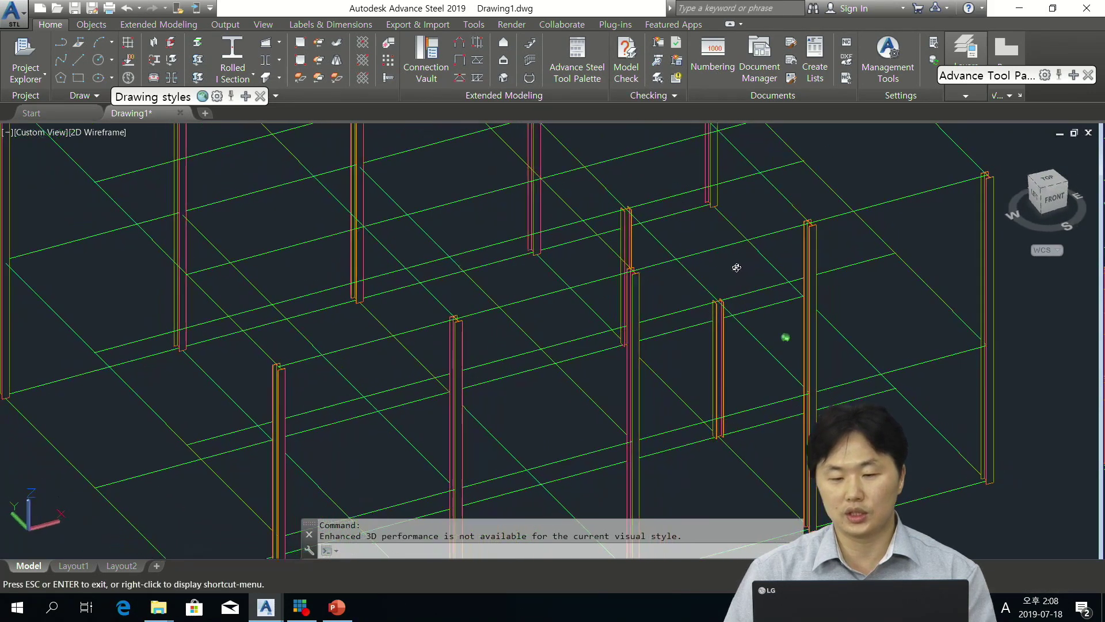
key(Escape)
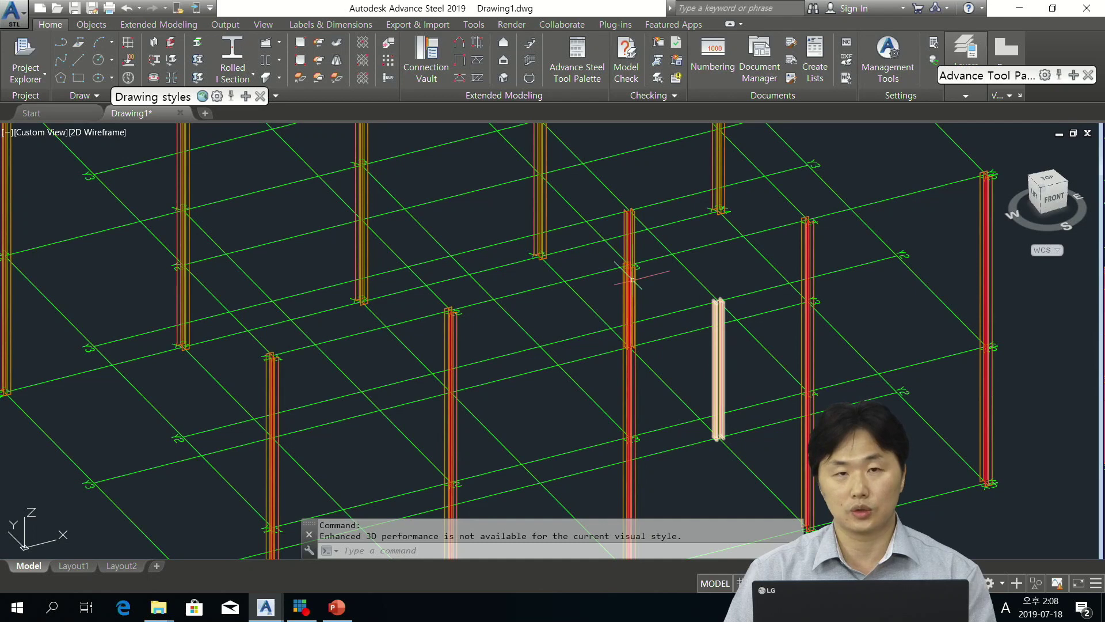
scroll(589, 243, down, 5)
shift+middle_drag(575, 416, 488, 430)
Step: Create the roof ridge beam in STEEL BOX with section H 250x125x6x9
mouse_move(291, 604)
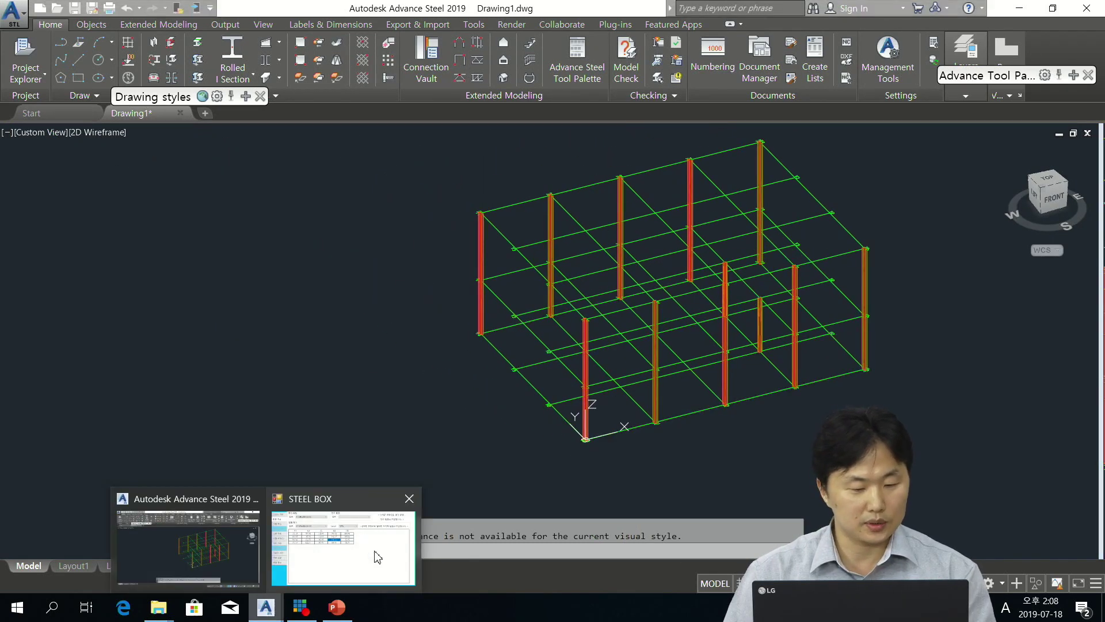
click(387, 565)
click(86, 157)
drag(223, 92, 401, 113)
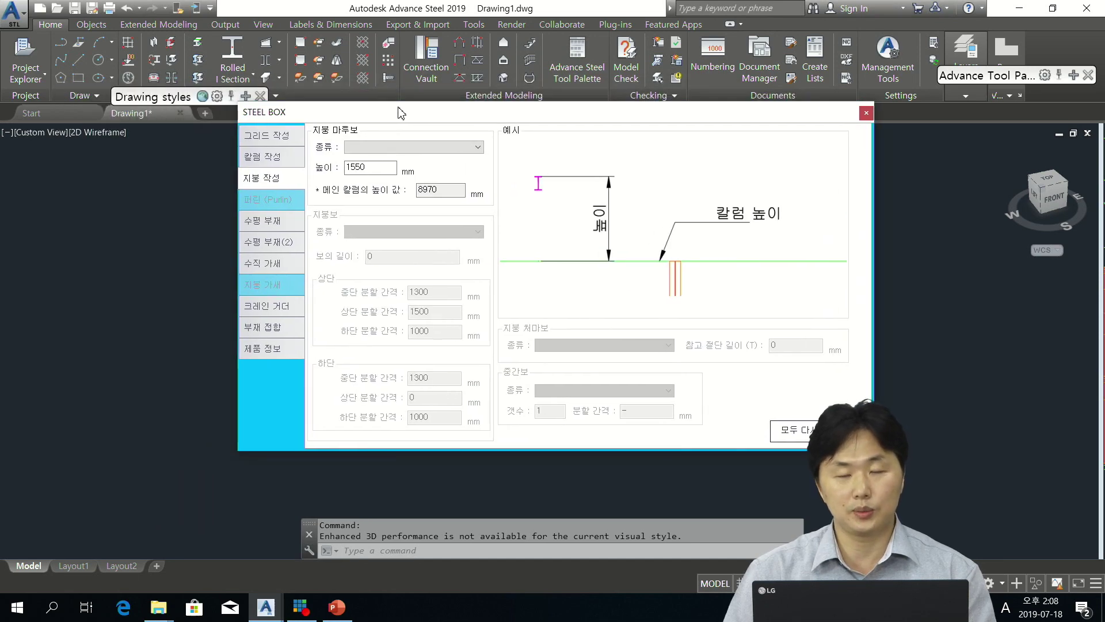
click(439, 147)
drag(481, 187, 478, 216)
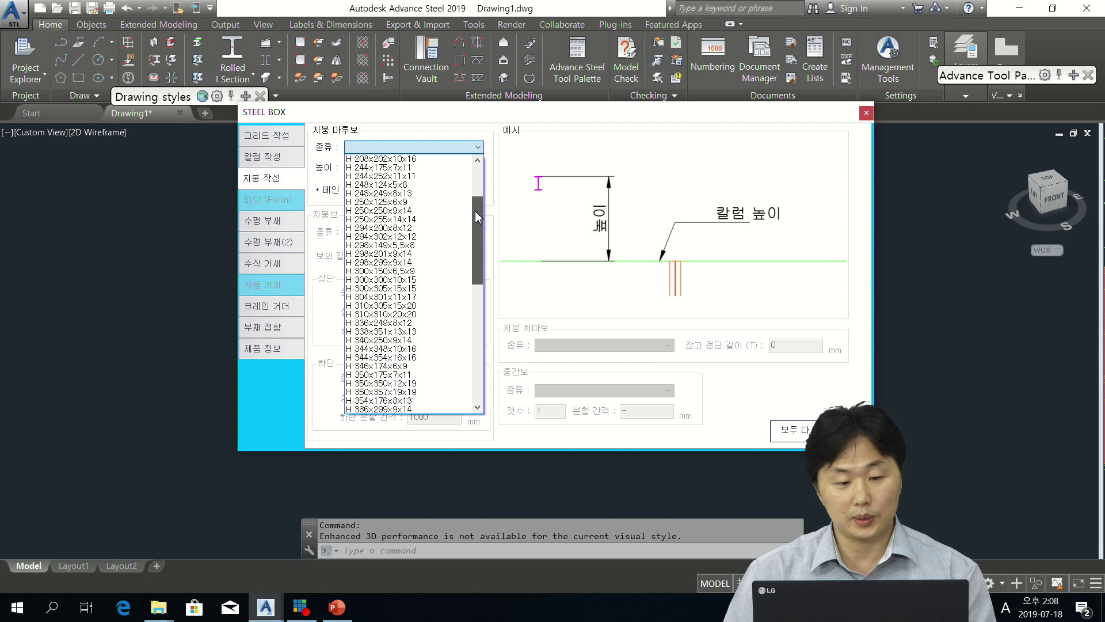
click(436, 205)
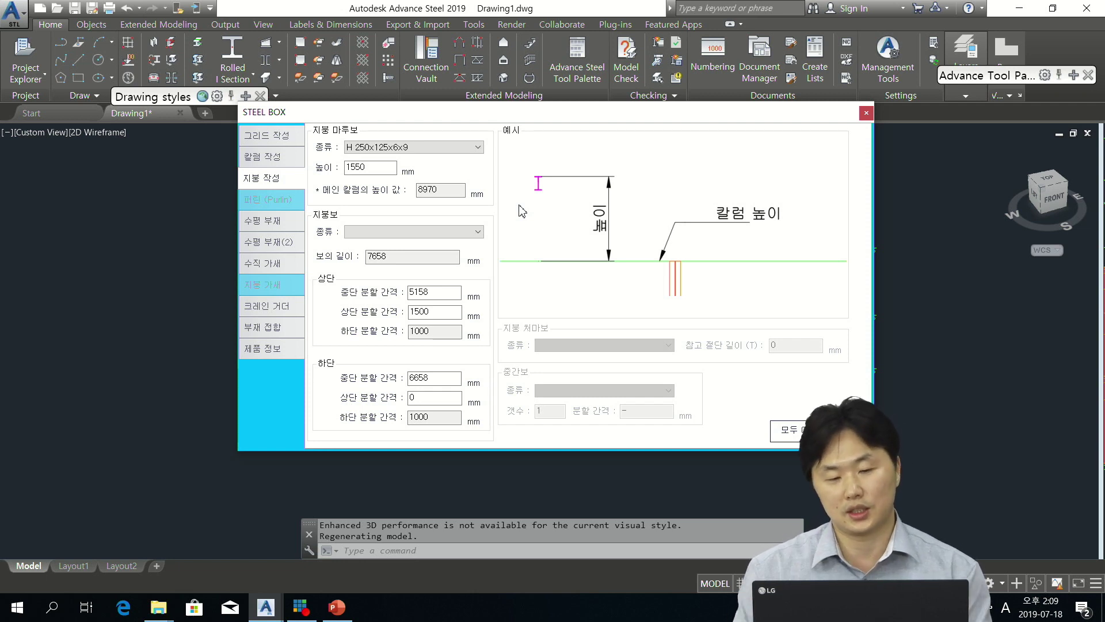
Step: Check the ridge beam height setting and examine the separate ridge beam segments in 3D
double_click(366, 174)
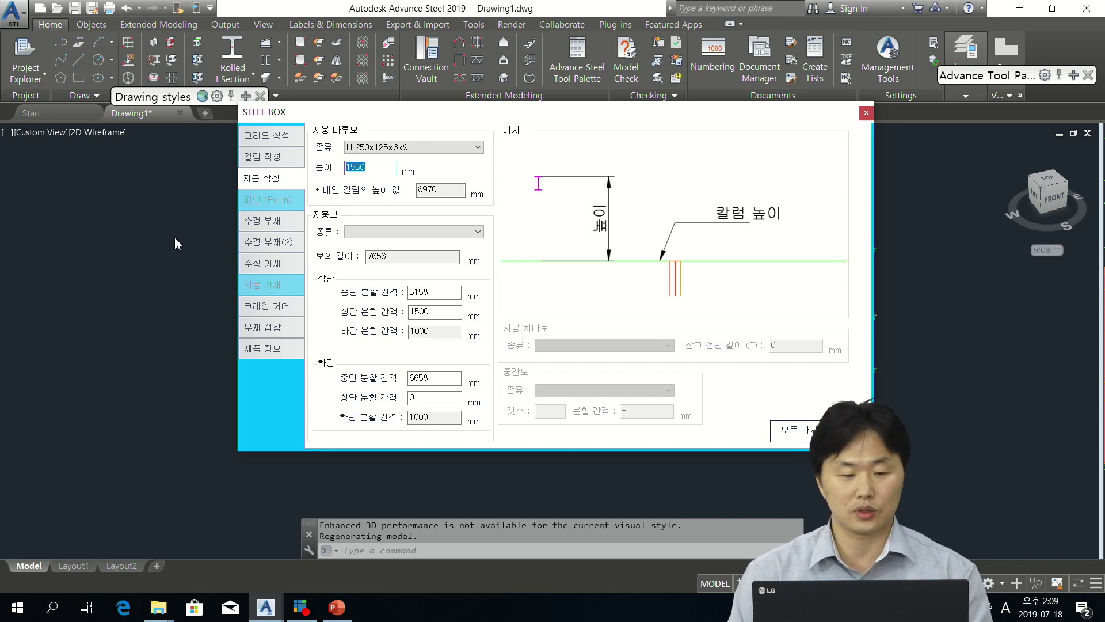
key(Return)
shift+middle_drag(593, 288, 633, 322)
scroll(475, 272, up, 6)
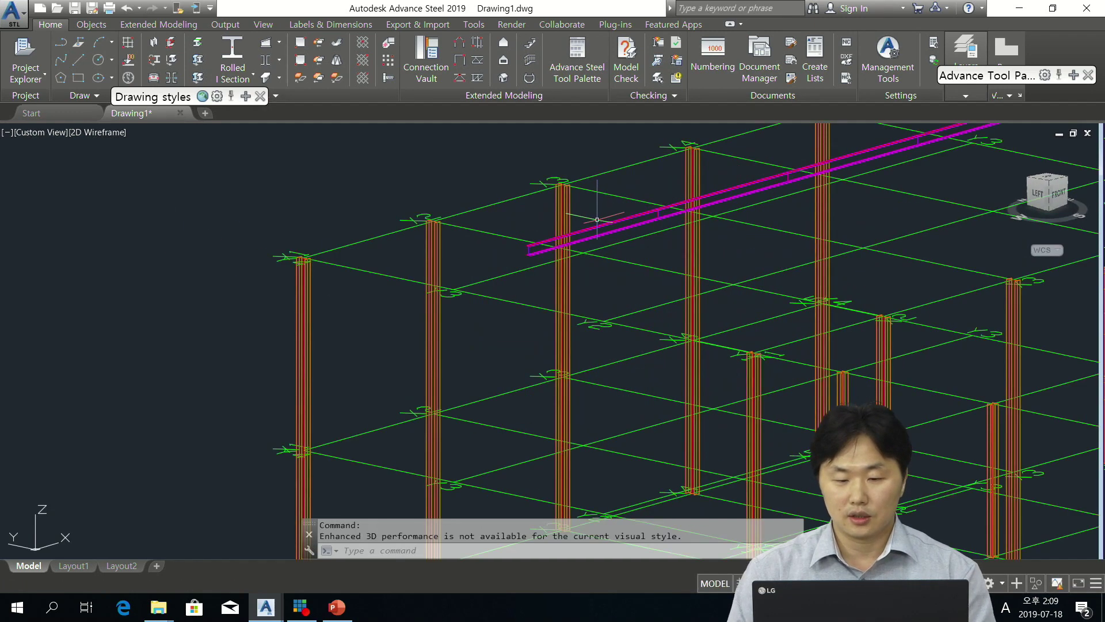
click(454, 257)
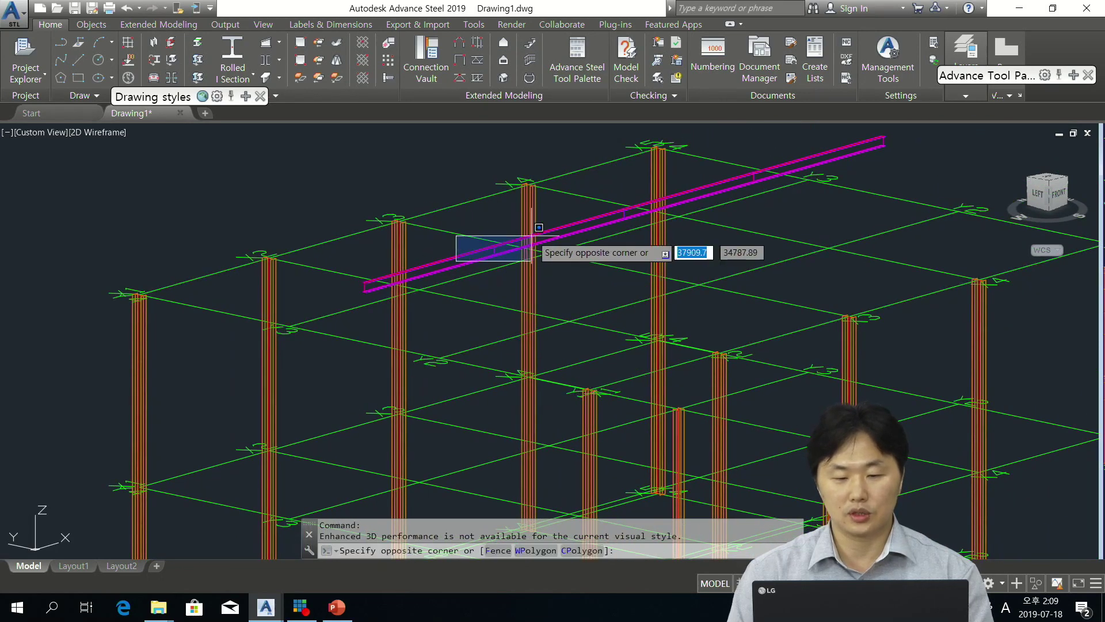
click(448, 262)
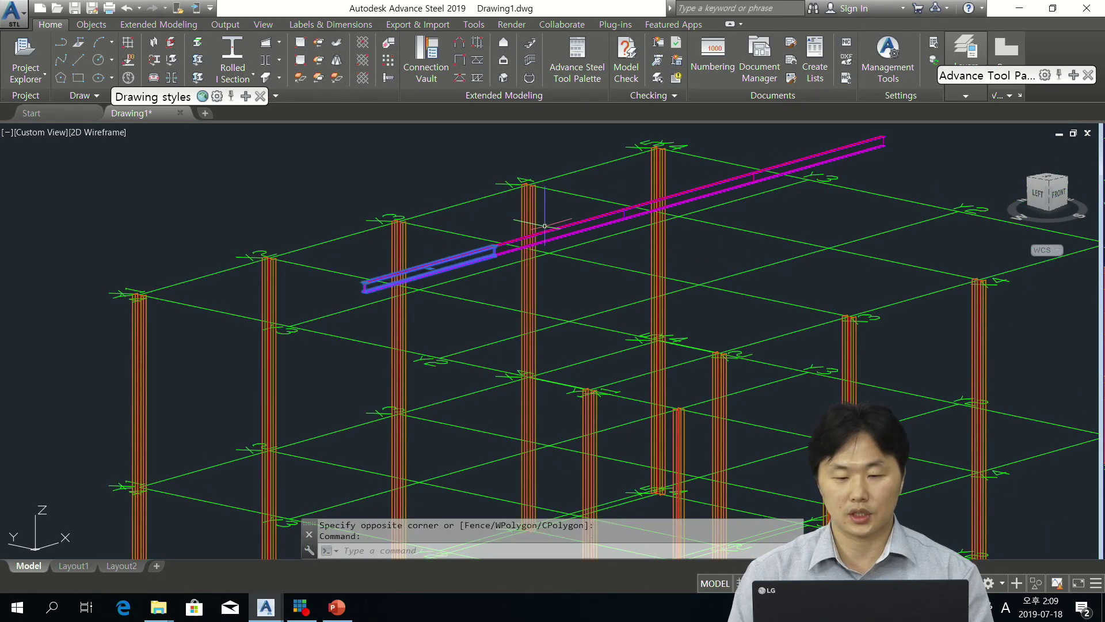
click(577, 224)
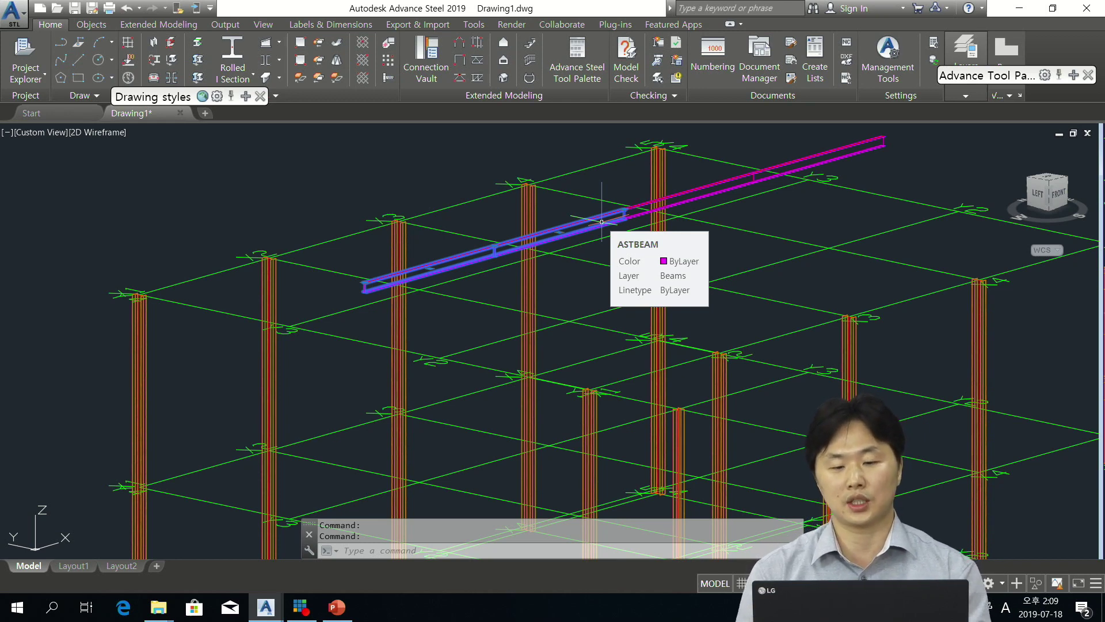
Step: Create the roof beams (지붕보) in STEEL BOX with section H 500x200x10x16
mouse_move(265, 606)
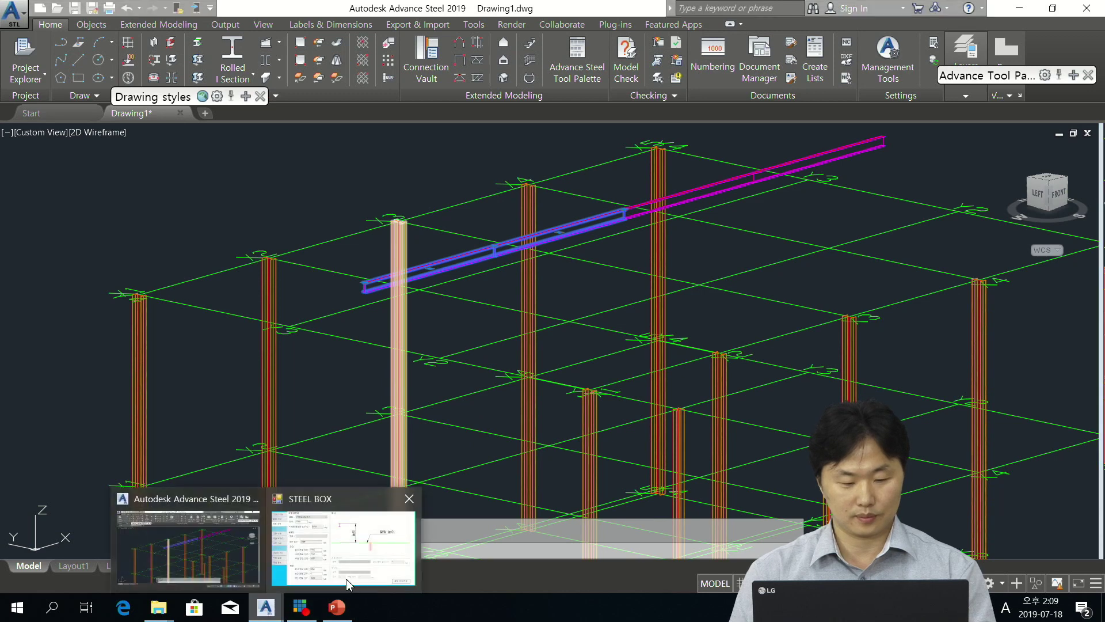
click(347, 584)
drag(429, 115, 437, 103)
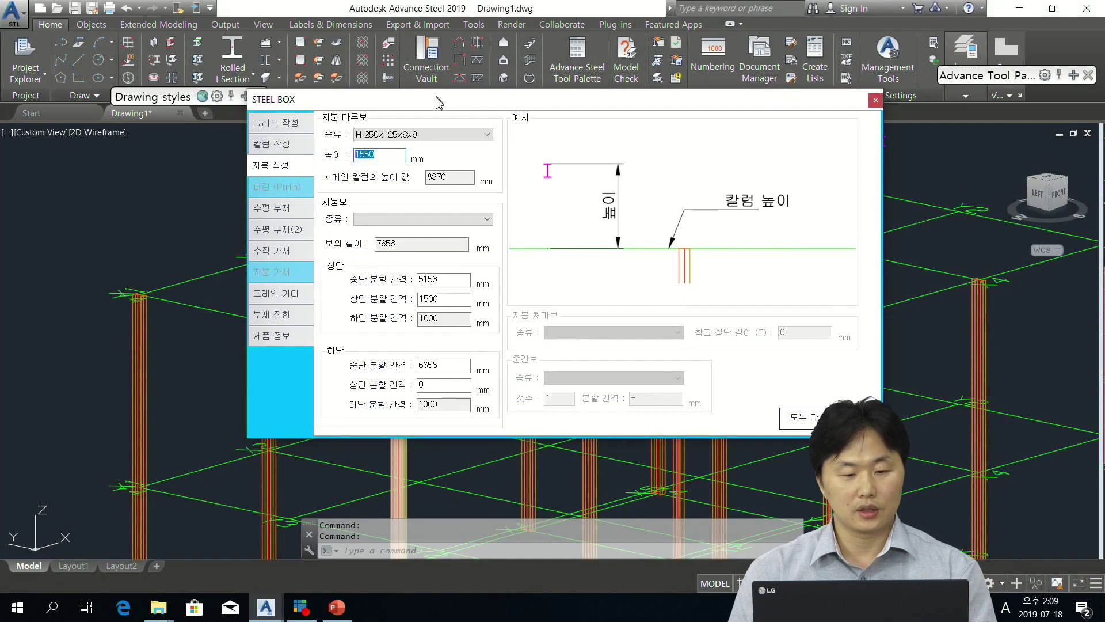
click(450, 222)
drag(486, 259, 487, 386)
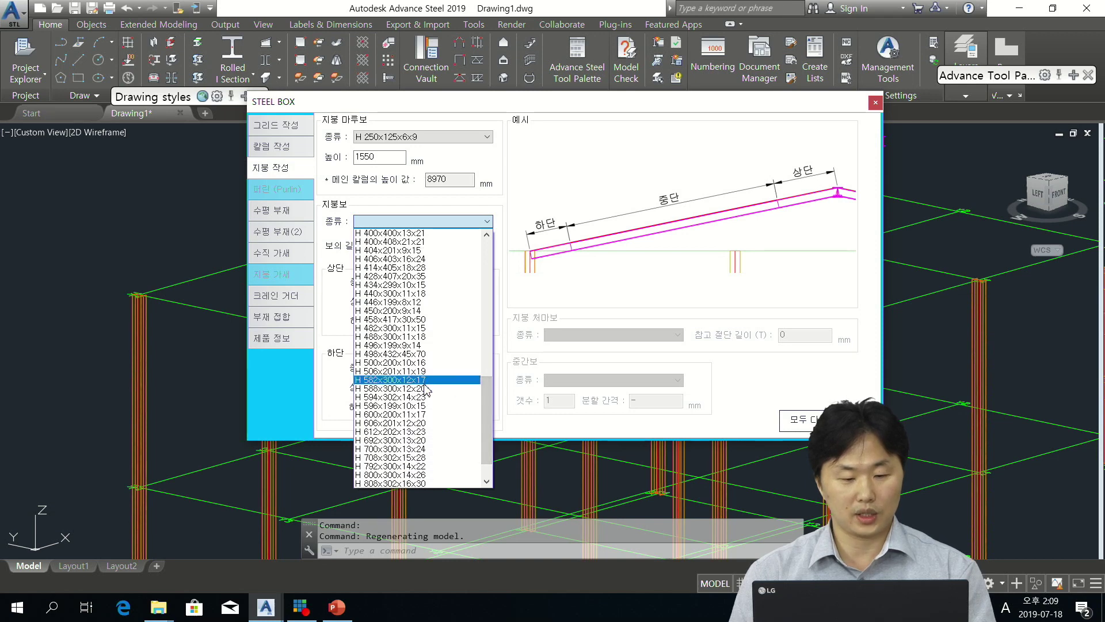
click(403, 362)
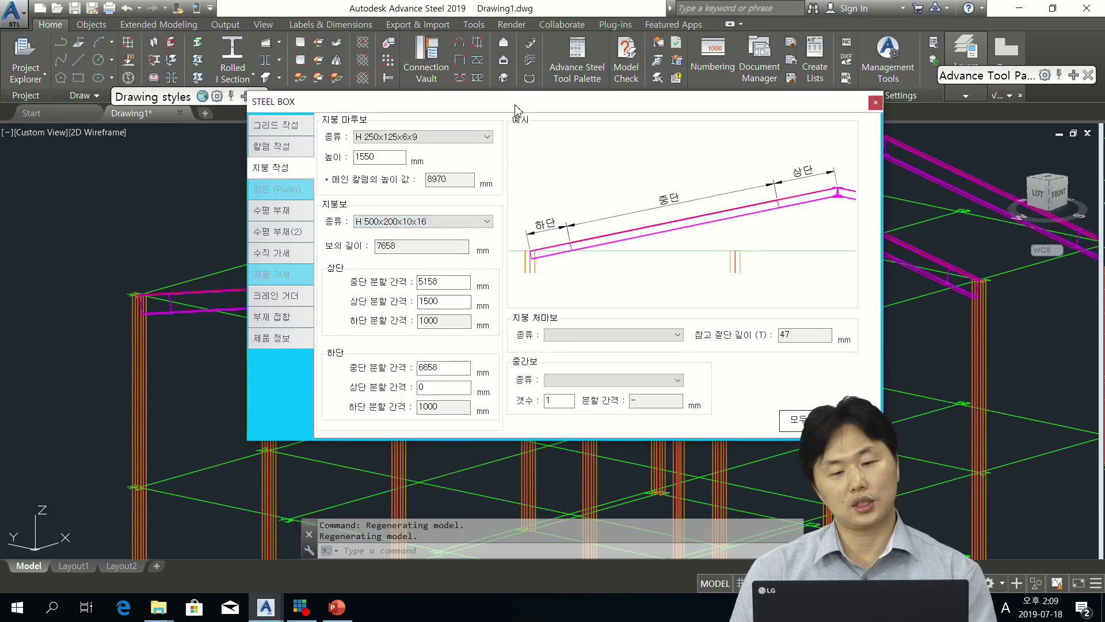
Step: Show the sloping roof beams up close in the Shaded with edges visual style
drag(515, 110, 383, 111)
key(Escape)
shift+middle_drag(374, 242, 488, 253)
scroll(451, 310, up, 5)
middle_drag(496, 306, 630, 226)
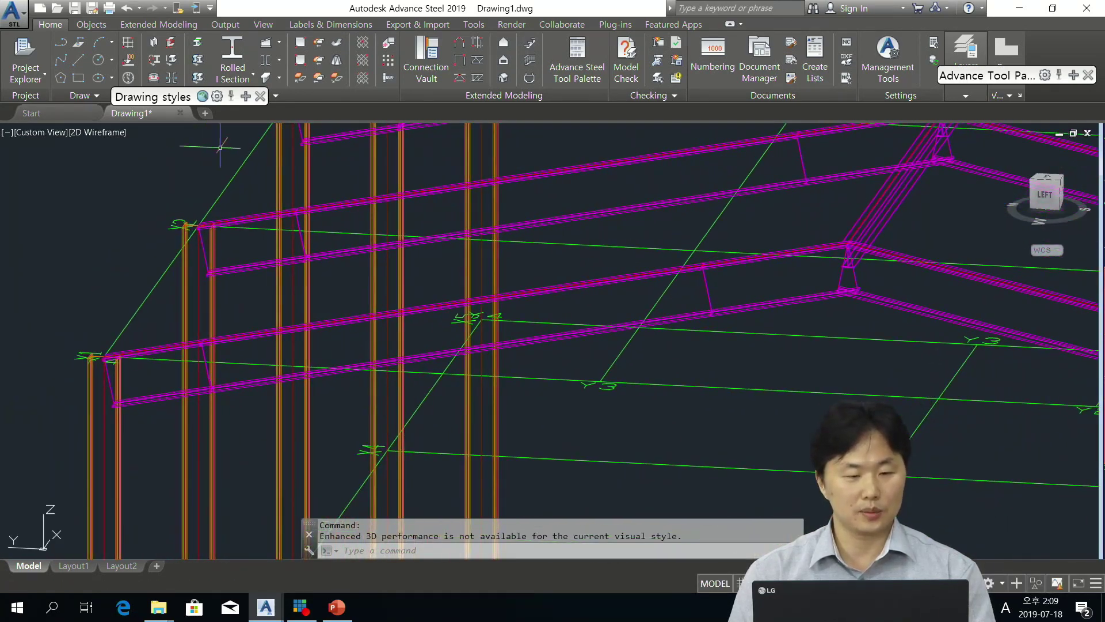
click(102, 133)
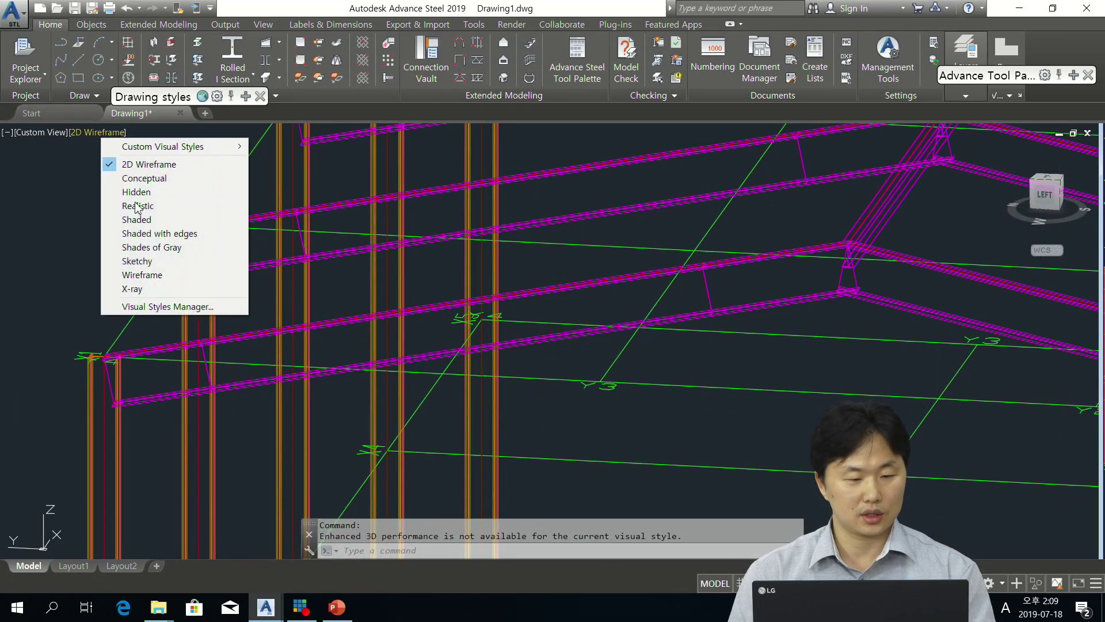
click(160, 234)
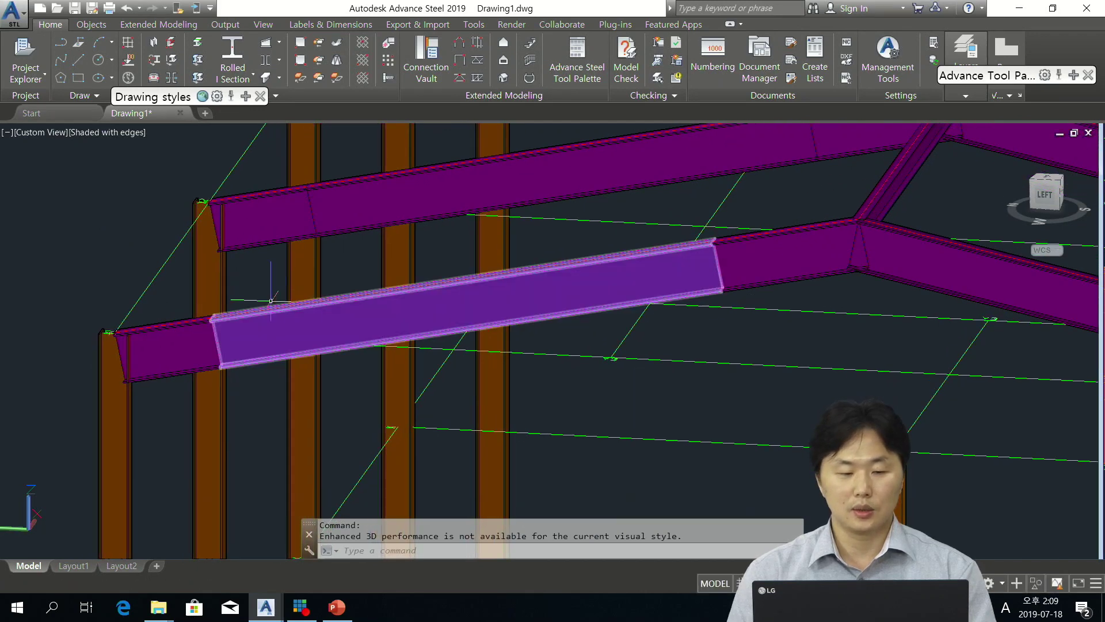
Step: Select the lower, middle and upper segments of the nearest sloping roof beam to examine its division
click(173, 349)
click(576, 277)
click(728, 239)
scroll(535, 303, up, 2)
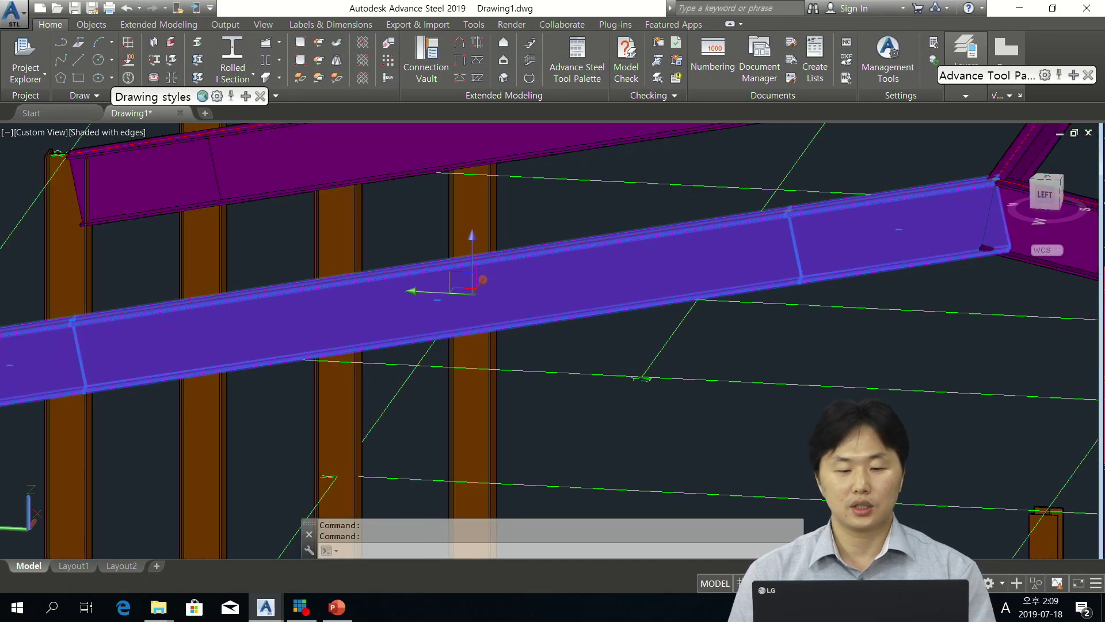
middle_drag(543, 303, 594, 332)
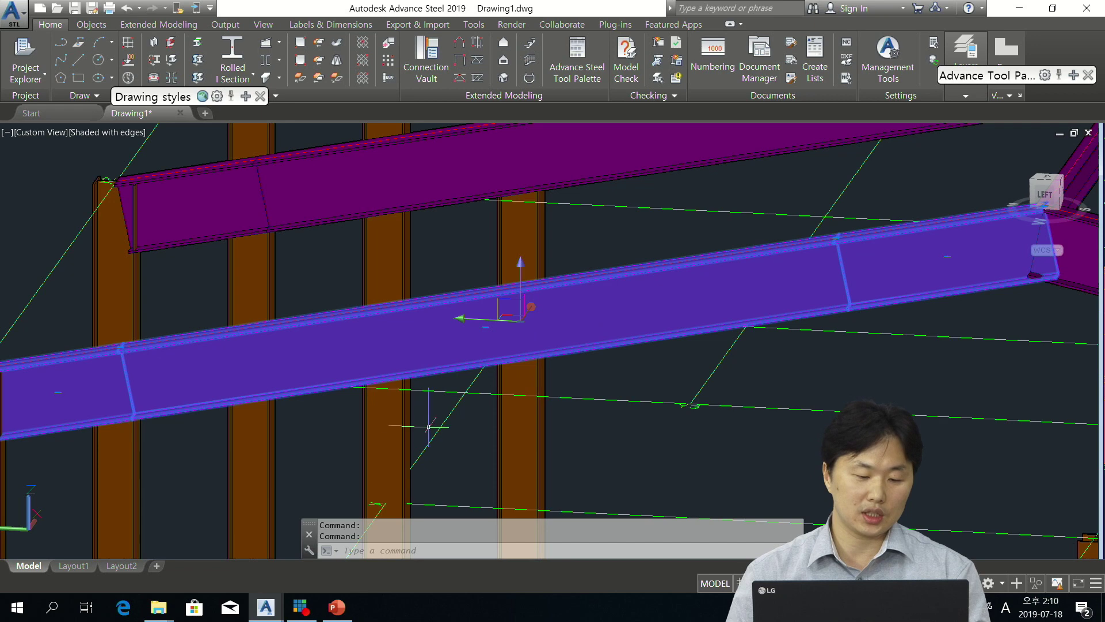
Step: Set the roof beam's upper segment split spacing (상단 분할 간격) in the 상단 group to 2000 mm and check the divisions in the model
mouse_move(265, 608)
click(324, 536)
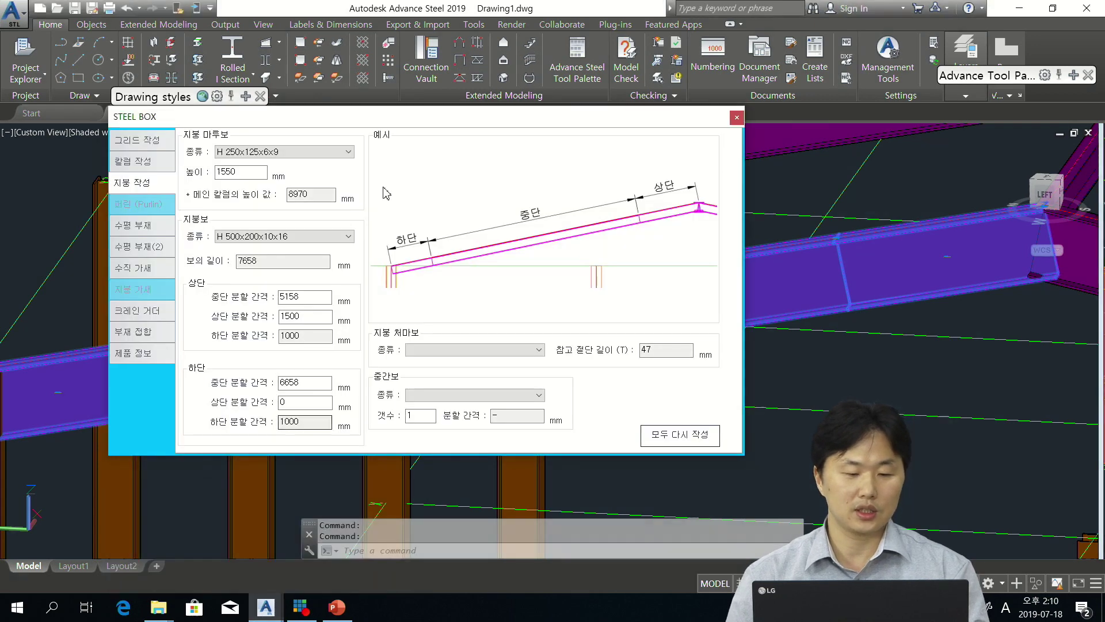
drag(416, 113, 450, 92)
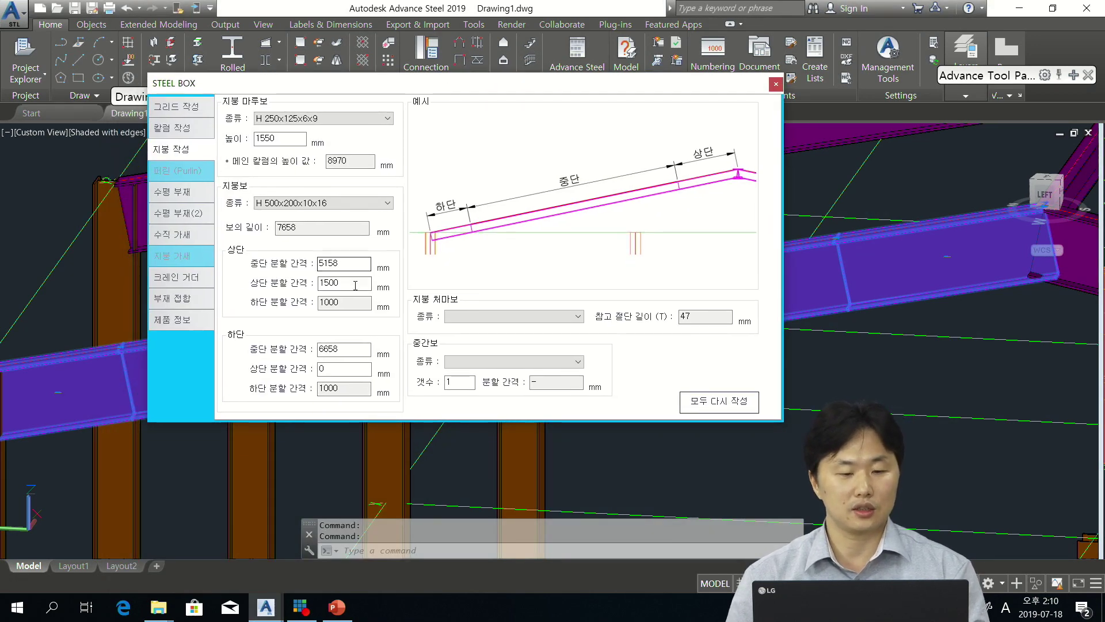
double_click(331, 283)
text(2000)
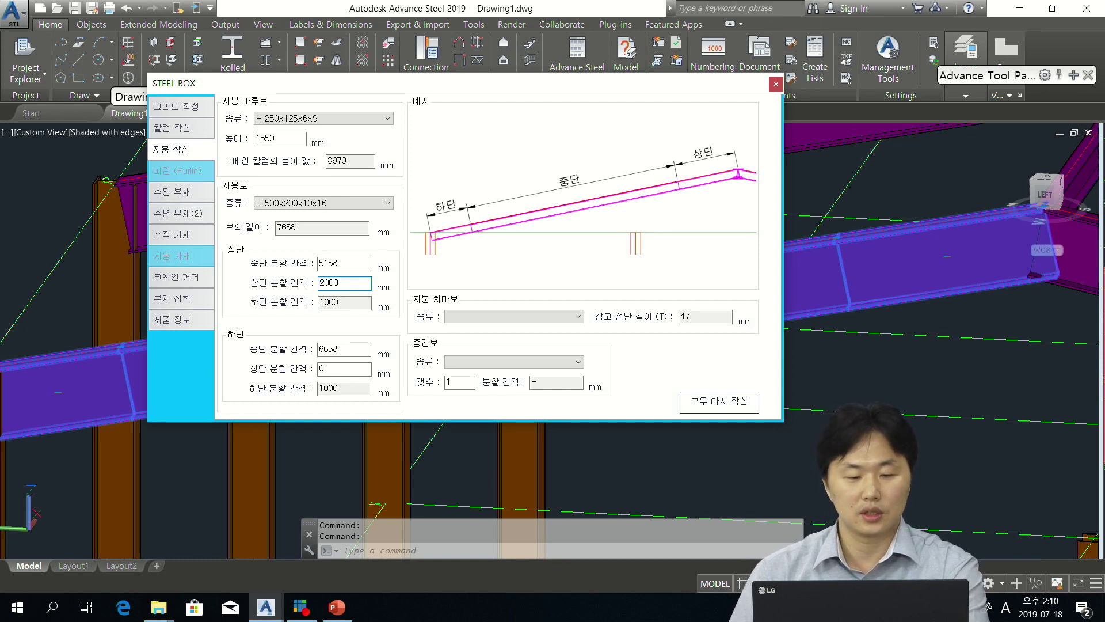
click(353, 268)
drag(560, 90, 437, 69)
click(815, 248)
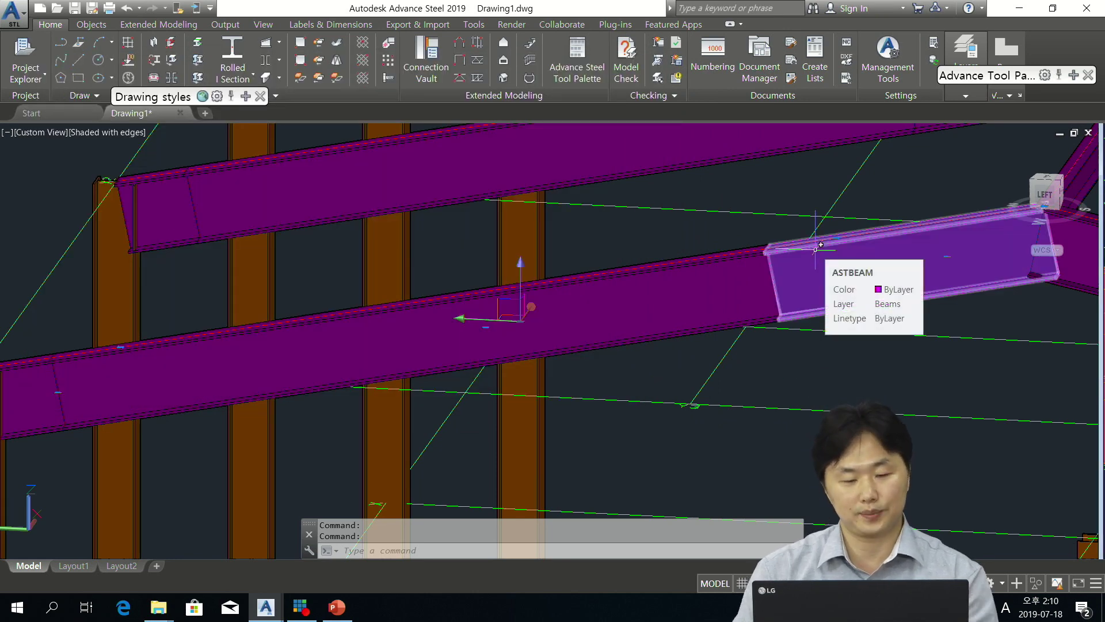
mouse_move(265, 607)
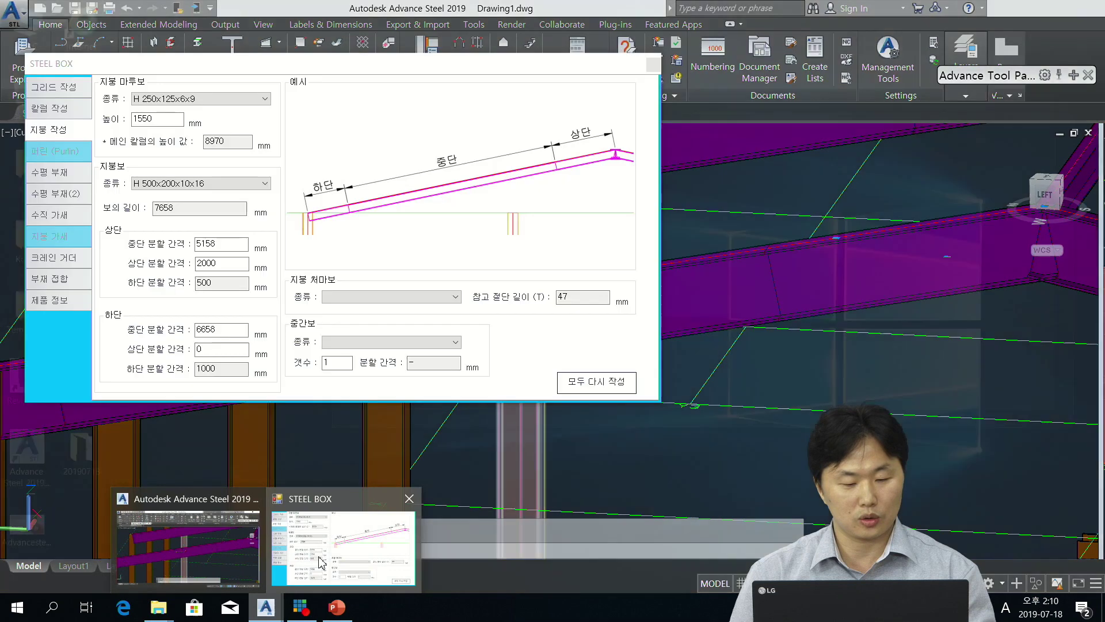
Step: Set the roof beam's upper segment split spacing (상단 분할 간격) in the 상단 group to 1500 mm
click(322, 563)
double_click(219, 263)
text(1500)
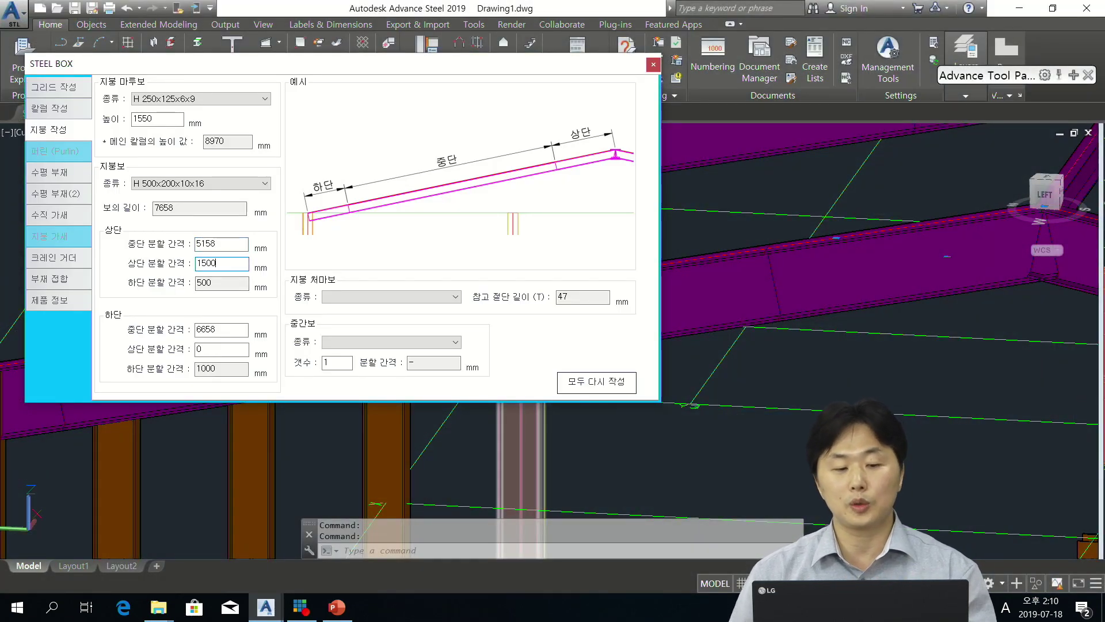
click(198, 246)
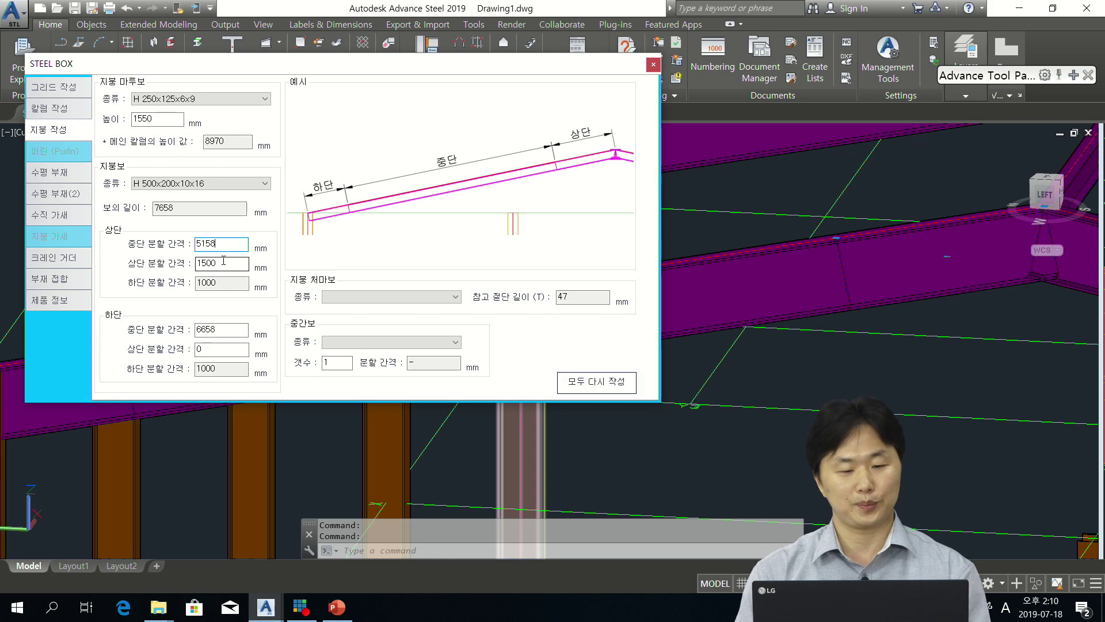
Step: Create the roof eaves beams (지붕 처마보) with section H 250x125x6x9
click(364, 296)
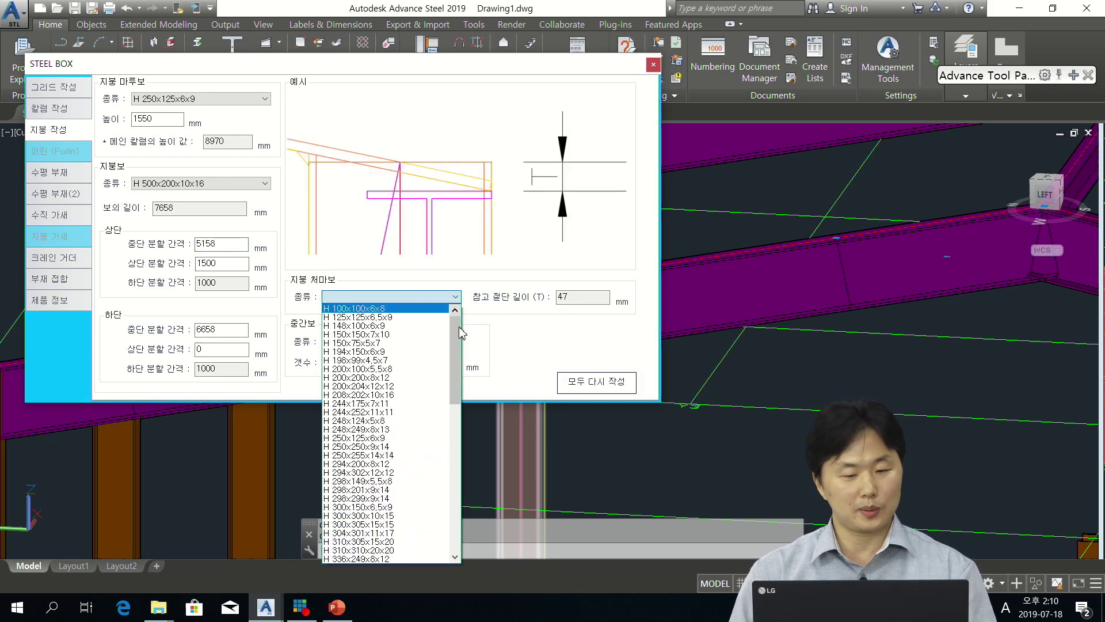
drag(458, 326, 458, 362)
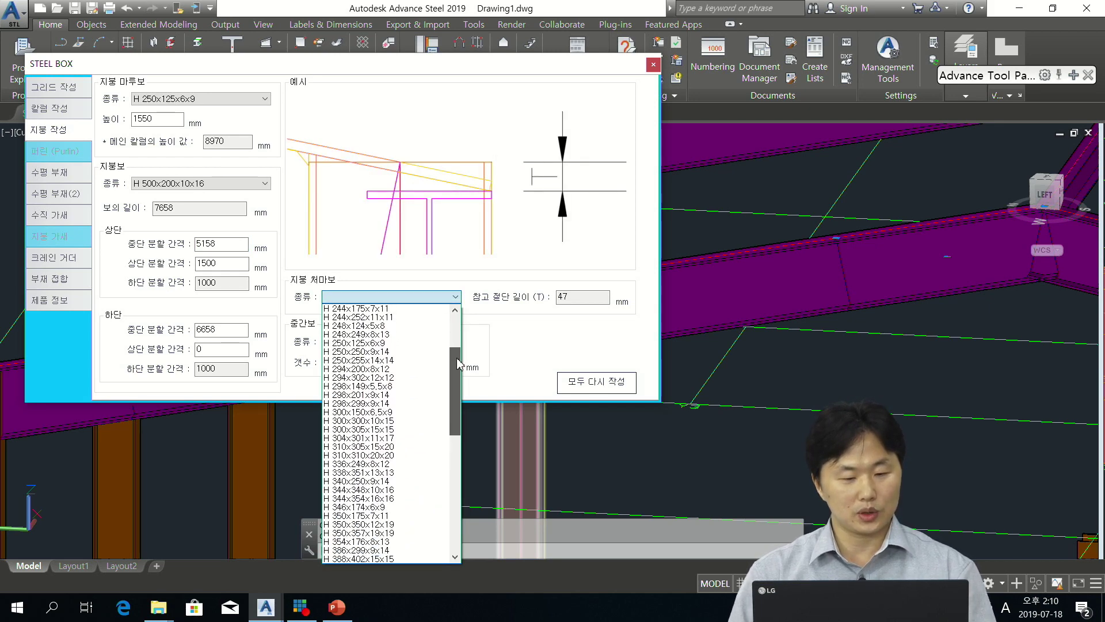
click(391, 344)
key(Escape)
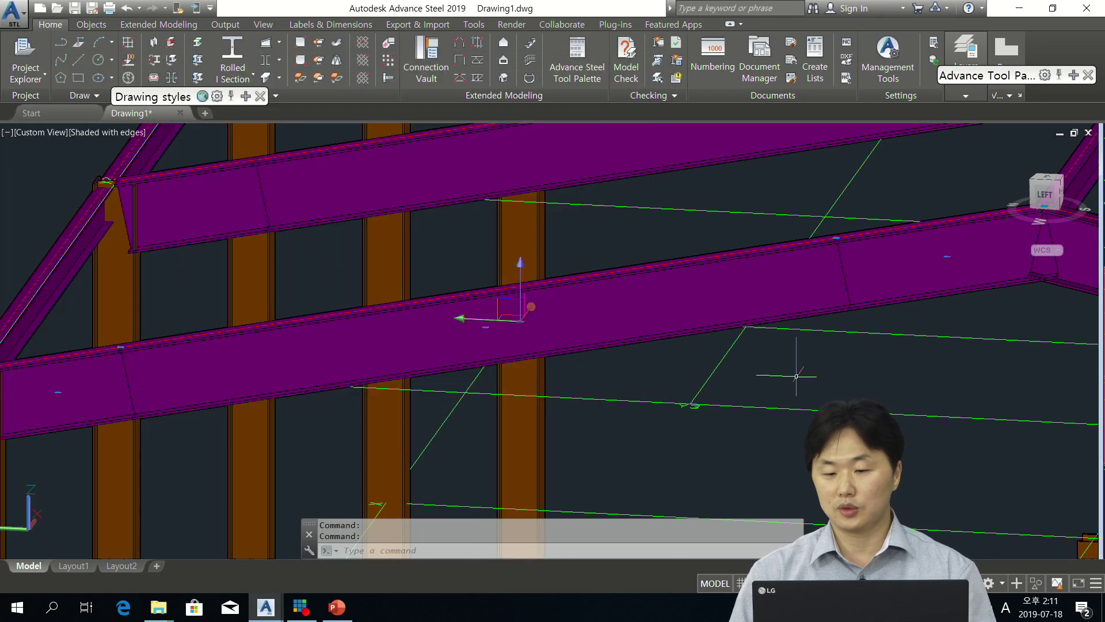
Step: Examine the eaves beam where it meets the column and roof beam, and the reference cut length (T) in STEEL BOX
middle_drag(786, 365, 835, 358)
scroll(835, 357, down, 6)
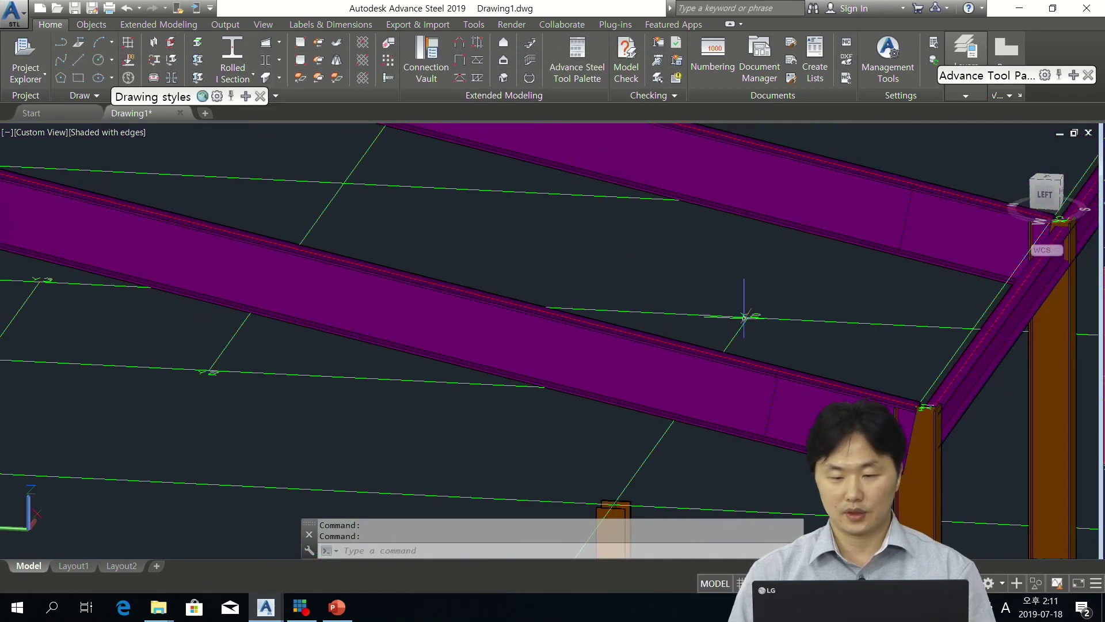
scroll(837, 333, up, 8)
middle_drag(760, 322, 596, 282)
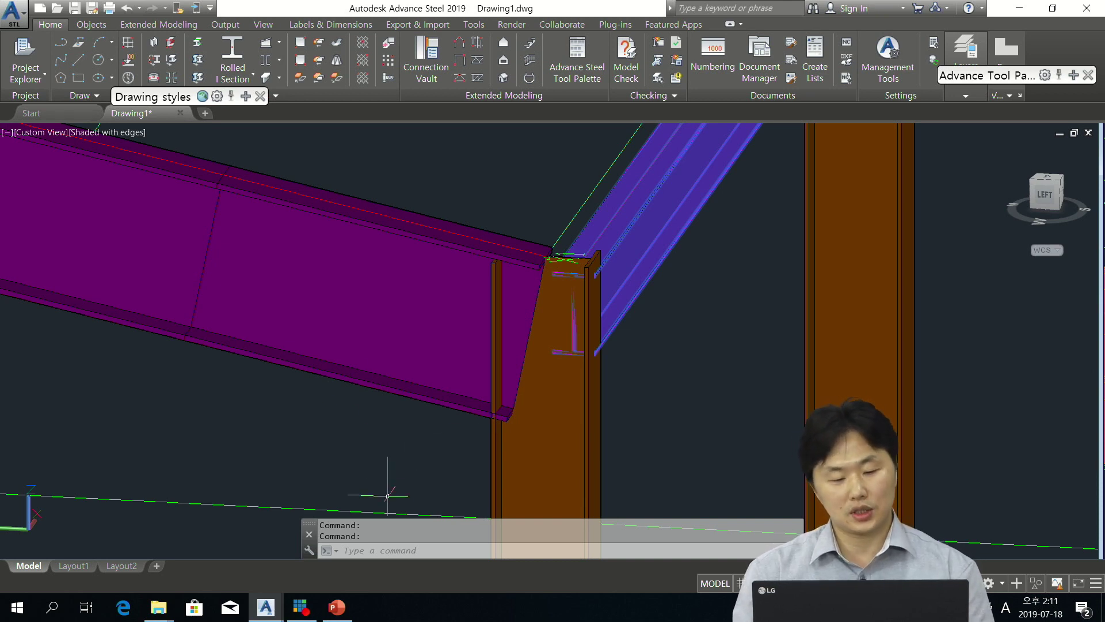
middle_drag(562, 321, 598, 303)
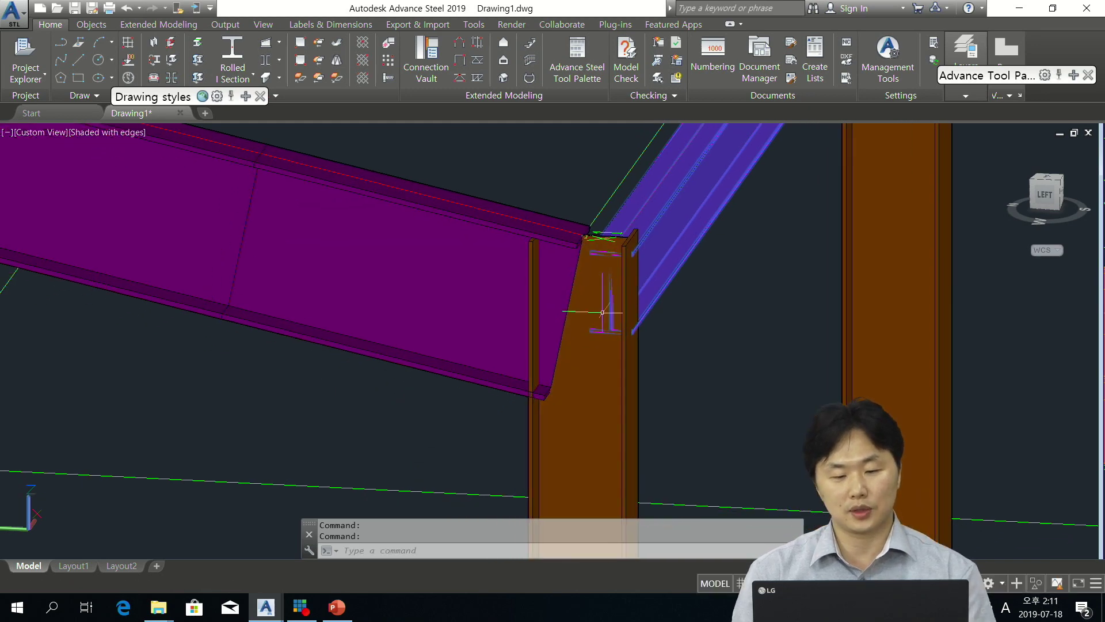
mouse_move(282, 614)
click(343, 544)
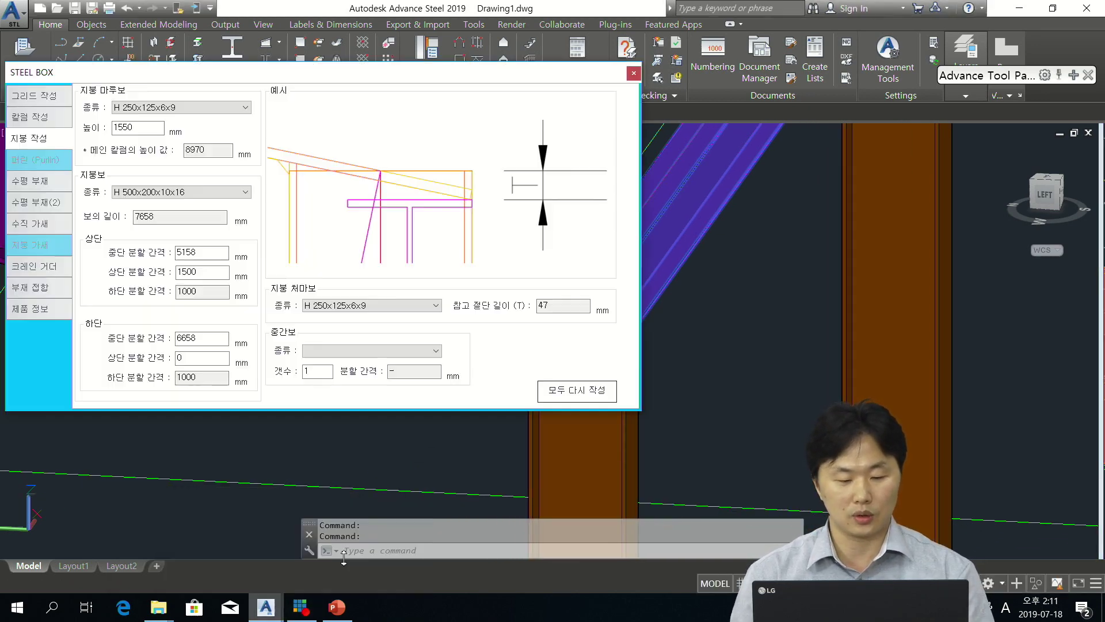
drag(418, 66, 591, 61)
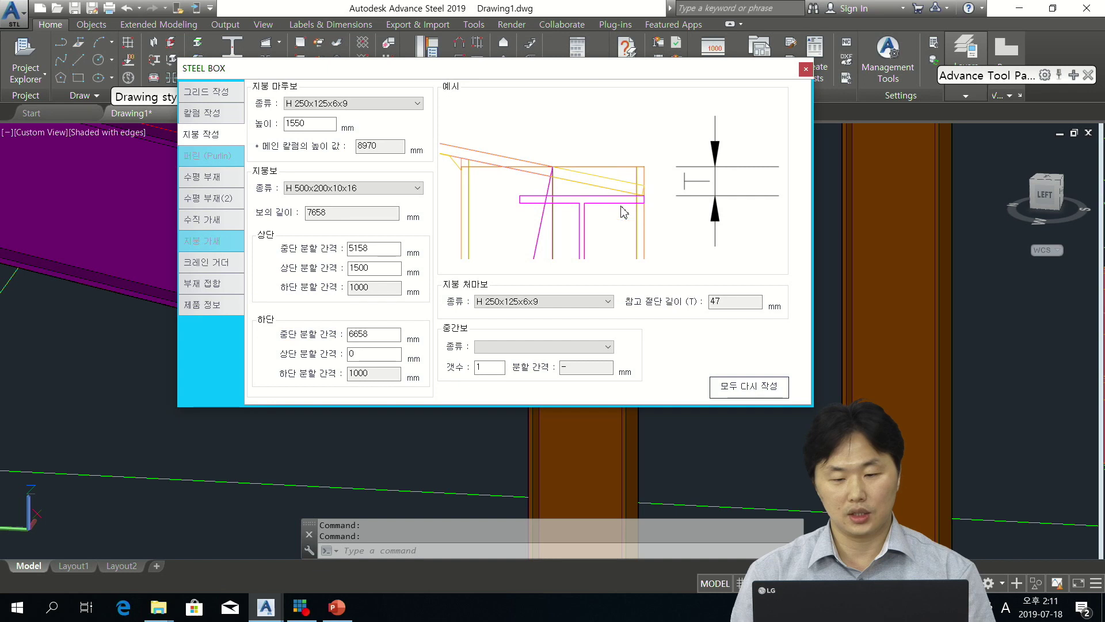
click(717, 304)
double_click(717, 305)
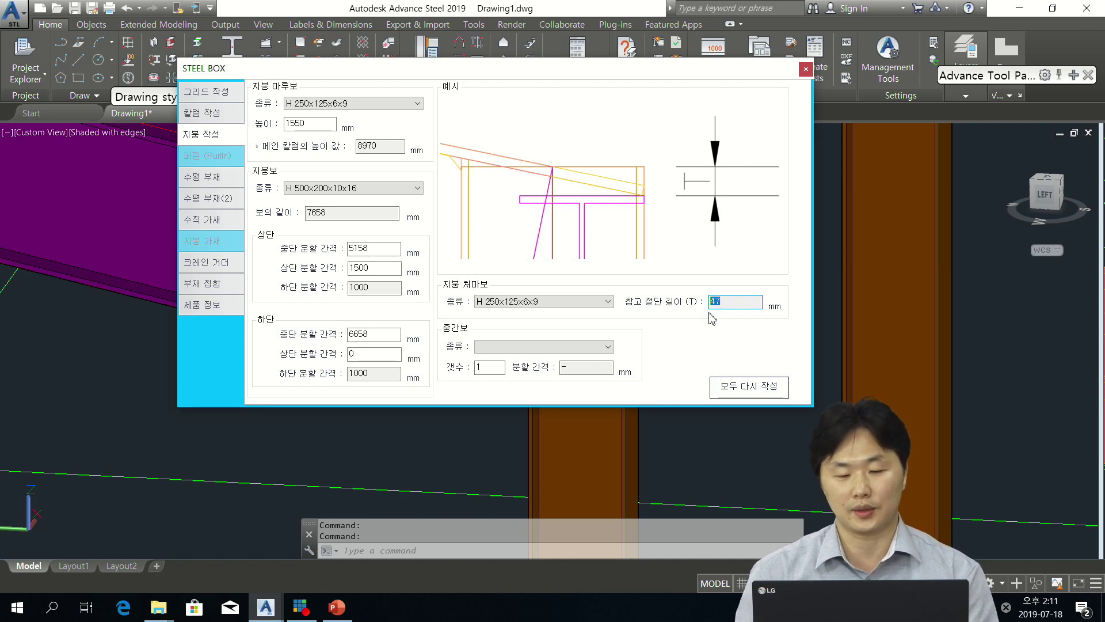
Step: Create the intermediate beams (중간보) with section H 250x125x6x9 and select one in the model to check it
click(570, 347)
drag(608, 391, 609, 428)
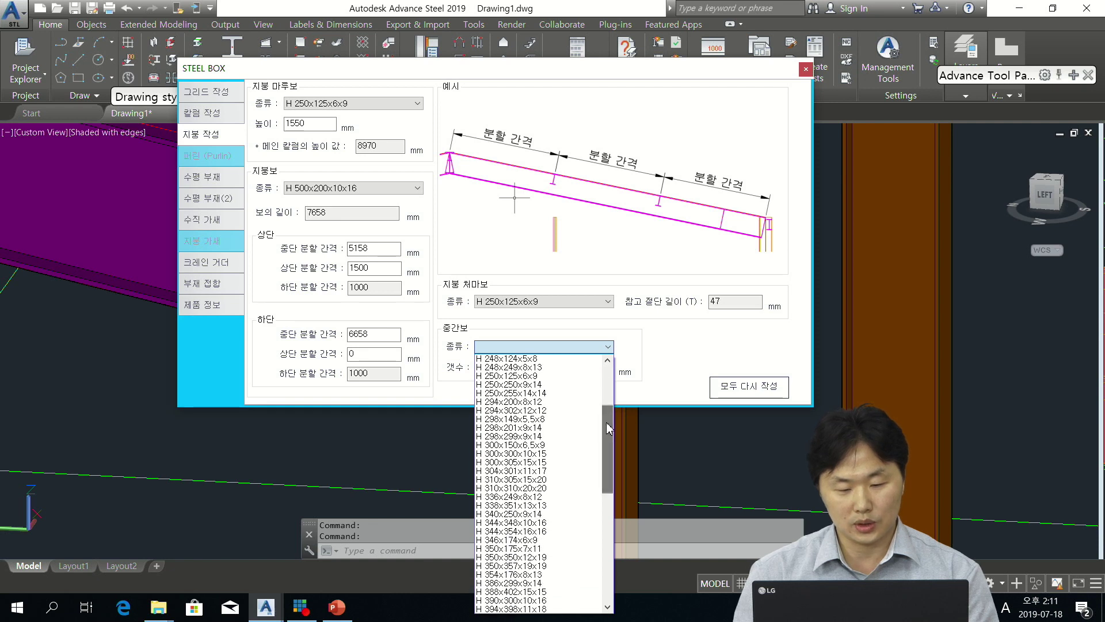
scroll(526, 423, up, 1)
click(524, 402)
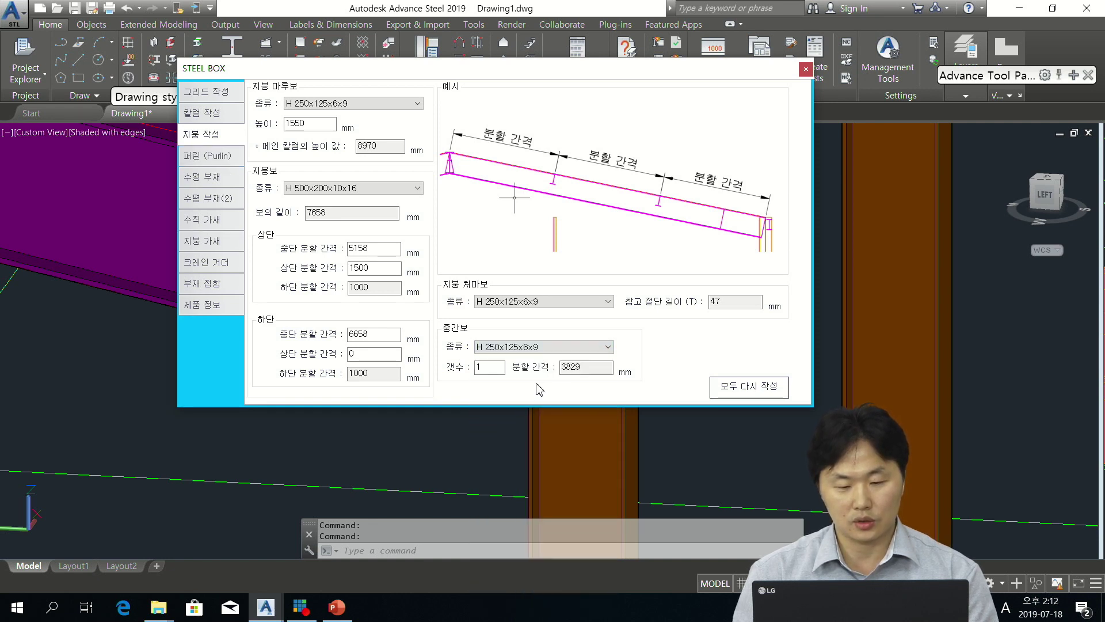
key(Tab)
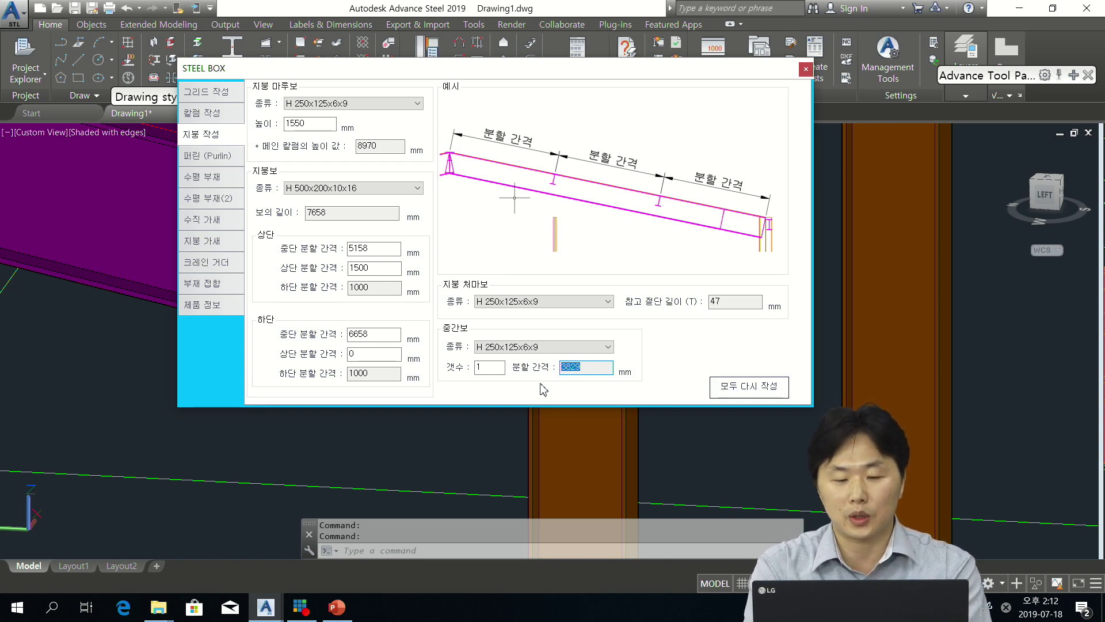
click(748, 386)
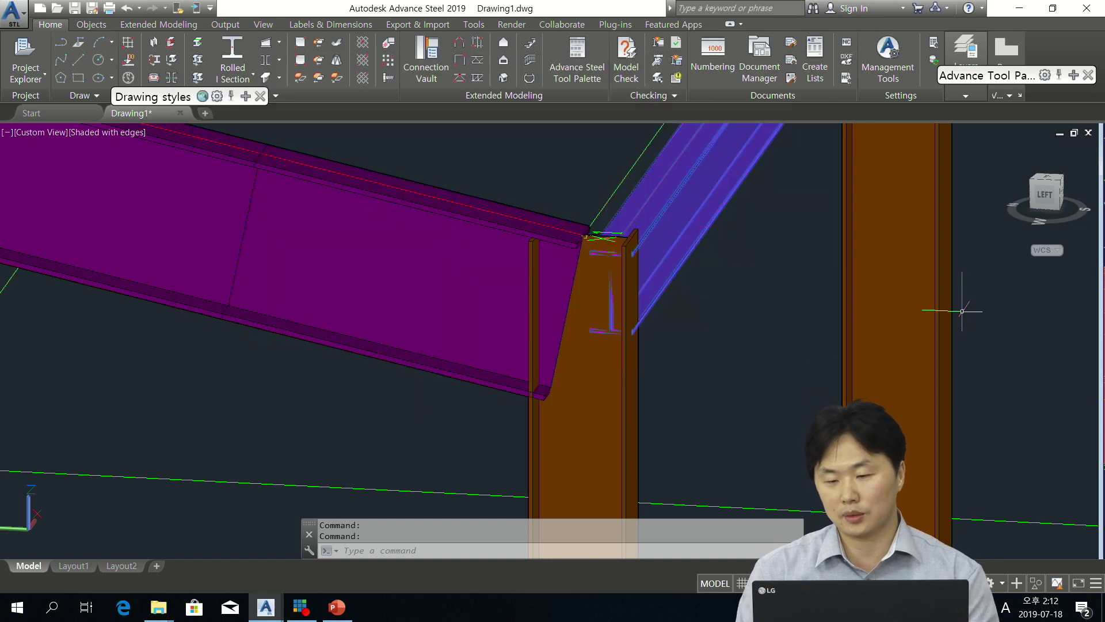
scroll(688, 360, up, 5)
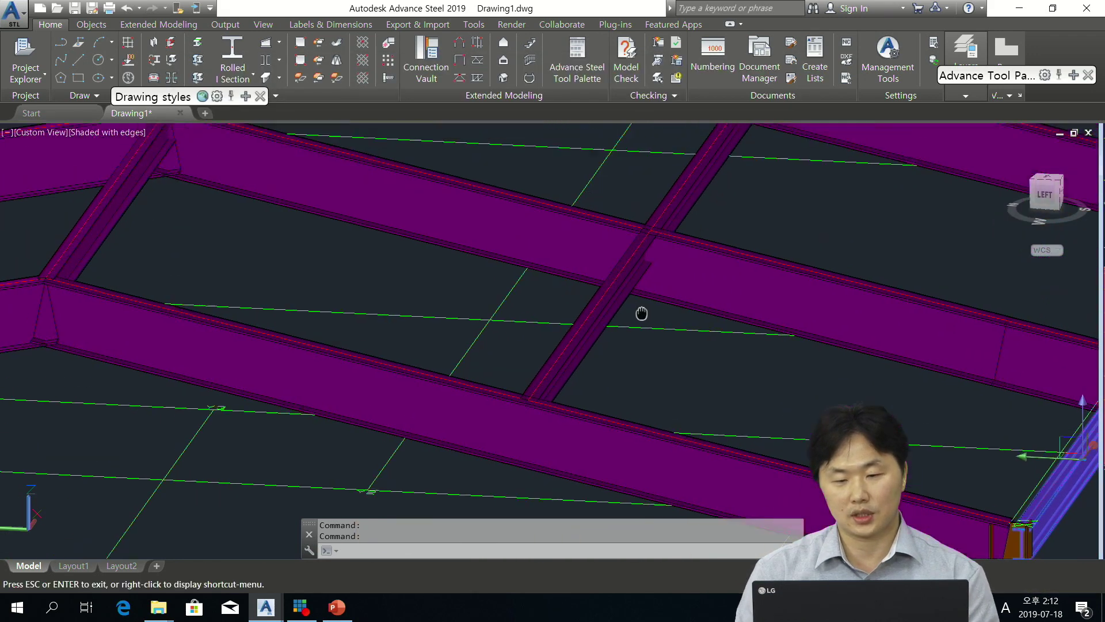
click(617, 260)
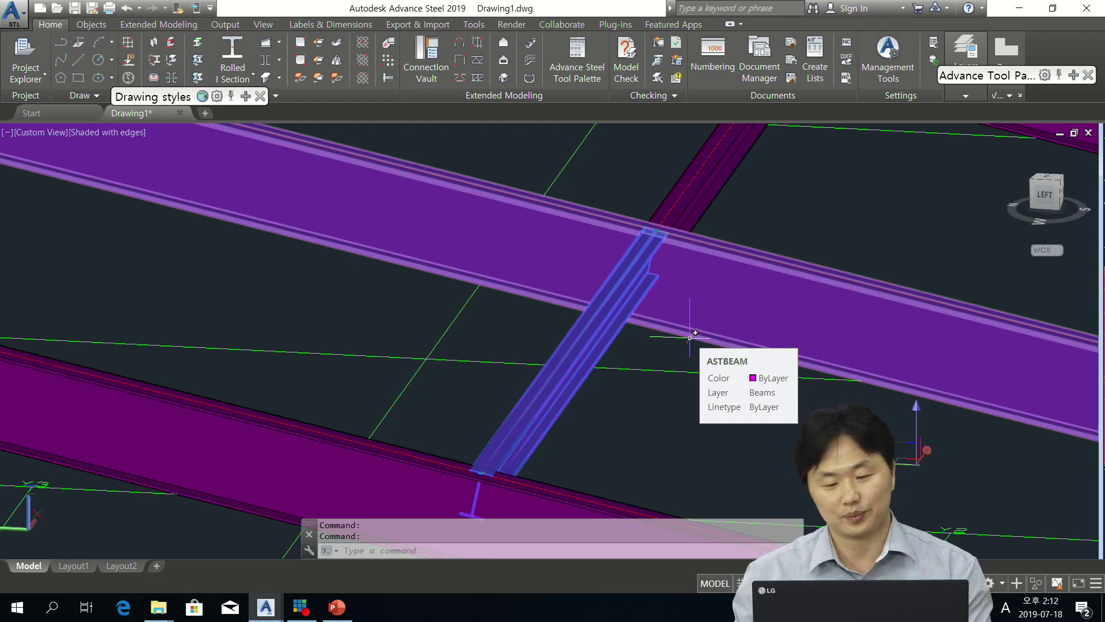
Step: Create the roof purlins (퍼린) in STEEL BOX with section C 100x50x20x2.3
mouse_move(266, 605)
click(368, 576)
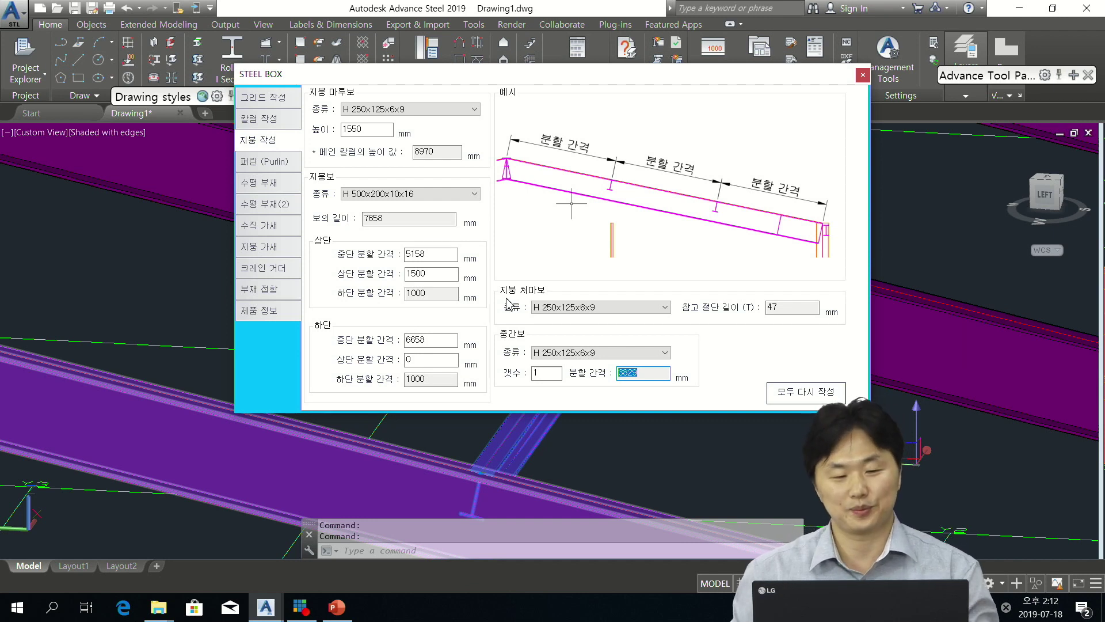
click(275, 162)
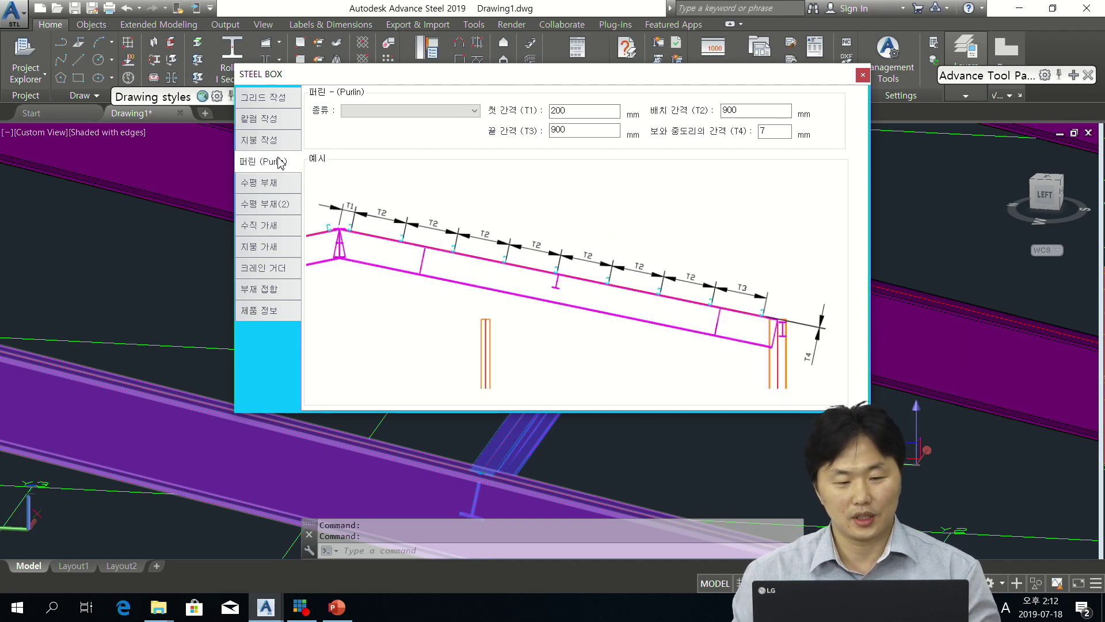
click(411, 112)
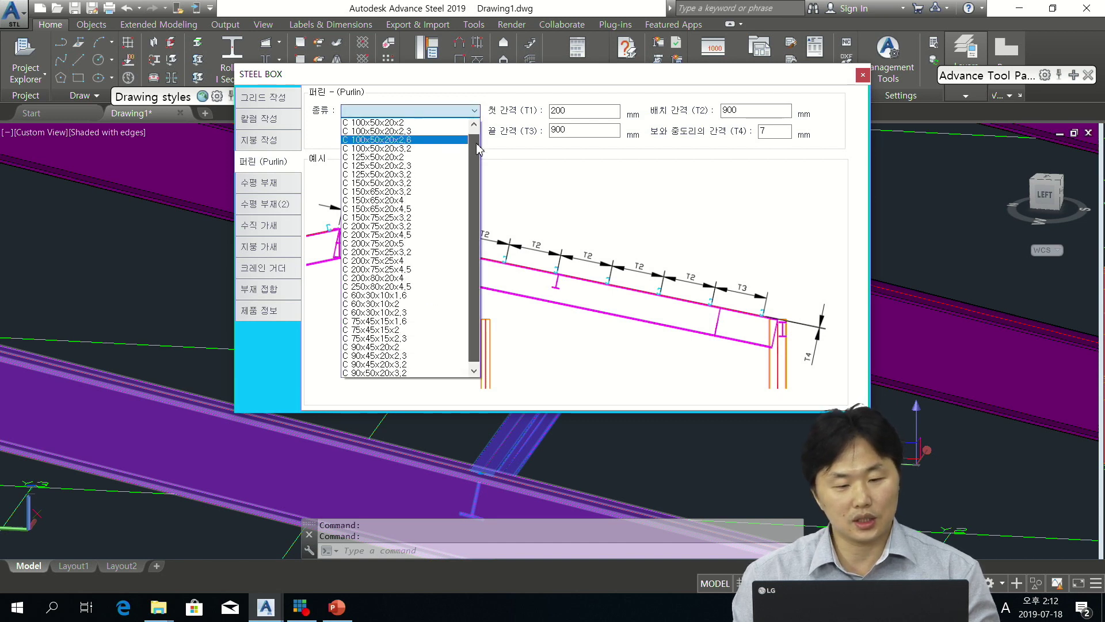
click(441, 141)
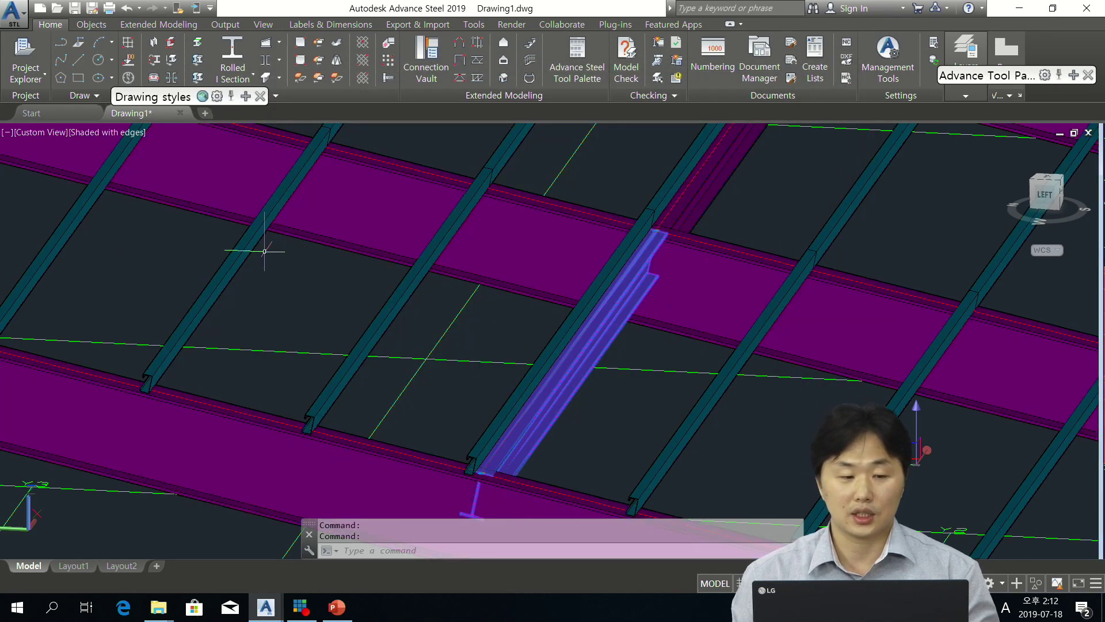
Step: Examine the purlins up close from the ridge down the roof slope to the eave
scroll(294, 256, up, 3)
scroll(599, 239, down, 2)
scroll(525, 239, up, 6)
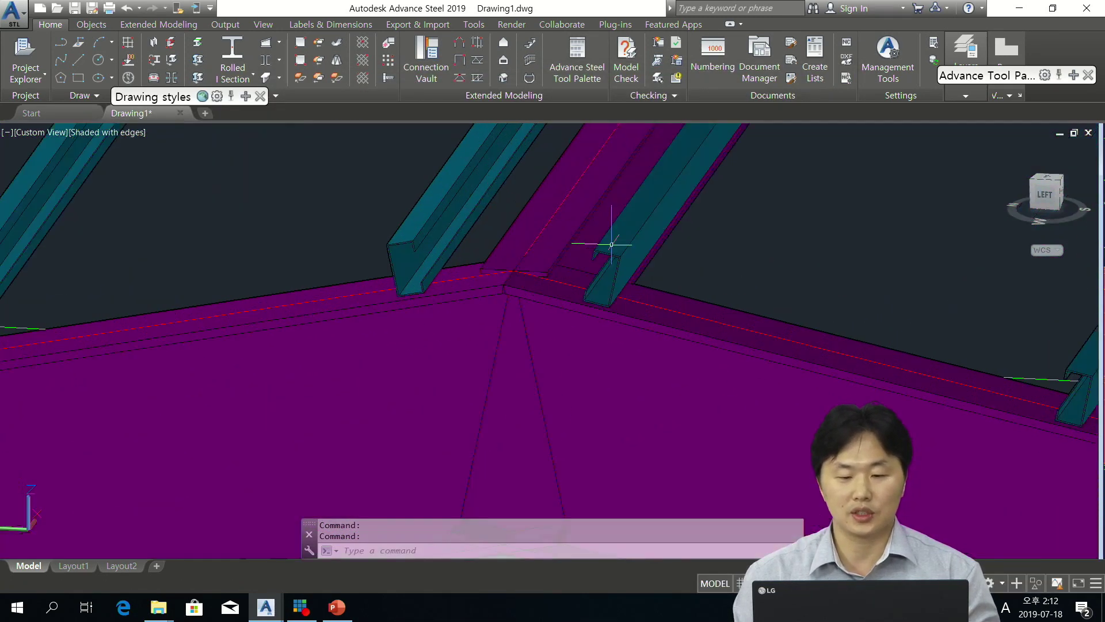
scroll(631, 248, down, 2)
middle_drag(632, 248, 579, 262)
middle_drag(693, 282, 489, 268)
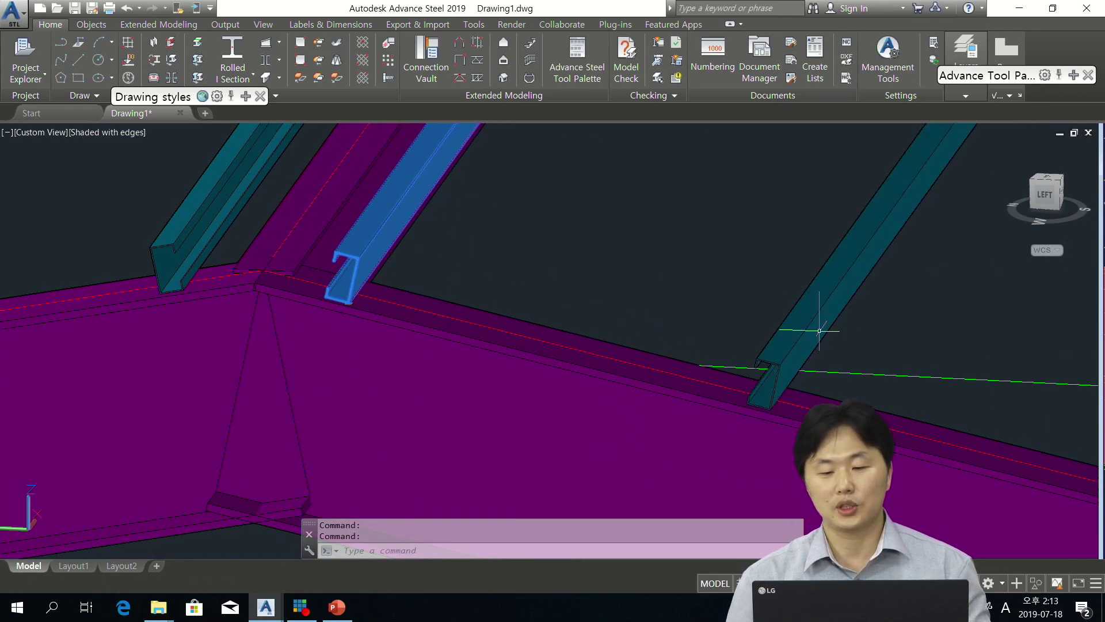
middle_drag(670, 291, 662, 321)
middle_drag(915, 343, 328, 217)
middle_drag(690, 342, 318, 219)
scroll(495, 248, down, 4)
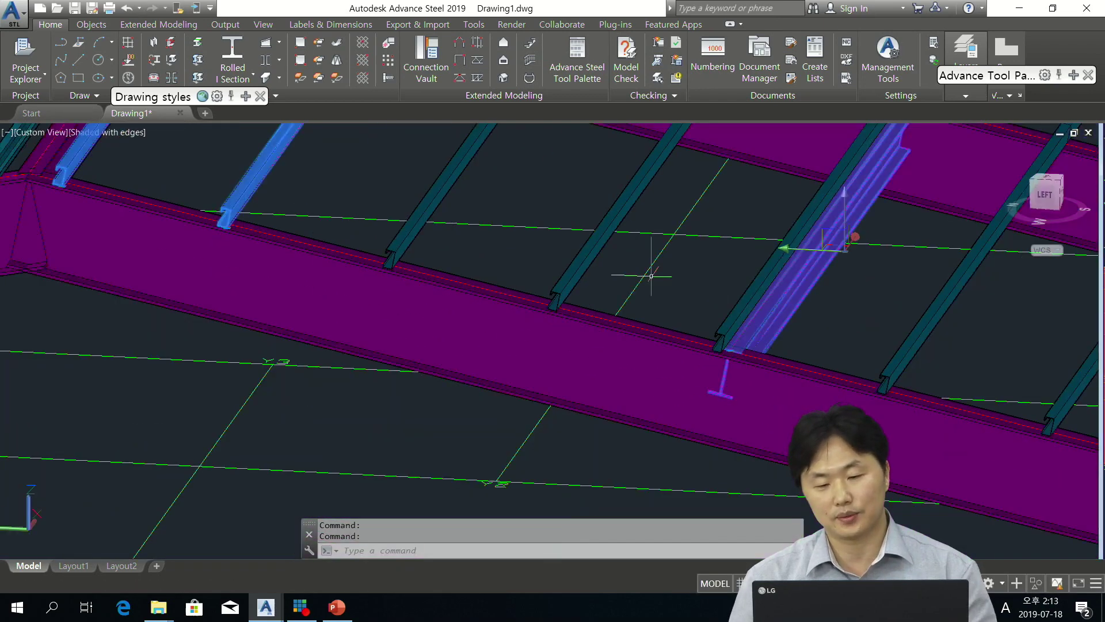
middle_drag(1016, 356, 378, 252)
middle_drag(717, 282, 633, 270)
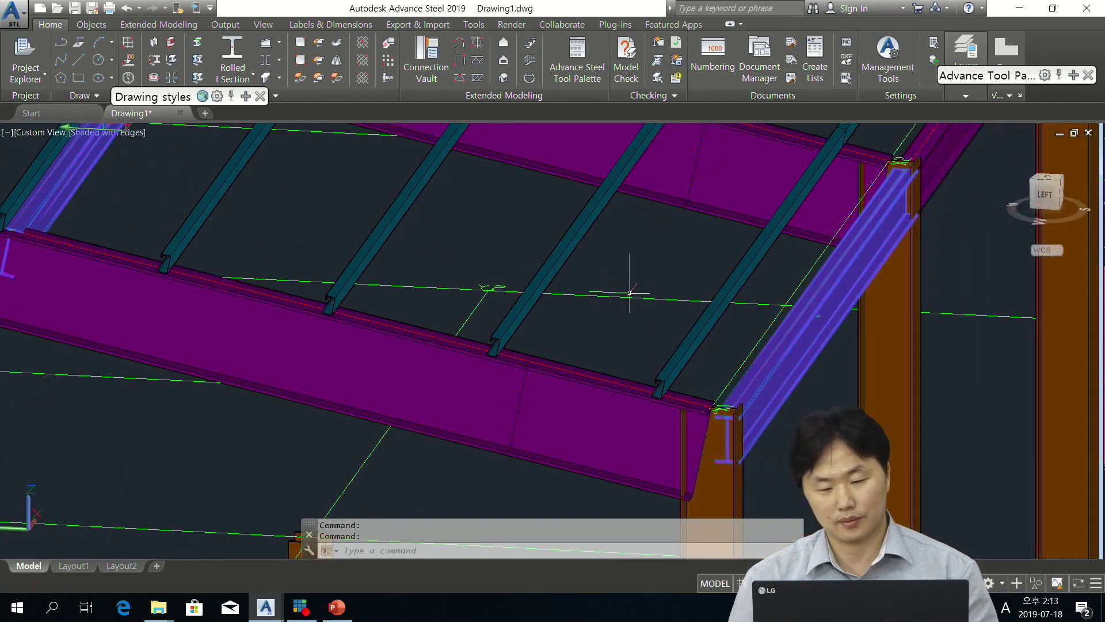
Step: Select the last two purlins at the eave and compare their spacing with the purlin diagram in STEEL BOX
key(Escape)
click(544, 280)
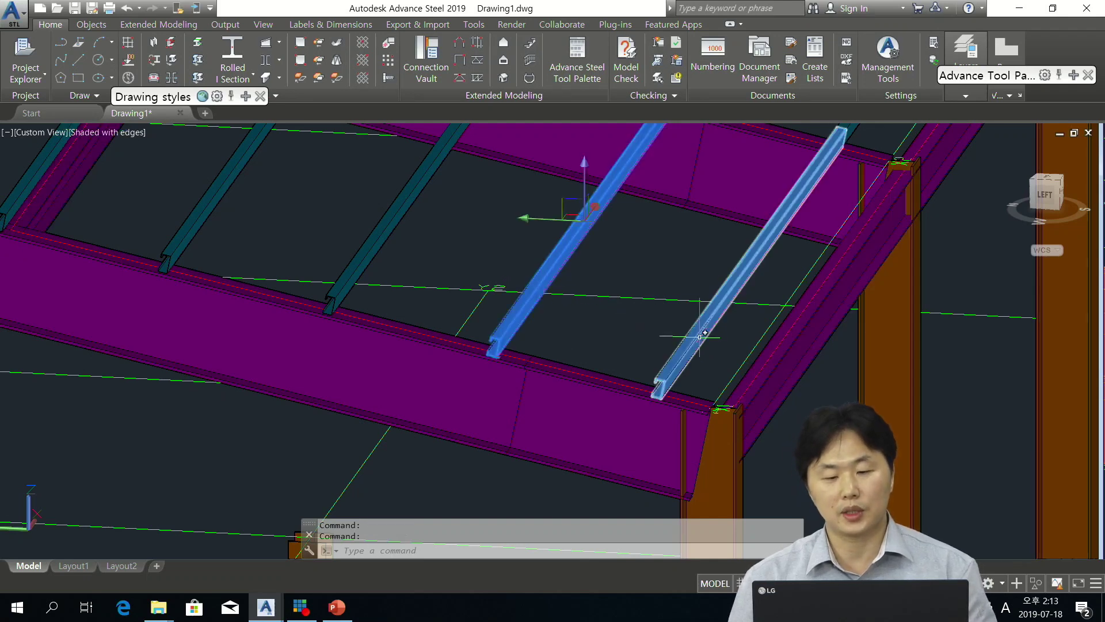
click(698, 333)
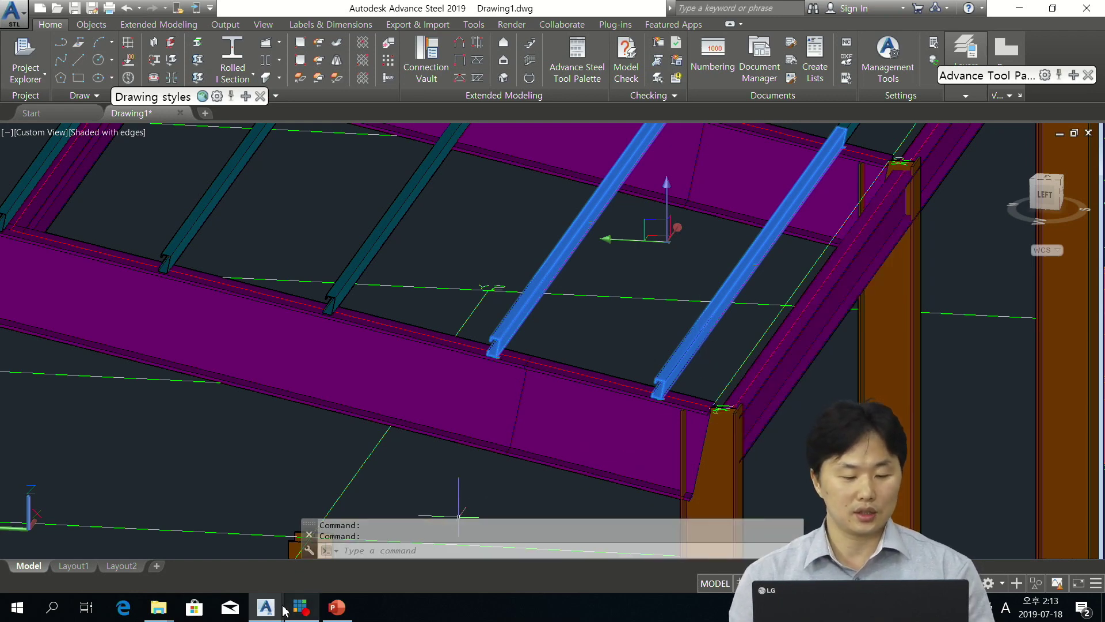
mouse_move(265, 607)
click(377, 571)
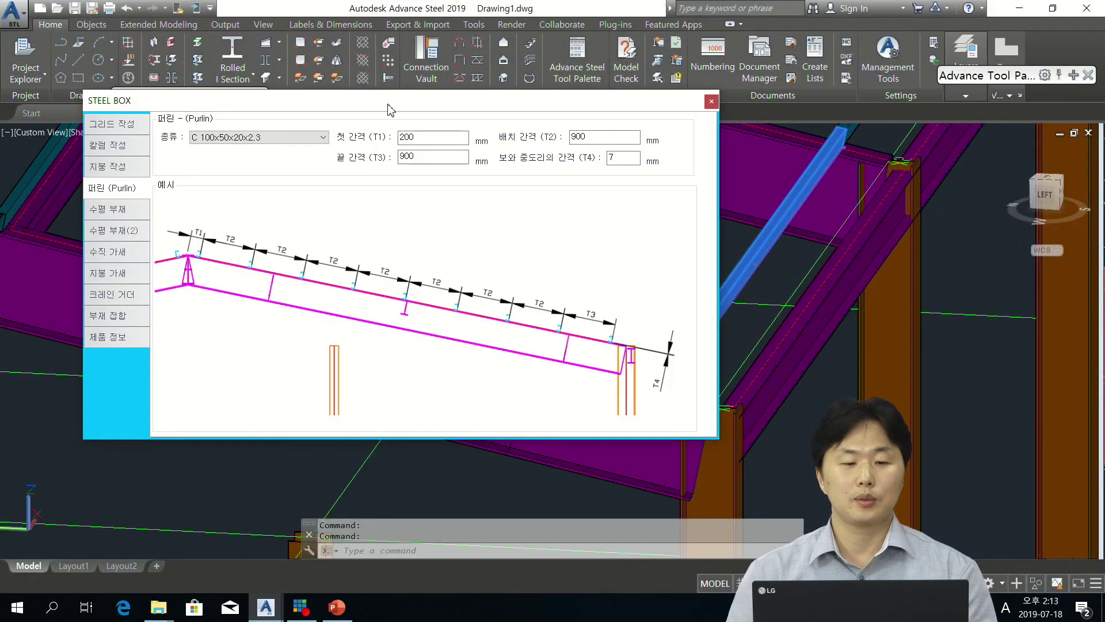
drag(388, 105, 506, 122)
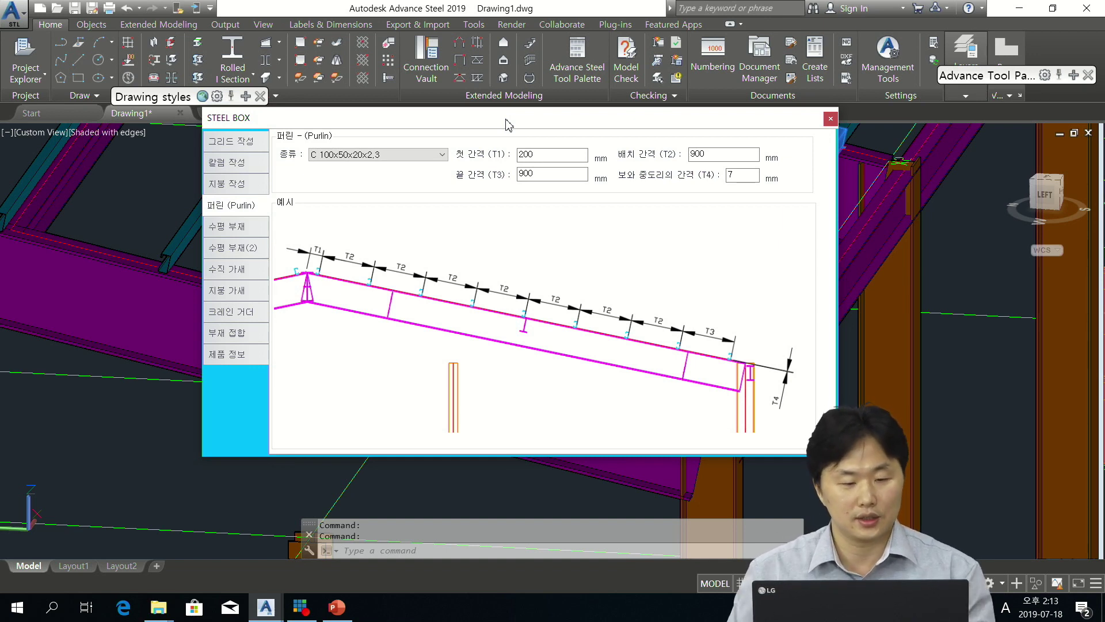
Step: Open the horizontal member settings (수평 부재) and compare the upper (상단 Bay) and lower (하단 Bay) bay pages
click(233, 226)
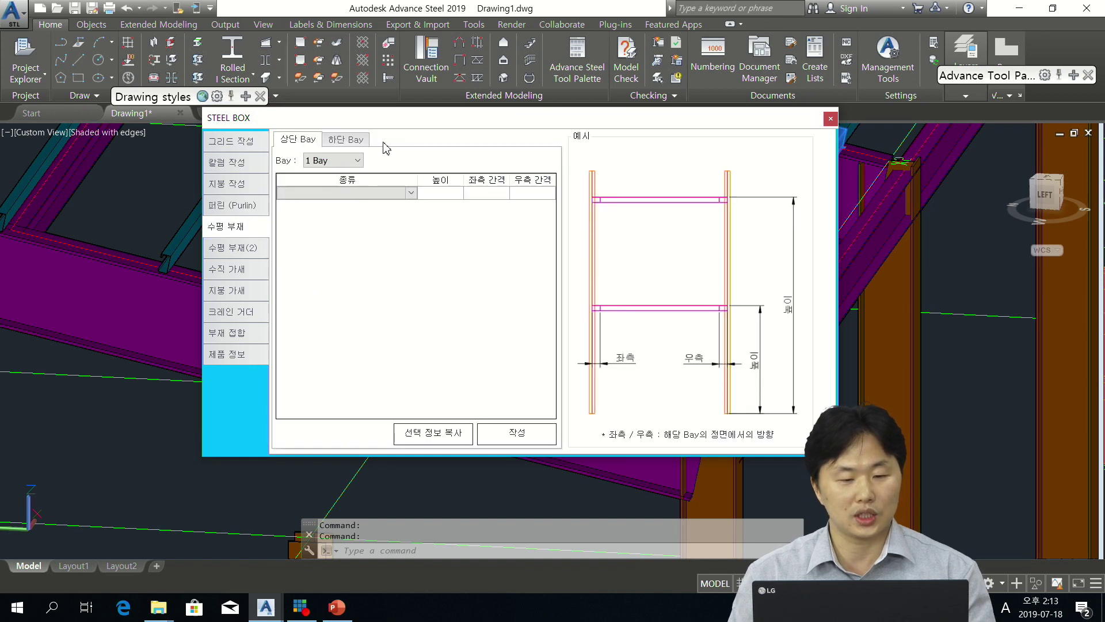
drag(414, 117, 448, 125)
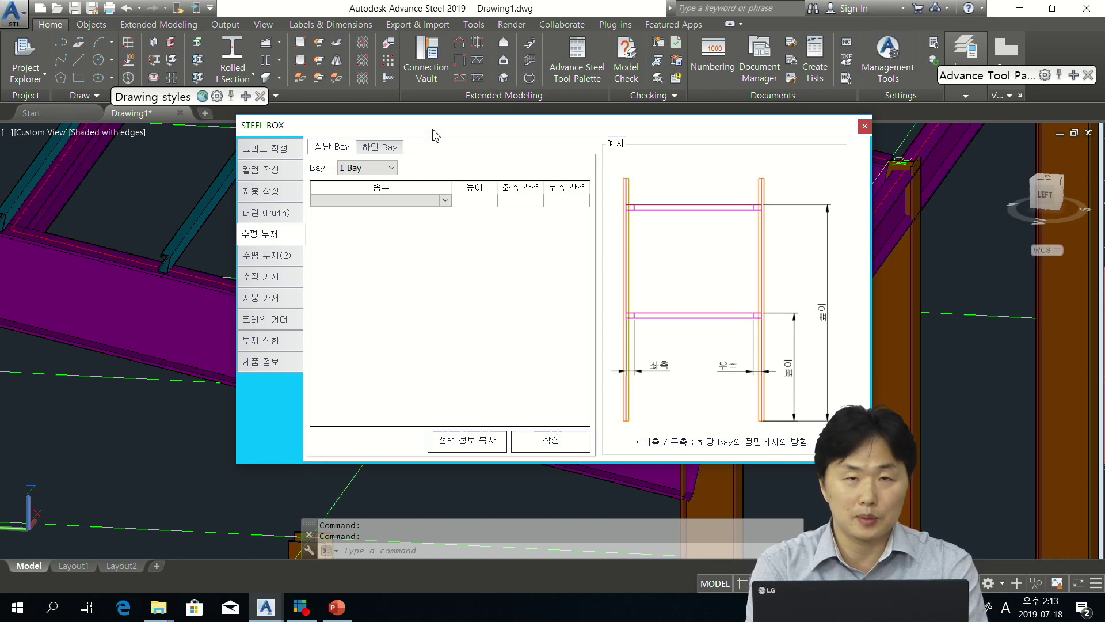
click(378, 149)
click(332, 146)
drag(450, 131, 277, 148)
Step: Show the whole frame in the top view with grid lines X1 to X5 and Y1 to Y4
click(722, 249)
scroll(718, 252, down, 6)
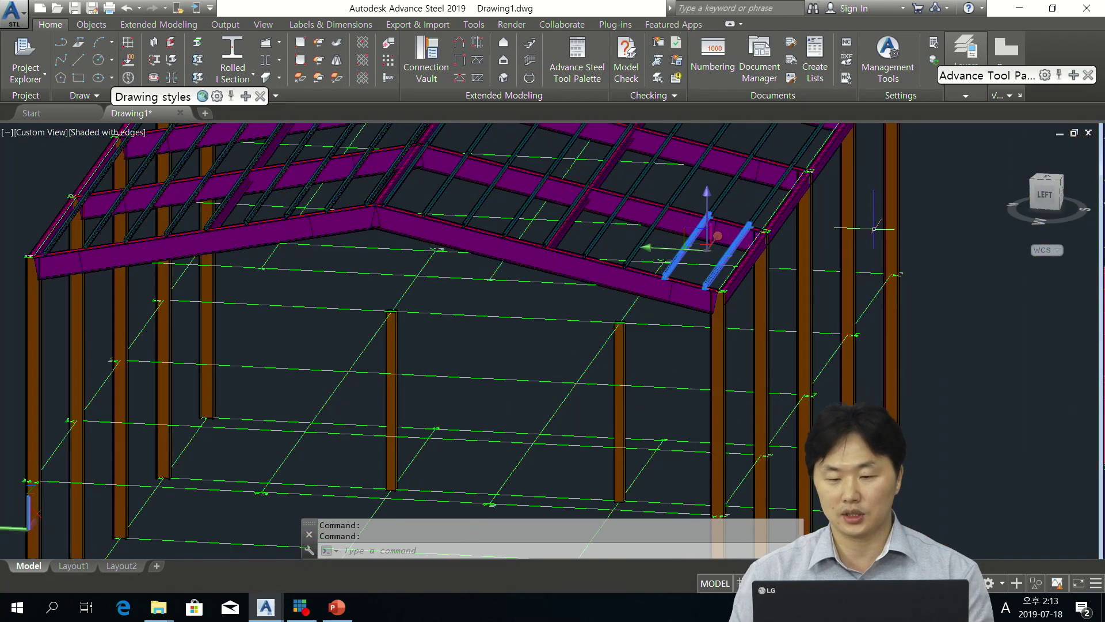
shift+middle_drag(891, 216, 627, 322)
click(1043, 183)
mouse_move(843, 256)
middle_down()
mouse_move(871, 237)
mouse_move(624, 340)
mouse_move(621, 330)
middle_up()
scroll(619, 328, up, 2)
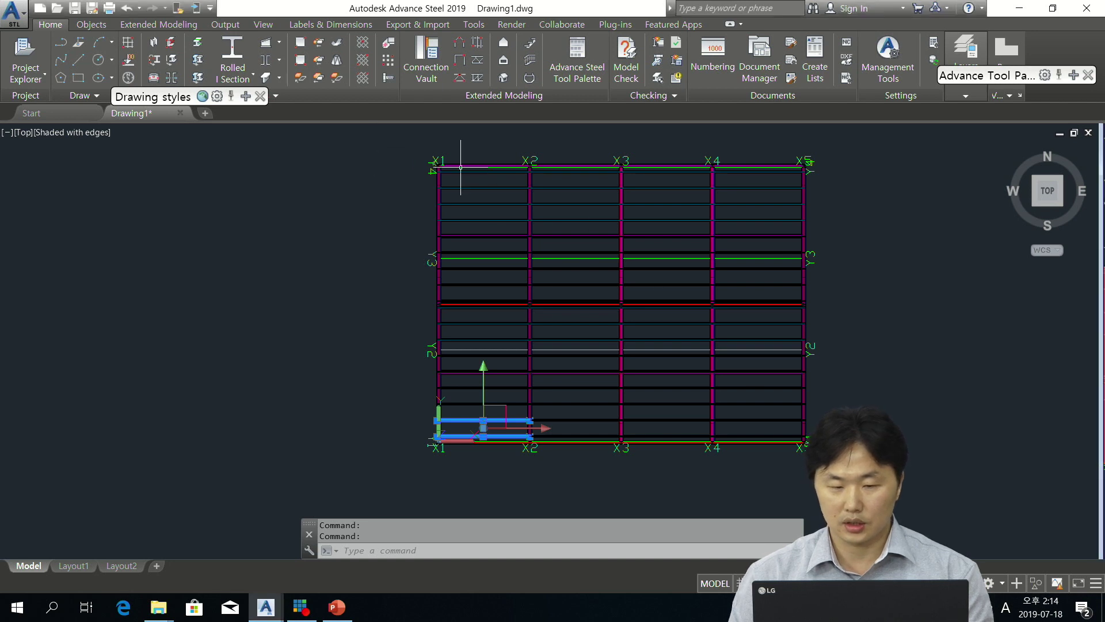
Step: Mark out the upper bays along grid line Y4 and the lower bays along Y1 in the top view
click(395, 151)
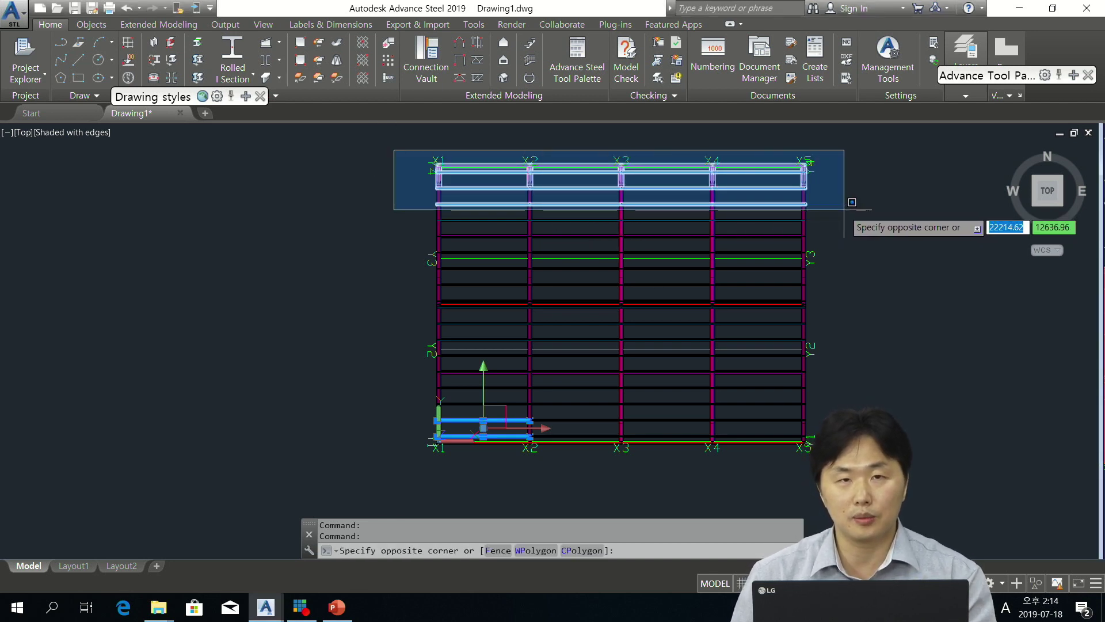
click(288, 174)
click(332, 264)
click(331, 410)
click(354, 420)
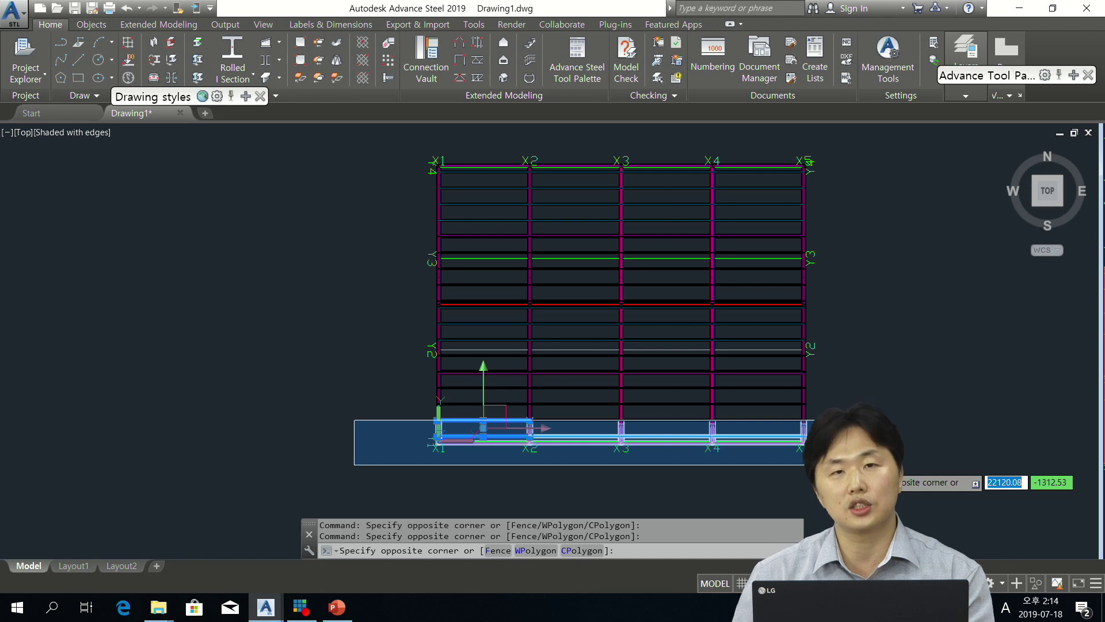
click(216, 327)
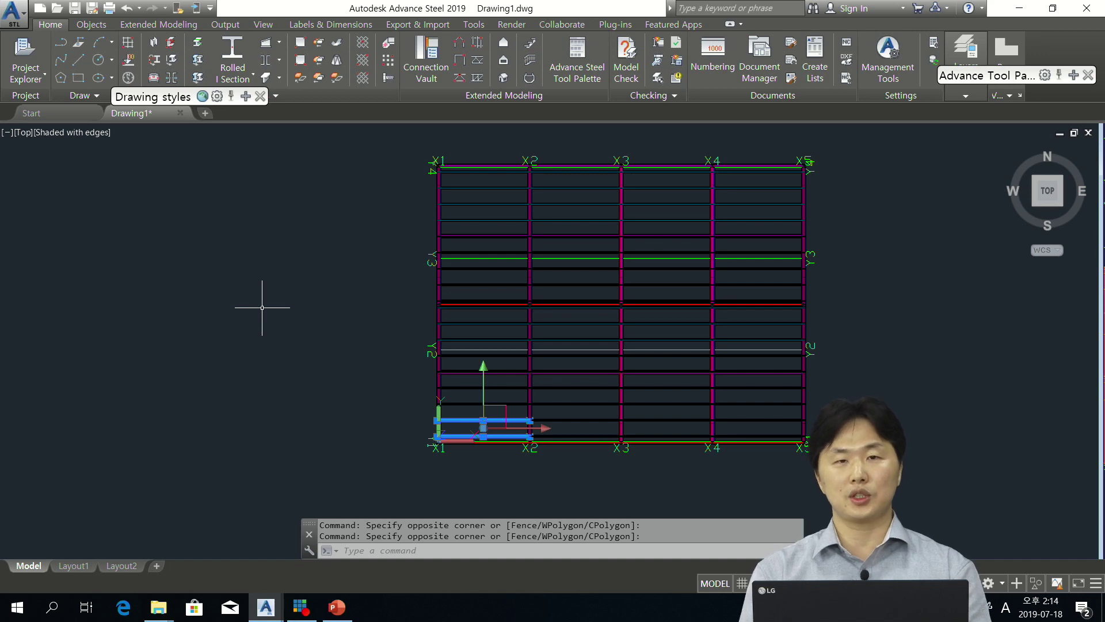
Step: In the horizontal member settings for upper (상단) 1 Bay, choose section H 200x100x5.5x8 with a height of 7900
shift+middle_drag(425, 179, 460, 357)
mouse_move(265, 607)
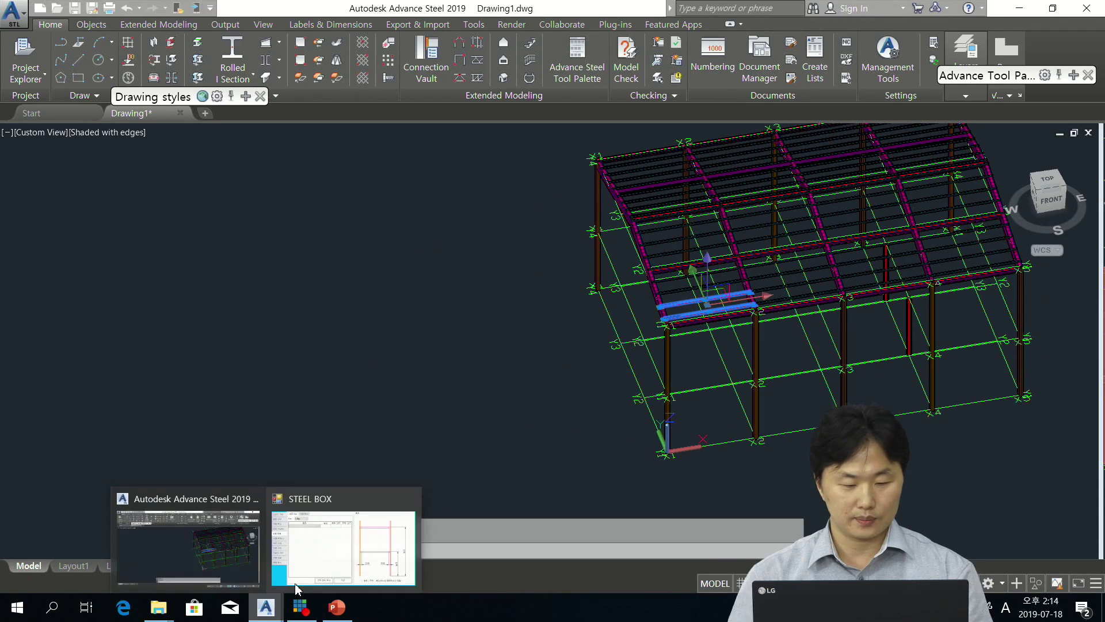
click(337, 556)
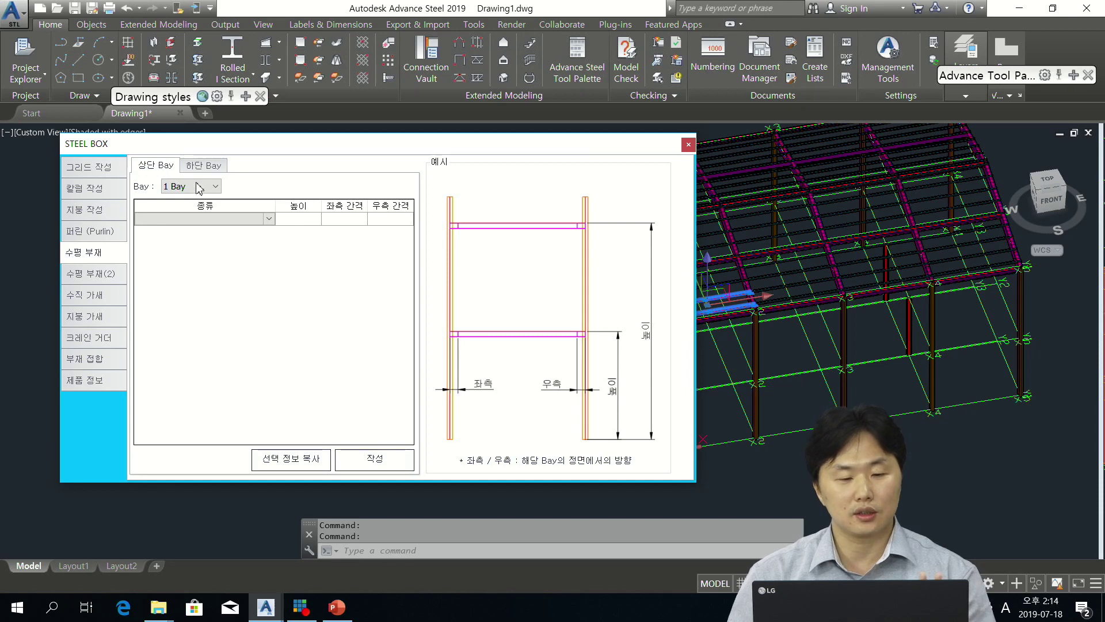
click(268, 219)
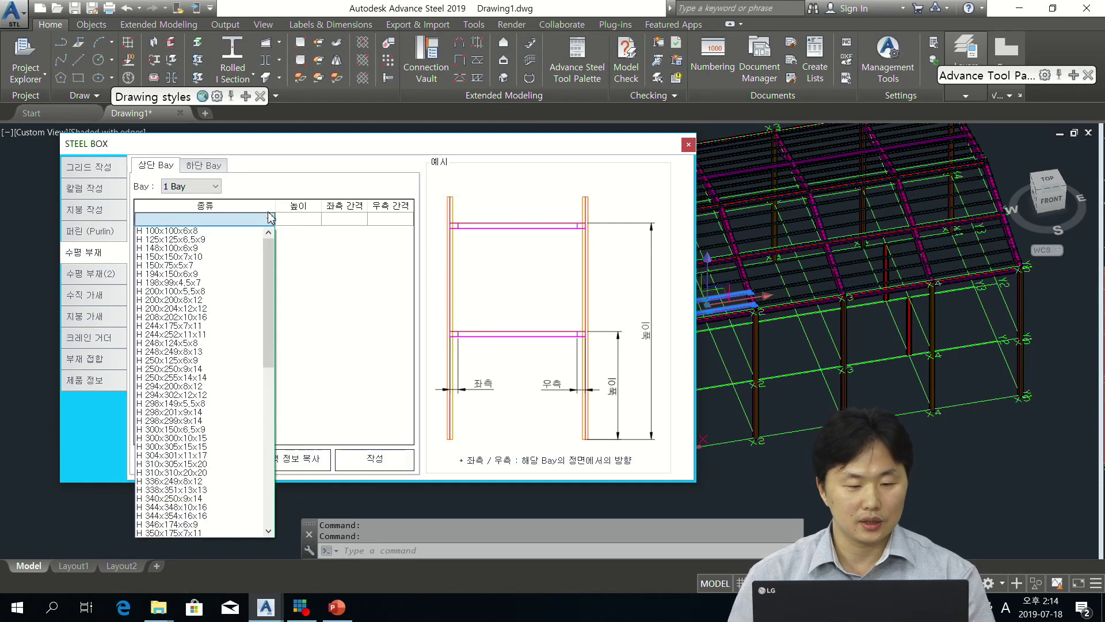
drag(270, 251, 276, 268)
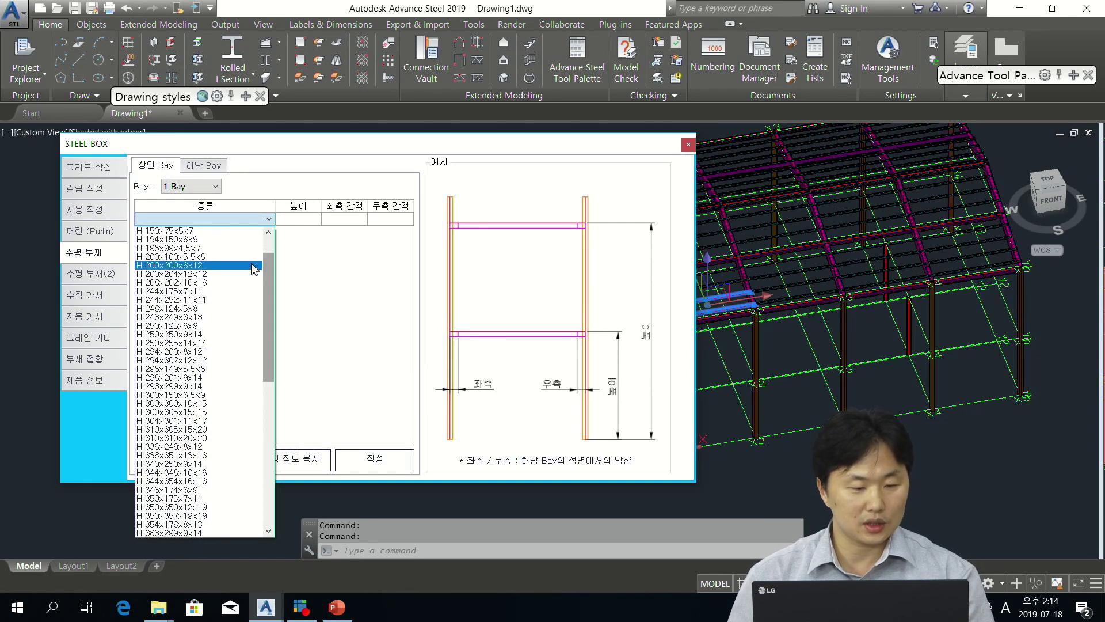
click(224, 264)
click(312, 225)
text(7900)
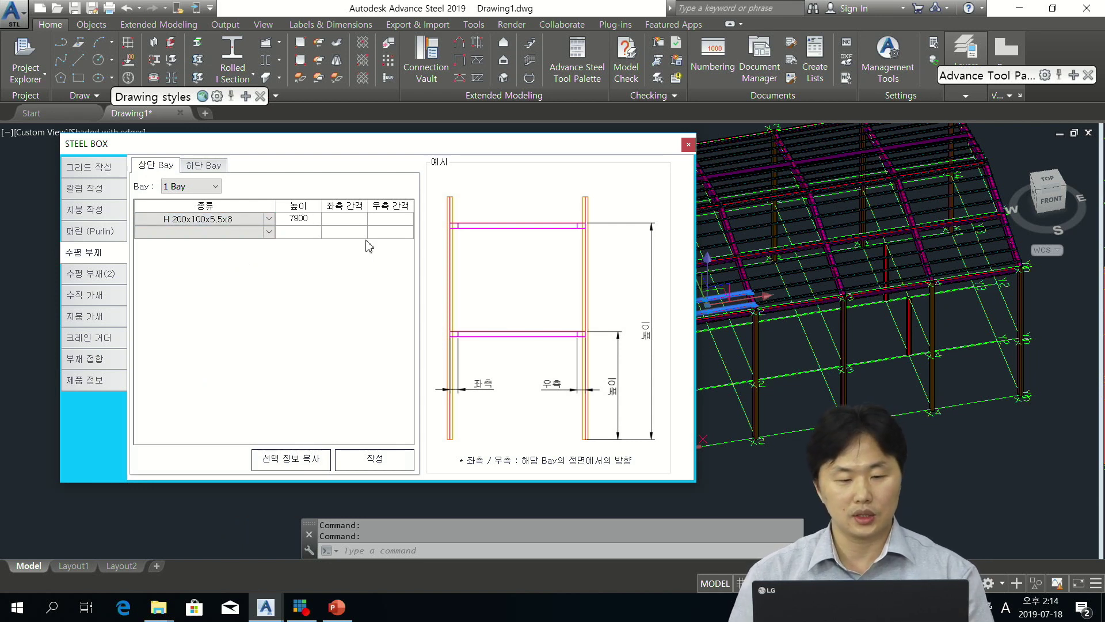
Step: Set the member's left and right spacing to 0, create it in upper 1 Bay and check it in the frame
click(344, 220)
text(0)
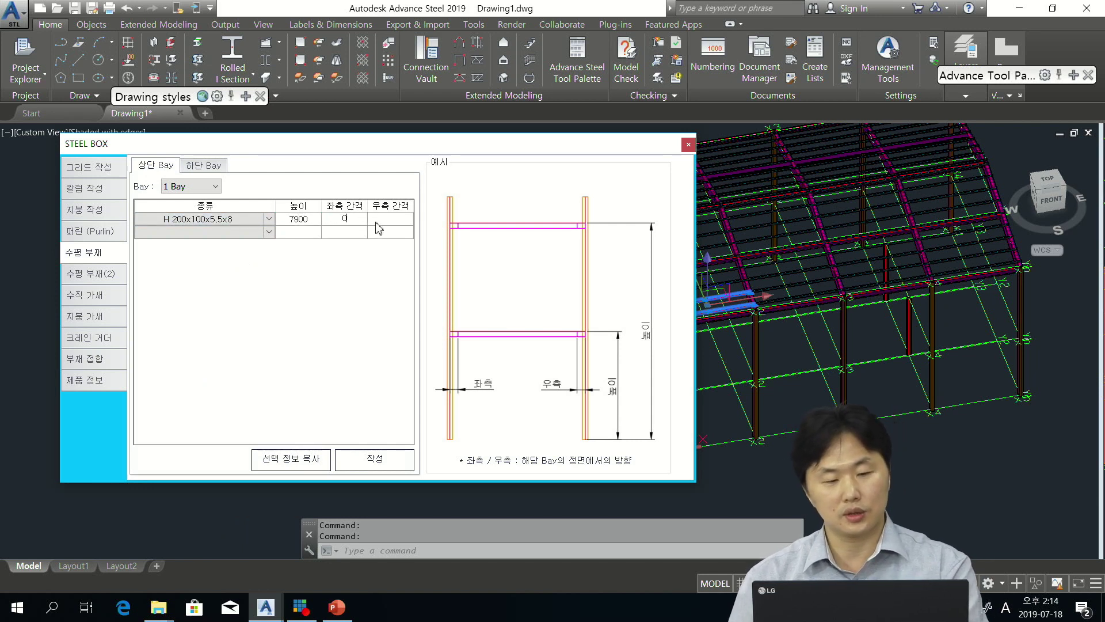
click(387, 223)
text(0)
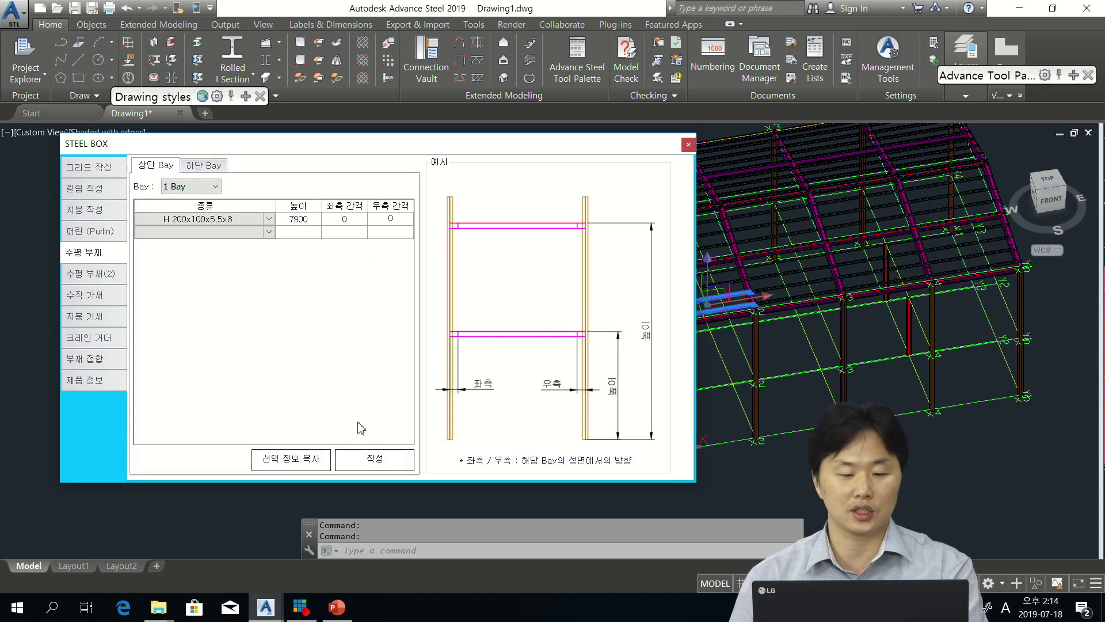
click(371, 459)
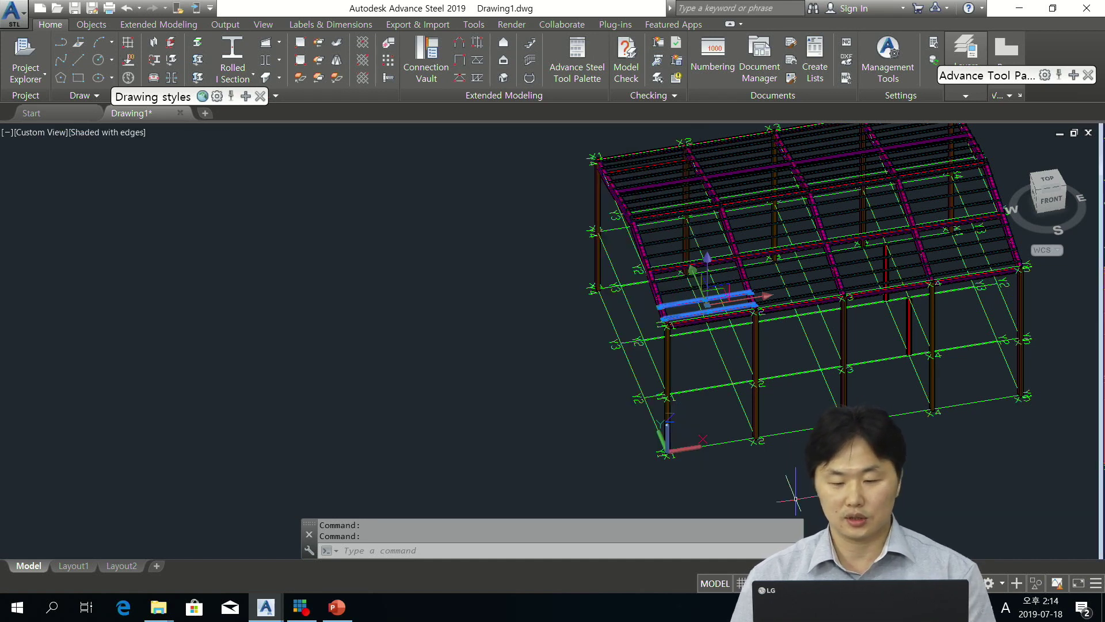
shift+middle_drag(792, 321, 748, 247)
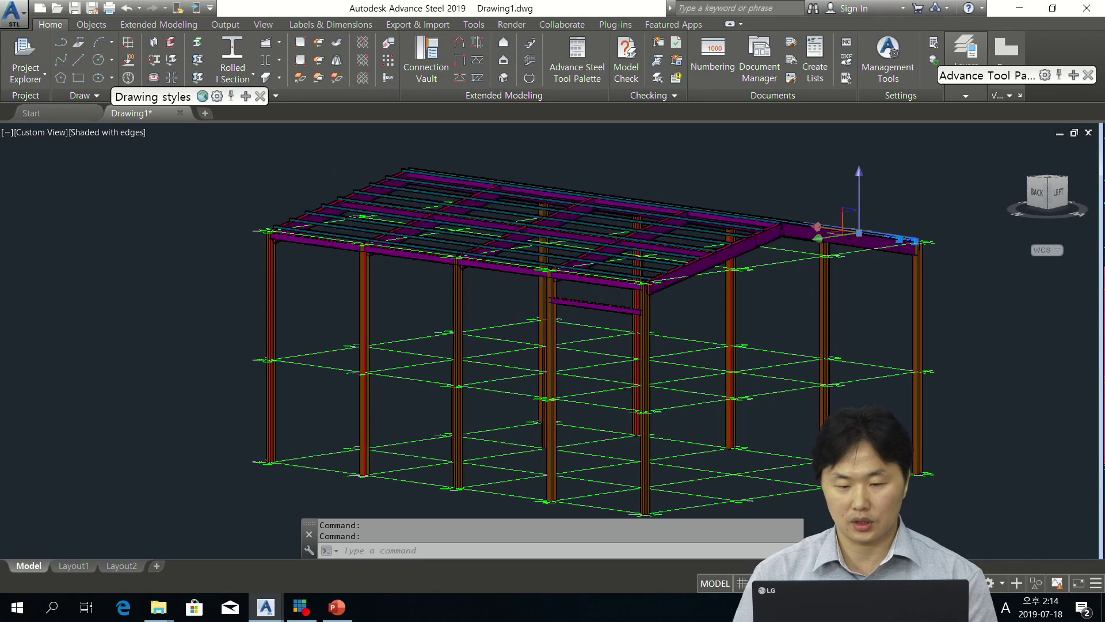
scroll(590, 314, up, 5)
scroll(588, 315, down, 5)
shift+middle_drag(588, 314, 536, 329)
scroll(536, 329, down, 3)
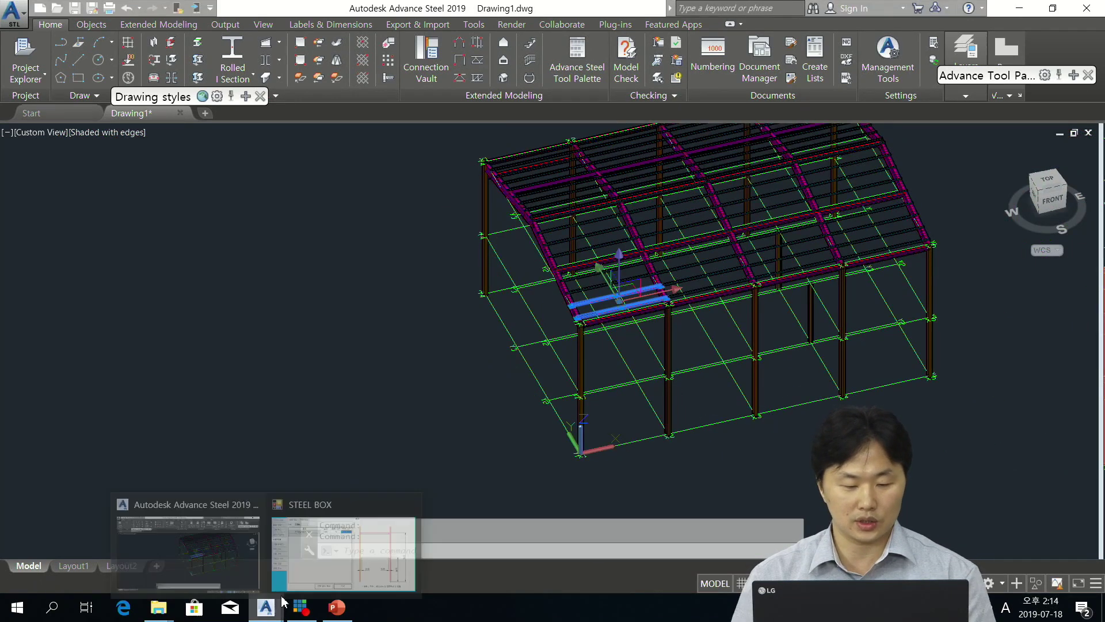
Step: Copy all the bay information to the lower (하단) Bay page and create the horizontal member for 1 Bay
mouse_move(299, 606)
click(358, 553)
click(203, 167)
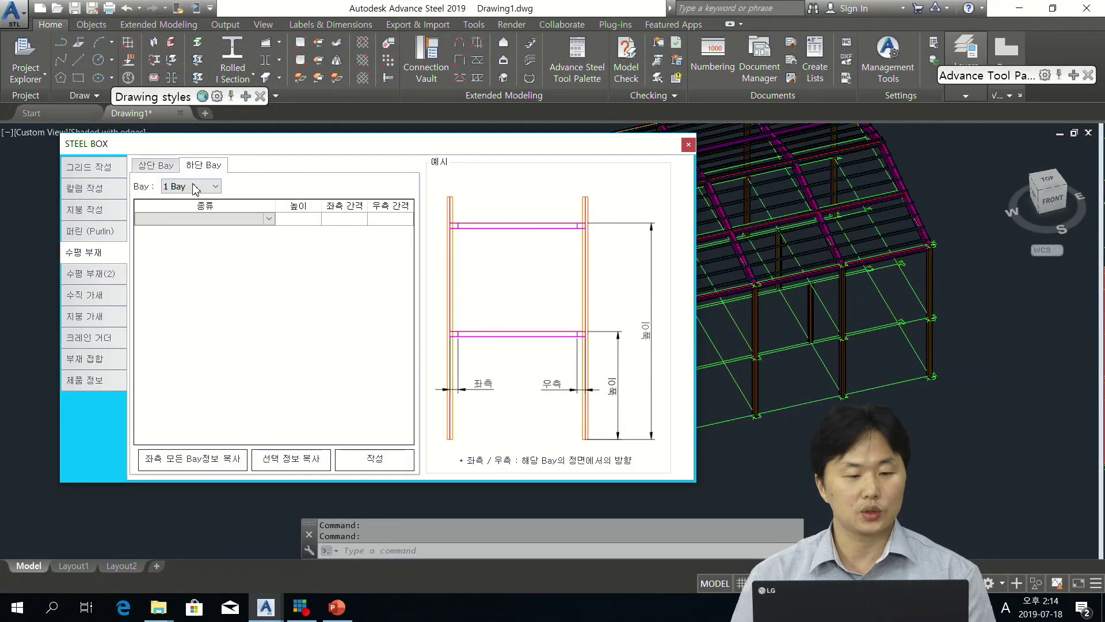
click(210, 458)
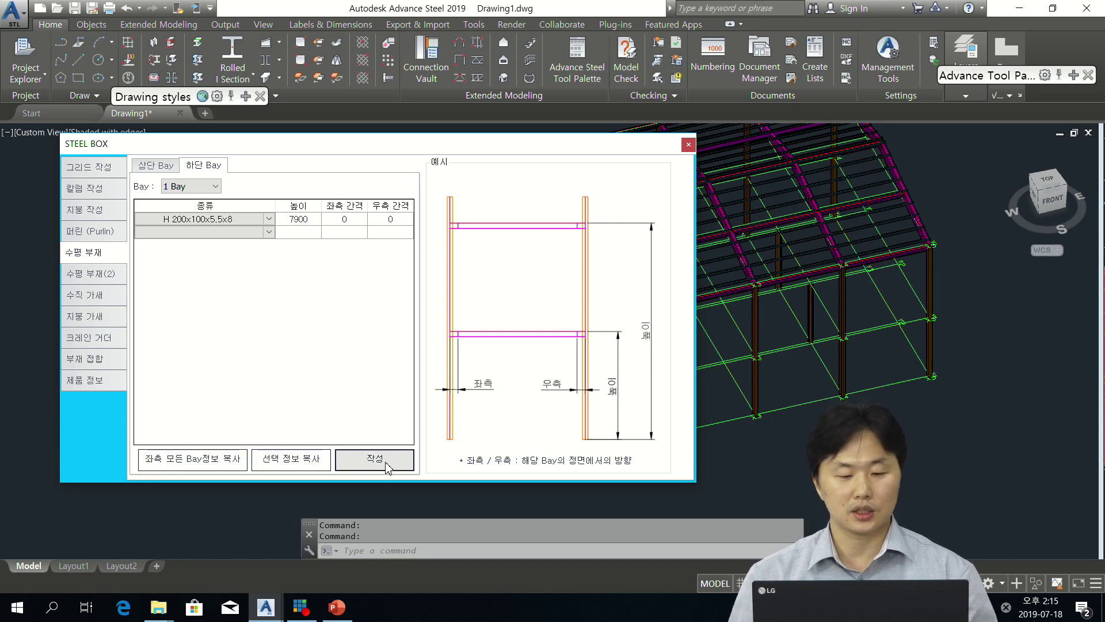
click(375, 459)
scroll(625, 363, up, 3)
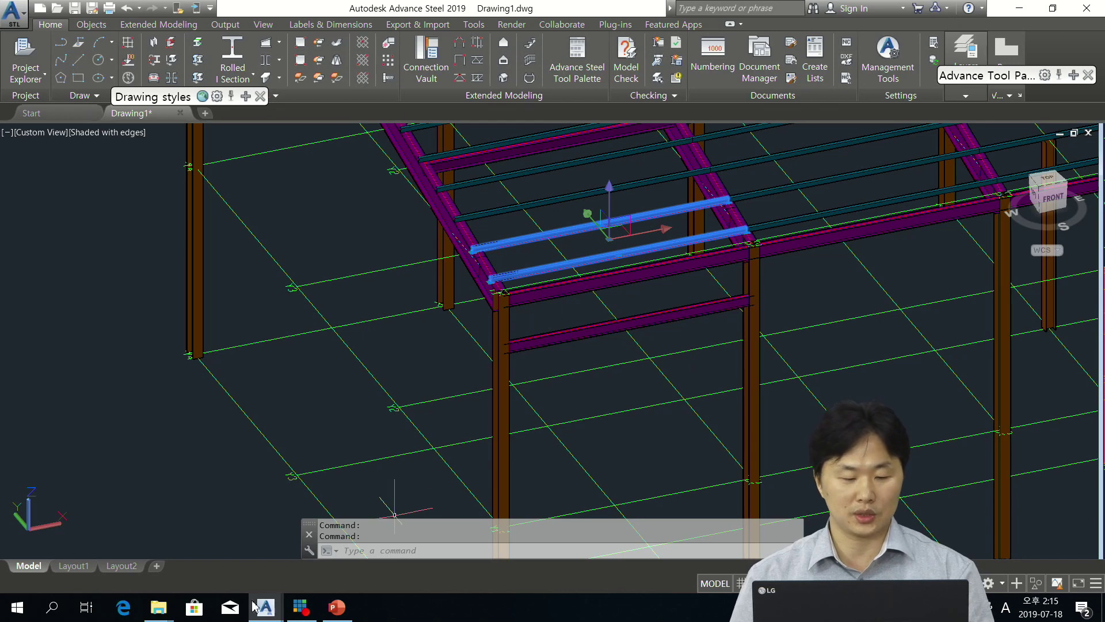
Step: Open the second horizontal member settings (수평 부재(2)) in STEEL BOX and reposition the dialog over the model
mouse_move(265, 607)
click(316, 570)
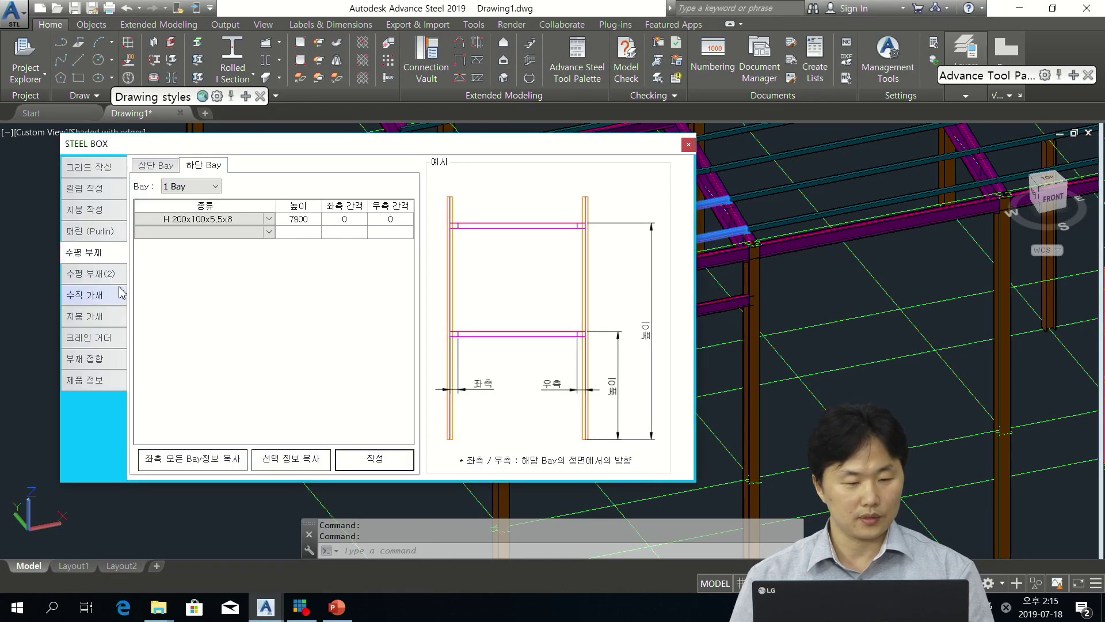
click(99, 275)
drag(310, 145, 472, 114)
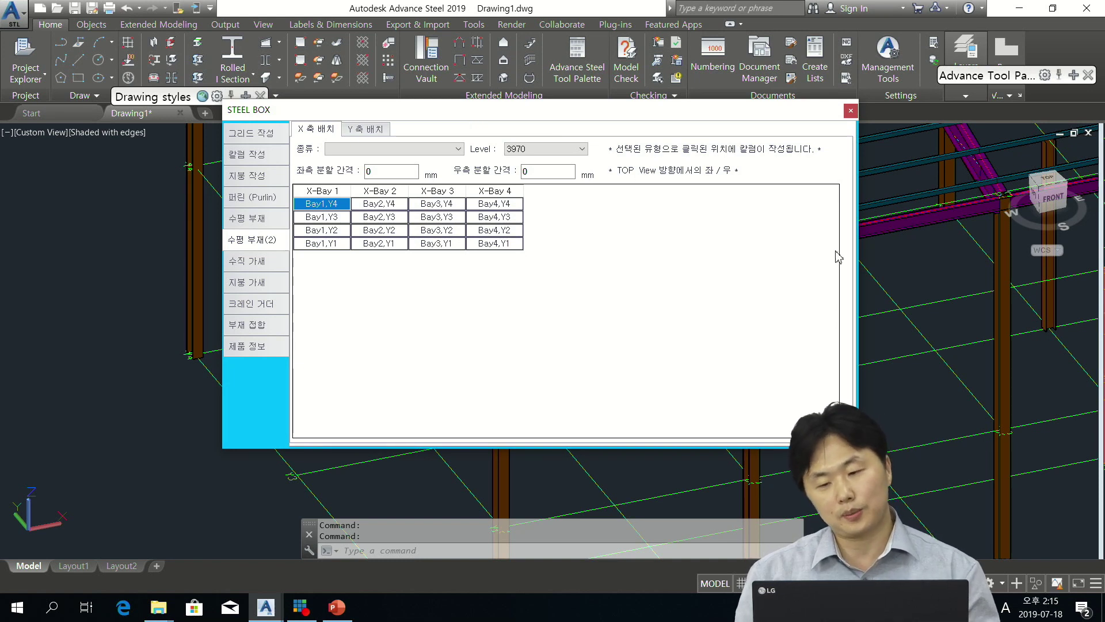
Step: Examine the bay layout in the top view and the intermediate-level grid lines in 3D
scroll(777, 316, up, 4)
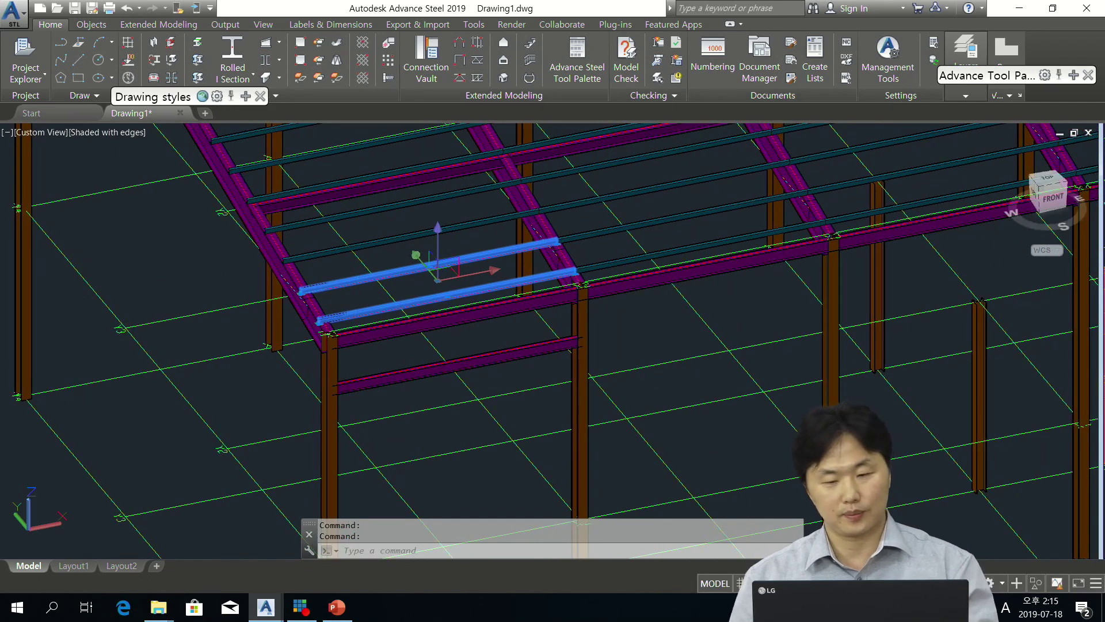
scroll(941, 237, down, 6)
middle_drag(835, 289, 586, 344)
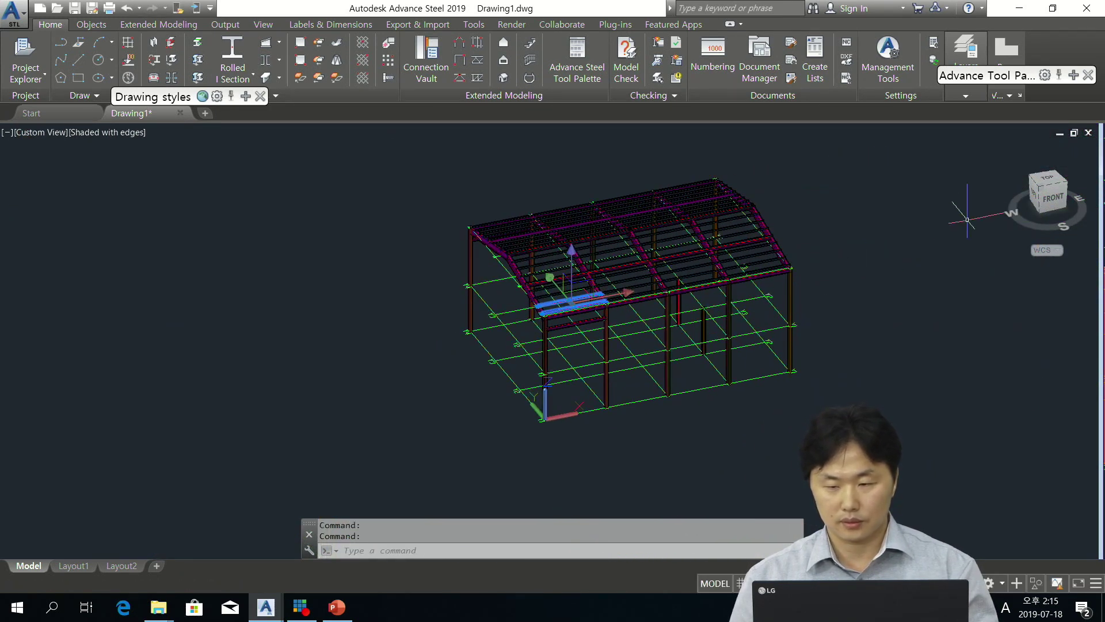
click(1038, 191)
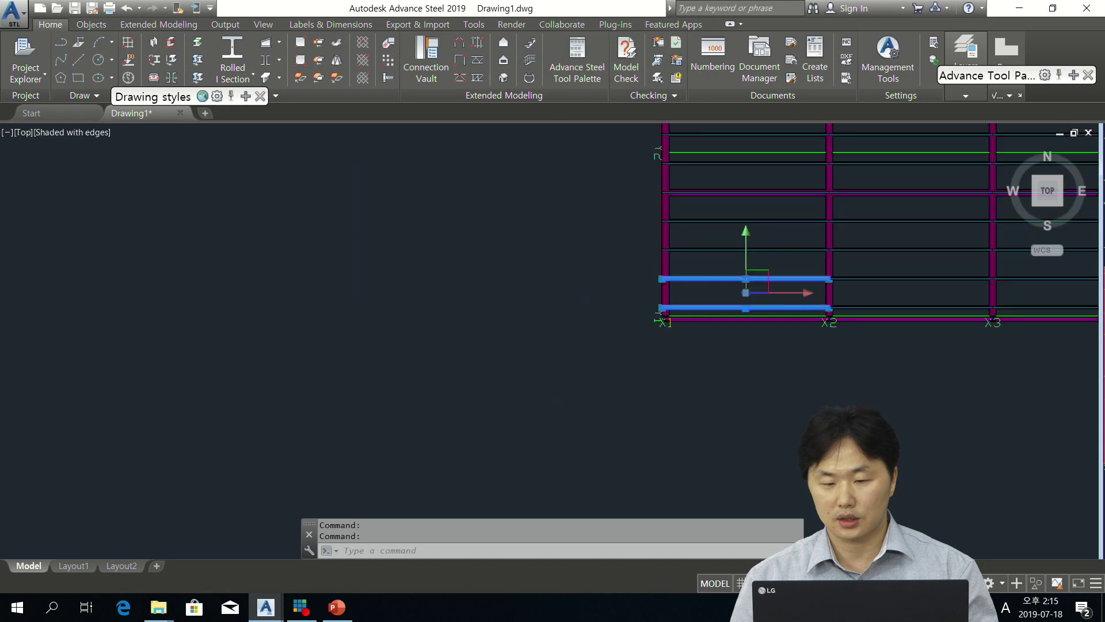
middle_drag(904, 246, 666, 353)
scroll(695, 299, up, 4)
middle_drag(695, 299, 640, 329)
scroll(640, 329, down, 5)
click(638, 229)
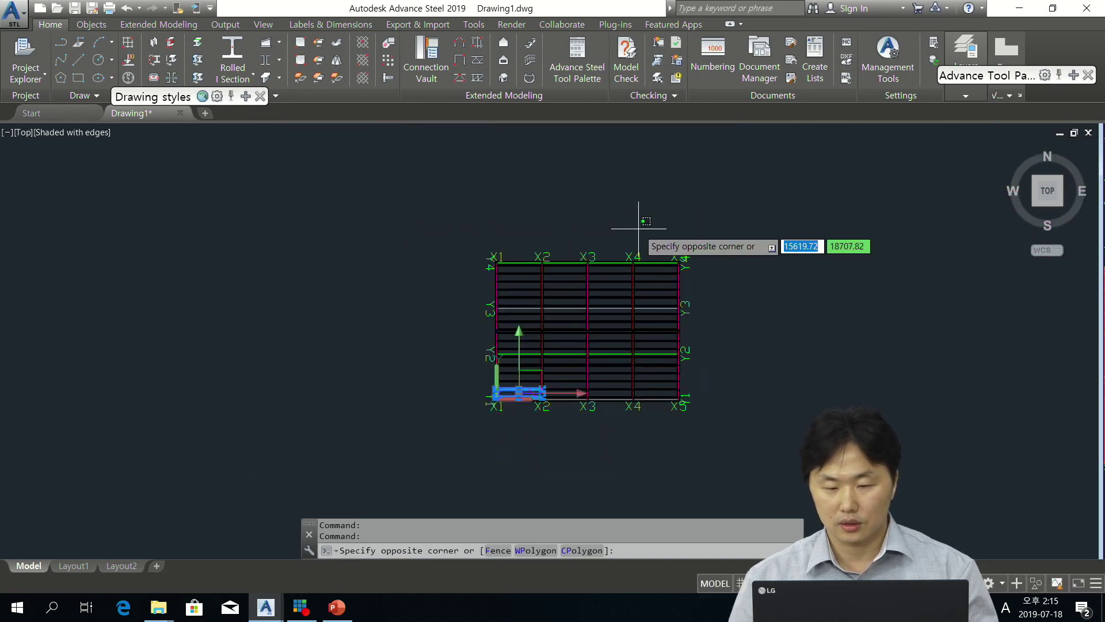
click(673, 457)
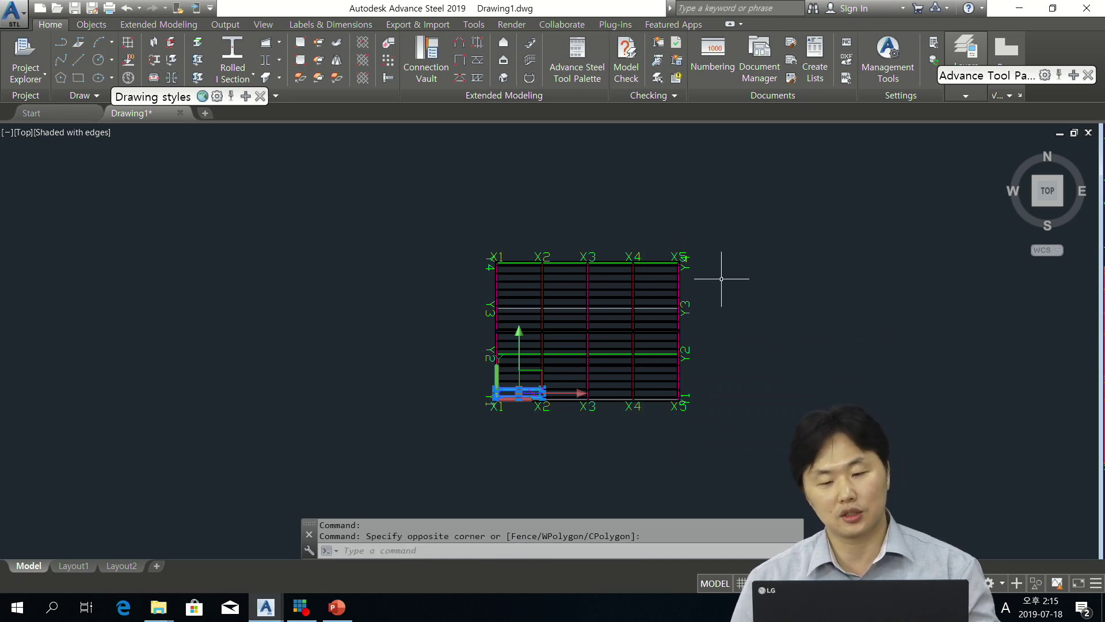
mouse_move(653, 305)
shift+middle_down()
mouse_move(650, 263)
mouse_move(706, 327)
mouse_move(610, 270)
mouse_move(633, 265)
mouse_move(643, 299)
shift+middle_up()
scroll(706, 327, up, 3)
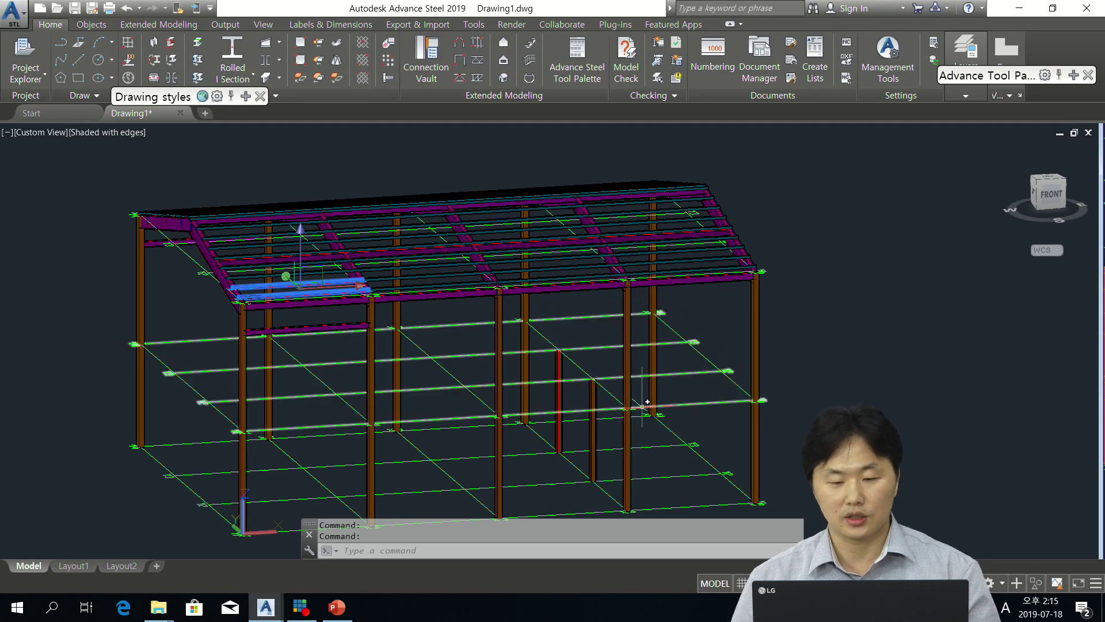
mouse_move(581, 314)
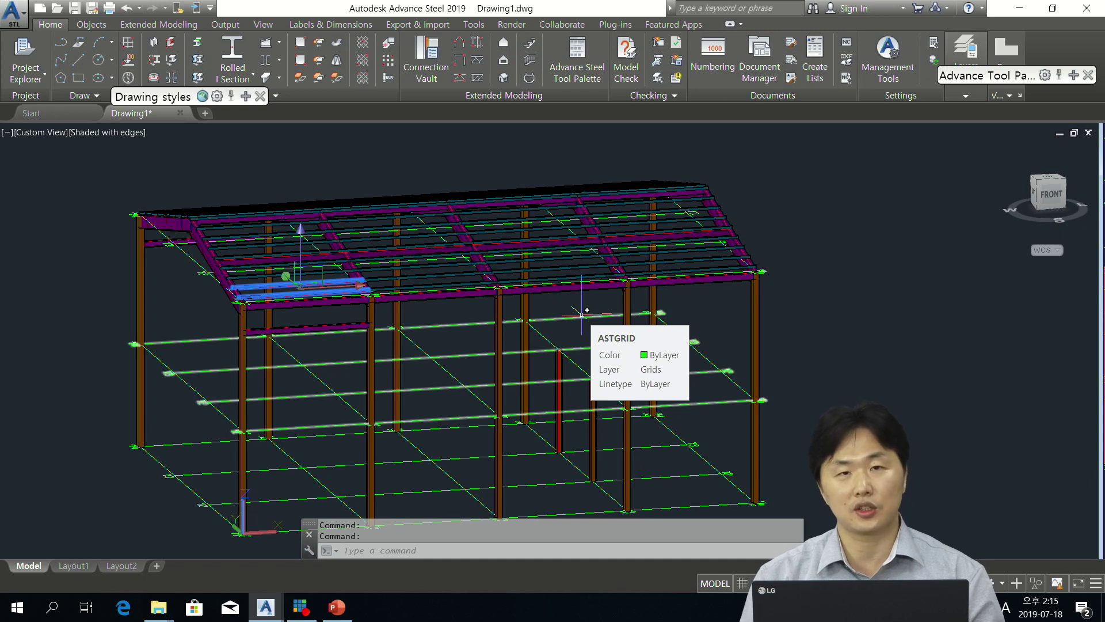
Step: For the X-axis placement (X 축 배치), choose section H 294x200x8x12 and set the left split spacing to 700 mm
mouse_move(265, 607)
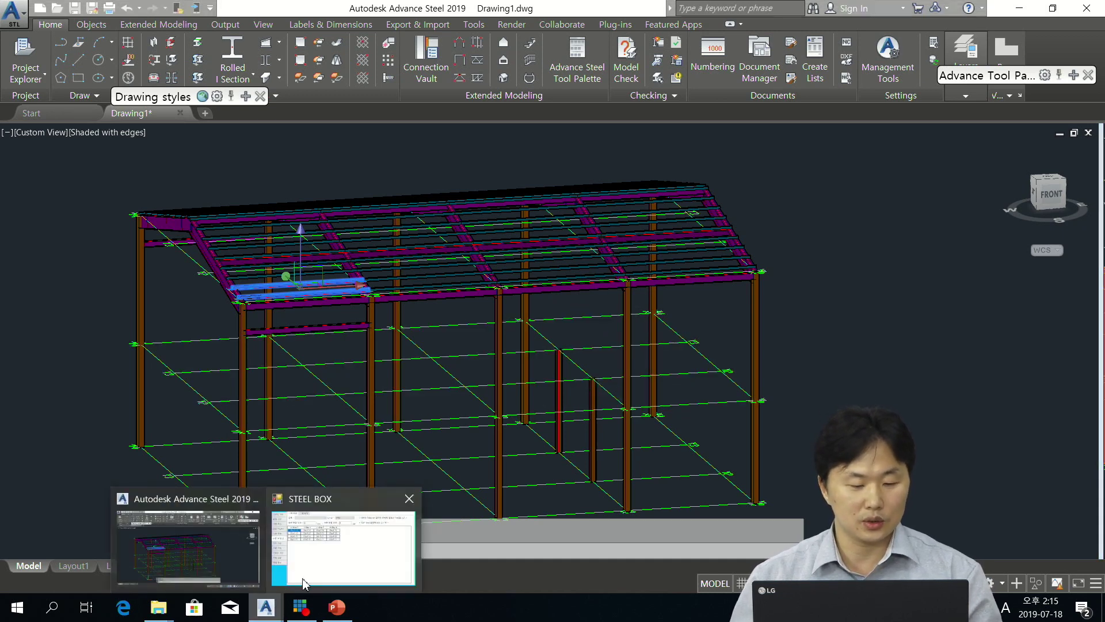
click(345, 538)
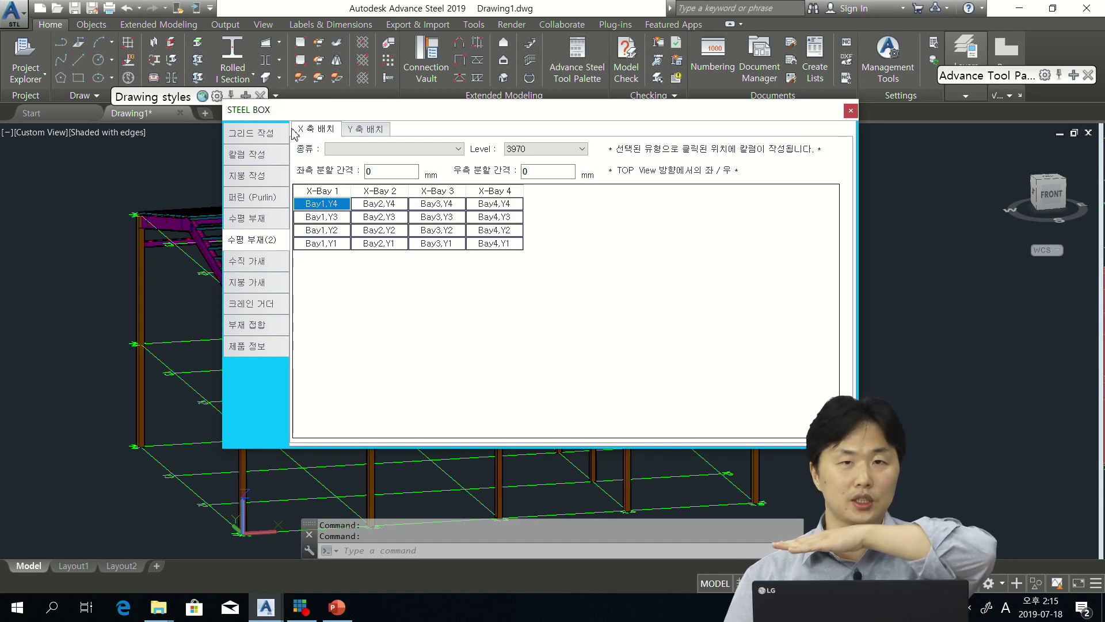
click(414, 152)
drag(459, 185, 459, 193)
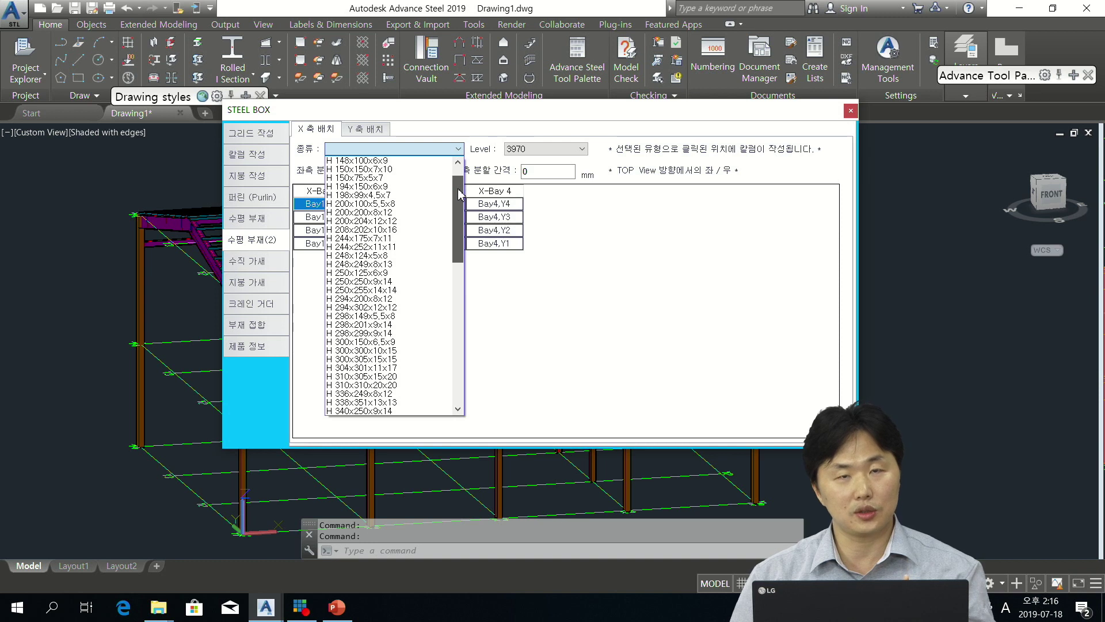
drag(461, 194, 460, 236)
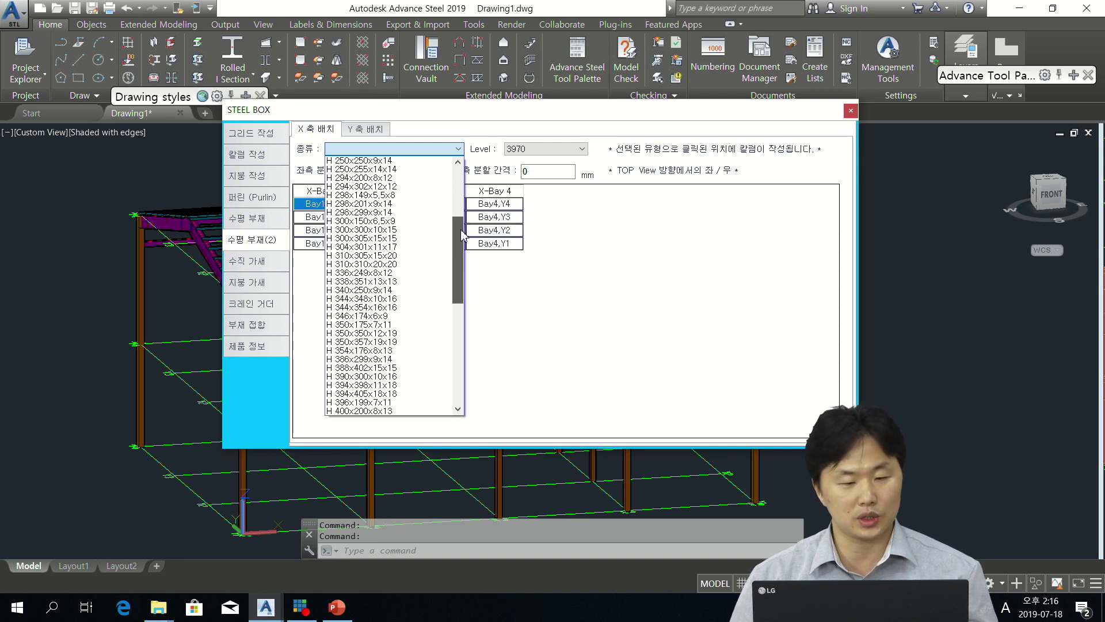
click(385, 179)
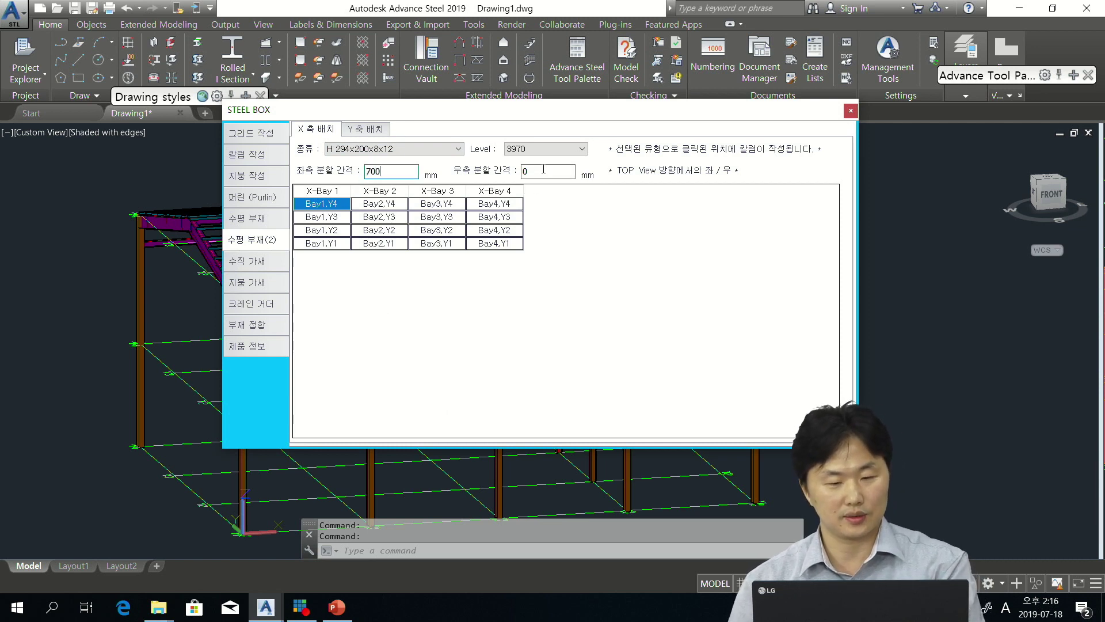
Step: Set the right split spacing to 700 mm, place horizontal members in X-Bay 4 on Y1 to Y4 and check them
click(493, 230)
click(494, 217)
click(494, 204)
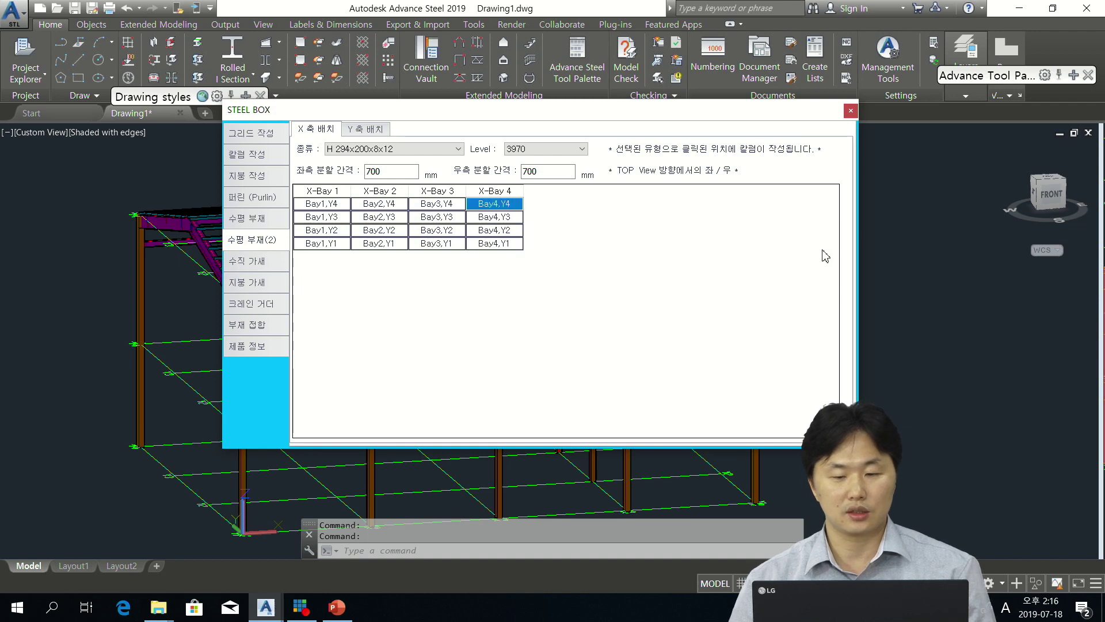
click(851, 110)
shift+middle_drag(710, 361, 672, 378)
key(Escape)
scroll(656, 345, up, 3)
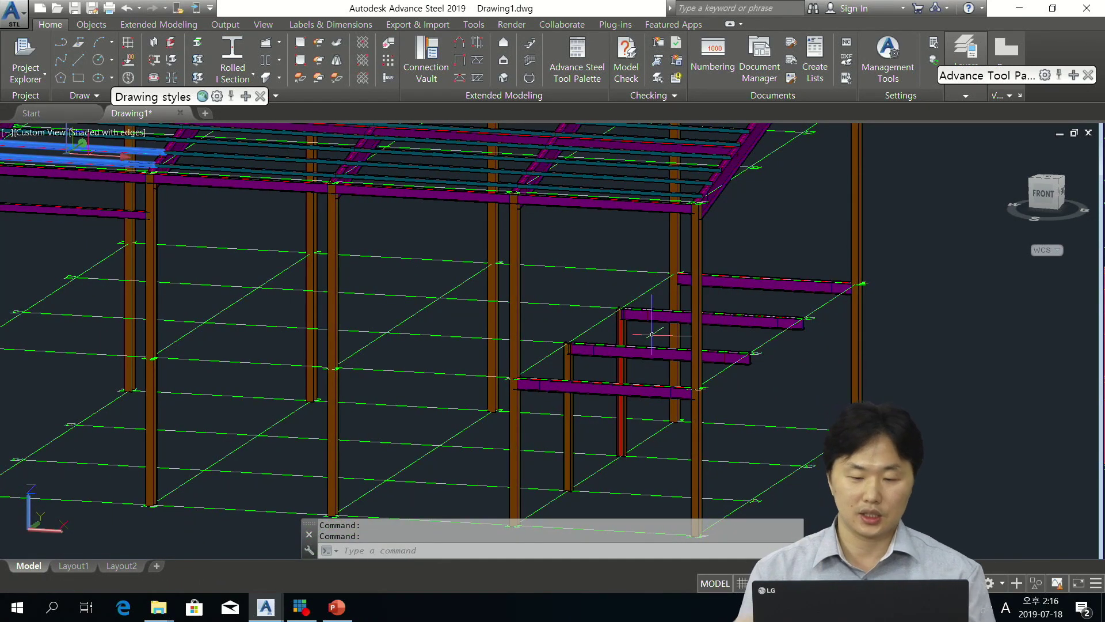
Step: For the Y-axis placement (Y 축 배치), choose section H 294x200x8x12 and set the left and right split spacings to 700 mm
mouse_move(265, 607)
click(345, 580)
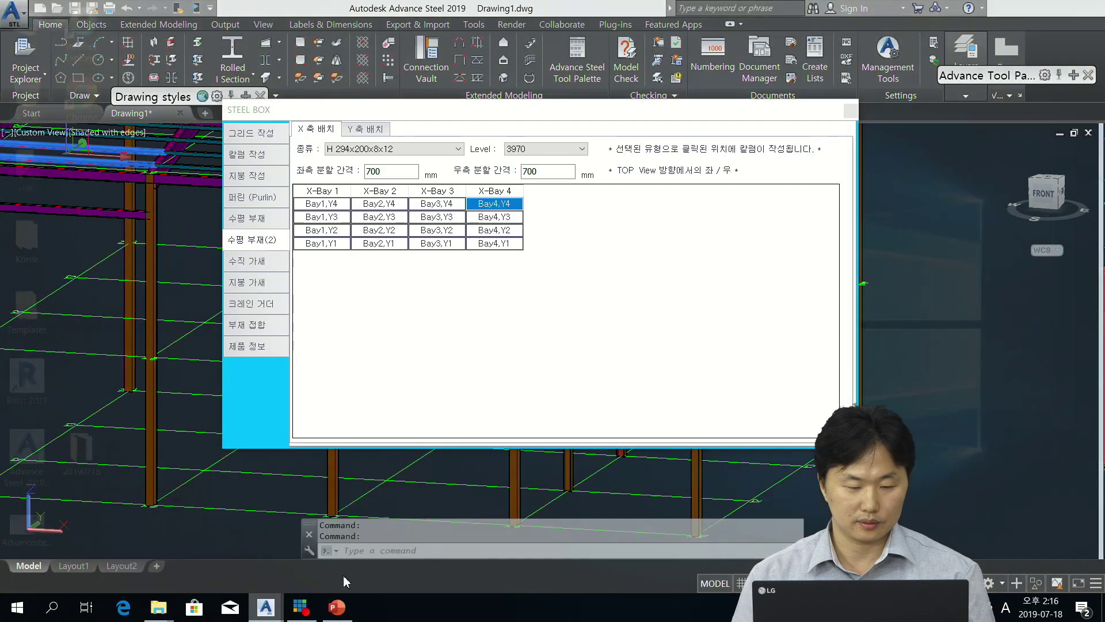
click(373, 132)
click(371, 148)
drag(454, 191, 456, 217)
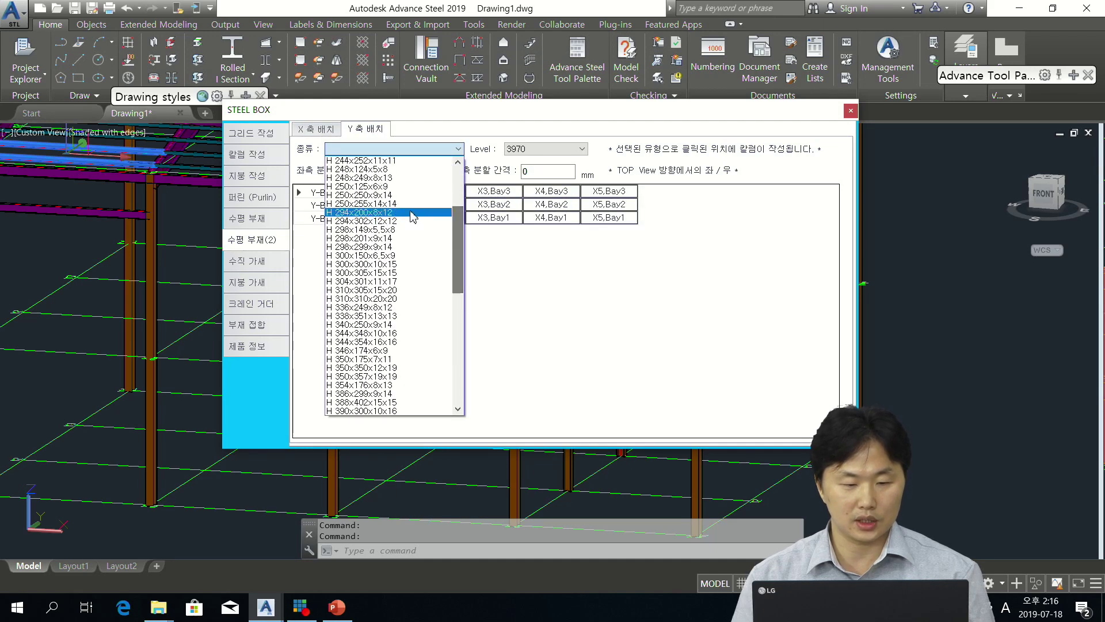
click(418, 208)
click(391, 174)
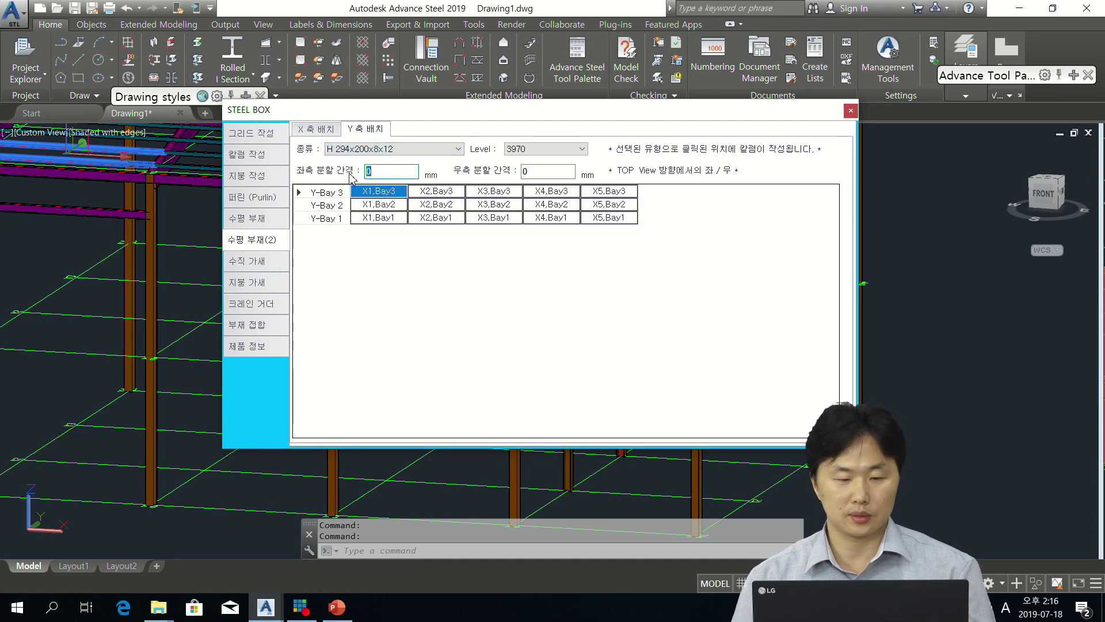
text(700)
Step: Place Y-axis horizontal members on X4 and X5 in Y-Bay 1 to 3 and check their split ends in the model
mouse_move(600, 190)
mouse_down()
mouse_move(604, 207)
mouse_move(574, 223)
mouse_move(566, 190)
mouse_up()
drag(553, 110, 379, 76)
double_click(376, 170)
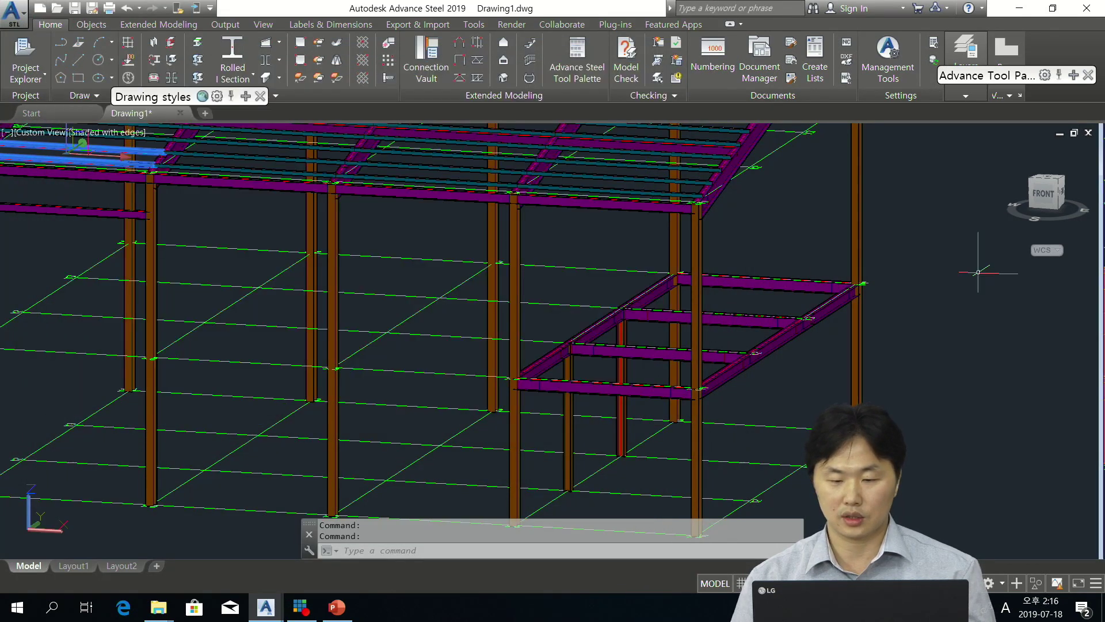
shift+middle_drag(784, 379, 637, 313)
scroll(691, 344, up, 5)
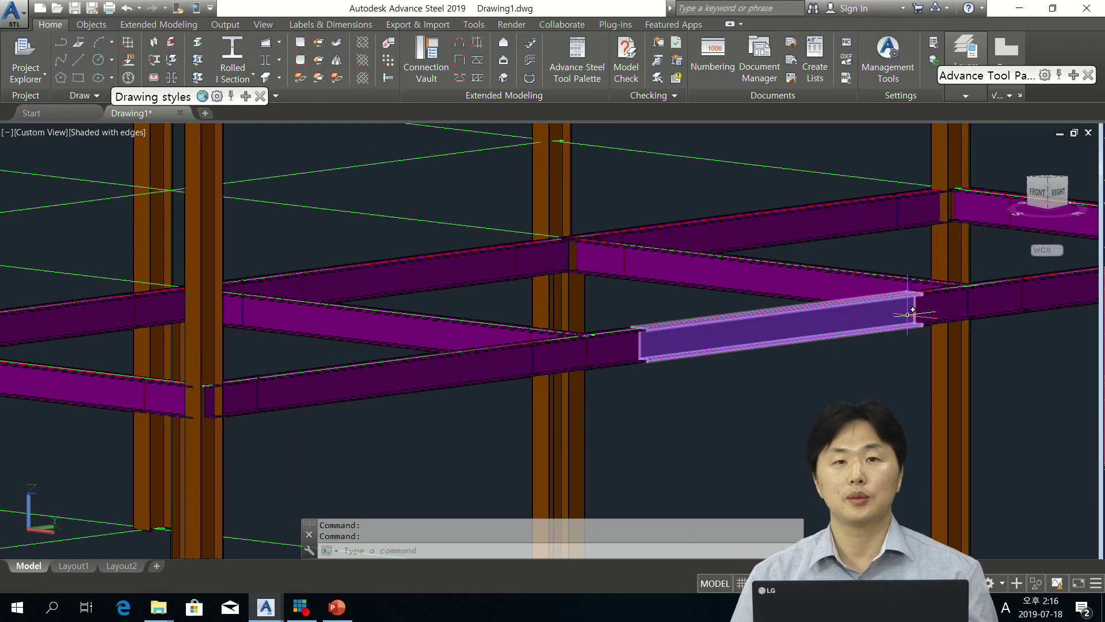
scroll(905, 311, down, 3)
shift+middle_drag(403, 311, 148, 294)
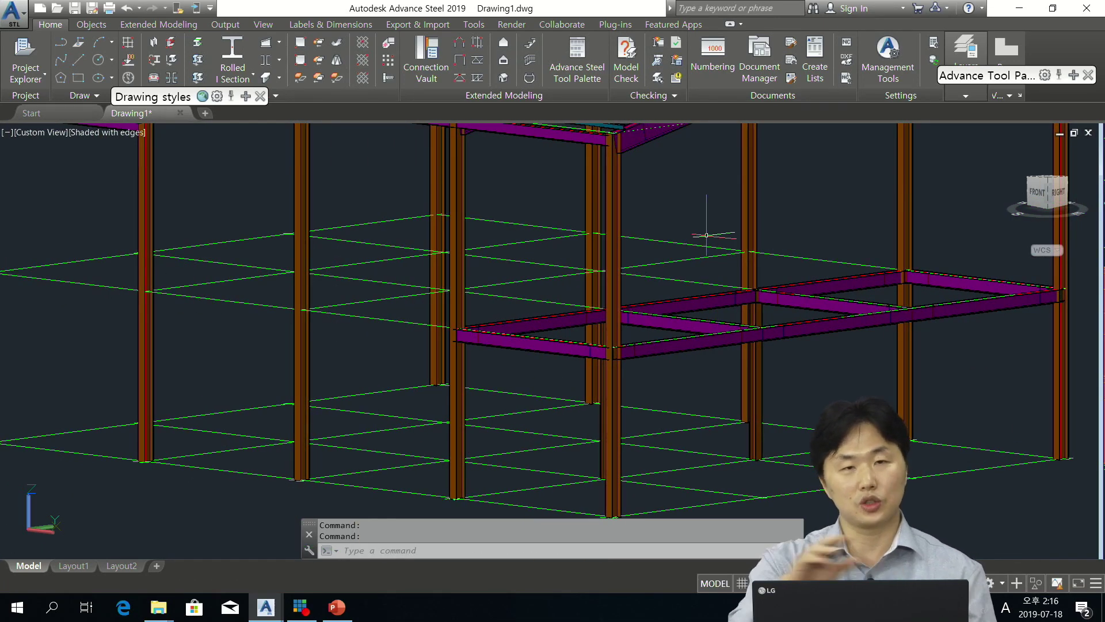
scroll(711, 234, down, 5)
shift+middle_drag(518, 288, 549, 296)
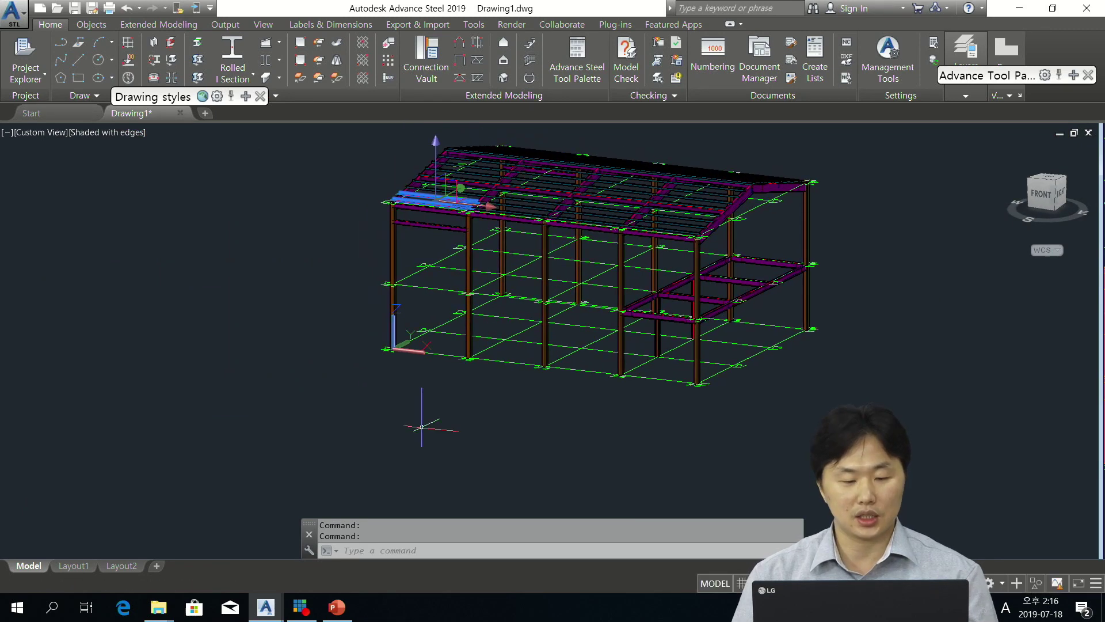
Step: Change the Y-axis section to H 200x200x8x12 with split spacings of 0, and place members on X1 in Y-Bay 1 to 3
mouse_move(270, 611)
click(345, 561)
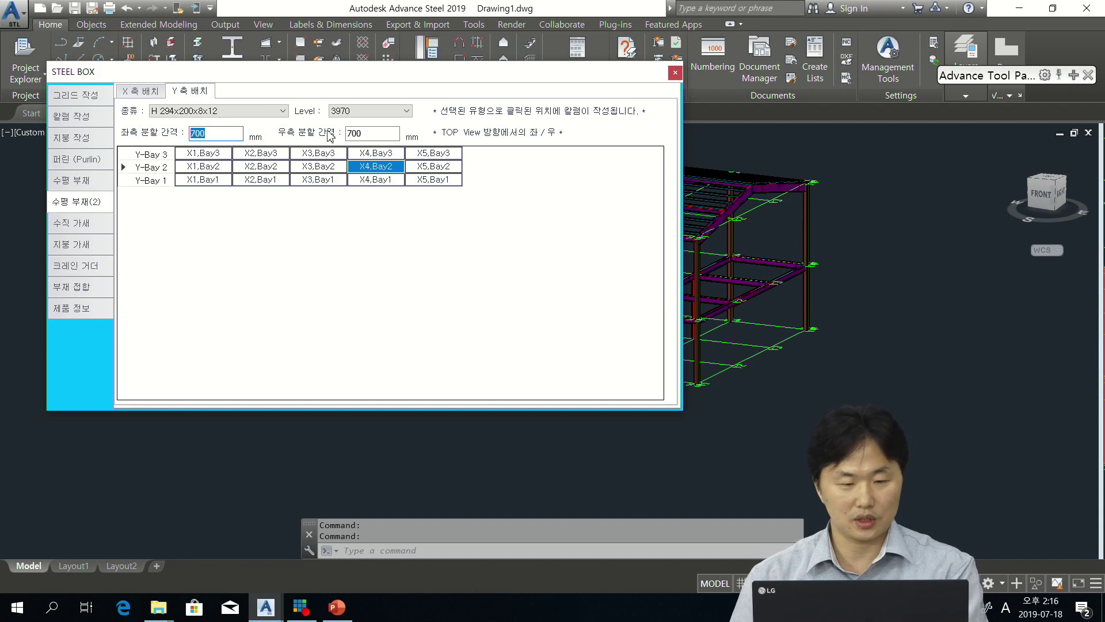
click(235, 111)
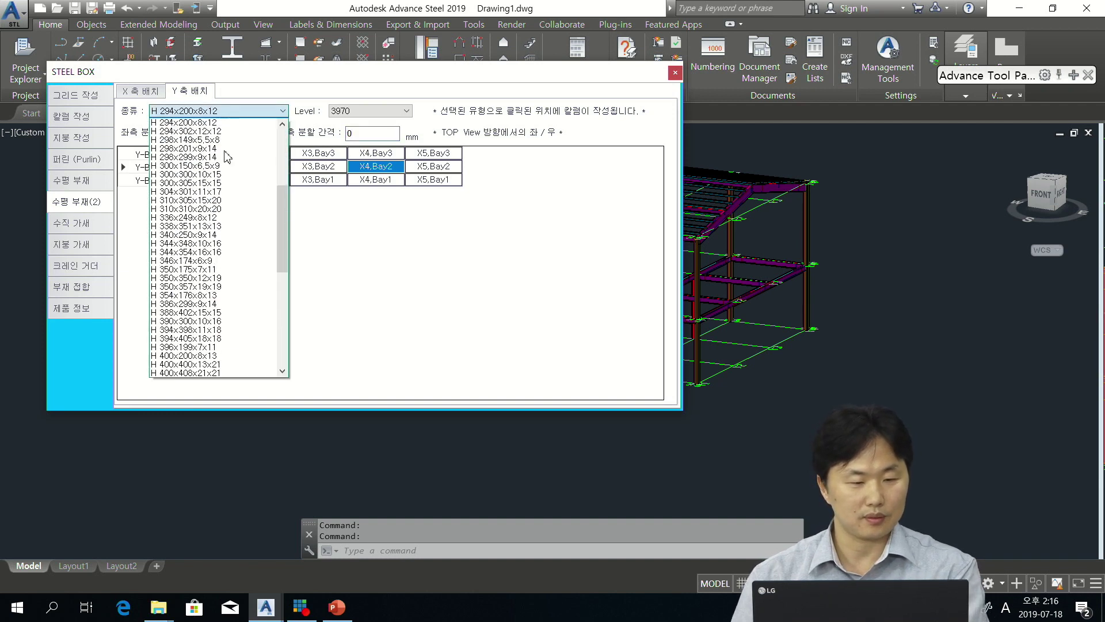
drag(284, 200, 286, 150)
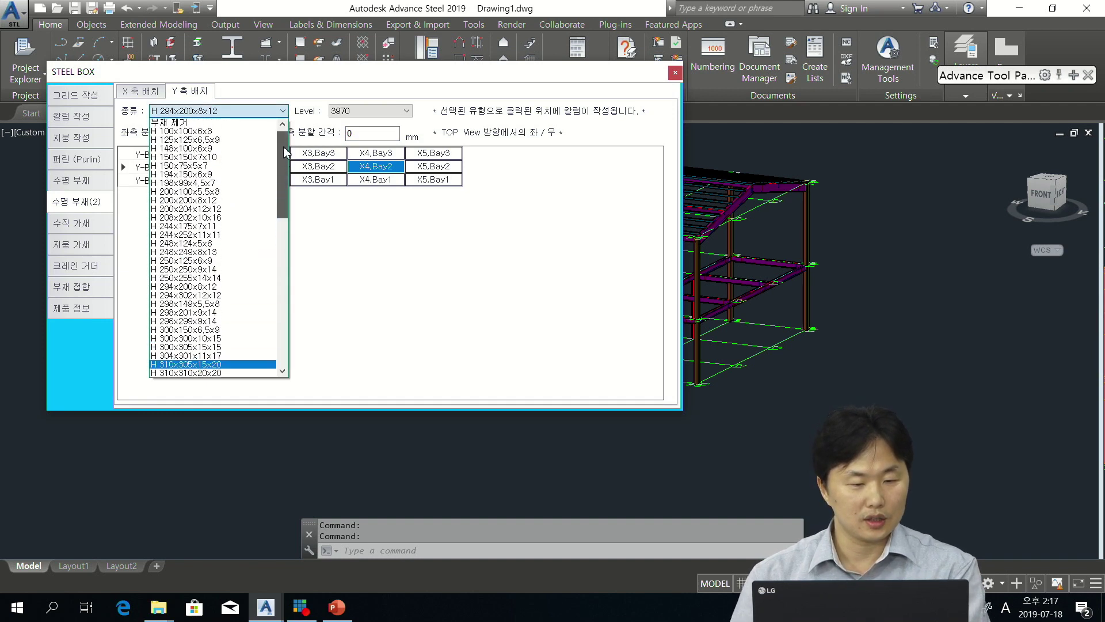
click(230, 200)
drag(326, 75, 829, 136)
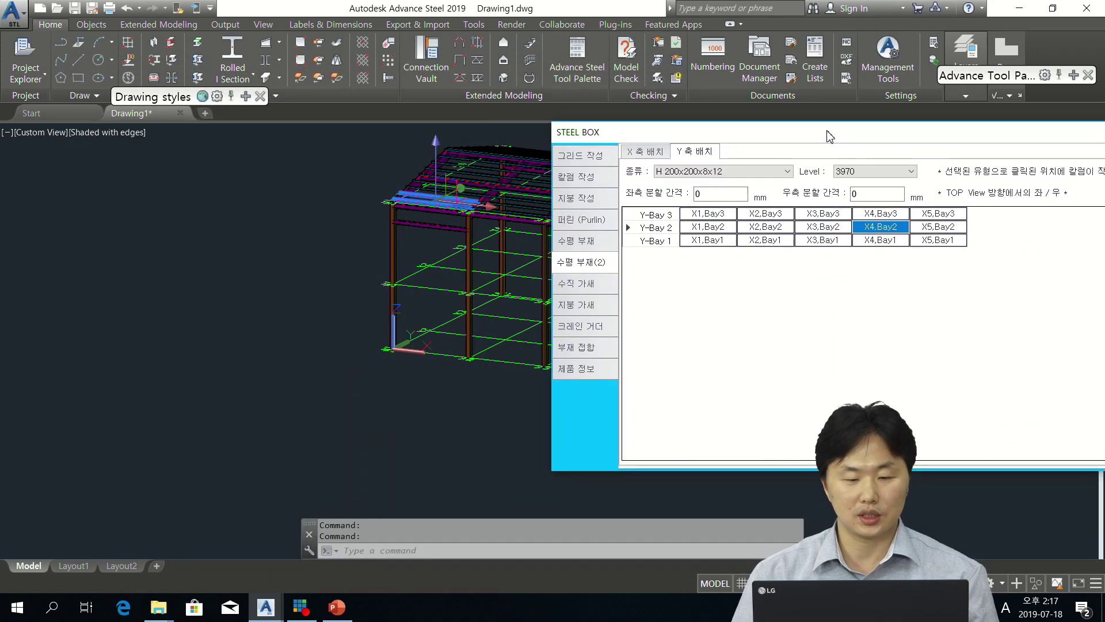
click(707, 227)
click(702, 240)
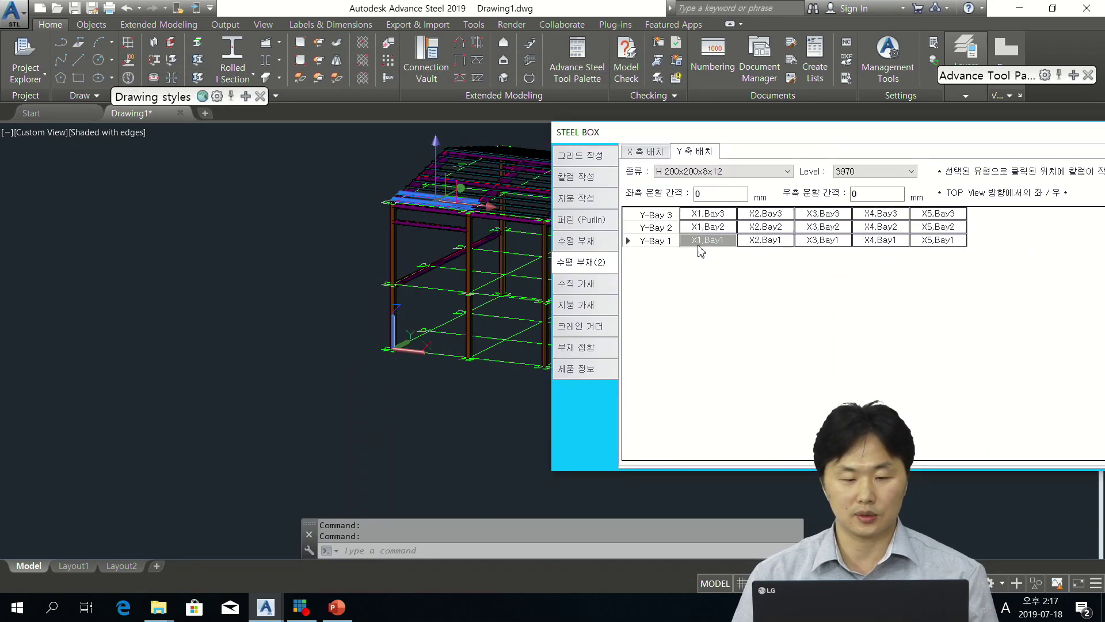
Step: For the X-axis placement (X 축 배치), set both split spacings to 0 and choose section H 200x200x8x12
click(663, 153)
double_click(742, 195)
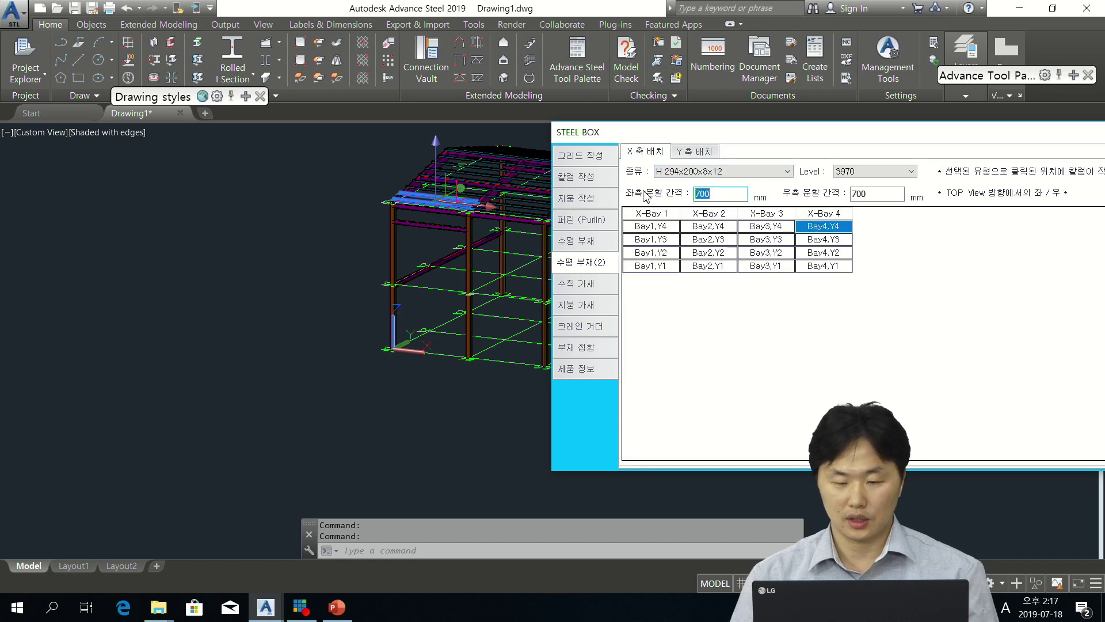
text(0)
key(Tab)
text(0)
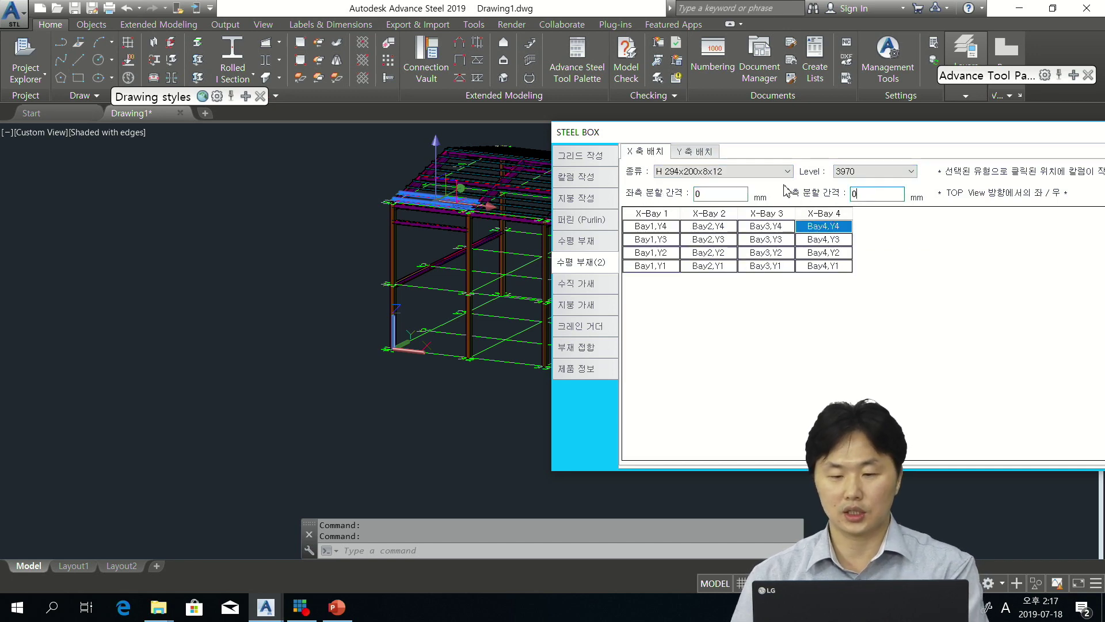
click(786, 171)
scroll(719, 354, up, 4)
click(743, 259)
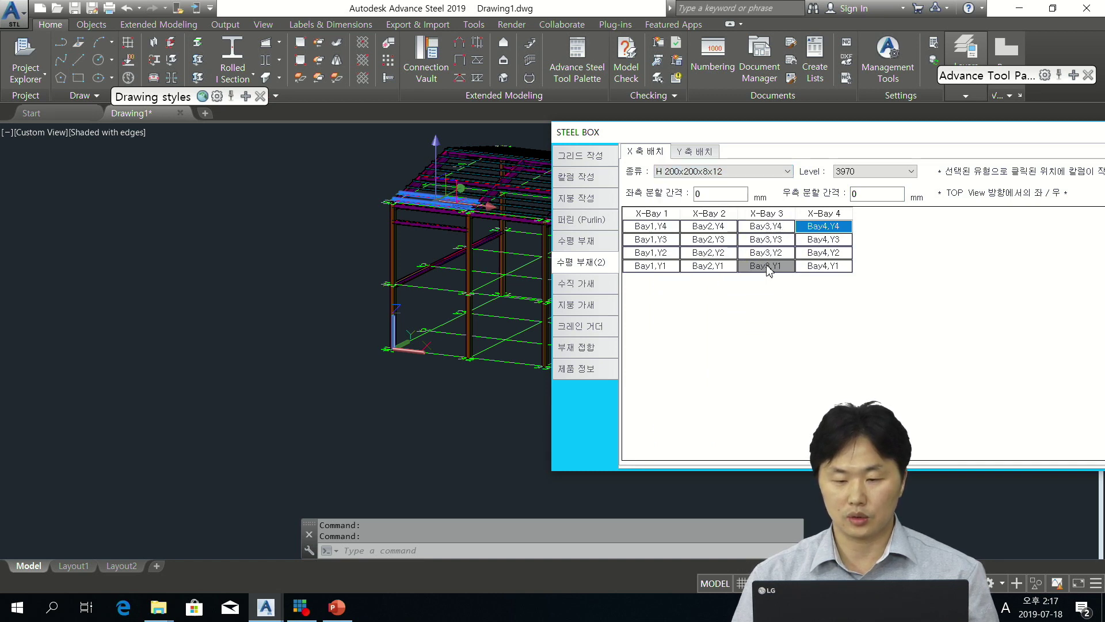
Step: Place X-axis horizontal members in X-Bay 1 to 3 along grid lines Y1 and Y4
click(658, 271)
click(708, 266)
click(762, 266)
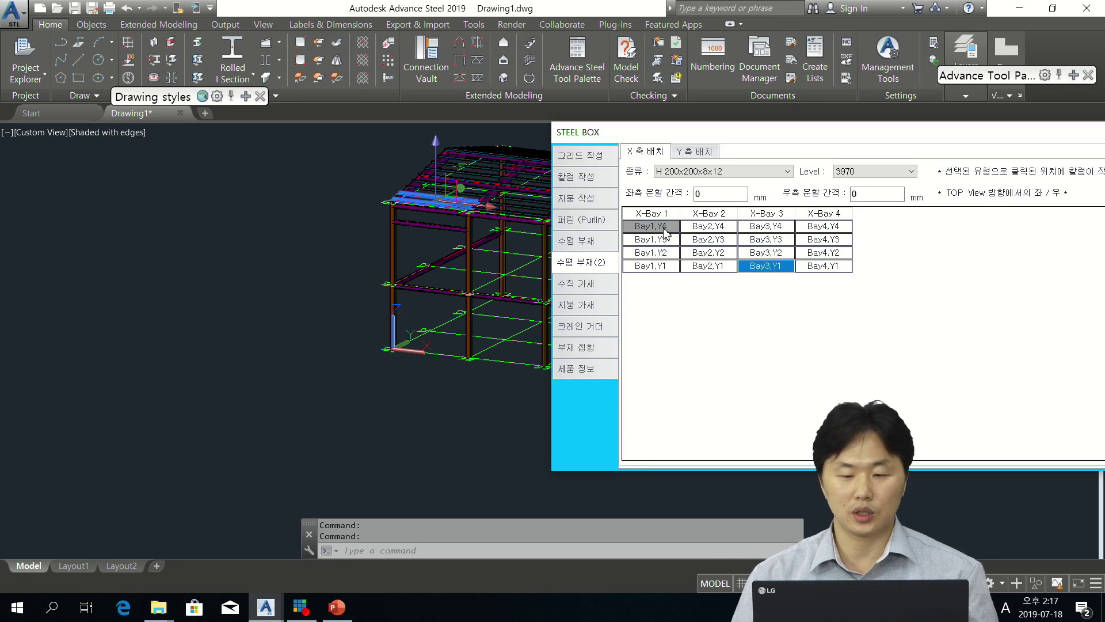
click(664, 231)
click(708, 226)
click(765, 227)
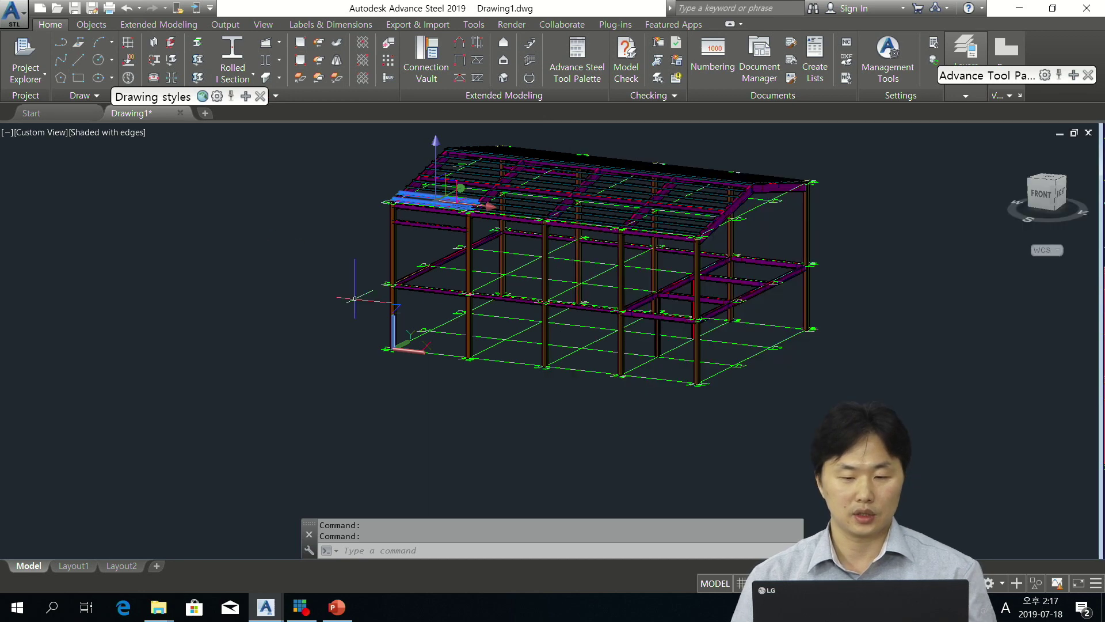
Step: Examine the horizontal members around the intermediate level of the frame from several sides
scroll(539, 312, up, 4)
scroll(613, 258, down, 1)
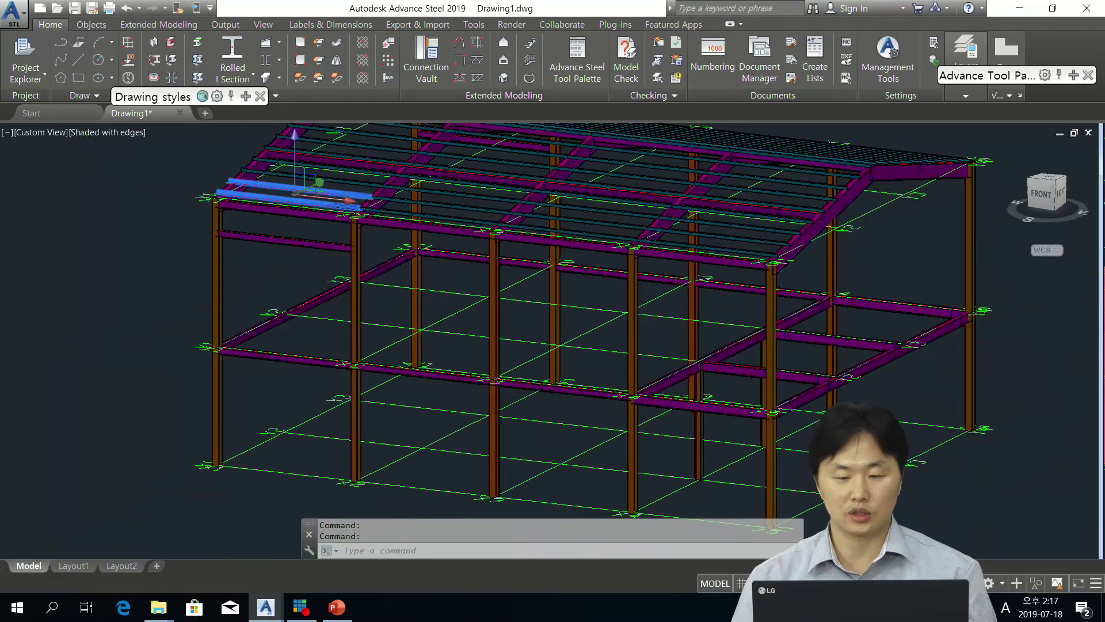
shift+middle_drag(575, 314, 495, 332)
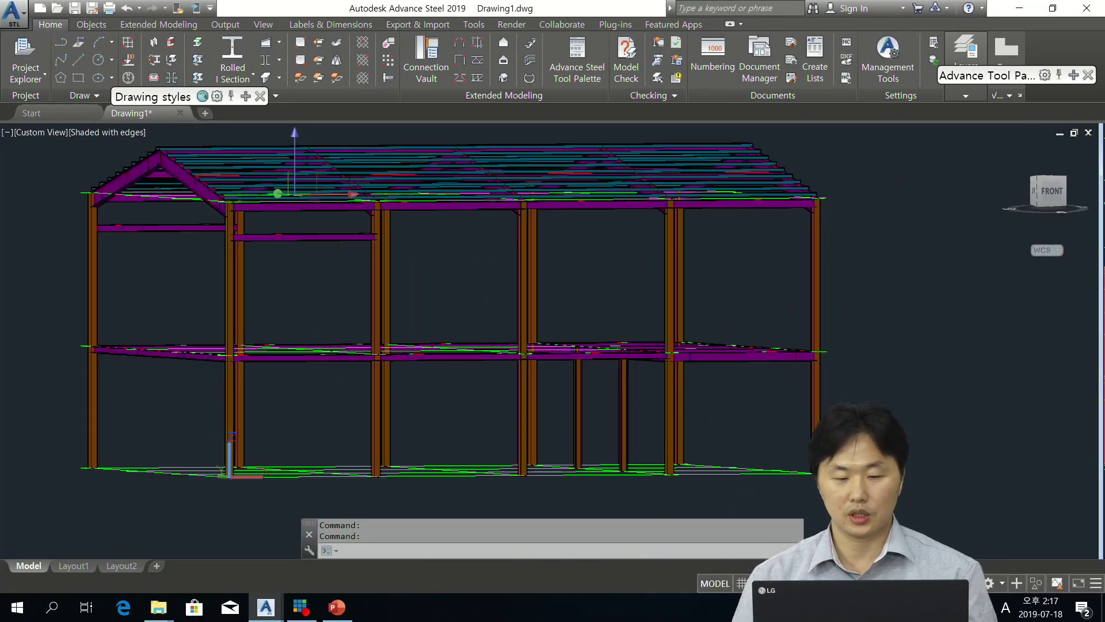
shift+middle_drag(567, 315, 697, 311)
scroll(636, 301, down, 2)
scroll(612, 289, down, 1)
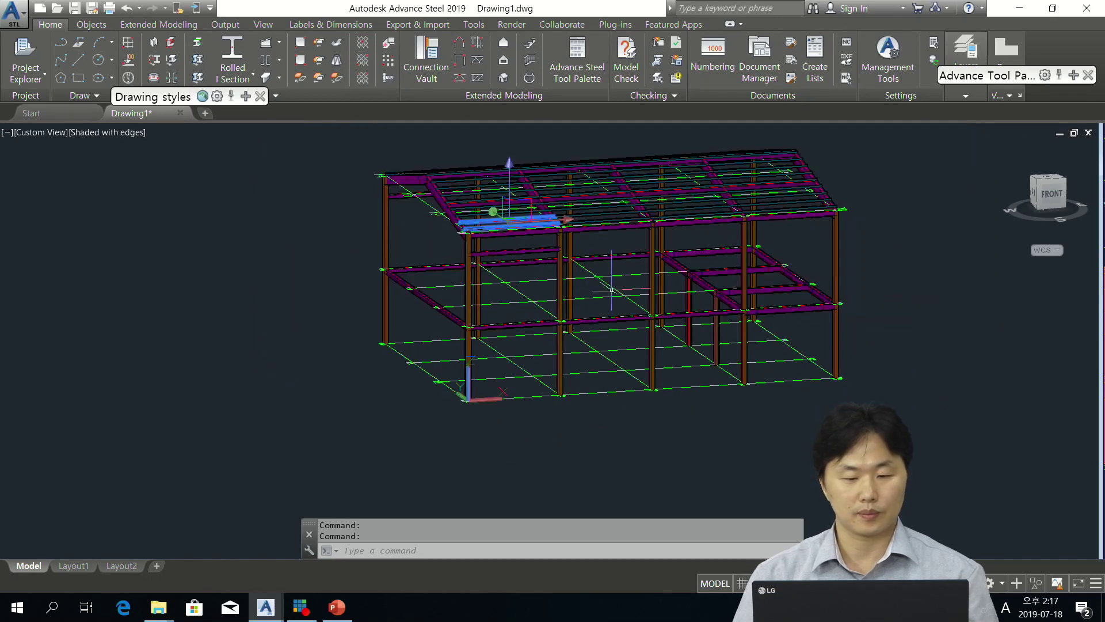
middle_drag(612, 290, 562, 295)
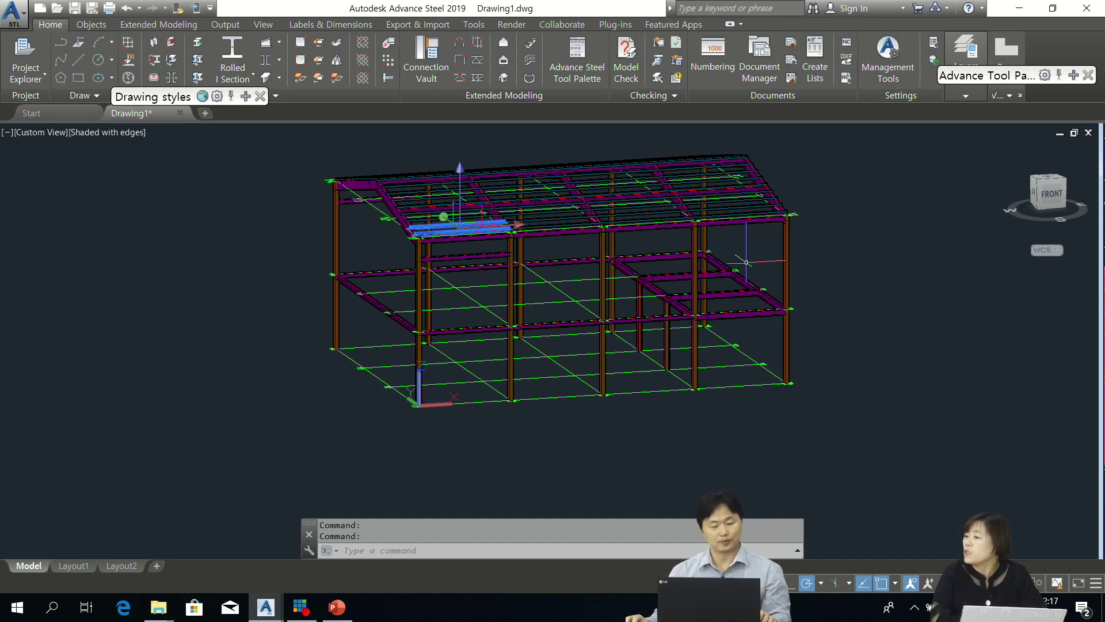
scroll(519, 318, up, 2)
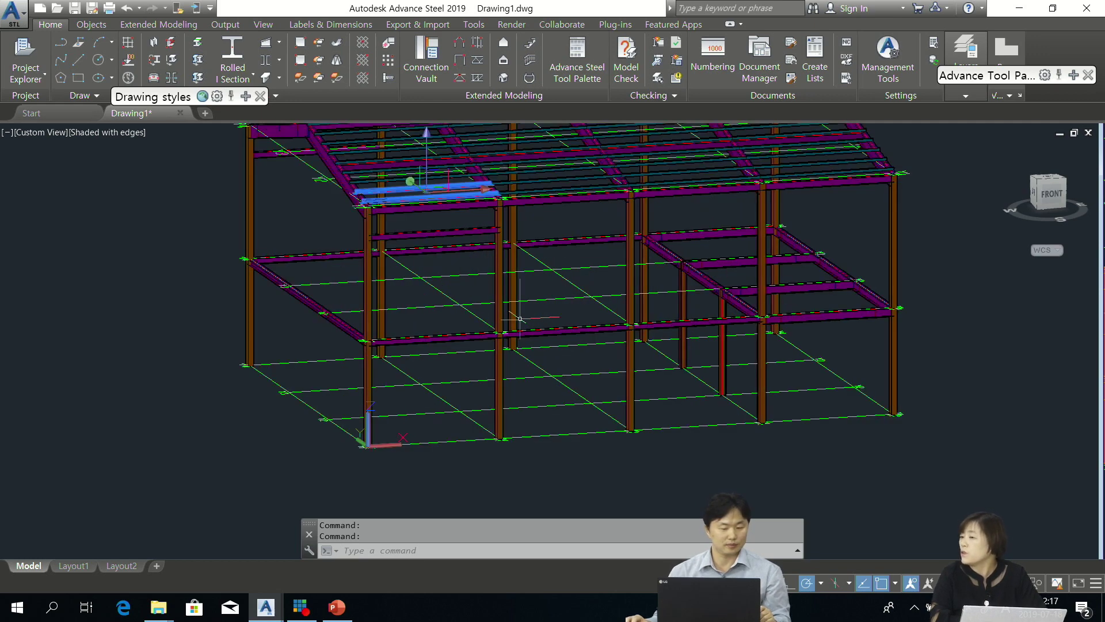
middle_drag(408, 326, 420, 326)
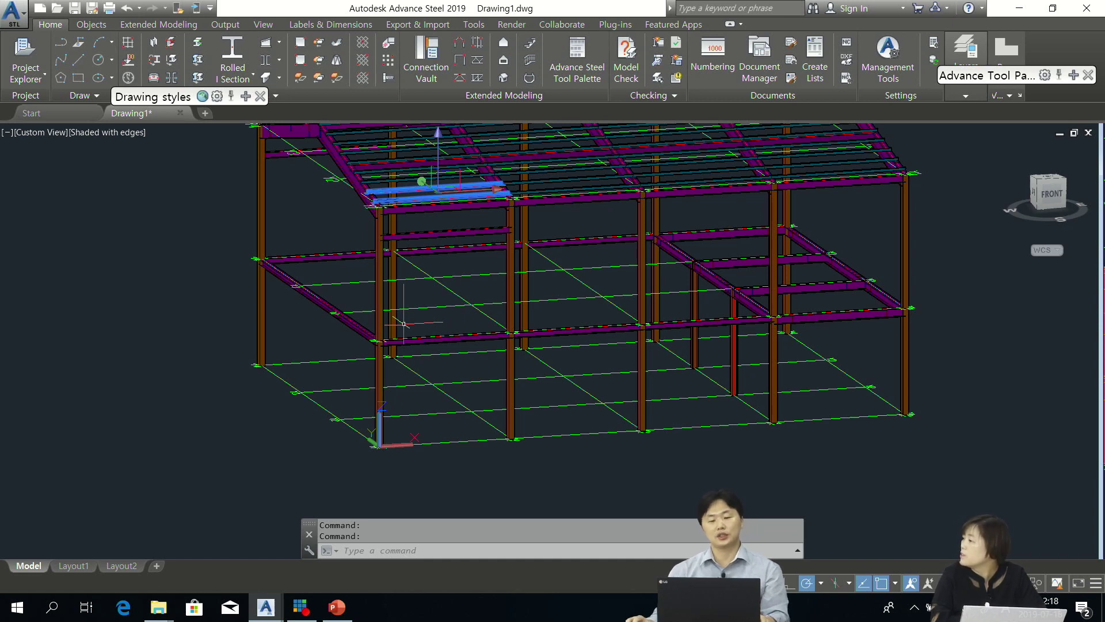
scroll(425, 317, down, 5)
scroll(446, 309, up, 5)
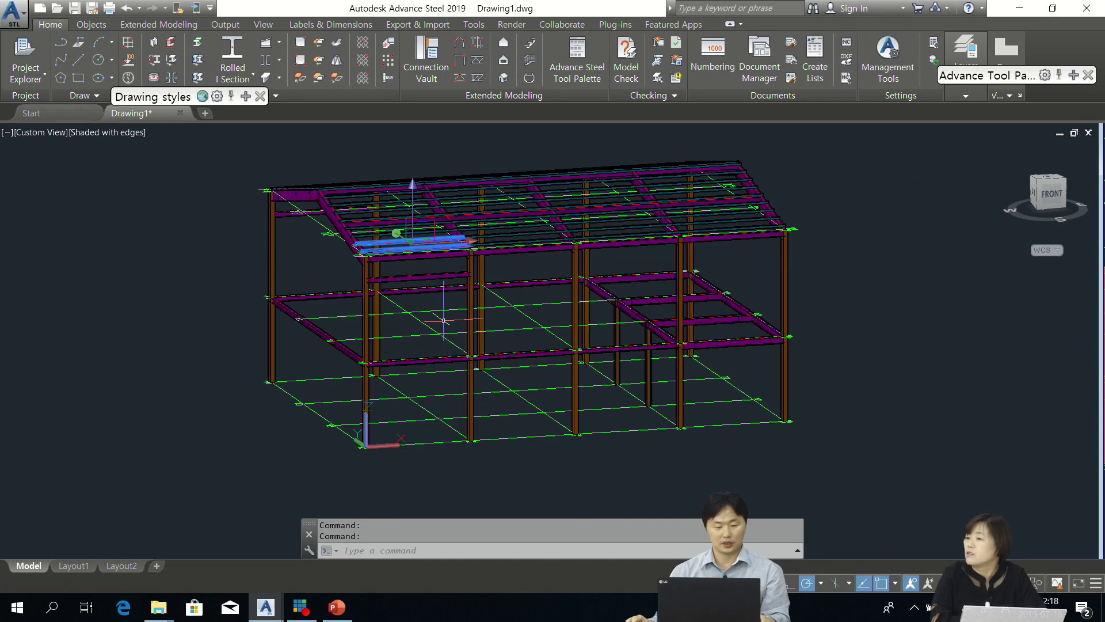
Step: Reopen STEEL BOX, review the level choices for the X-axis placement and close the dialog without changing the level
mouse_move(301, 605)
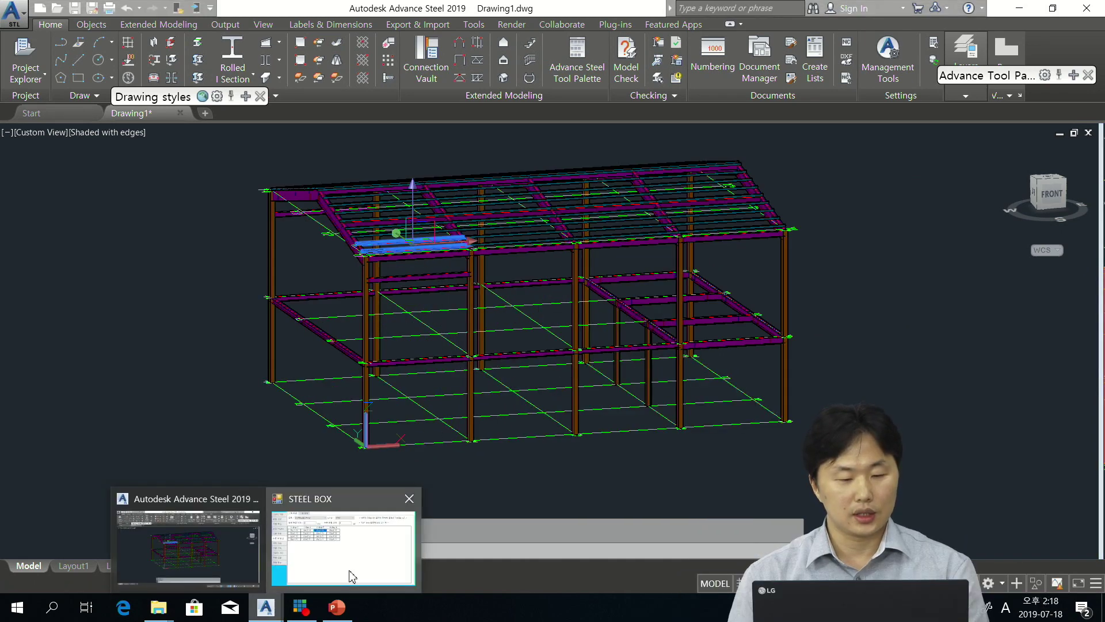
click(346, 538)
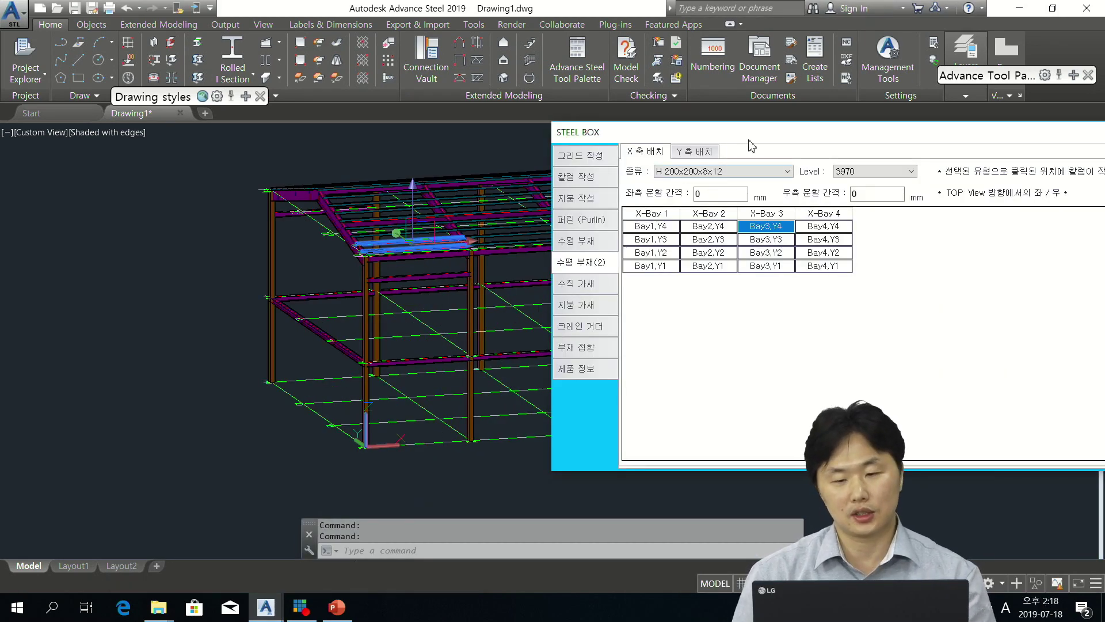
drag(749, 141, 459, 121)
click(610, 161)
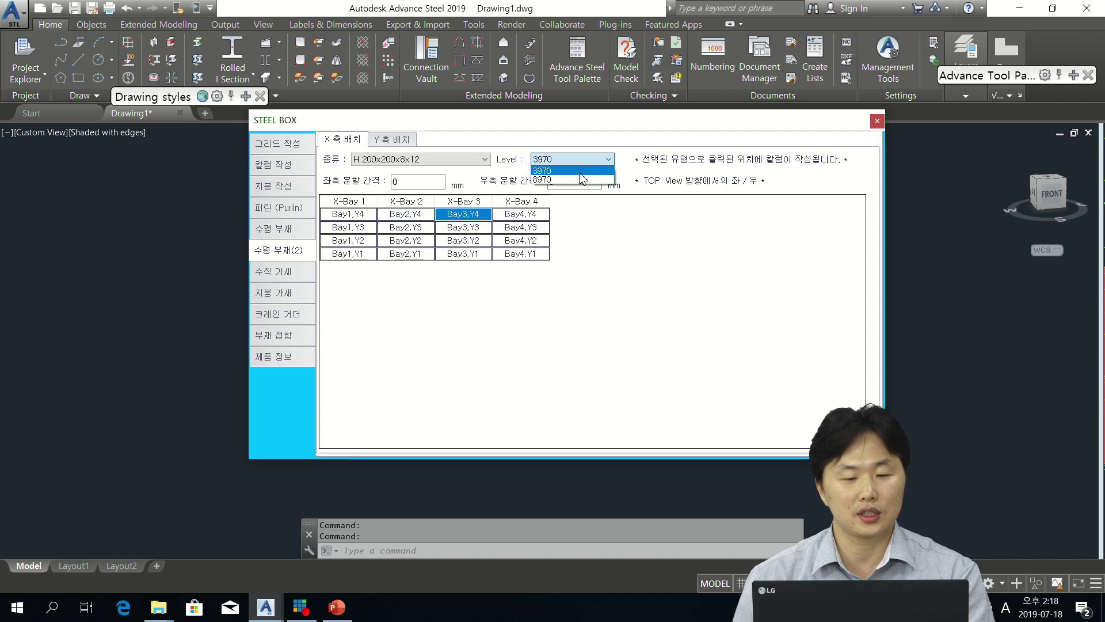
click(875, 123)
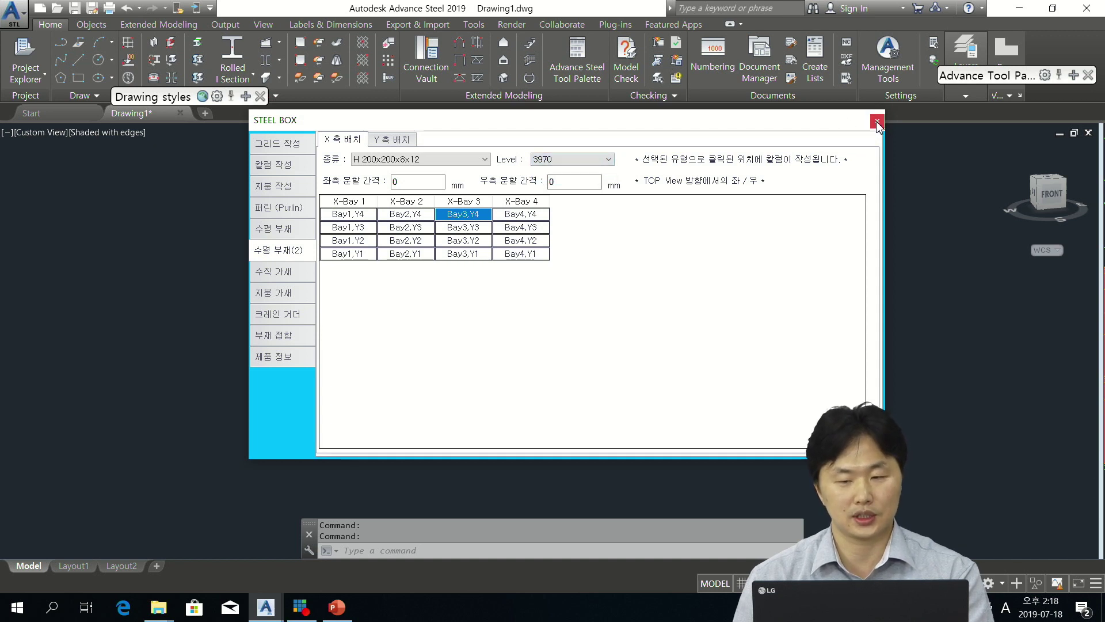
click(877, 122)
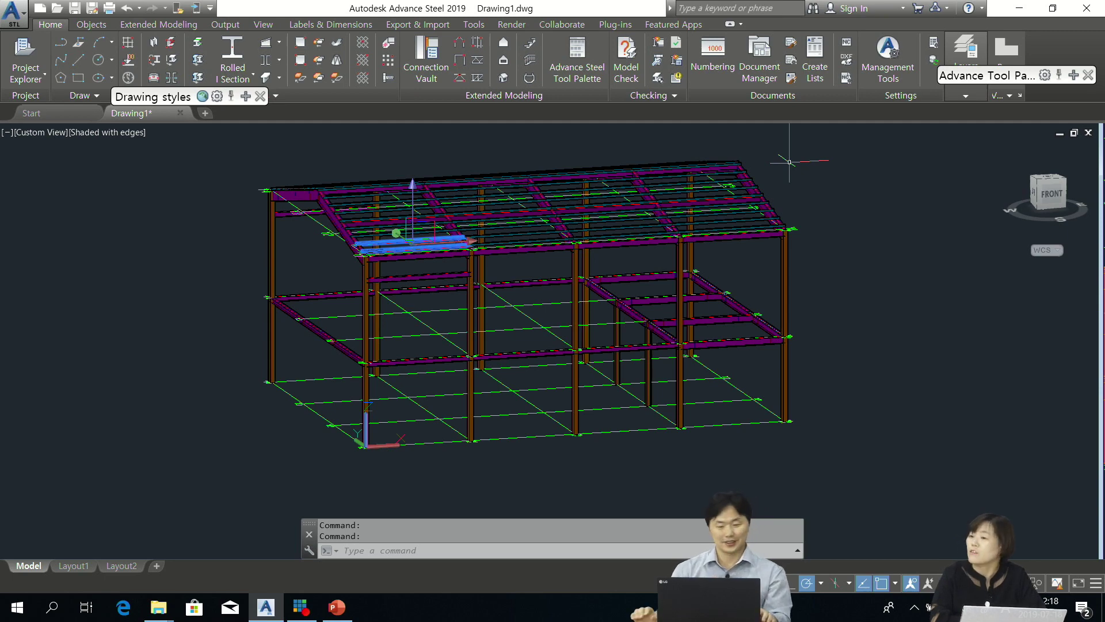
Step: Clear the purlin selection and examine the whole steel frame from above the front corner
middle_drag(500, 311, 517, 311)
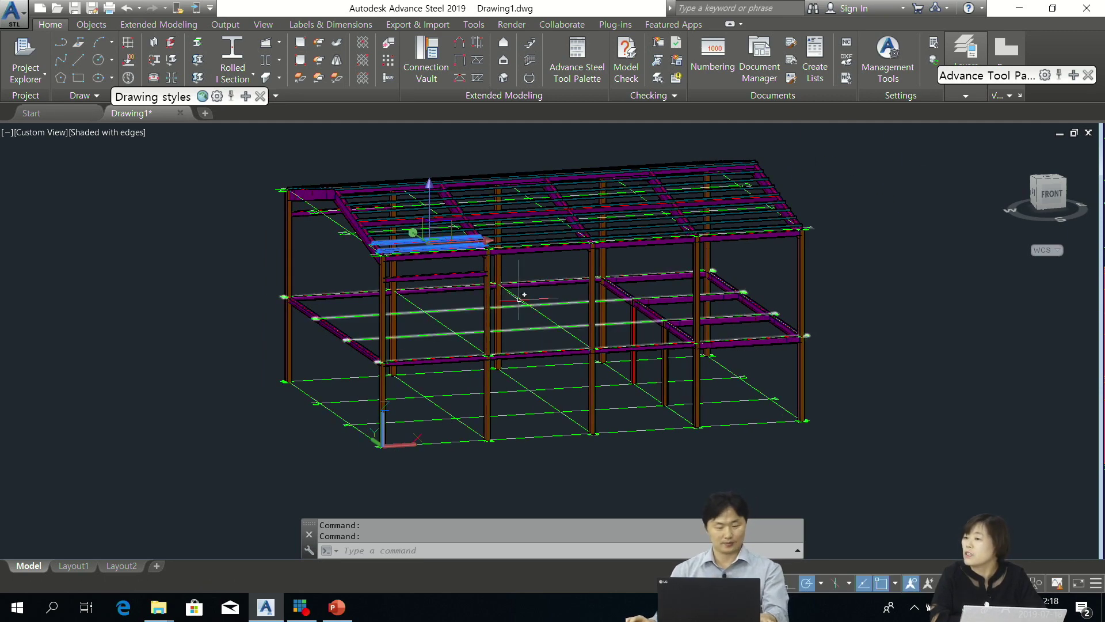
key(Escape)
shift+middle_drag(444, 309, 544, 326)
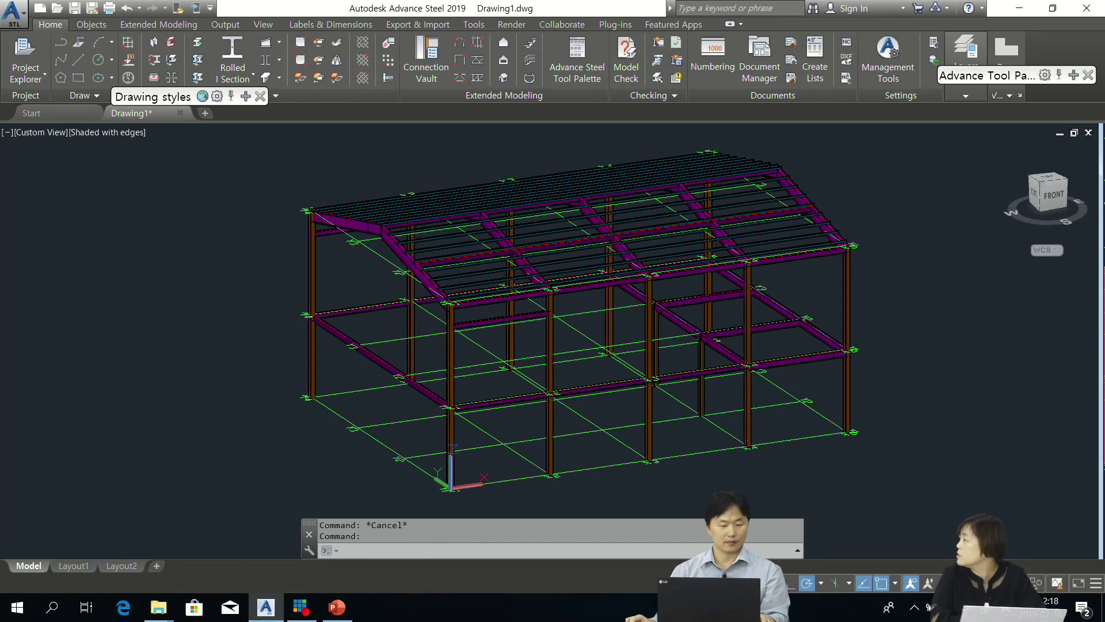
scroll(542, 326, down, 3)
mouse_move(487, 316)
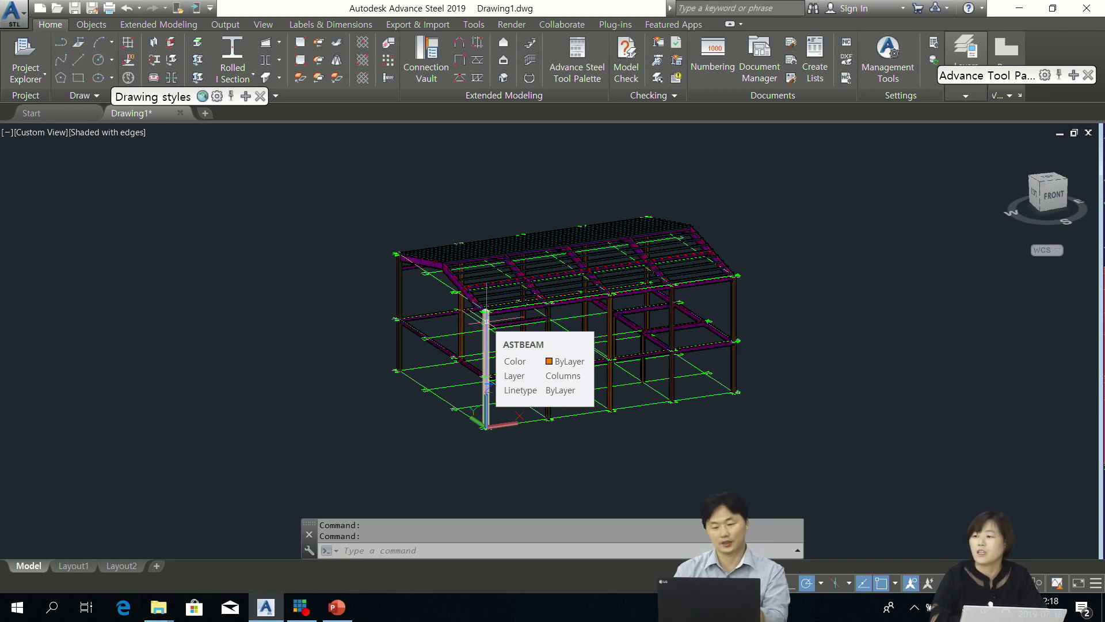
middle_drag(619, 328, 643, 317)
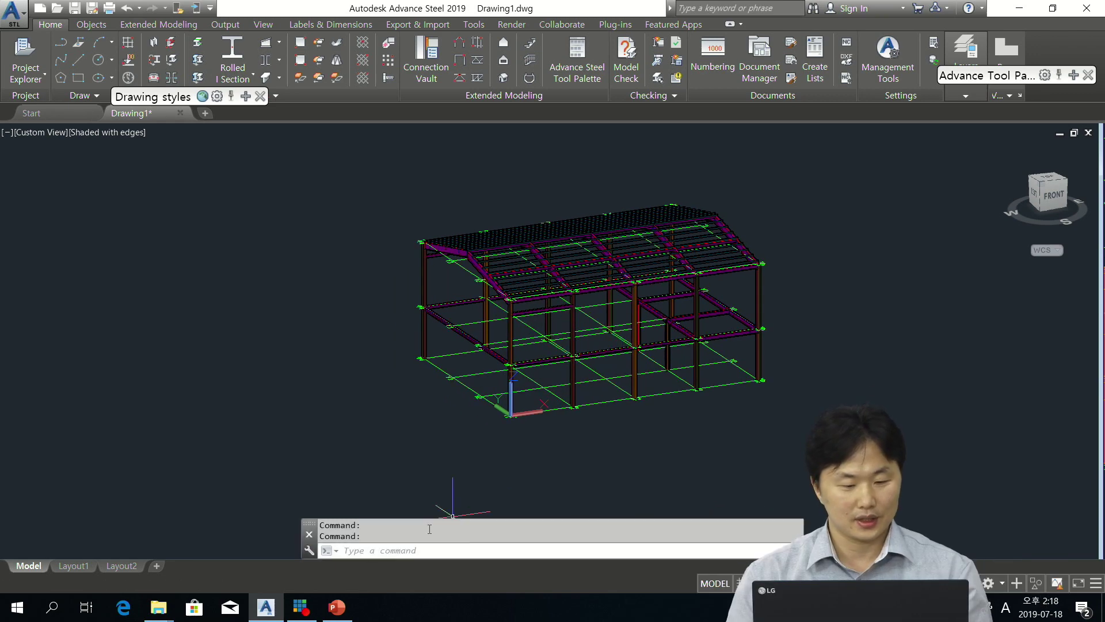
Step: Erase everything in Drawing2 and run the STEELBOX command to open its grid creation settings
click(281, 608)
click(281, 610)
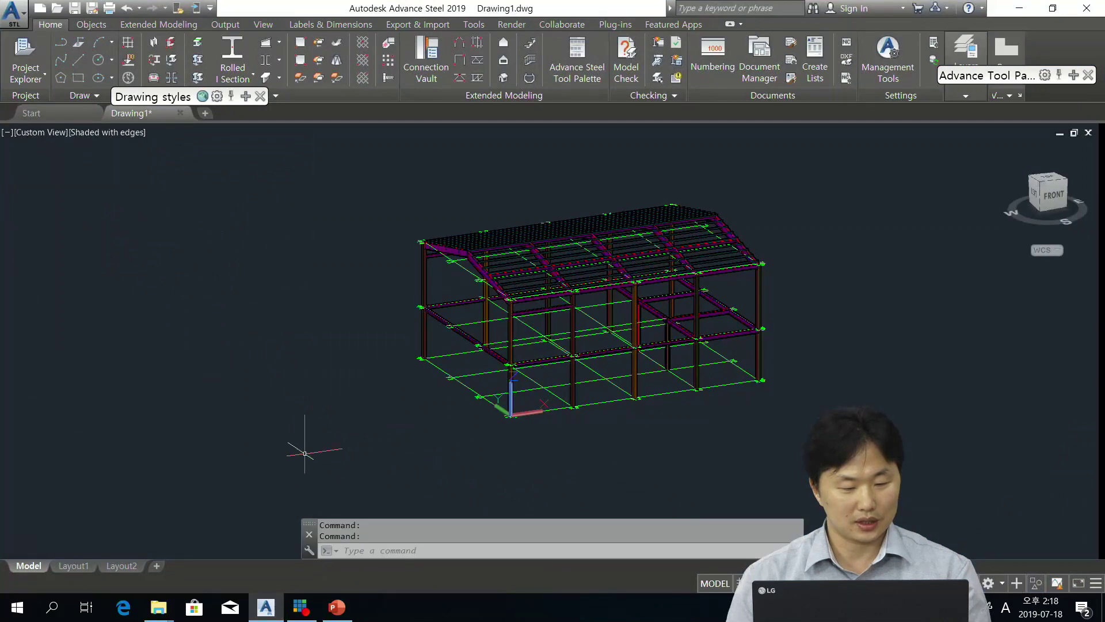
key(ctrl+a)
key(Delete)
text(STEELBOX)
key(Return)
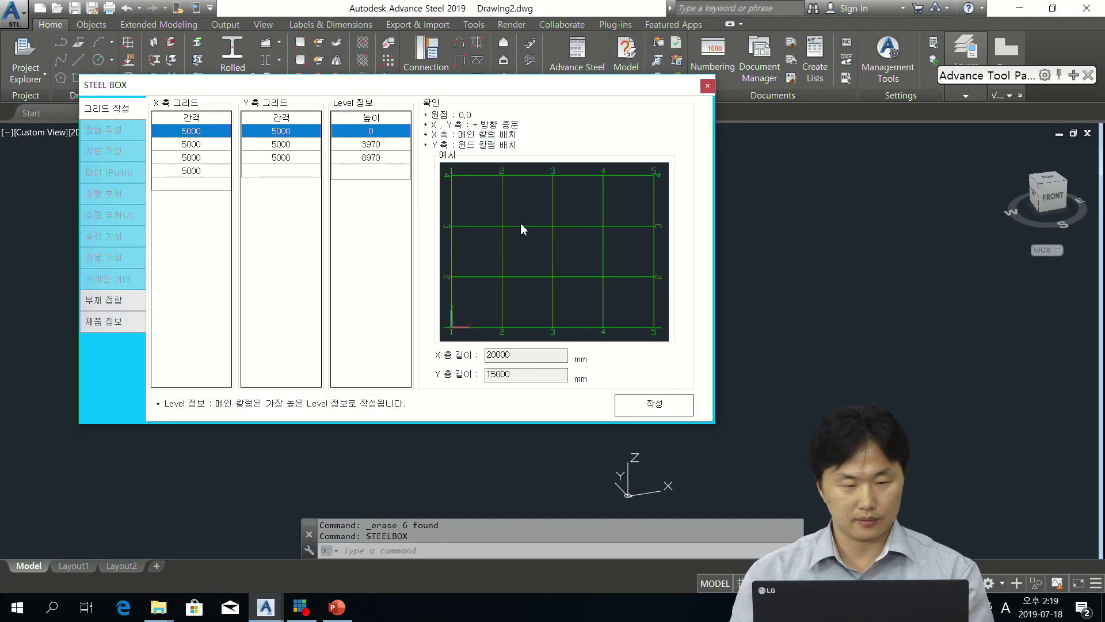
Step: Create the default X, Y and level grid and place H 294x200x8x12 main columns on it
click(643, 401)
click(105, 130)
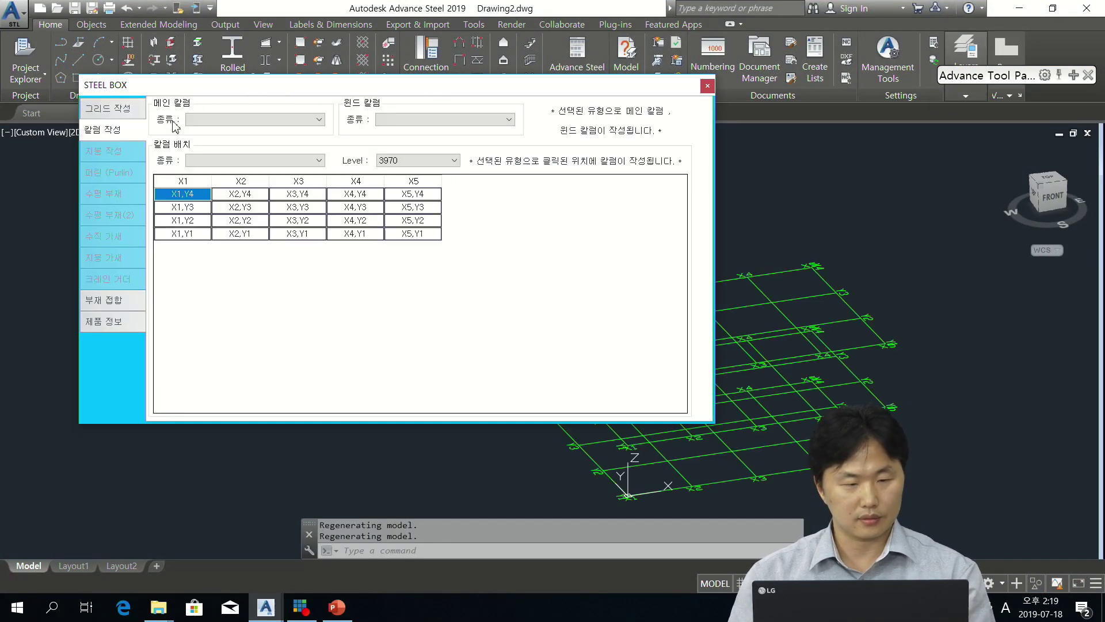
click(246, 120)
drag(320, 158, 319, 202)
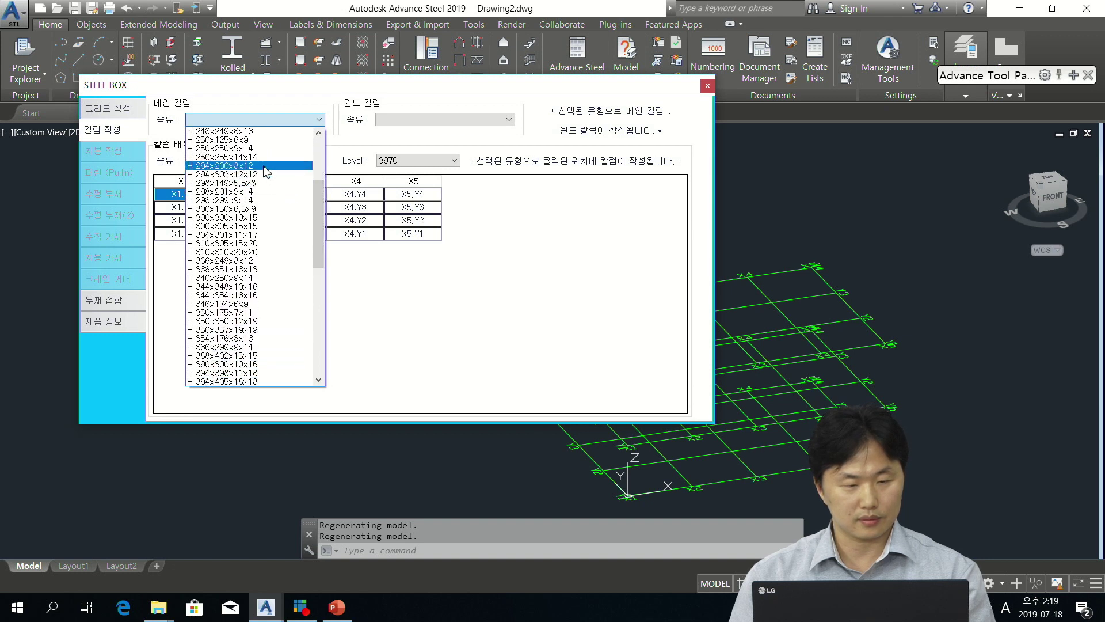
click(270, 165)
Step: Place X-axis H 294x200x8x12 secondary horizontal members at level 3970 in Bay4 on Y1 to Y4, with 700 mm left and right offsets
click(127, 221)
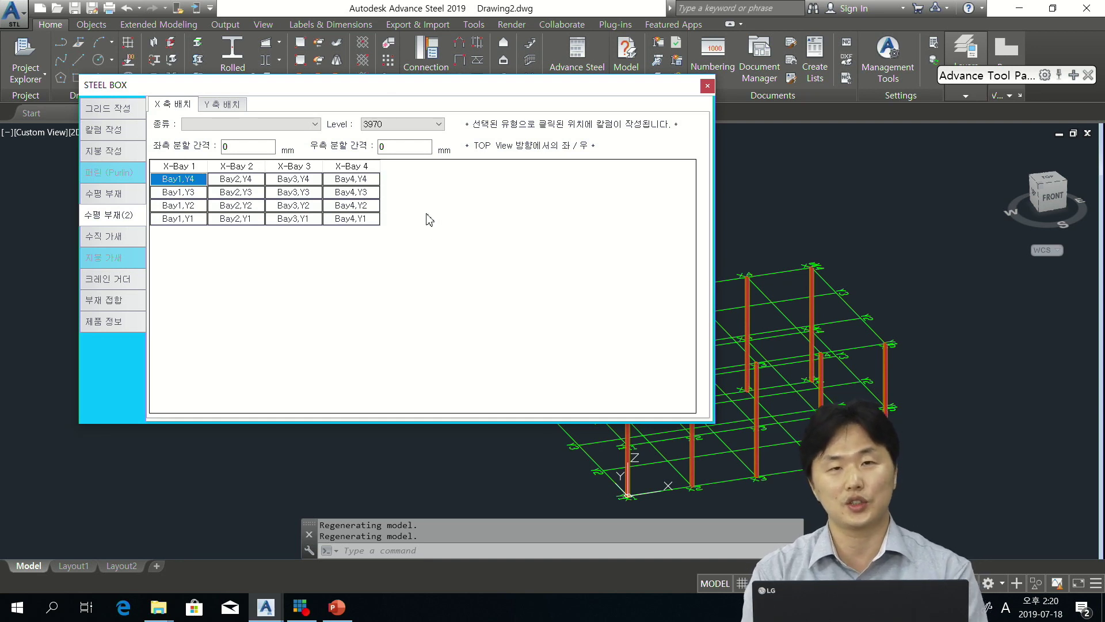
drag(263, 91, 353, 94)
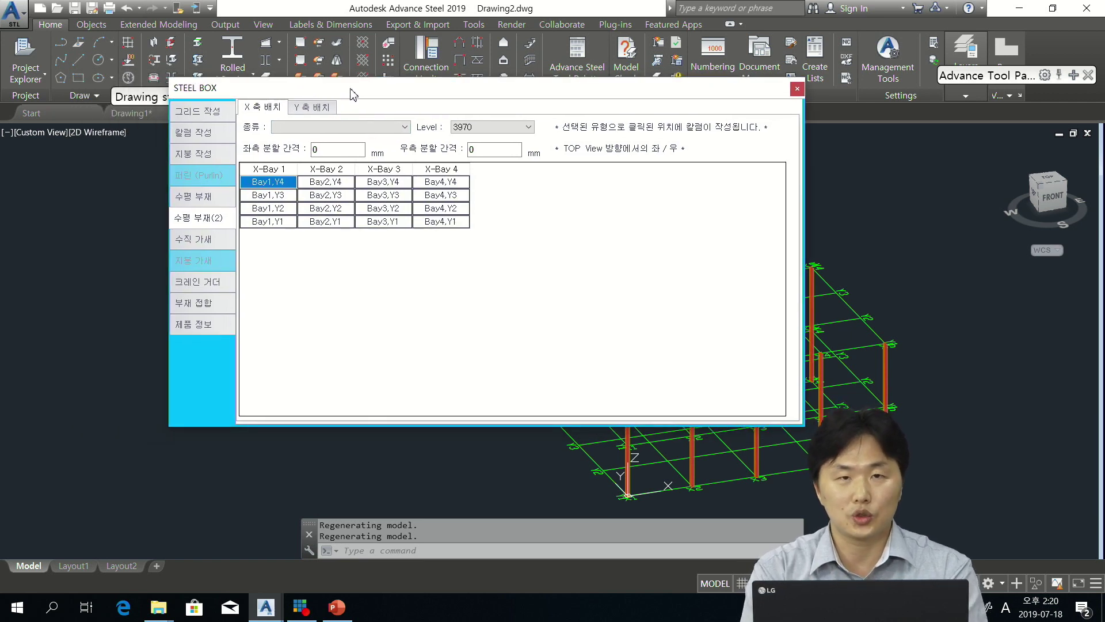
click(401, 127)
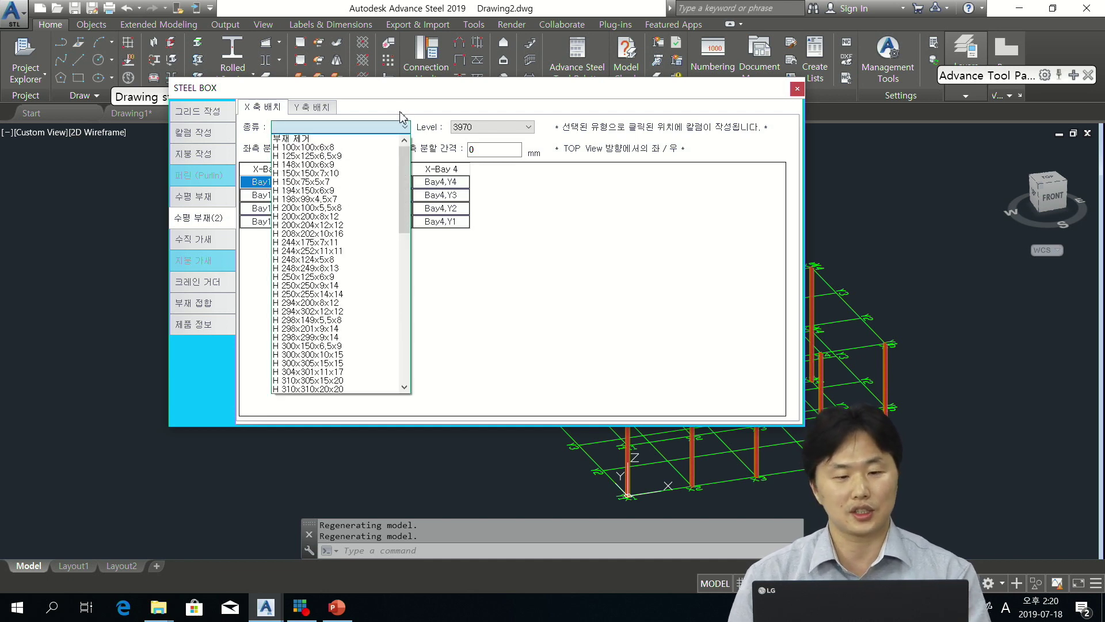
scroll(332, 253, down, 4)
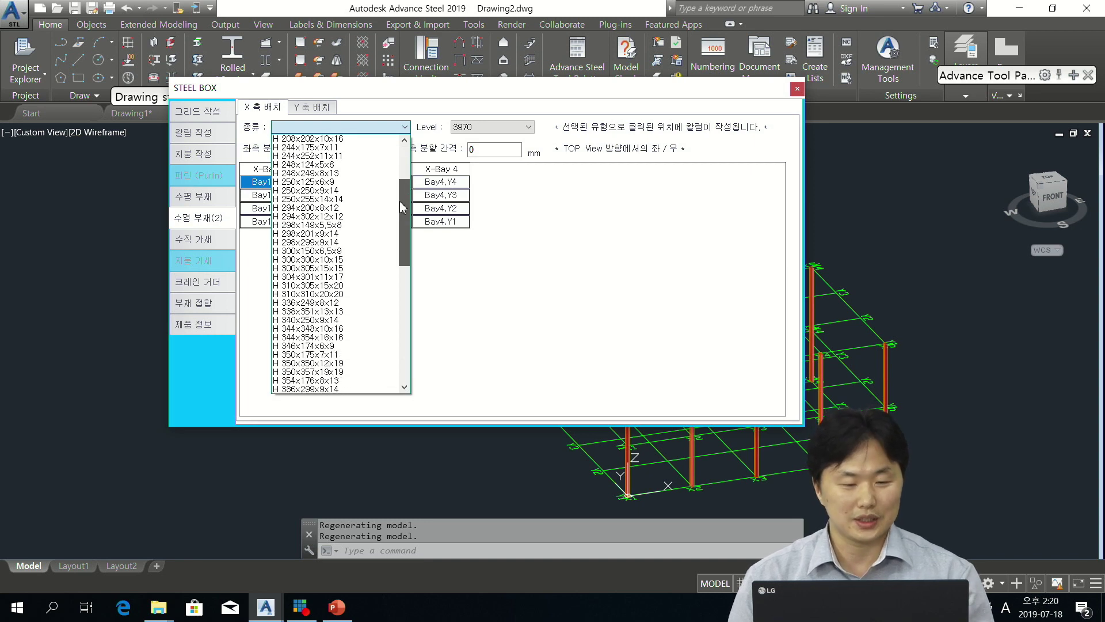
click(360, 200)
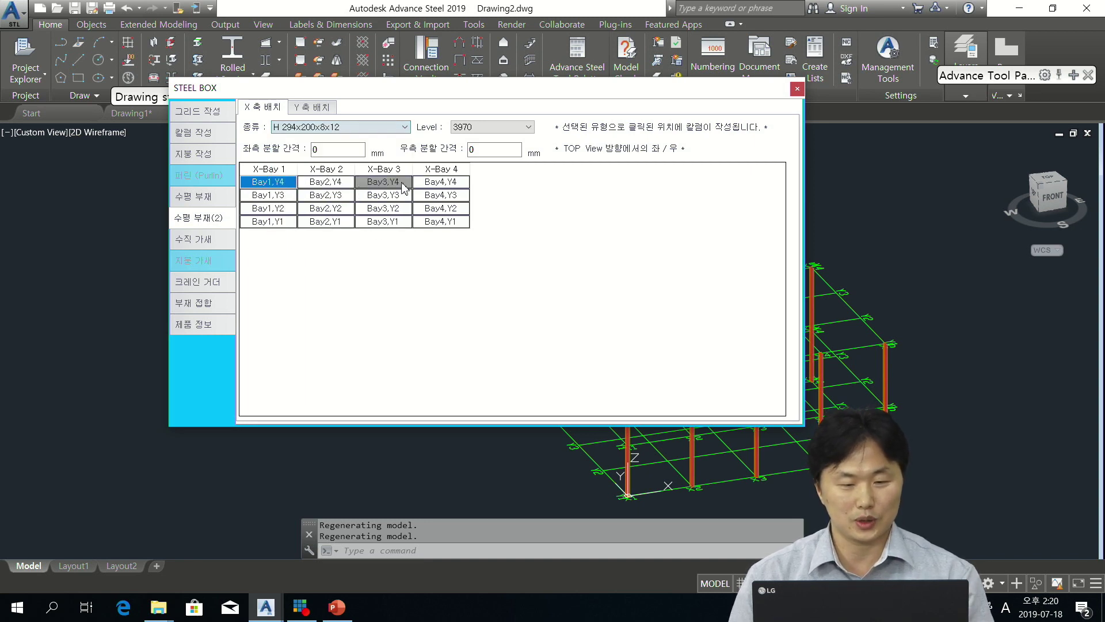
click(361, 151)
text(700)
click(440, 221)
click(441, 208)
click(441, 195)
click(441, 181)
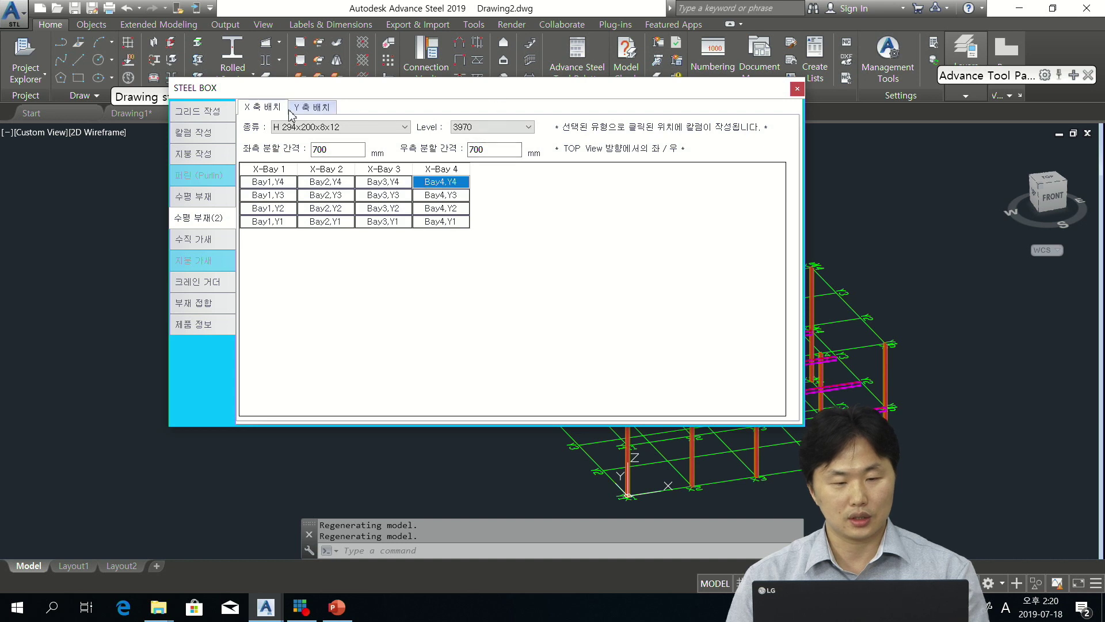
Step: Place Y-axis H 294x200x8x12 members at level 3970 along X5 and X4 and in X1,Bay1, with 700 mm left and right offsets
click(320, 107)
click(375, 126)
scroll(405, 170, down, 6)
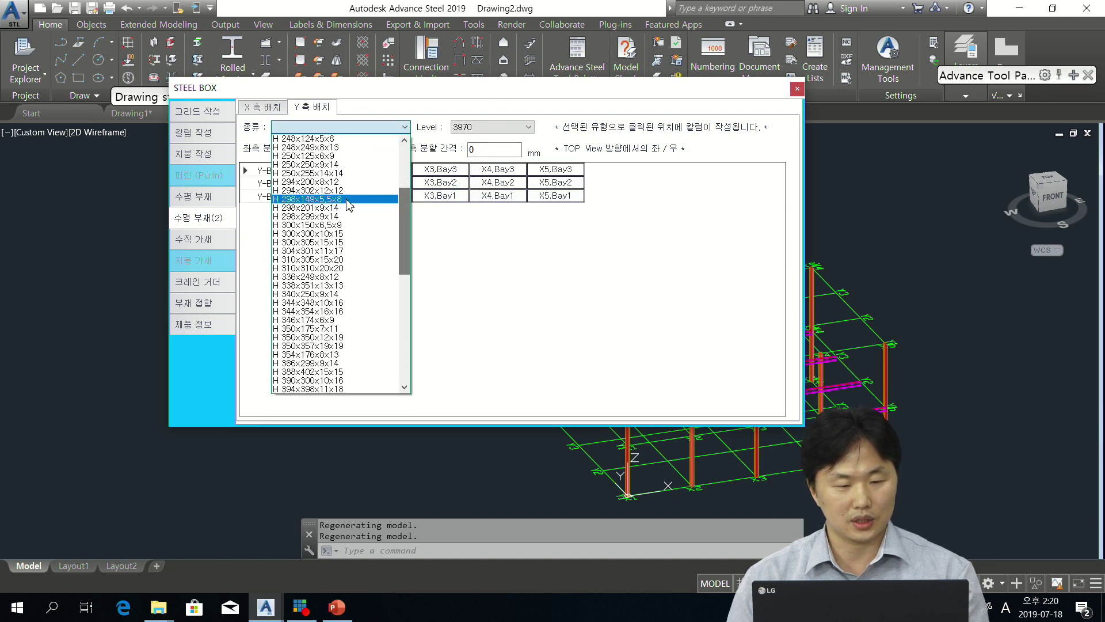
click(361, 166)
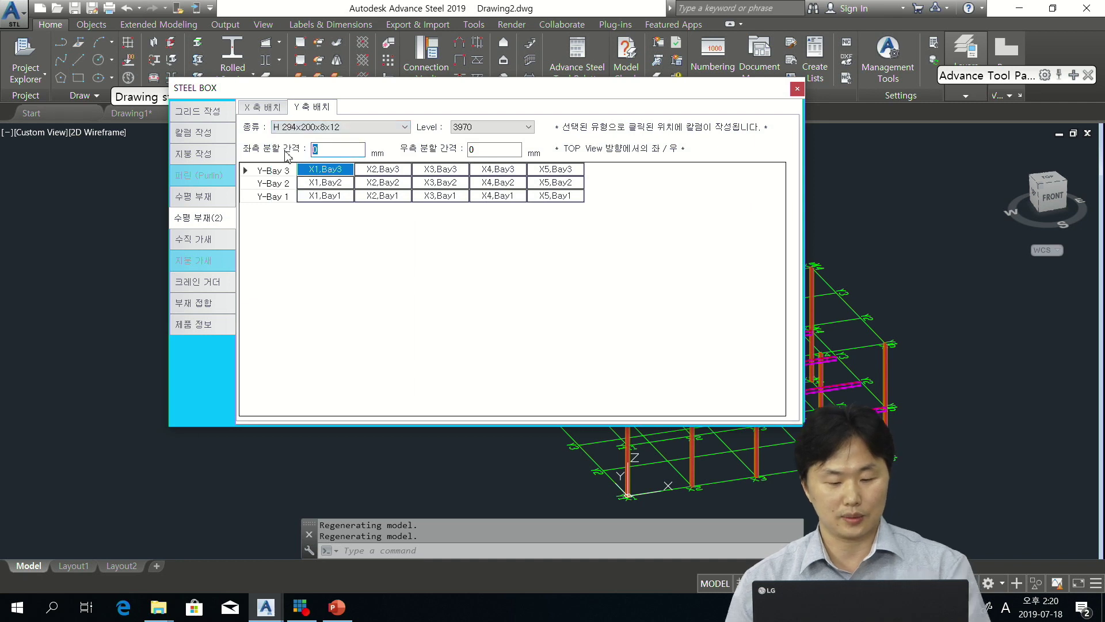
text(700)
click(556, 195)
click(557, 183)
click(502, 183)
click(506, 197)
click(337, 197)
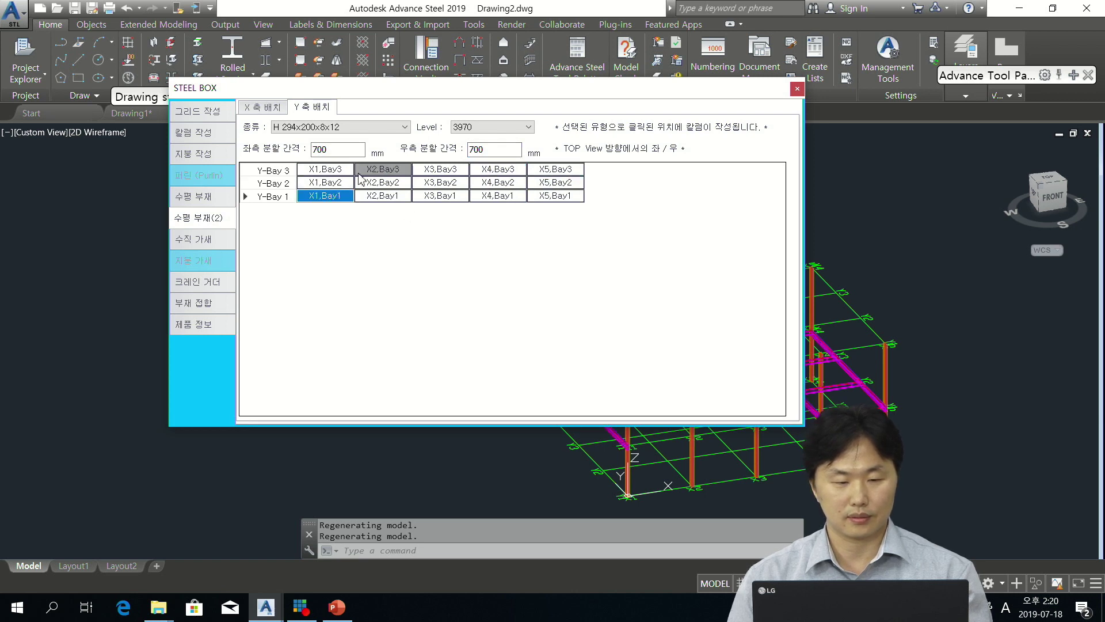
Step: Place Y-axis H 200x200x8x12 members along X1 with left and right offsets of 0
click(405, 126)
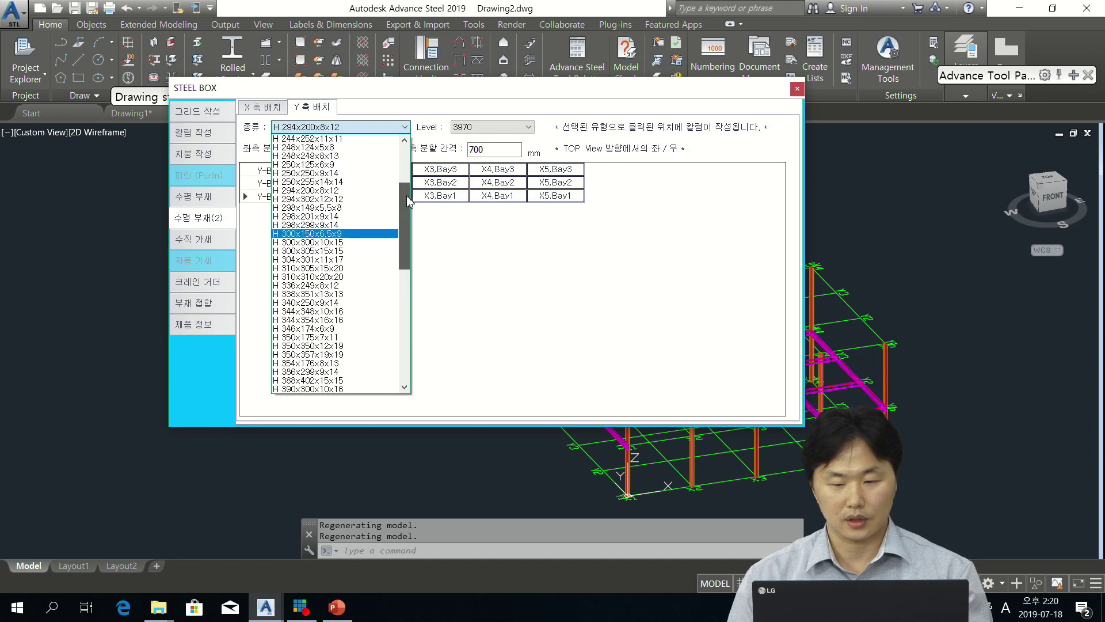
drag(407, 200, 412, 164)
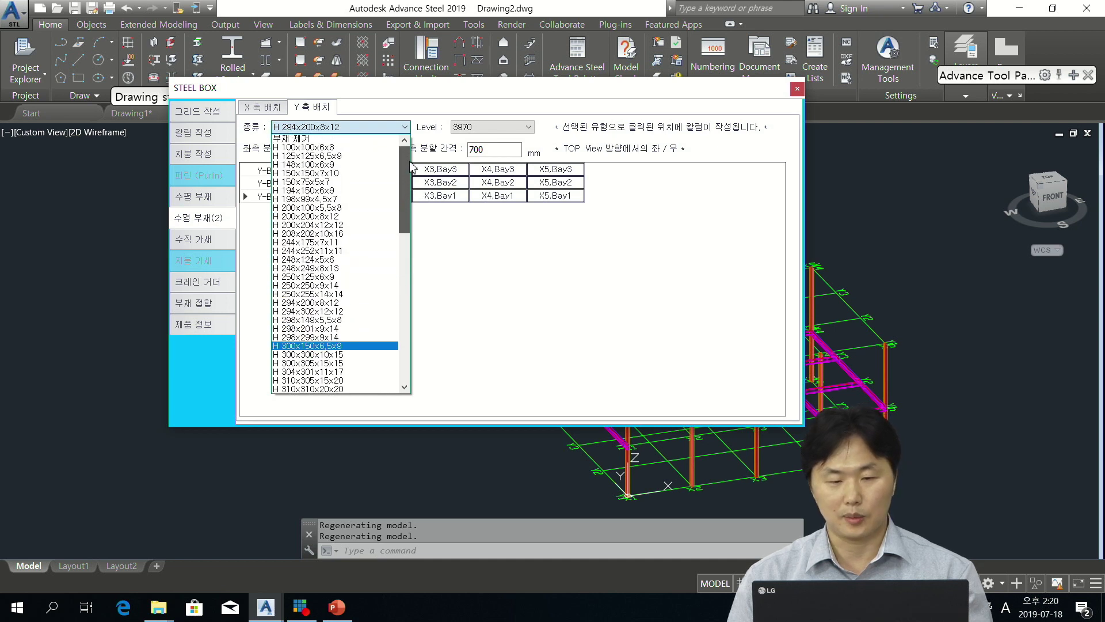
click(358, 217)
drag(331, 150, 305, 152)
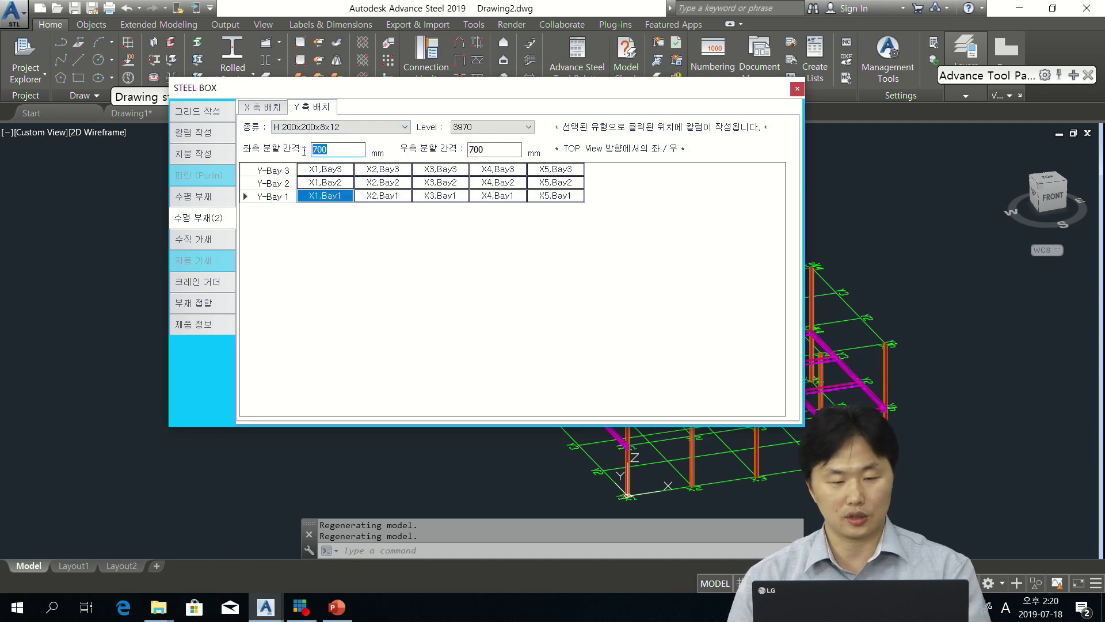
text(0)
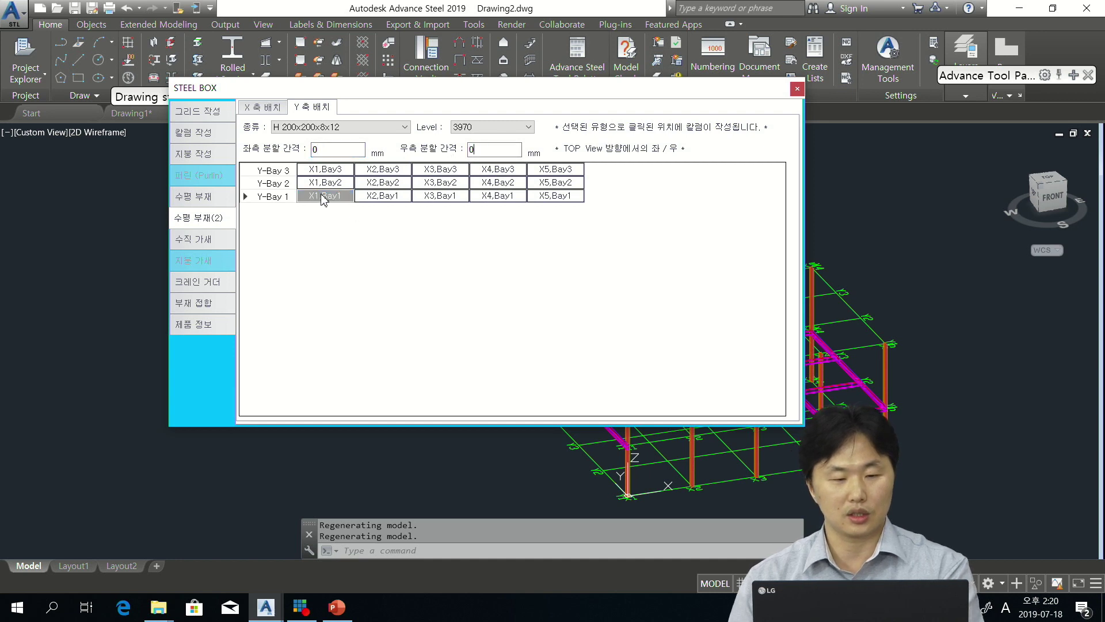
click(323, 169)
Step: Place X-axis H 200x200x8x12 members with 0 offsets in Bay1, Bay2 and Bay3 on lines Y1 and Y4
click(266, 108)
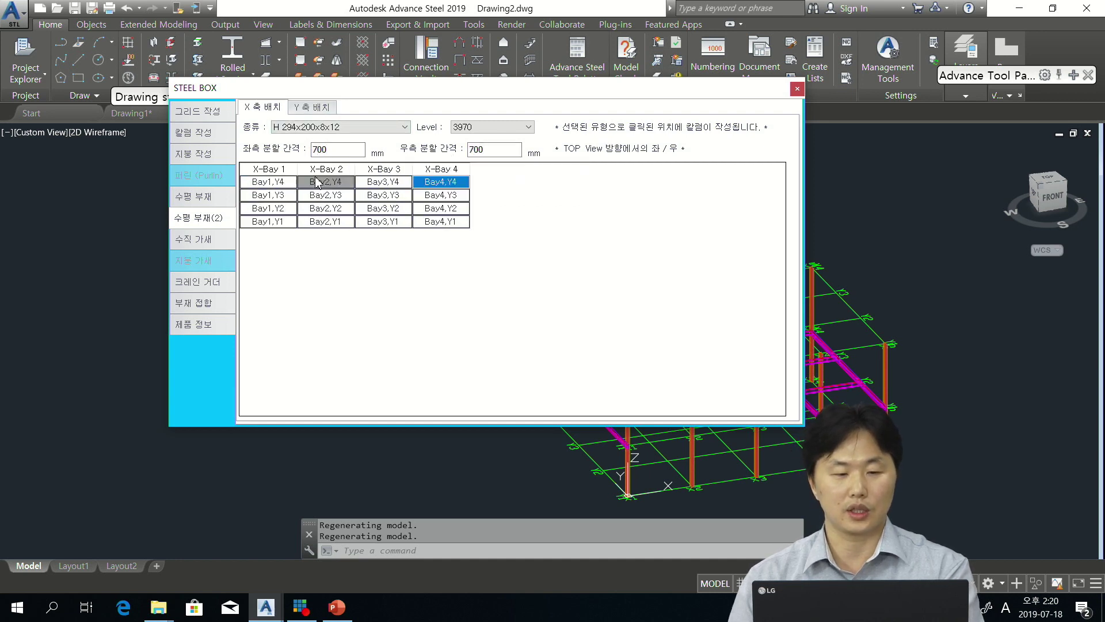
double_click(341, 150)
double_click(495, 148)
text(0)
click(404, 127)
mouse_move(399, 173)
mouse_down()
mouse_move(406, 198)
mouse_move(407, 183)
mouse_up()
click(375, 202)
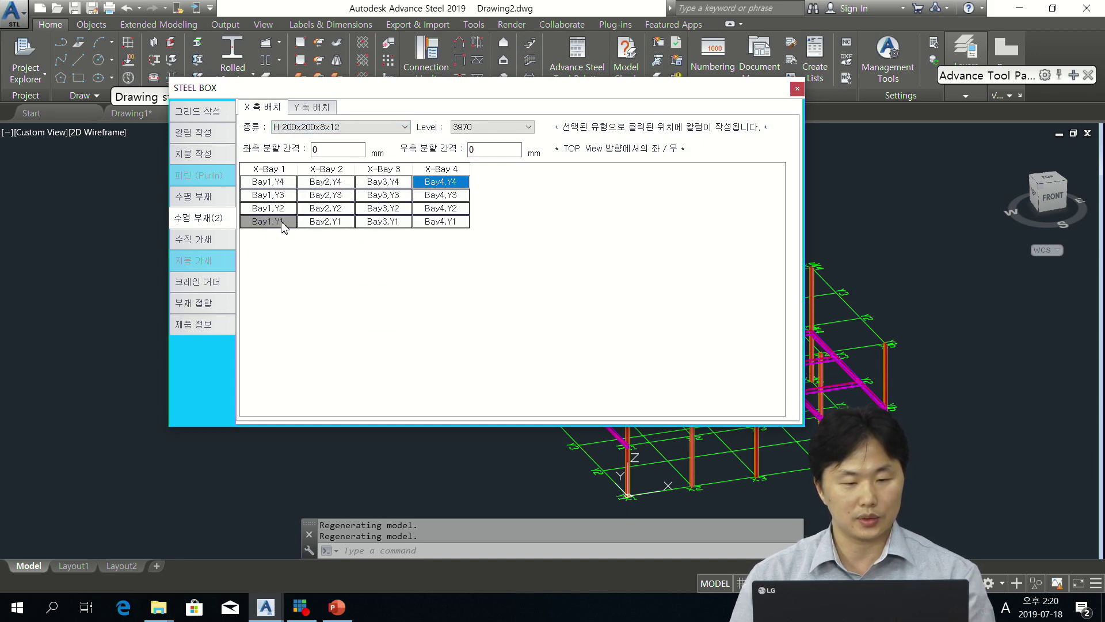
click(268, 221)
click(325, 221)
click(383, 222)
click(268, 182)
click(325, 181)
click(383, 181)
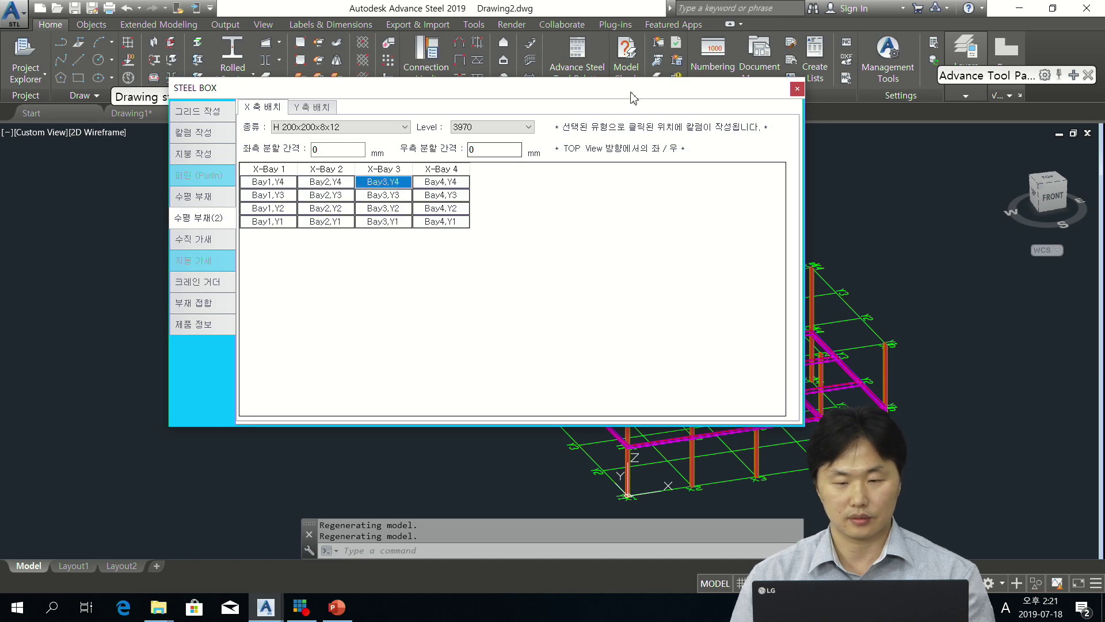
Step: Uncover the modelled frame and switch its visual style to Shaded with edges
drag(633, 98, 455, 92)
click(740, 207)
scroll(668, 345, up, 5)
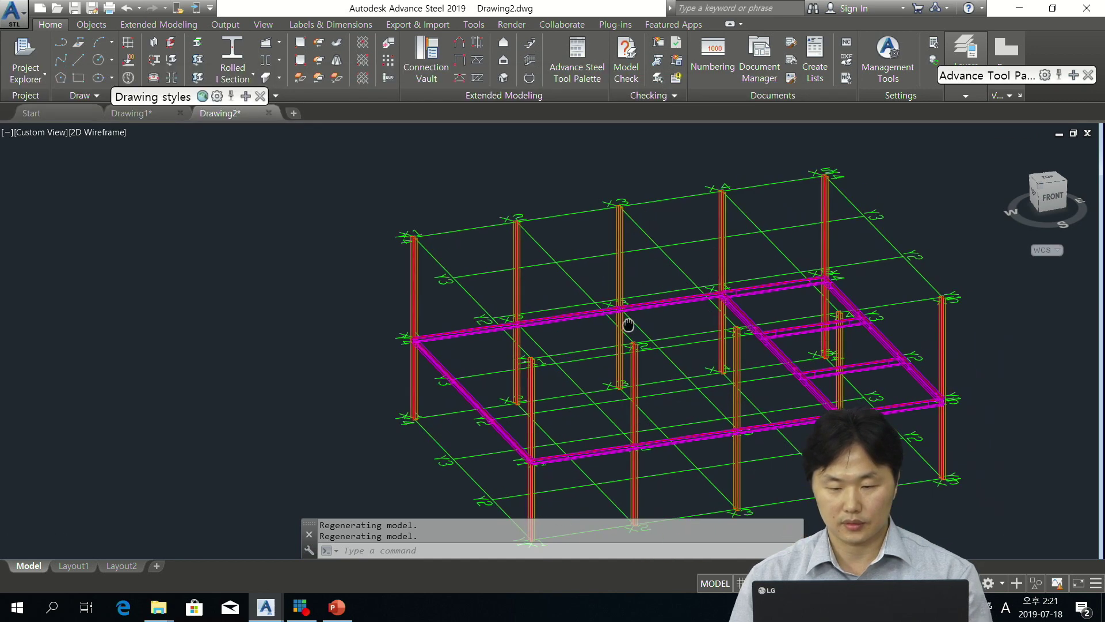
middle_drag(628, 324, 563, 295)
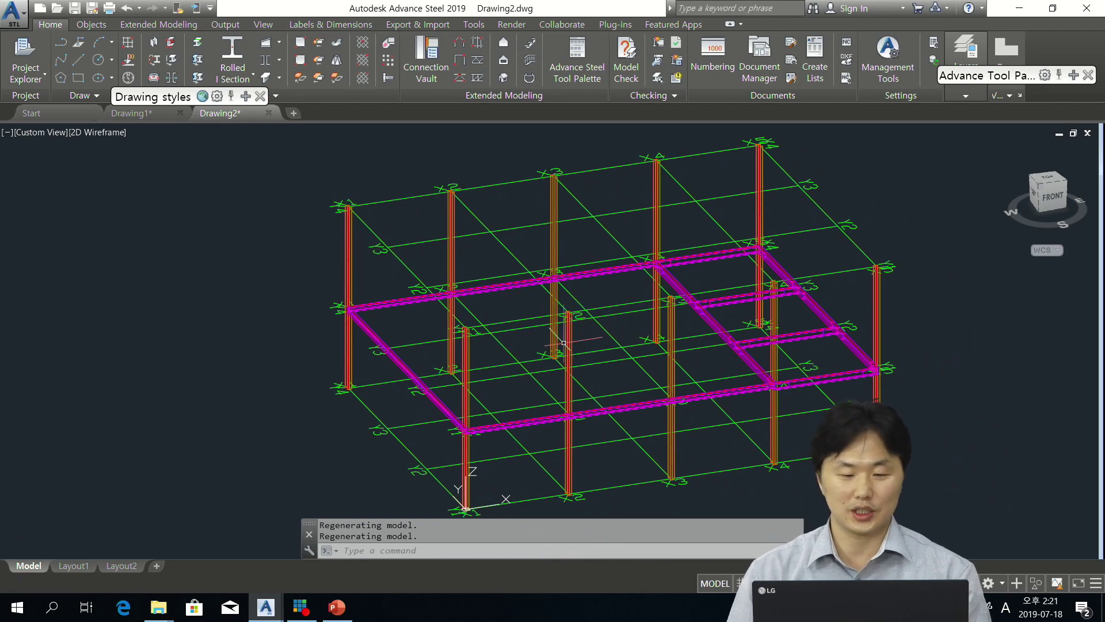
scroll(500, 320, up, 5)
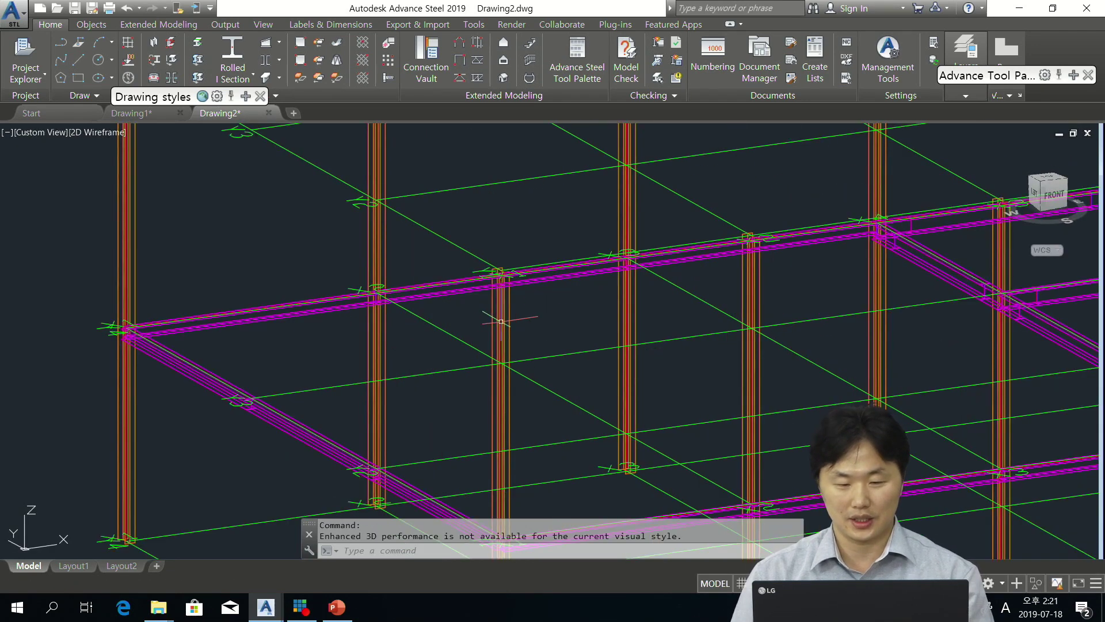
scroll(662, 288, down, 3)
scroll(757, 365, down, 2)
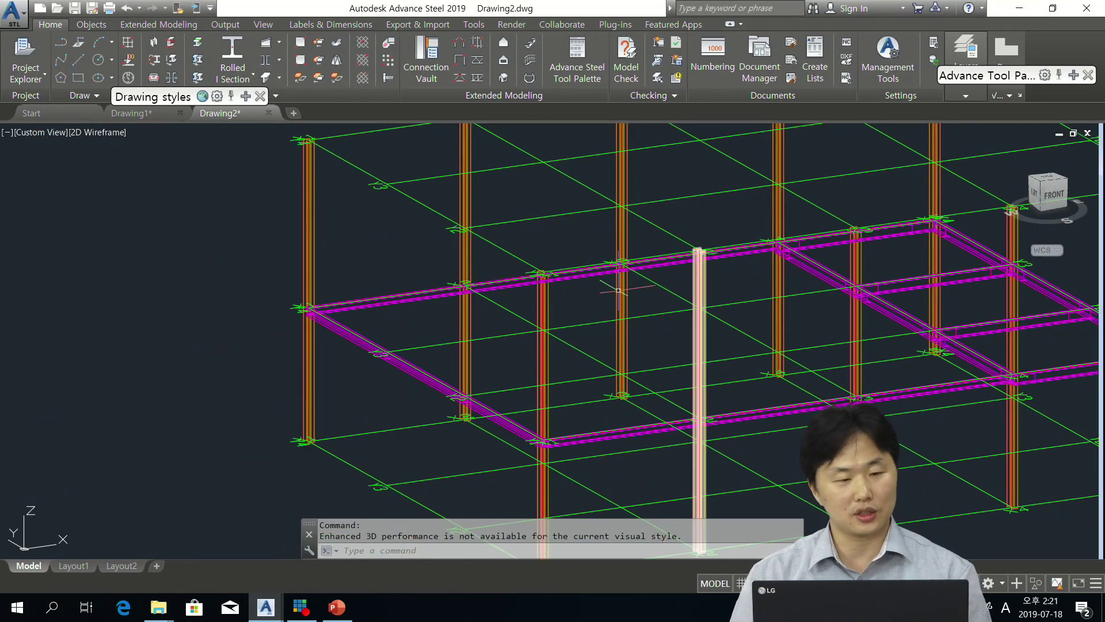
click(88, 133)
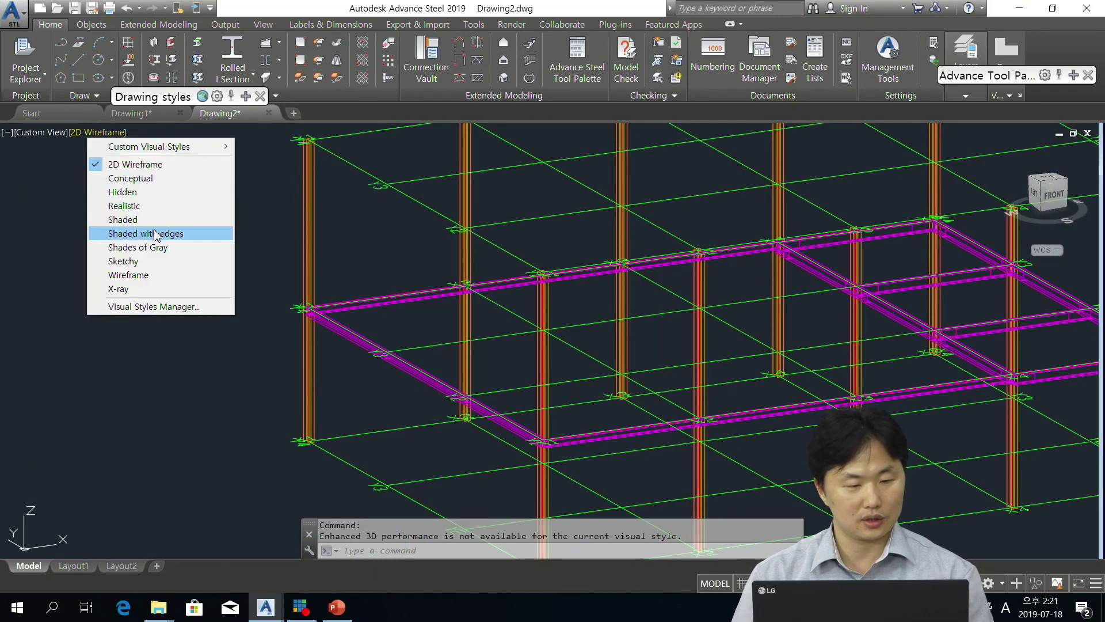
click(124, 229)
scroll(574, 284, down, 2)
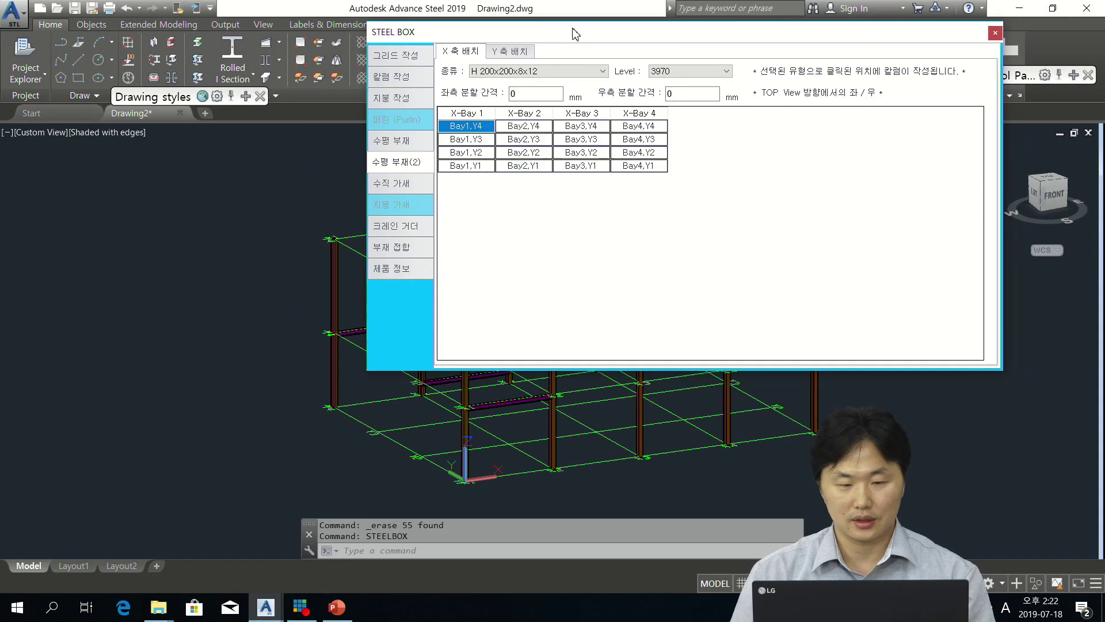
Step: Create L 75x75x6 vertical bracing in 1 Bay of the upper bays with a spacing of 300
click(408, 183)
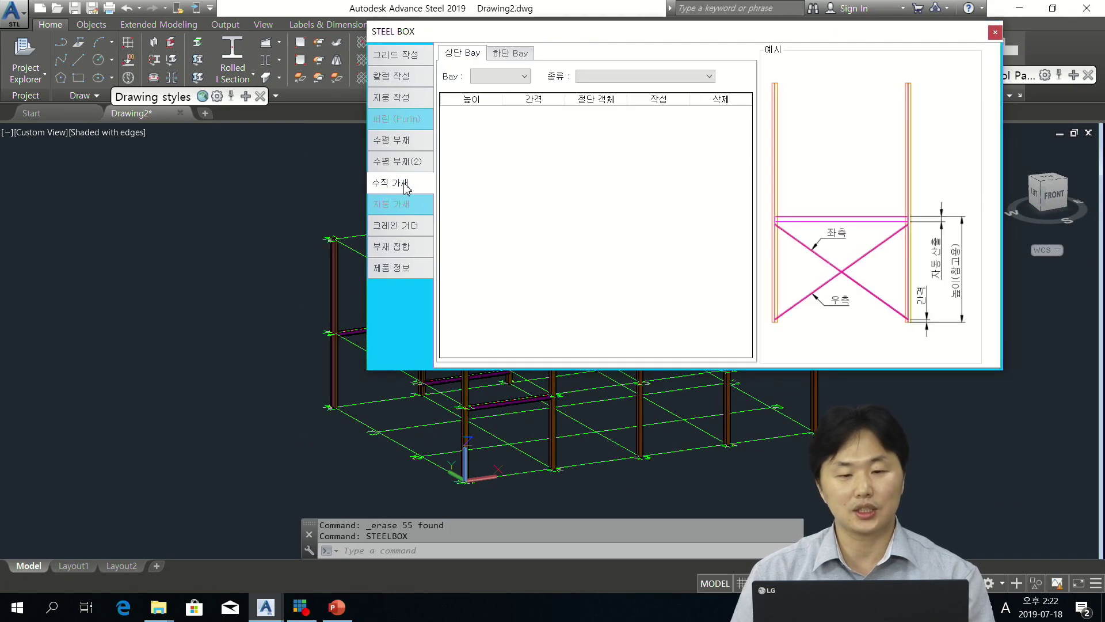
drag(556, 40, 368, 61)
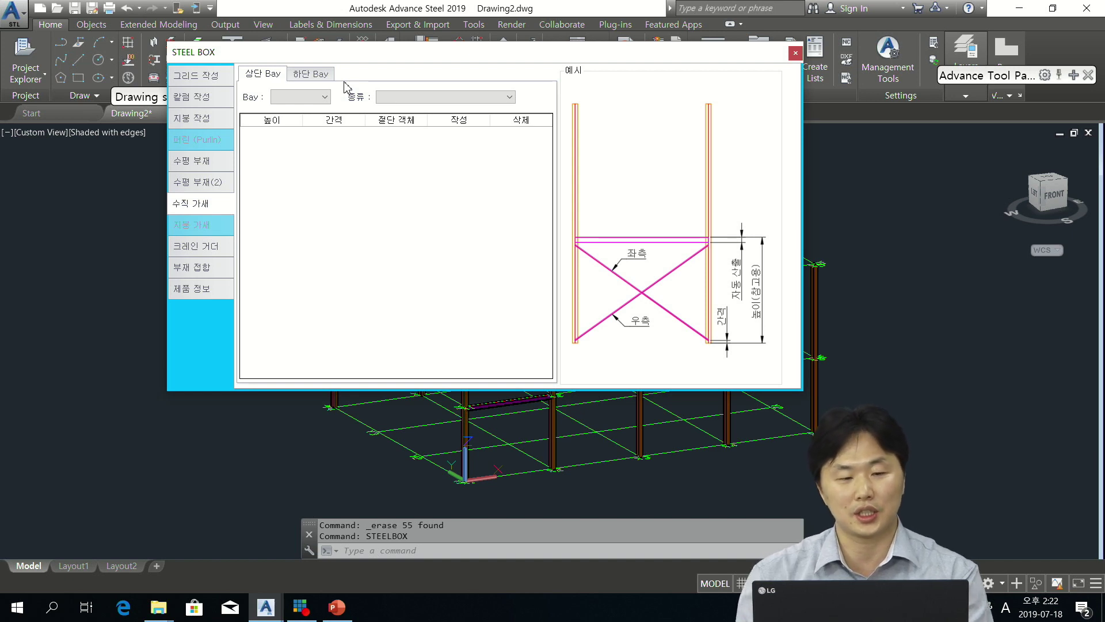
click(326, 96)
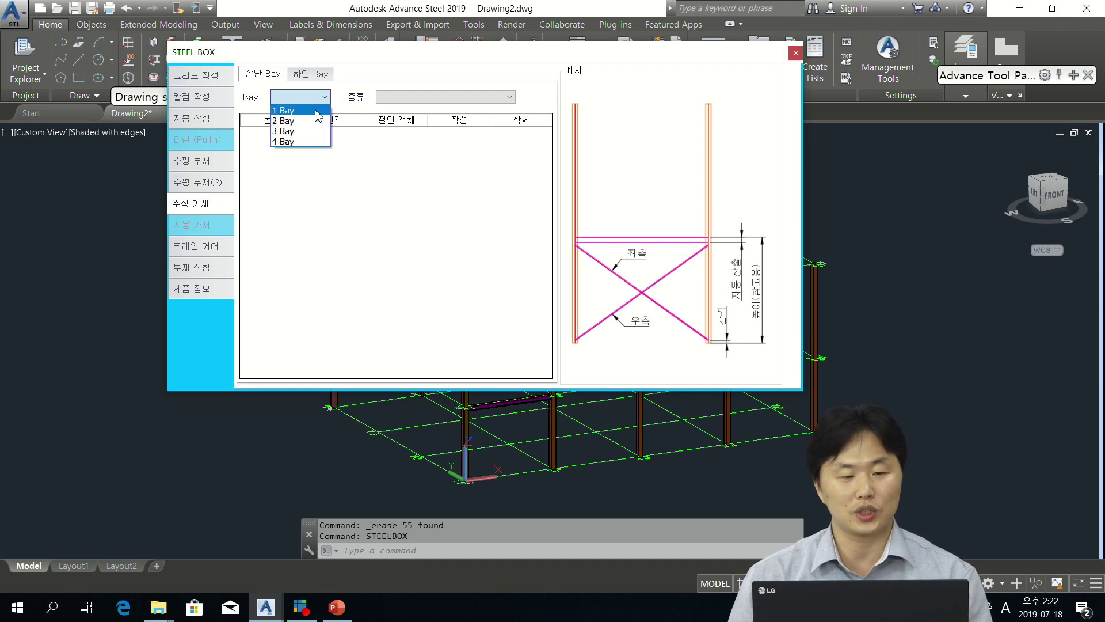
click(317, 110)
click(455, 97)
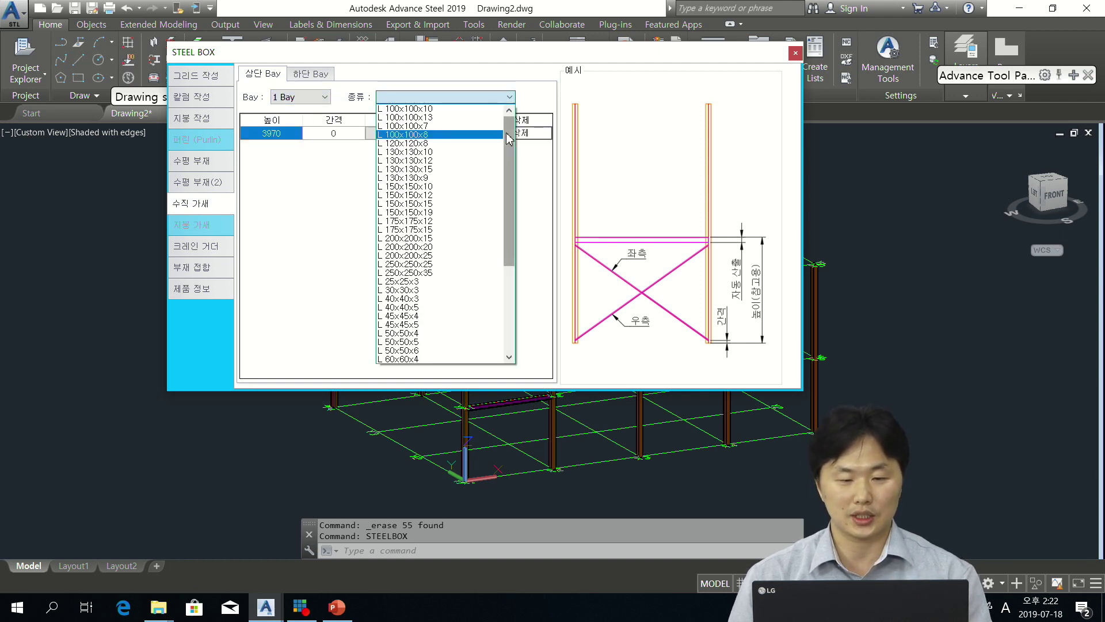
scroll(458, 259, down, 5)
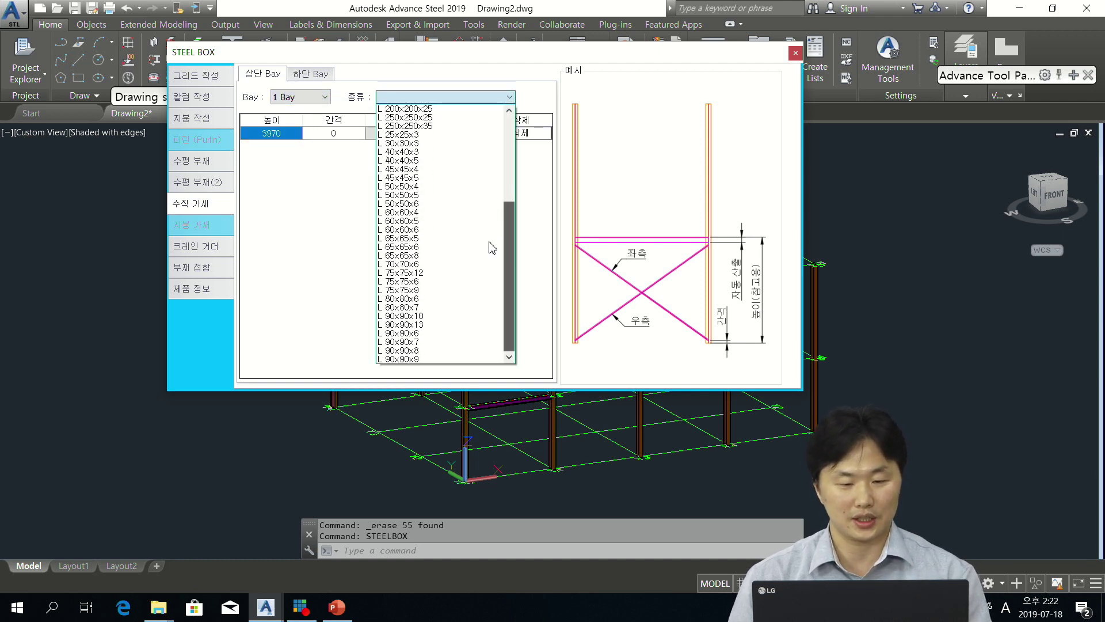
click(426, 282)
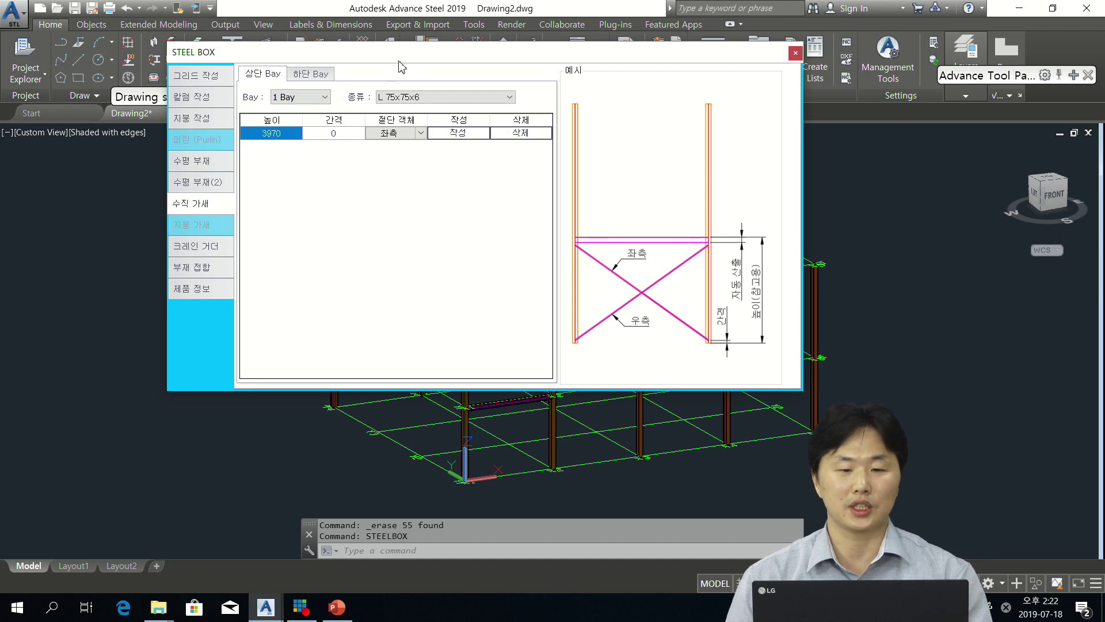
click(344, 135)
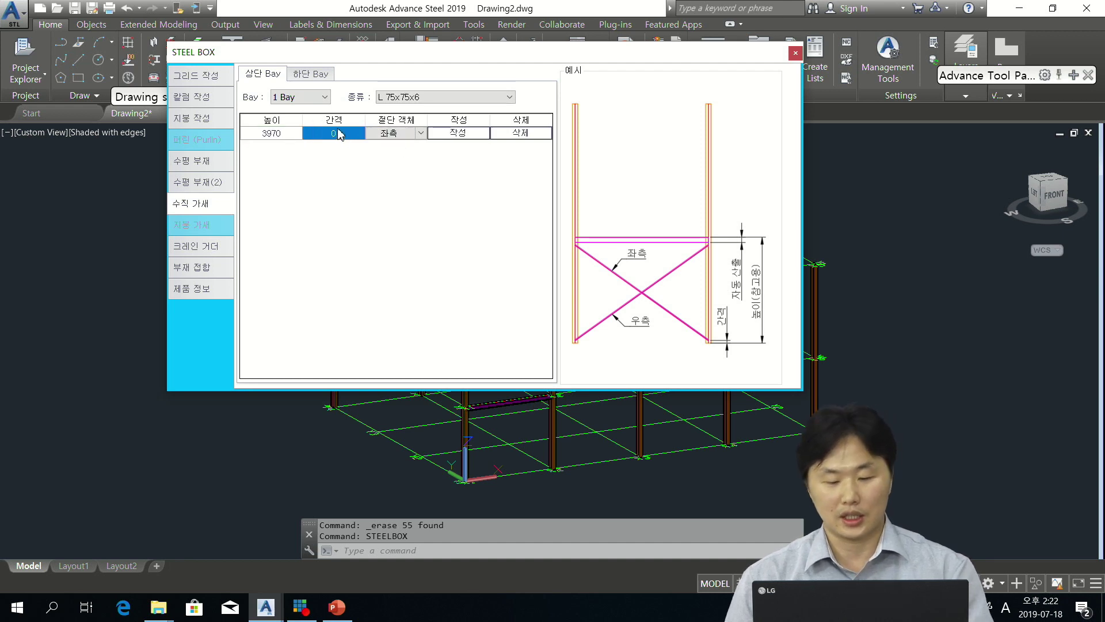
text(300)
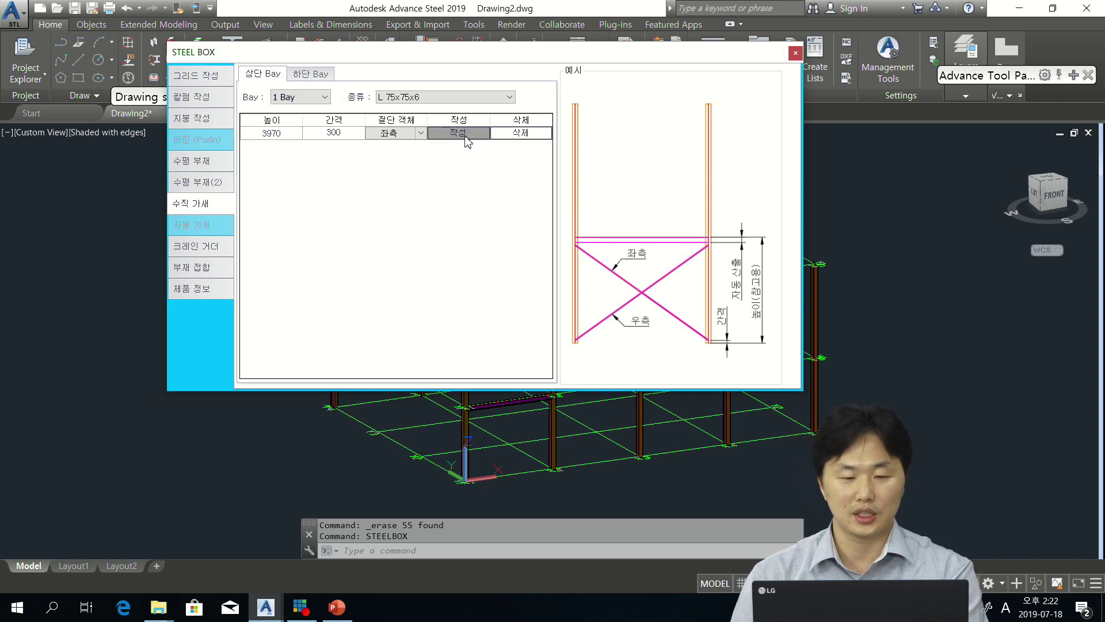
click(467, 139)
Step: Examine the new cross bracing from the back of the frame and select its split diagonal piece
drag(439, 58, 397, 57)
key(Escape)
shift+middle_drag(271, 362, 575, 333)
scroll(733, 409, up, 5)
shift+middle_drag(734, 409, 553, 300)
scroll(554, 300, down, 6)
click(517, 330)
scroll(535, 345, up, 5)
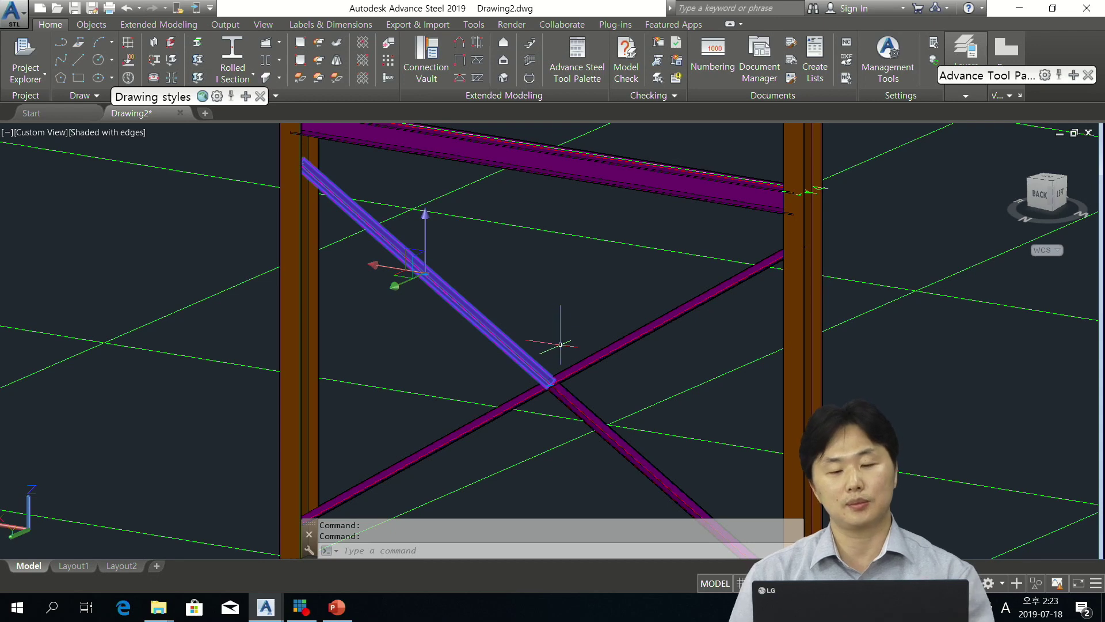
scroll(561, 342, down, 6)
shift+middle_drag(852, 279, 607, 334)
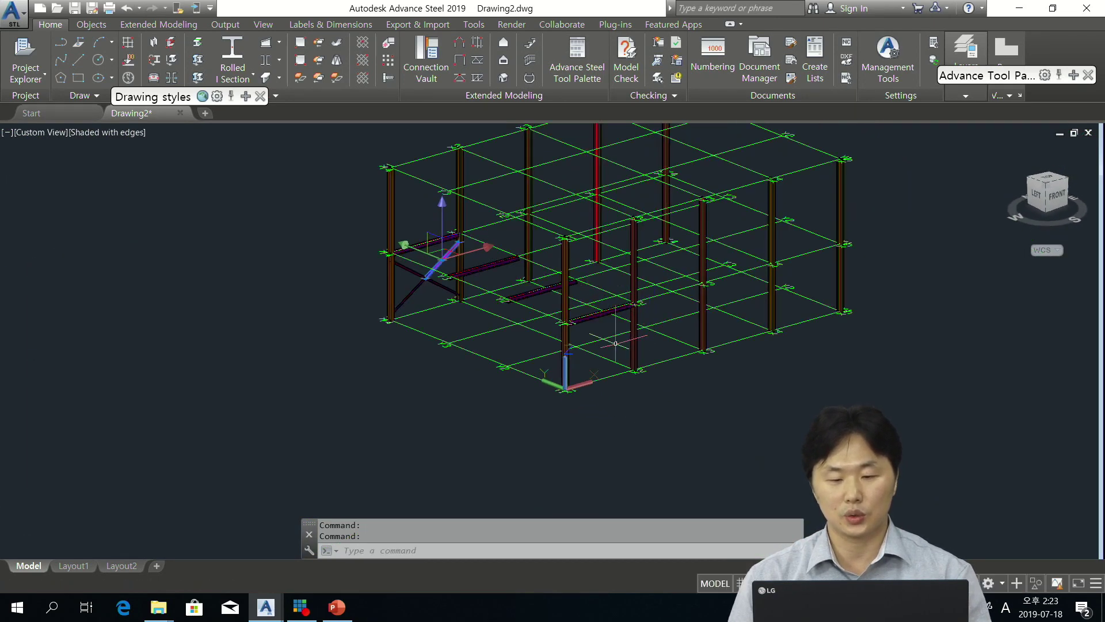
scroll(608, 342, up, 4)
Step: Create L 75x75x6 vertical bracing in 1 Bay of the lower bays with a spacing of 300, and check one of its diagonals
mouse_move(300, 608)
click(346, 547)
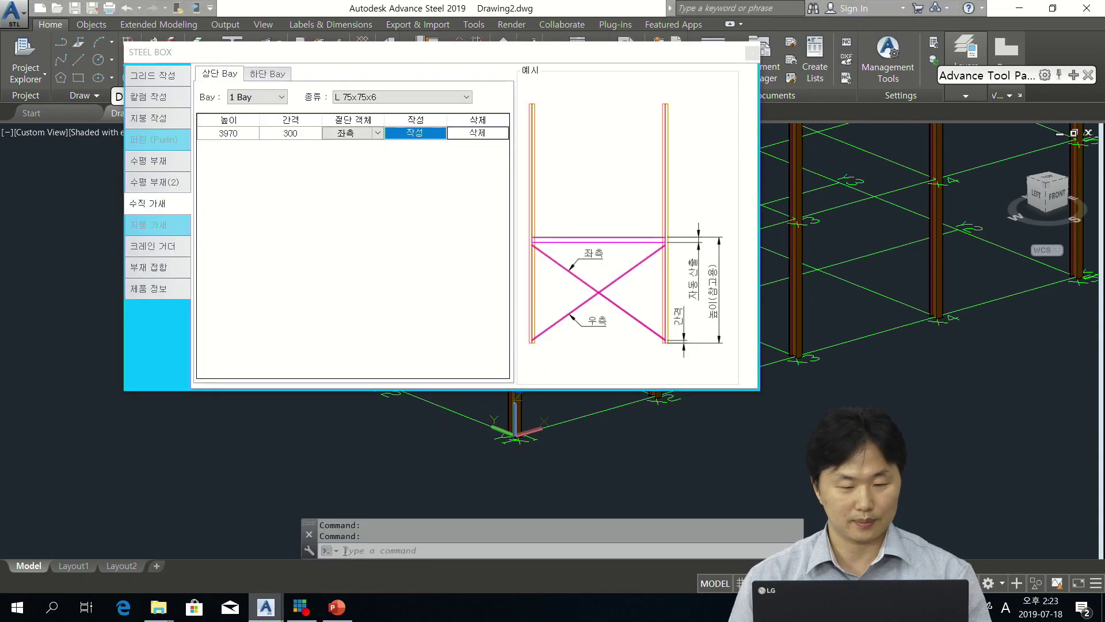
click(266, 76)
click(274, 97)
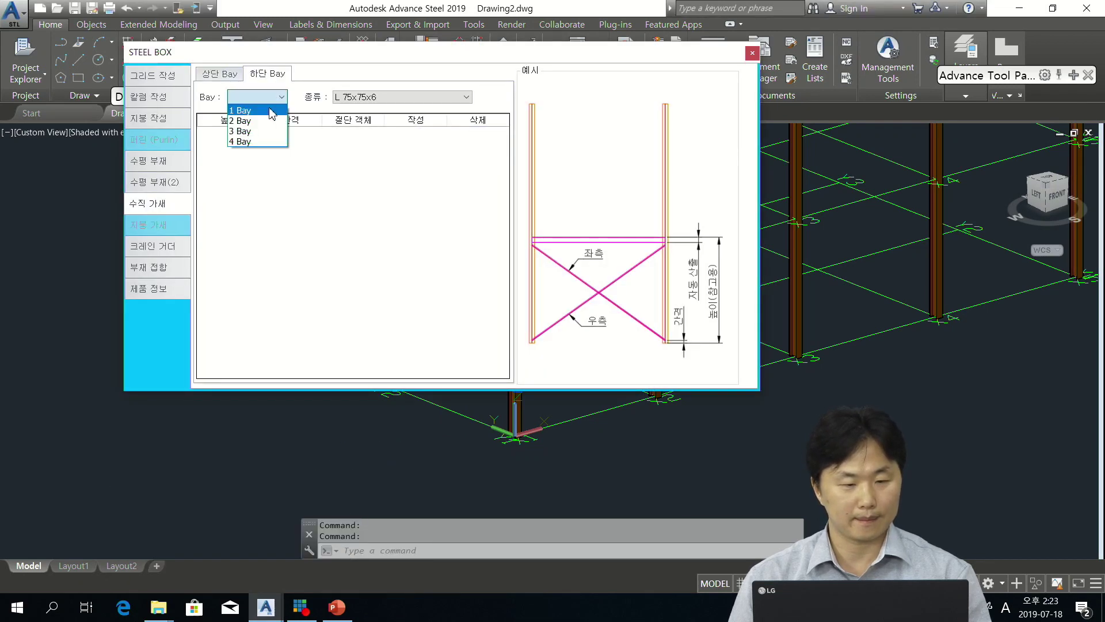
click(272, 112)
click(306, 135)
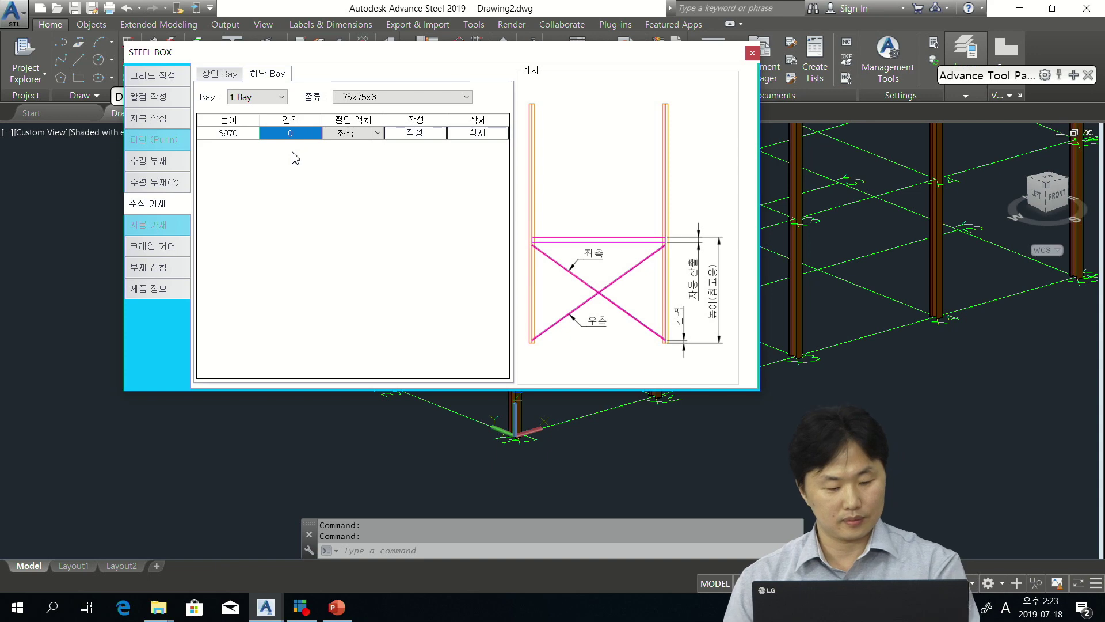
text(300)
click(420, 133)
scroll(570, 368, up, 3)
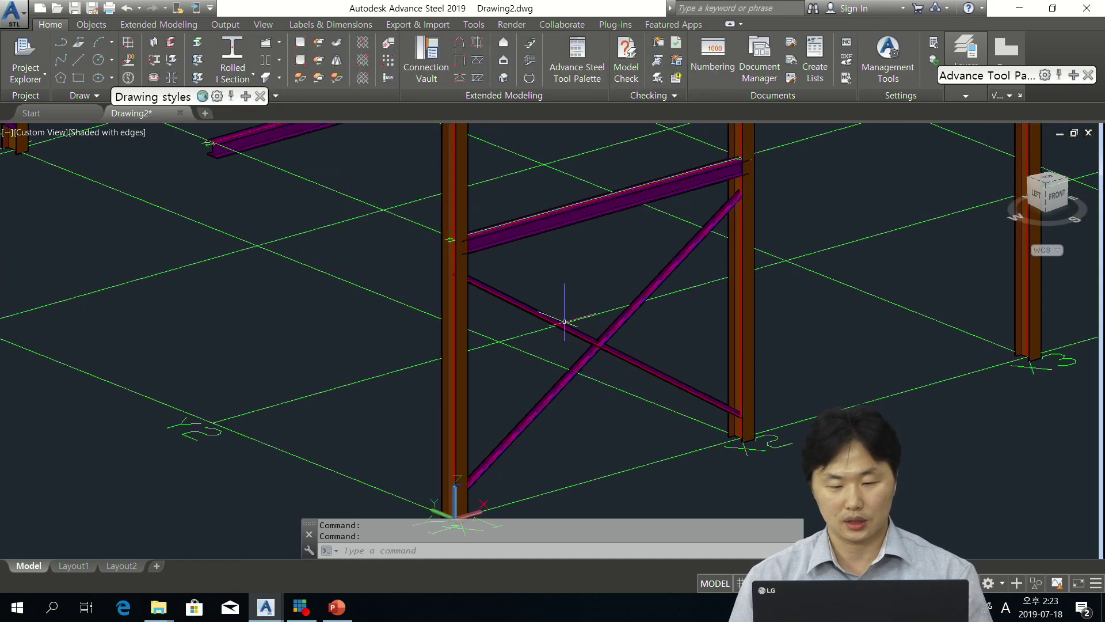
click(700, 389)
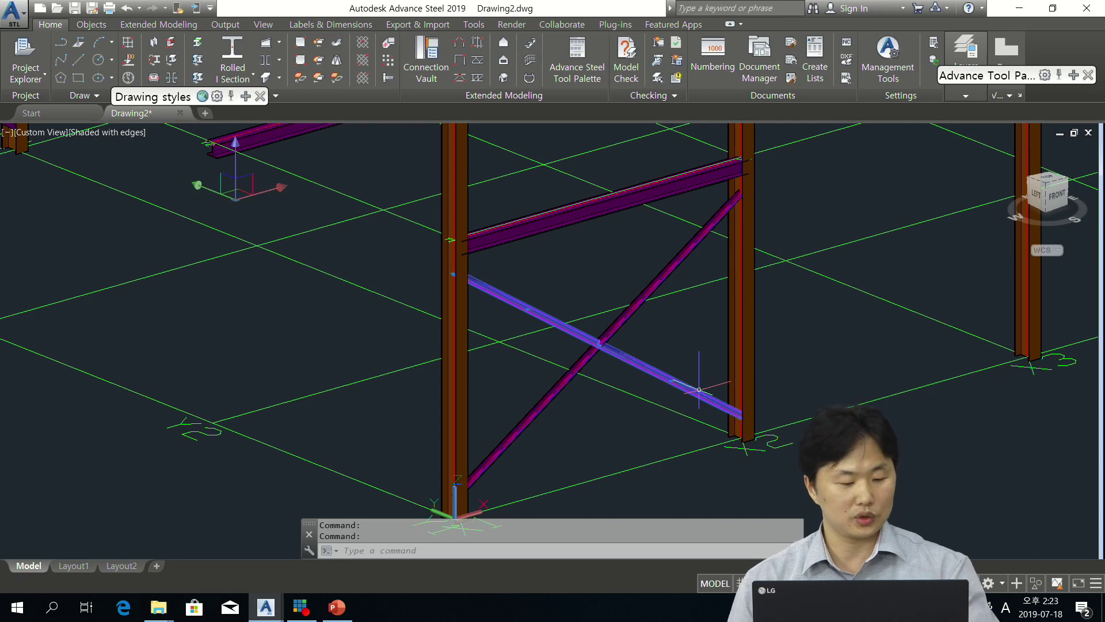
key(Escape)
Step: Change the cut member of the lower 1 Bay bracing to 우측 (right side) and create the bracing again
mouse_move(265, 607)
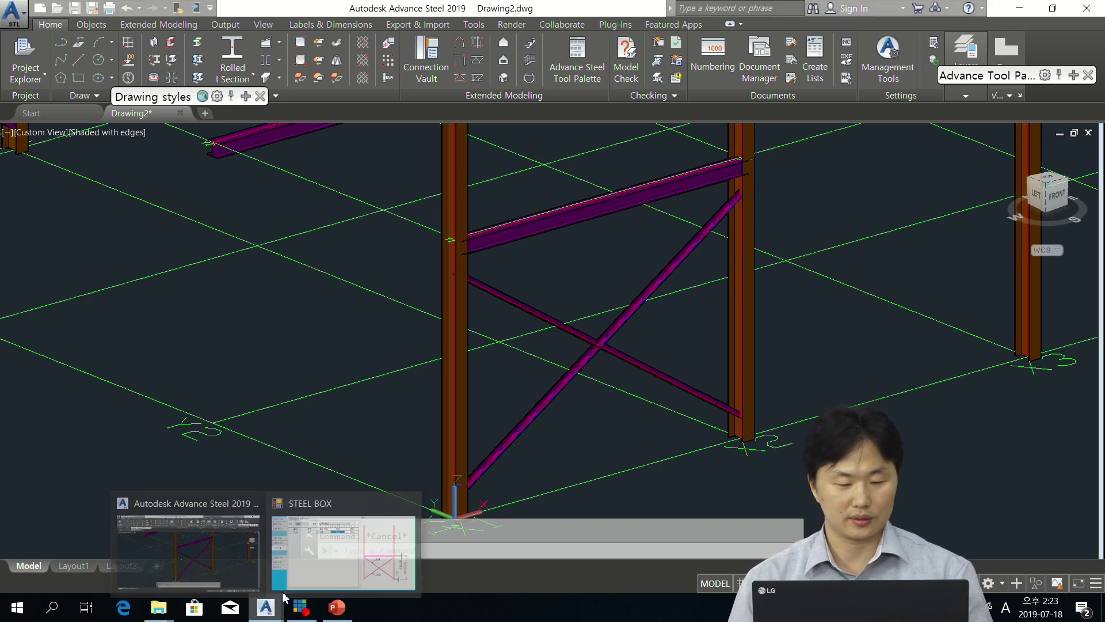
click(354, 576)
click(369, 138)
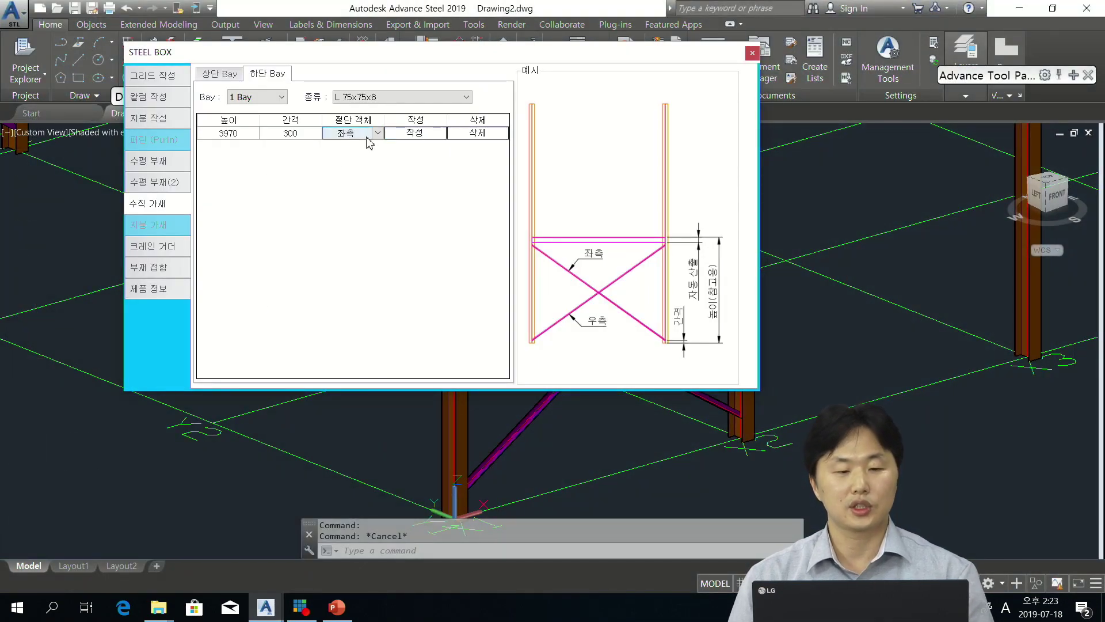
click(378, 135)
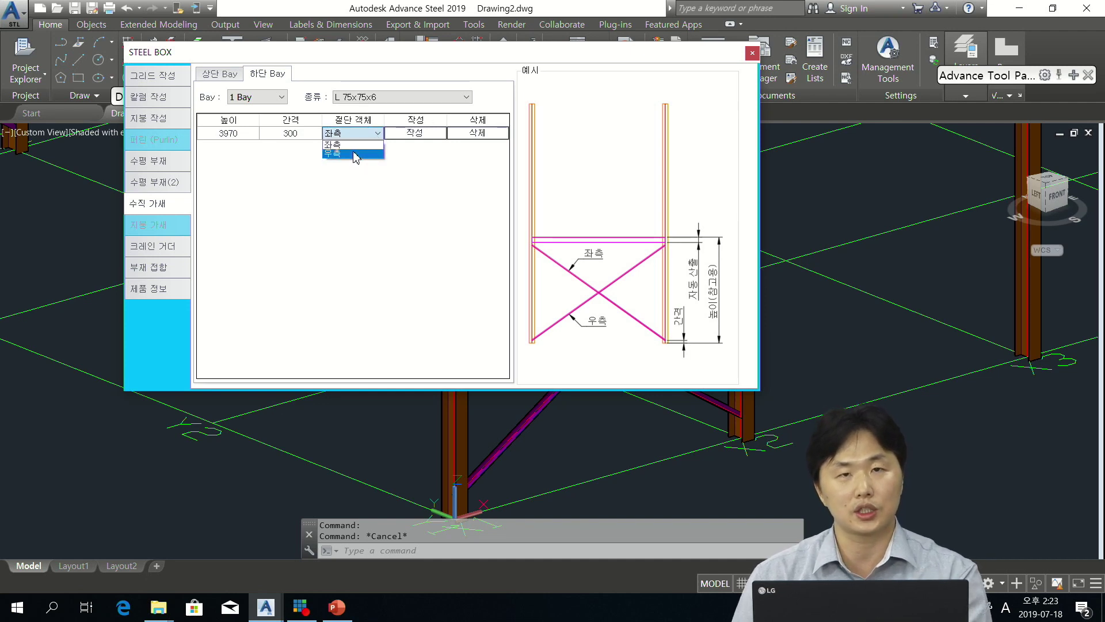
click(354, 154)
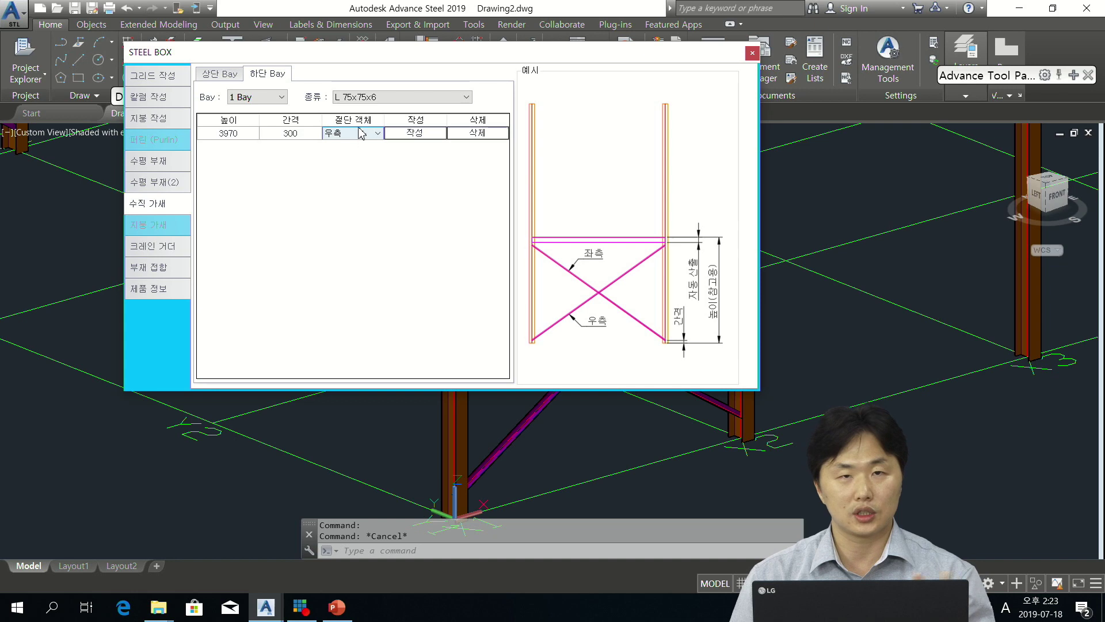
click(431, 135)
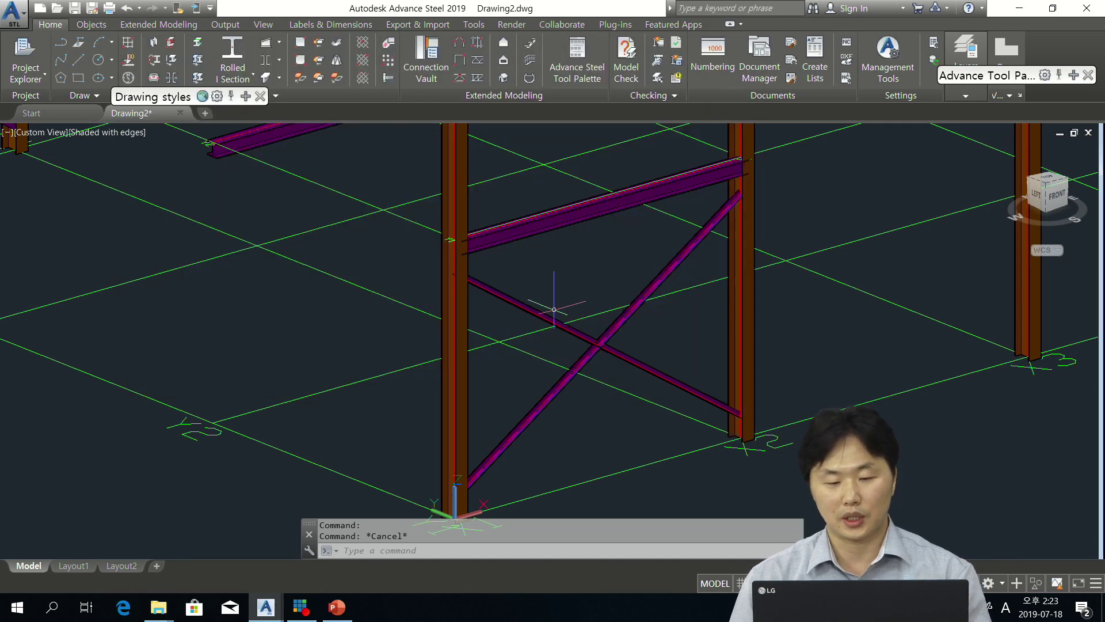
Step: Examine the recreated lower-bay bracing by selecting its diagonals to check which one is split
scroll(556, 316, up, 3)
click(585, 342)
click(707, 283)
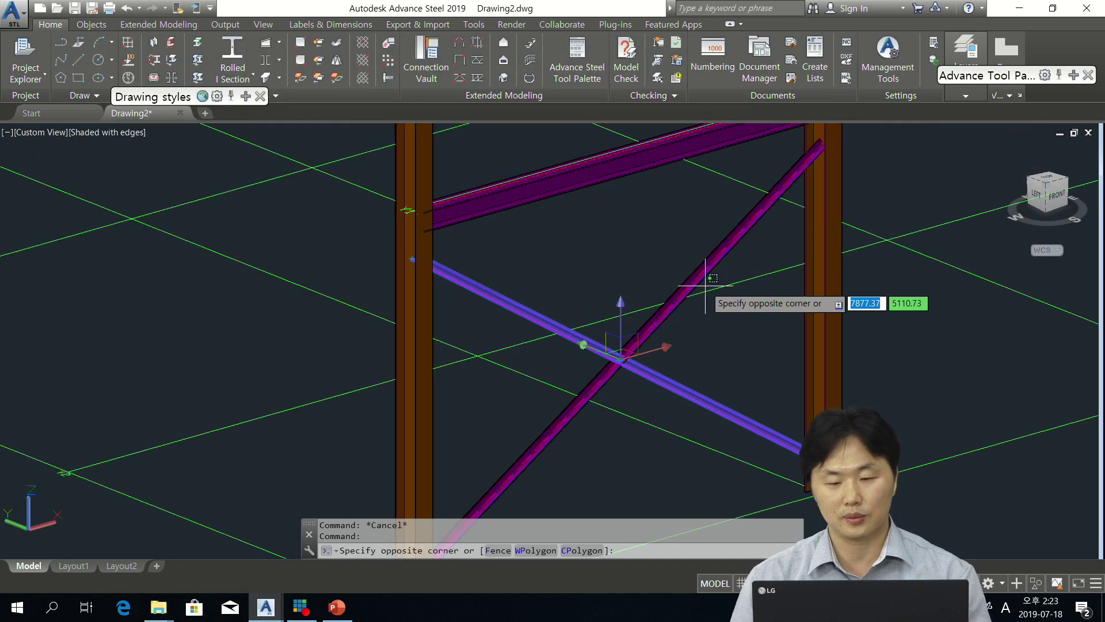
click(693, 273)
key(Escape)
click(587, 391)
middle_drag(685, 422, 653, 367)
scroll(626, 340, down, 5)
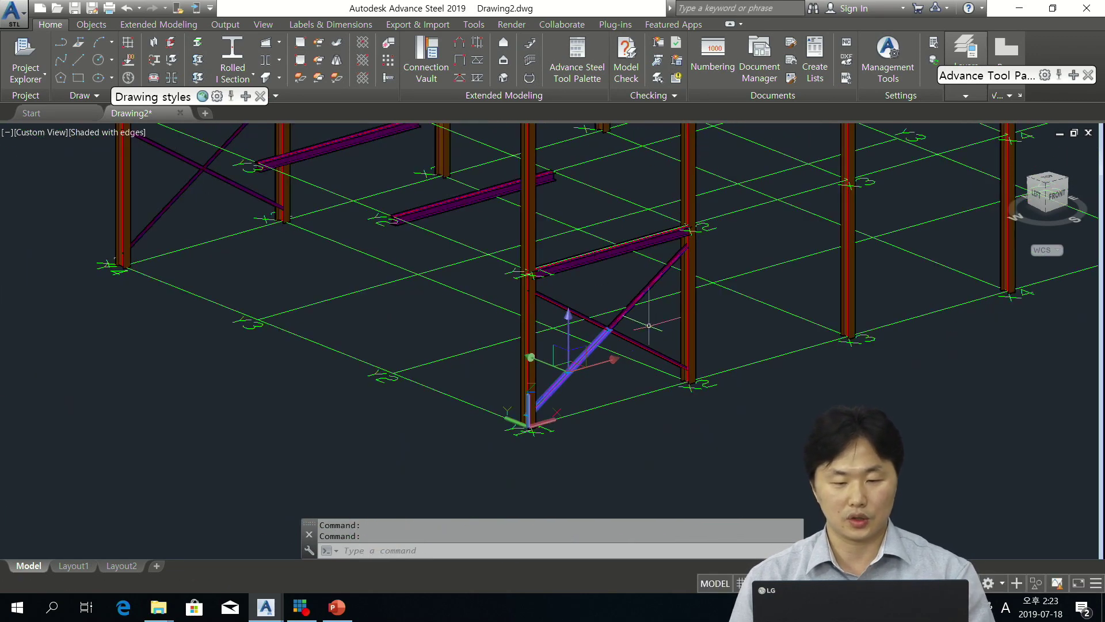
shift+middle_drag(649, 326, 625, 324)
Step: Create the roof ridge beam with section H 250x125x6x9
mouse_move(262, 610)
click(346, 538)
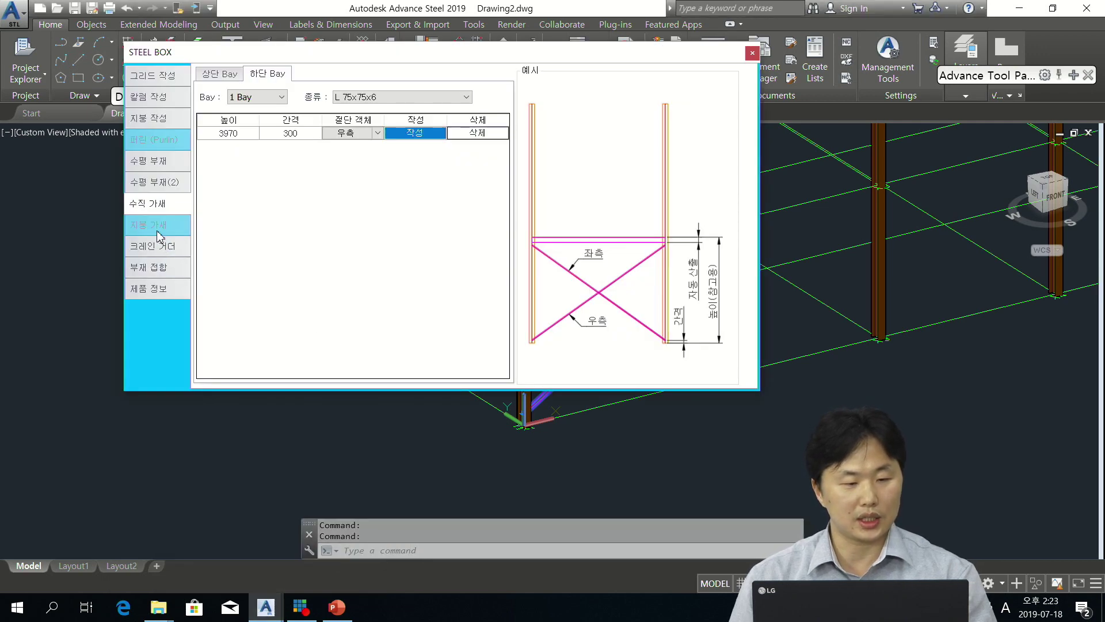
click(167, 121)
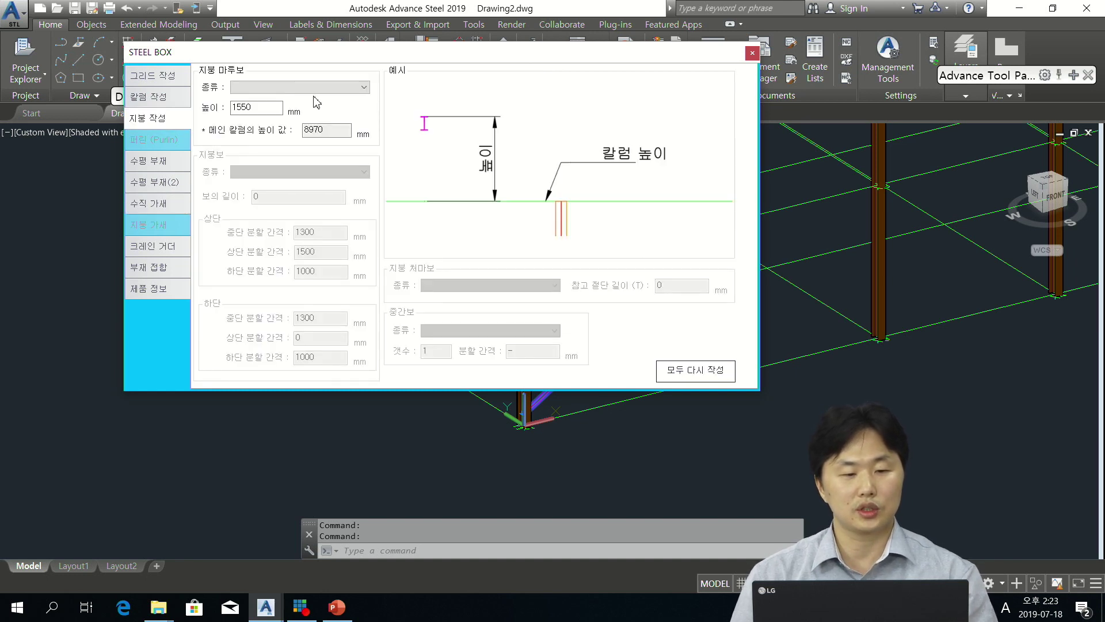
click(315, 87)
mouse_move(364, 115)
mouse_down()
mouse_move(364, 236)
mouse_move(363, 134)
mouse_up()
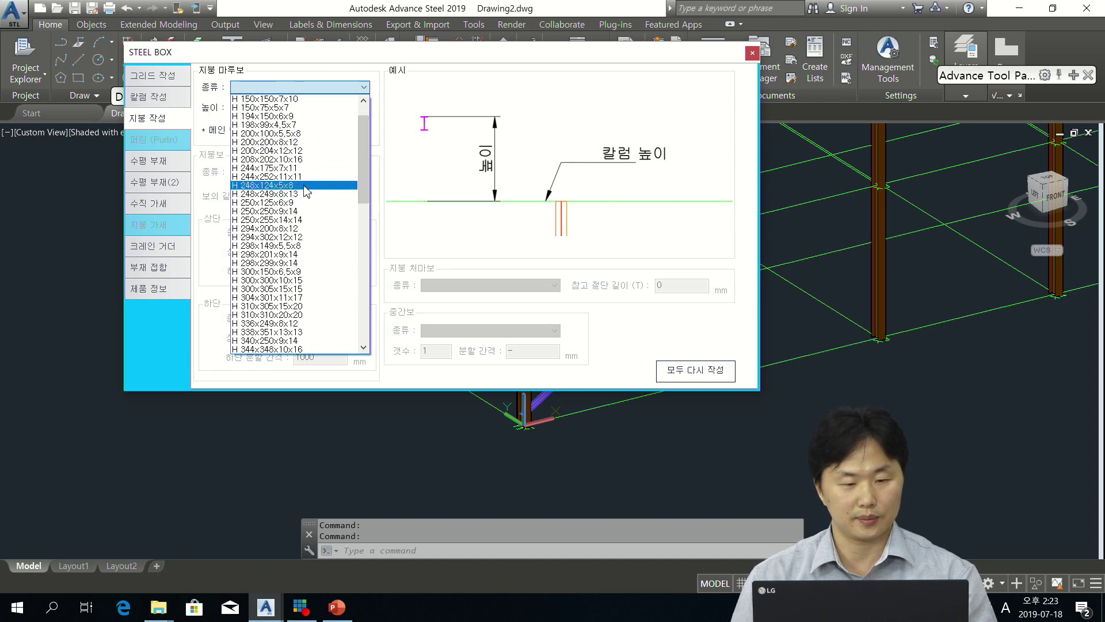
scroll(288, 195, down, 1)
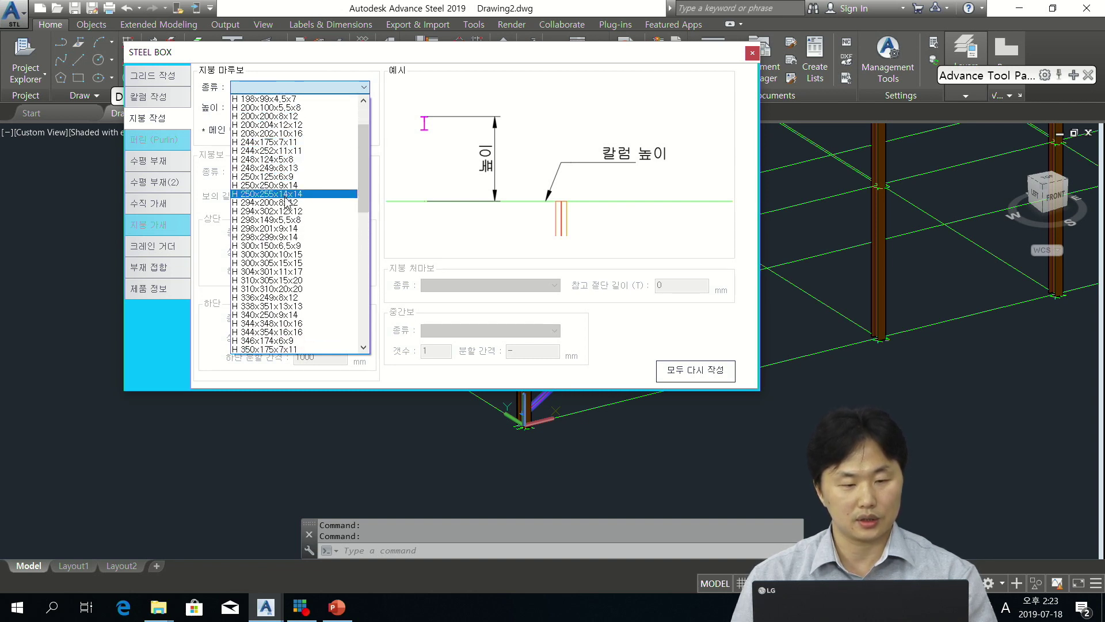
click(286, 177)
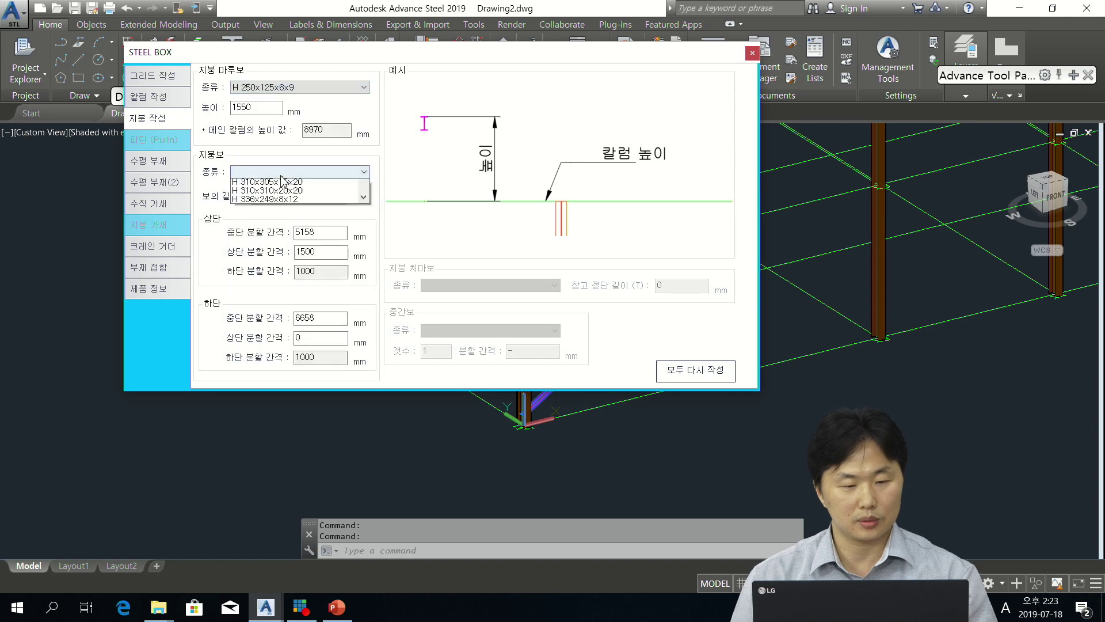
Step: Create the roof rafters with section H 500x200x10x16
click(287, 172)
drag(364, 216, 366, 245)
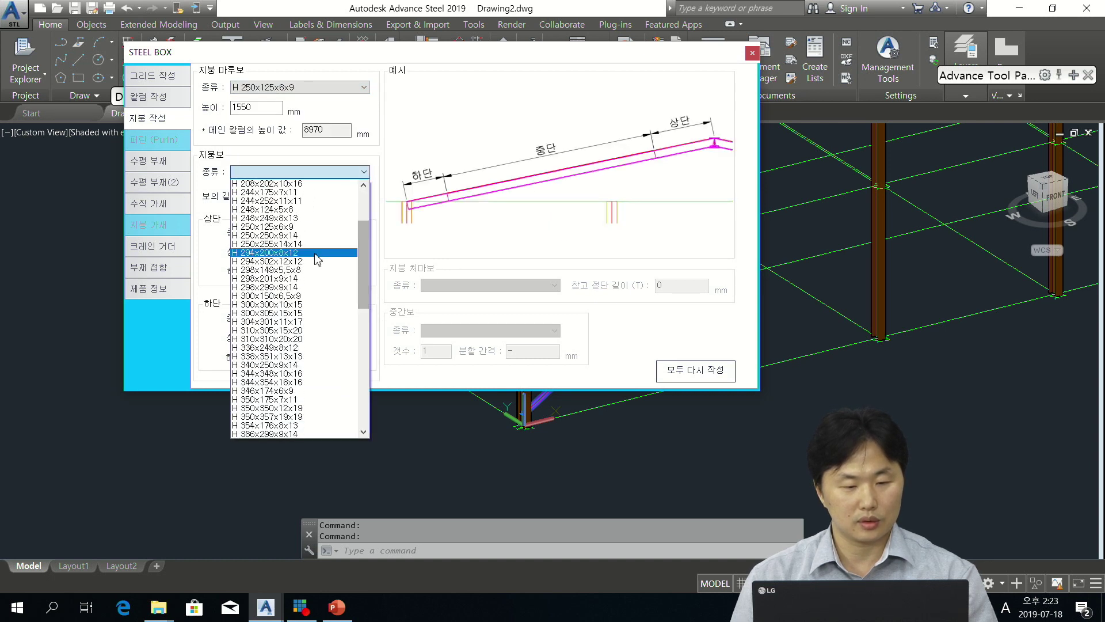
scroll(303, 345, down, 3)
scroll(304, 353, down, 6)
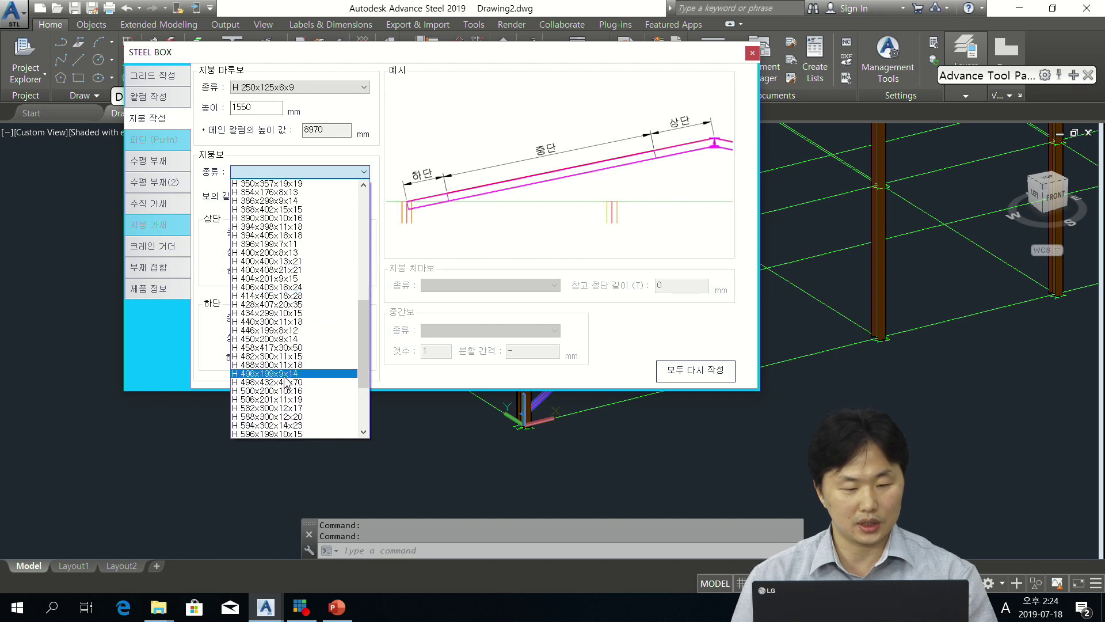
click(294, 390)
Step: Create the roof eaves beams and the intermediate roof beams, both with section H 250x125x6x9
click(426, 287)
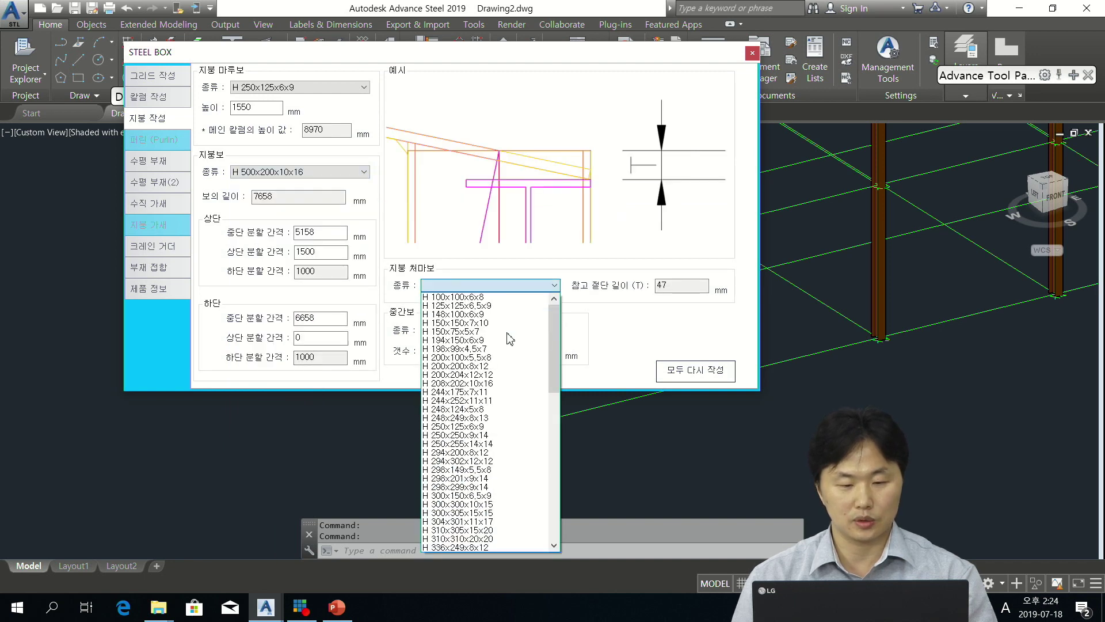
drag(553, 320, 553, 362)
scroll(551, 362, up, 1)
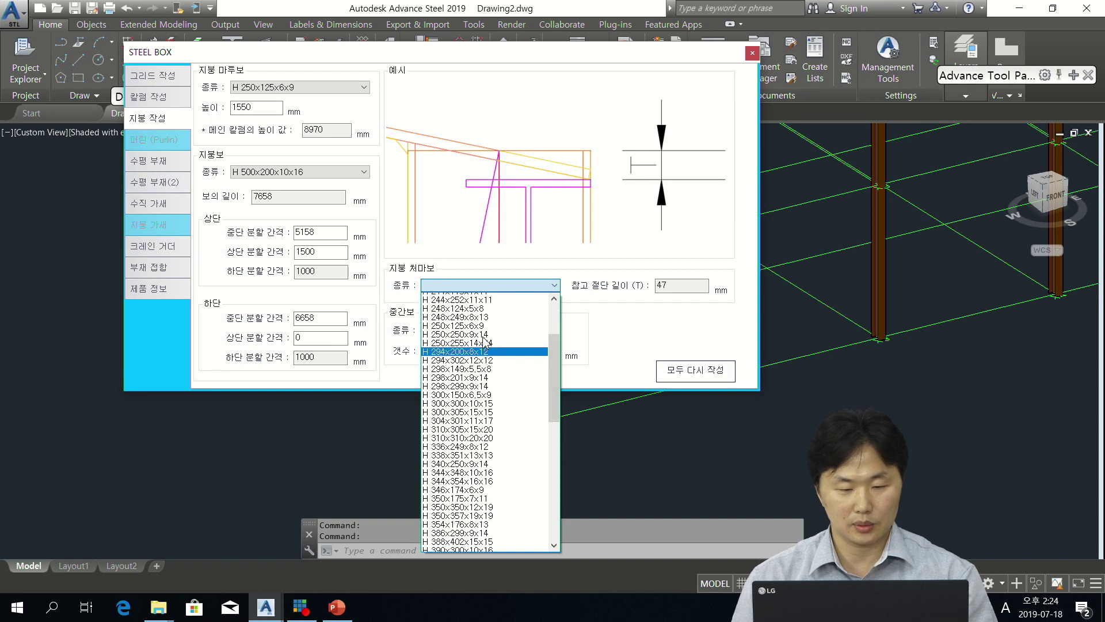
click(478, 340)
click(536, 332)
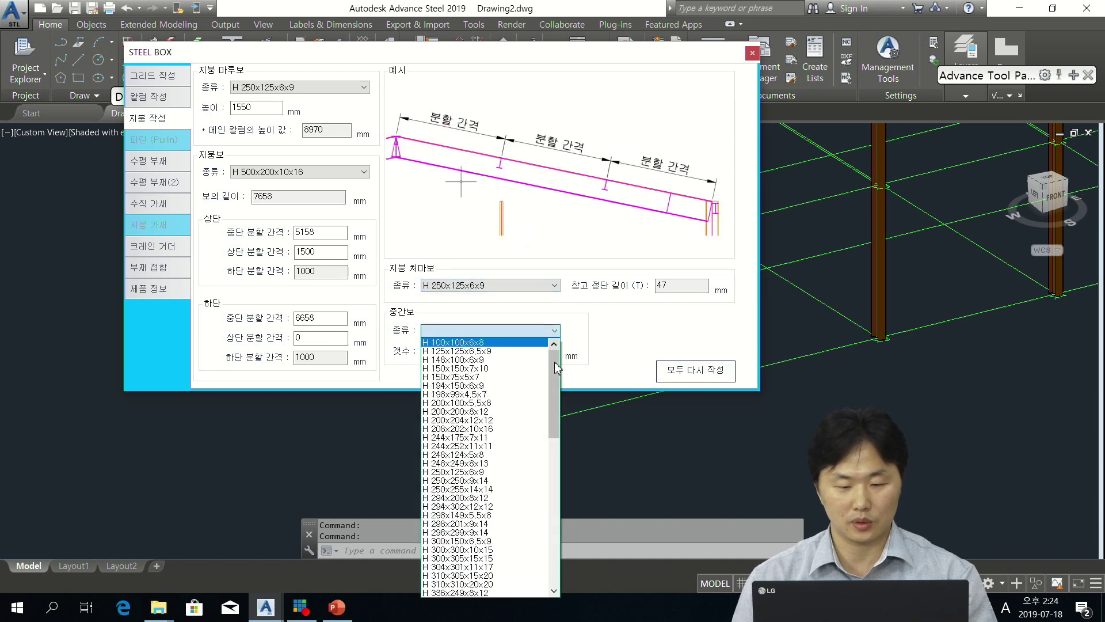
scroll(508, 433, down, 1)
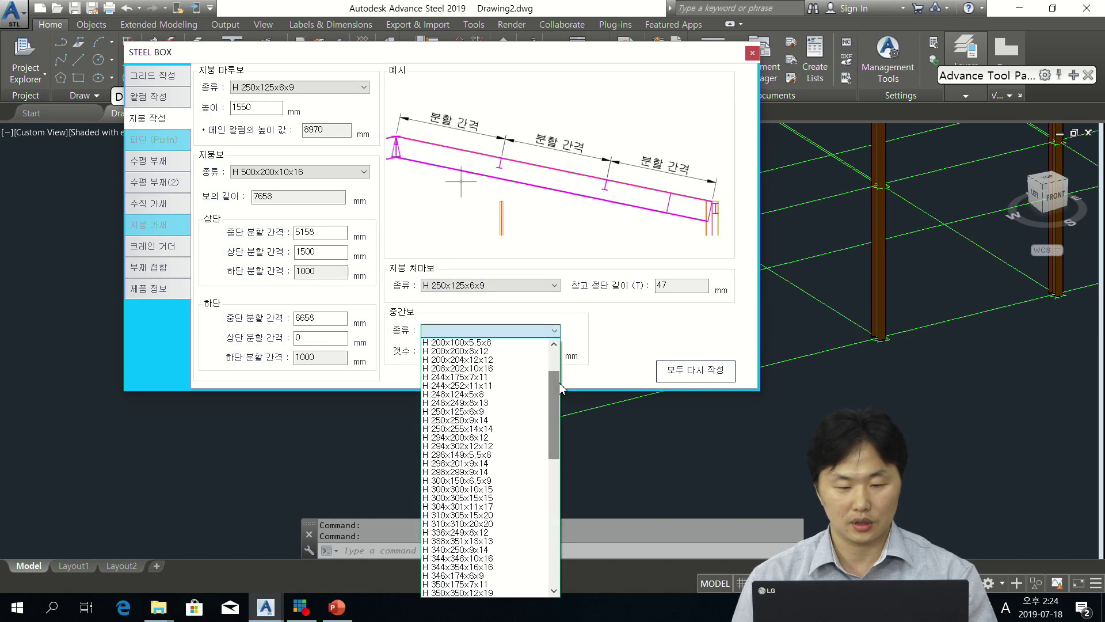
click(503, 412)
Step: Open the roof bracing (지붕 가새) settings and show the whole frame in top view
click(159, 230)
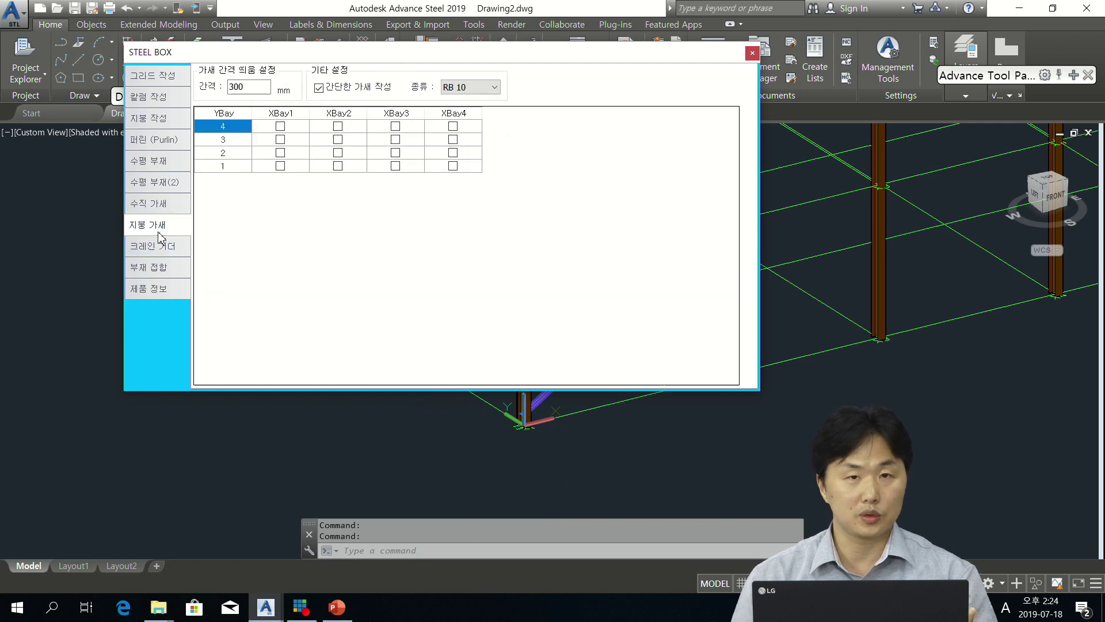
drag(341, 55, 273, 68)
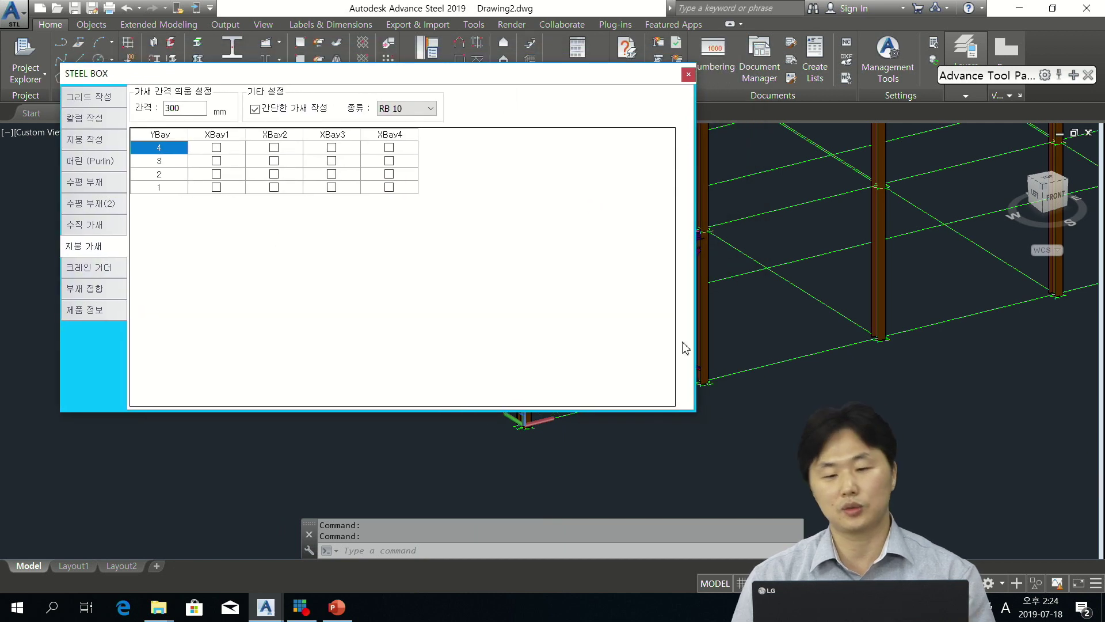
key(Escape)
click(1048, 185)
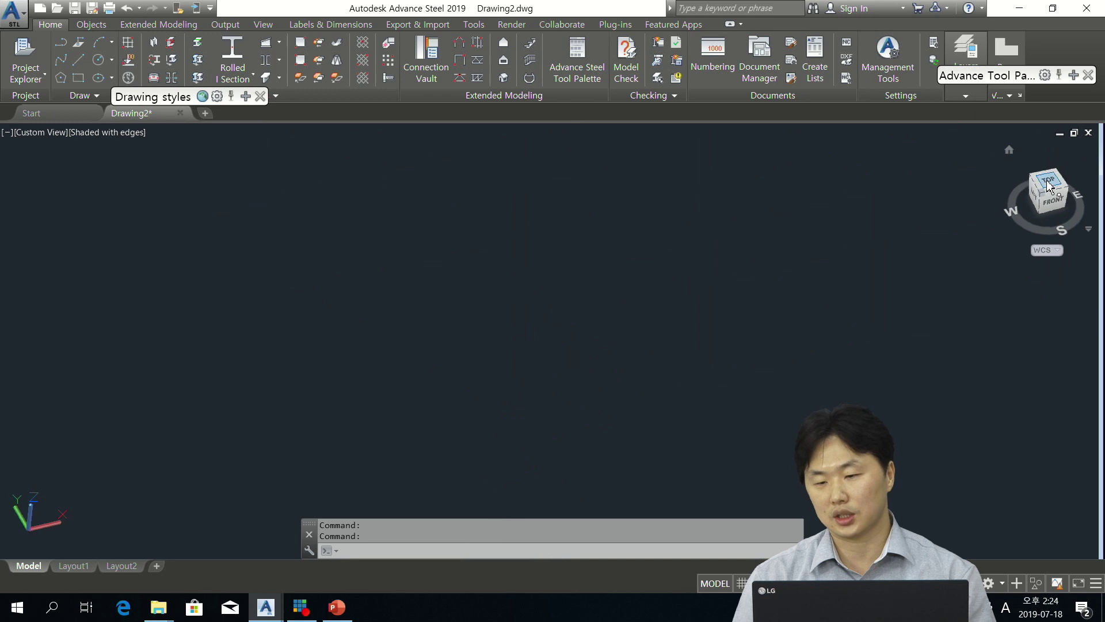
scroll(823, 293, down, 5)
middle_drag(821, 274, 568, 306)
scroll(719, 281, up, 6)
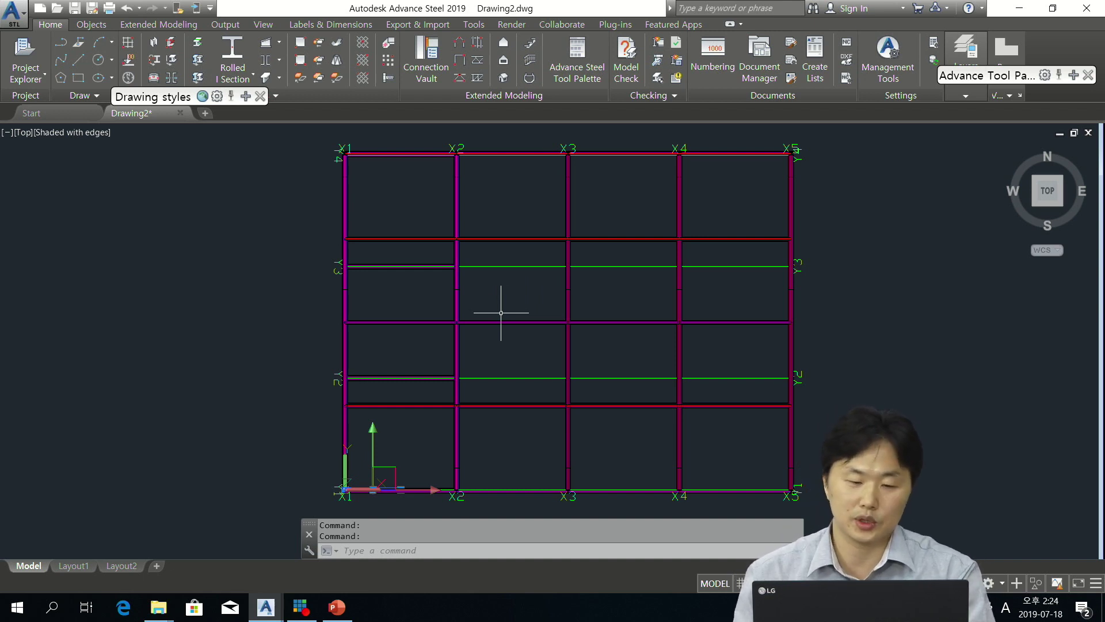
click(379, 175)
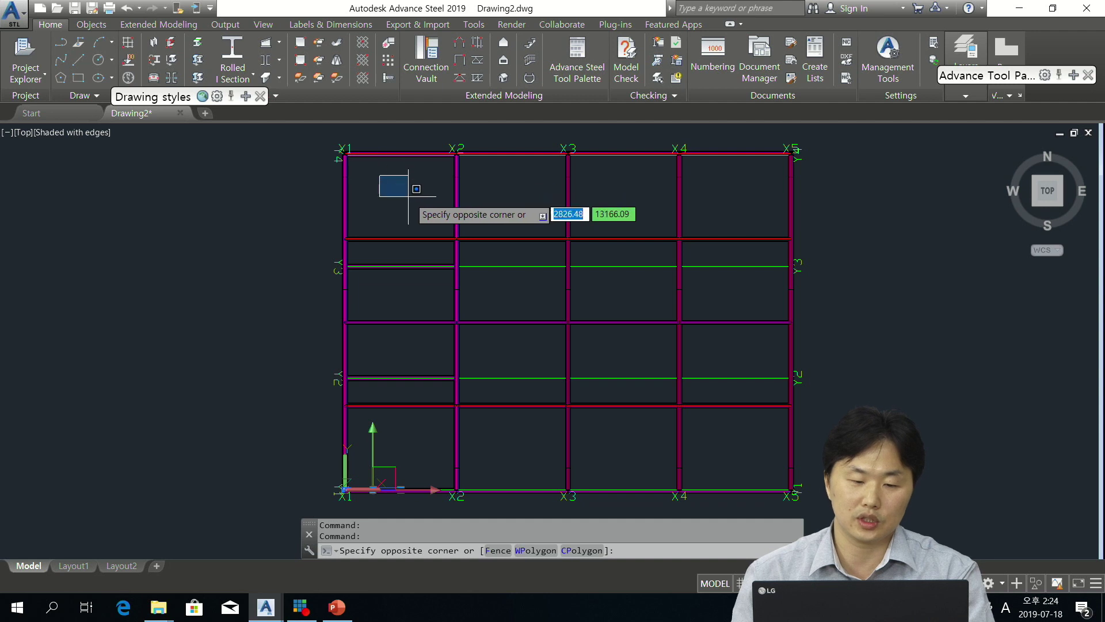
click(439, 224)
click(478, 176)
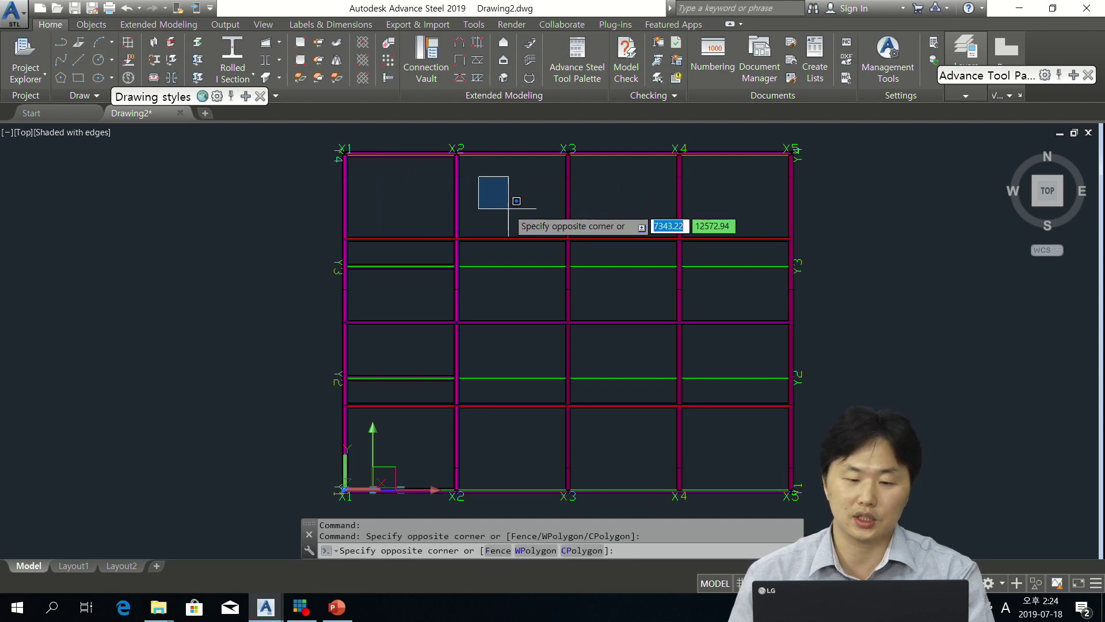
click(540, 234)
click(593, 178)
click(652, 219)
click(704, 171)
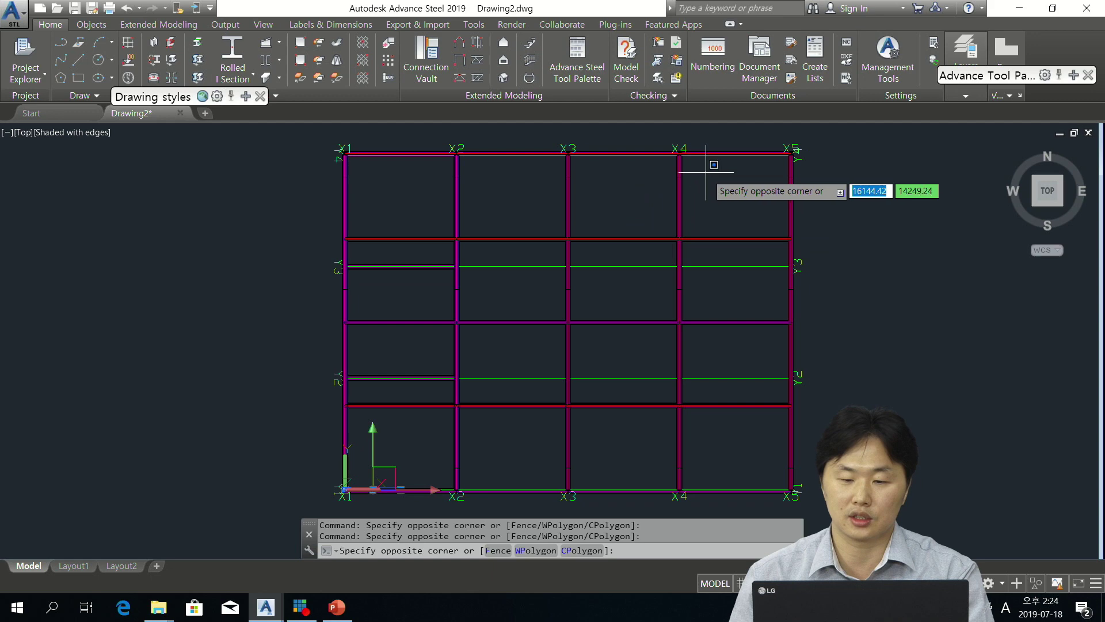
click(760, 218)
Step: Add RB 10 roof bracing in YBay 4 across XBay1 to XBay4, using simple bracing and a 300 mm offset
middle_drag(302, 255, 525, 273)
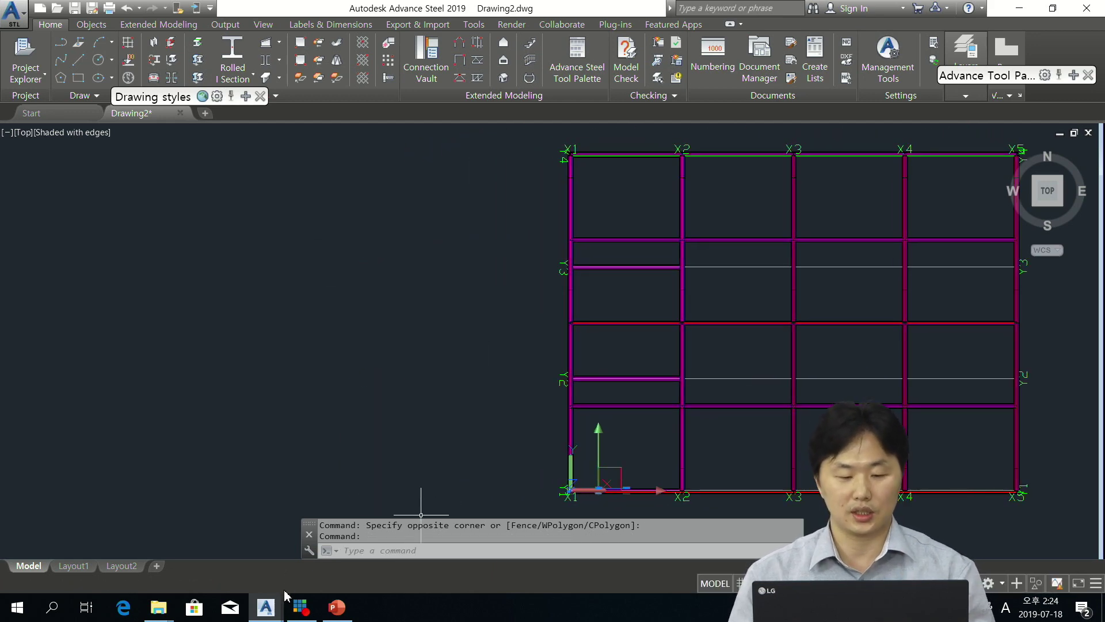
mouse_move(265, 607)
click(358, 567)
mouse_move(376, 87)
mouse_down()
mouse_move(282, 159)
mouse_move(250, 162)
mouse_up()
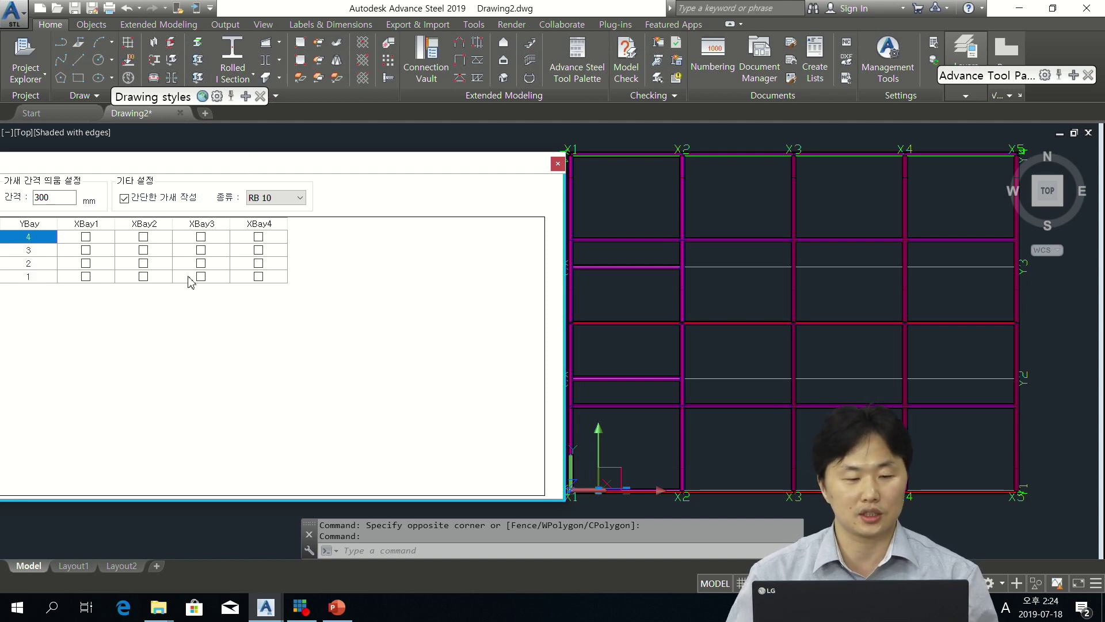
click(86, 238)
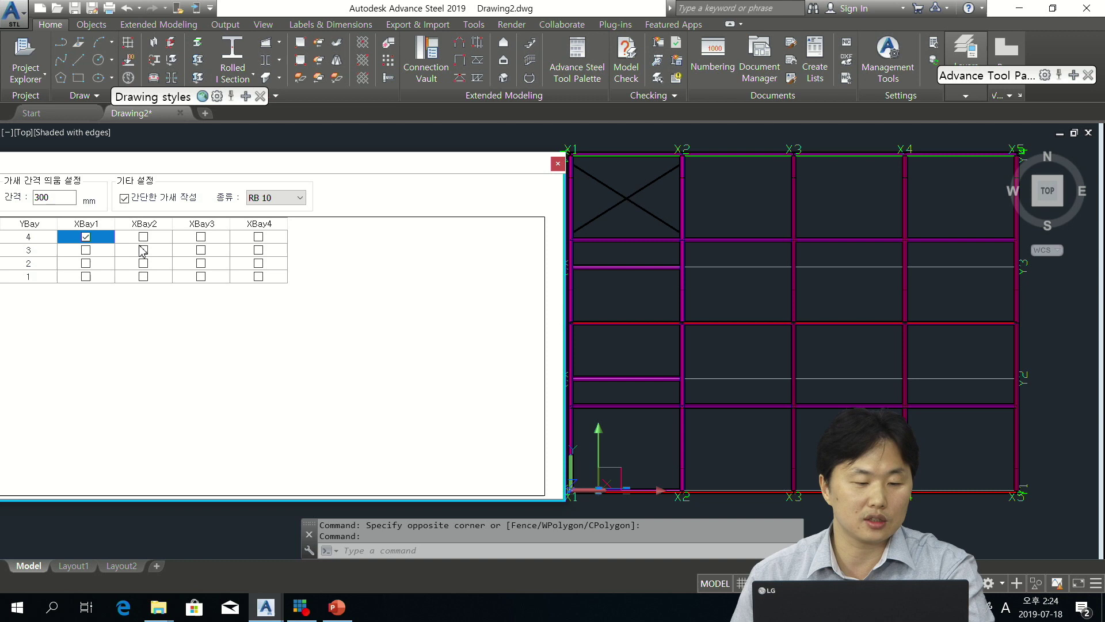
click(143, 237)
click(201, 238)
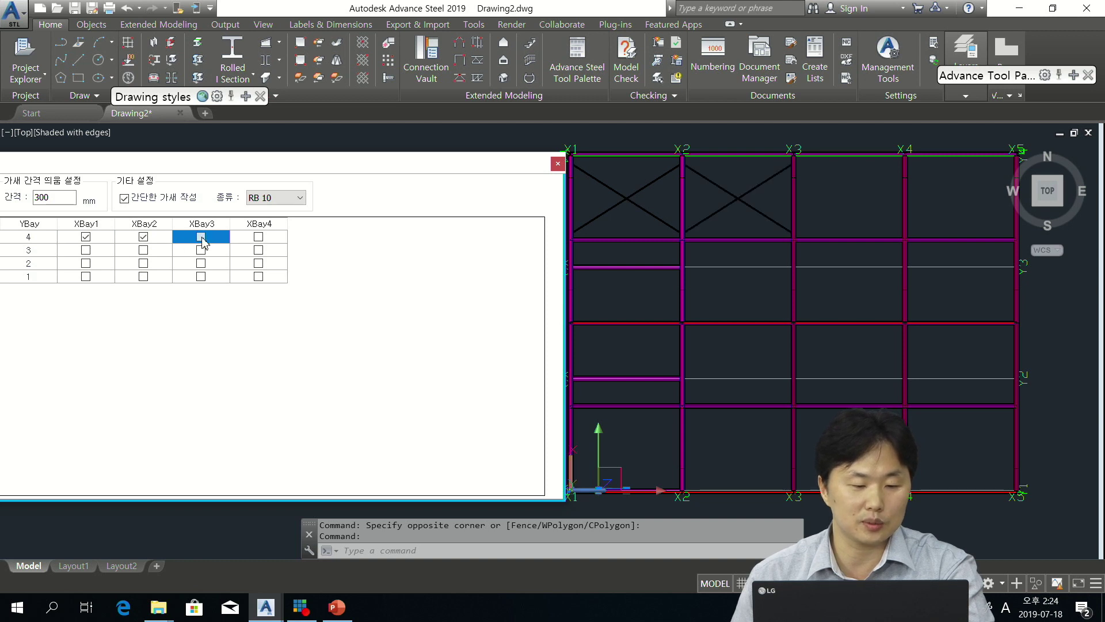
click(258, 237)
Step: Complete the roof bracing around the perimeter by adding XBay4, YBay 1 and XBay1 in the remaining outer bays
click(259, 251)
click(258, 263)
click(258, 276)
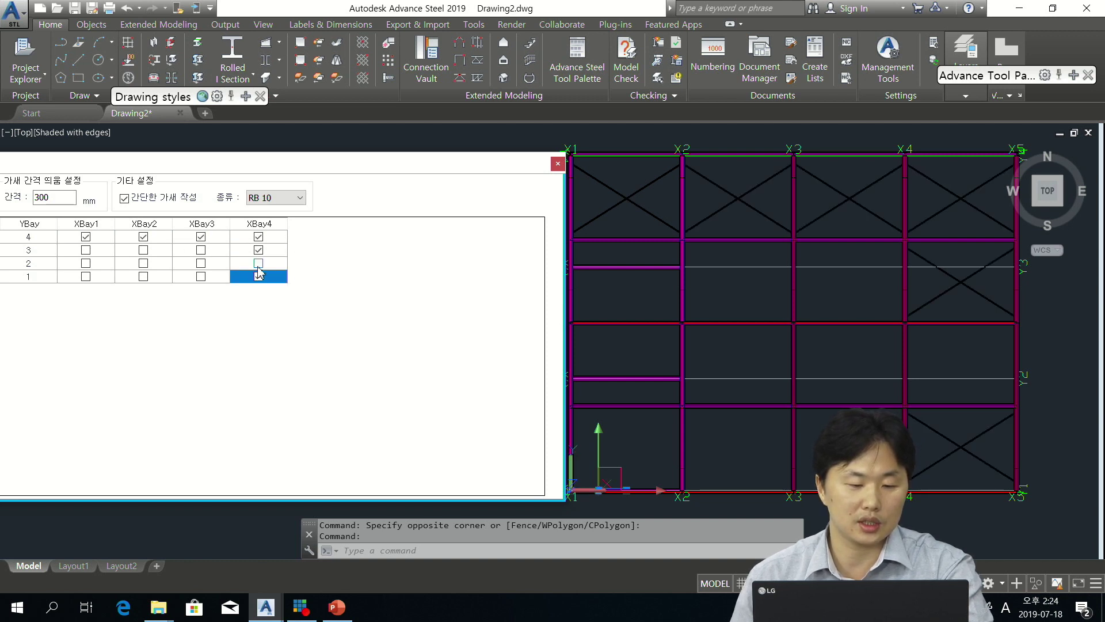
click(201, 277)
click(143, 276)
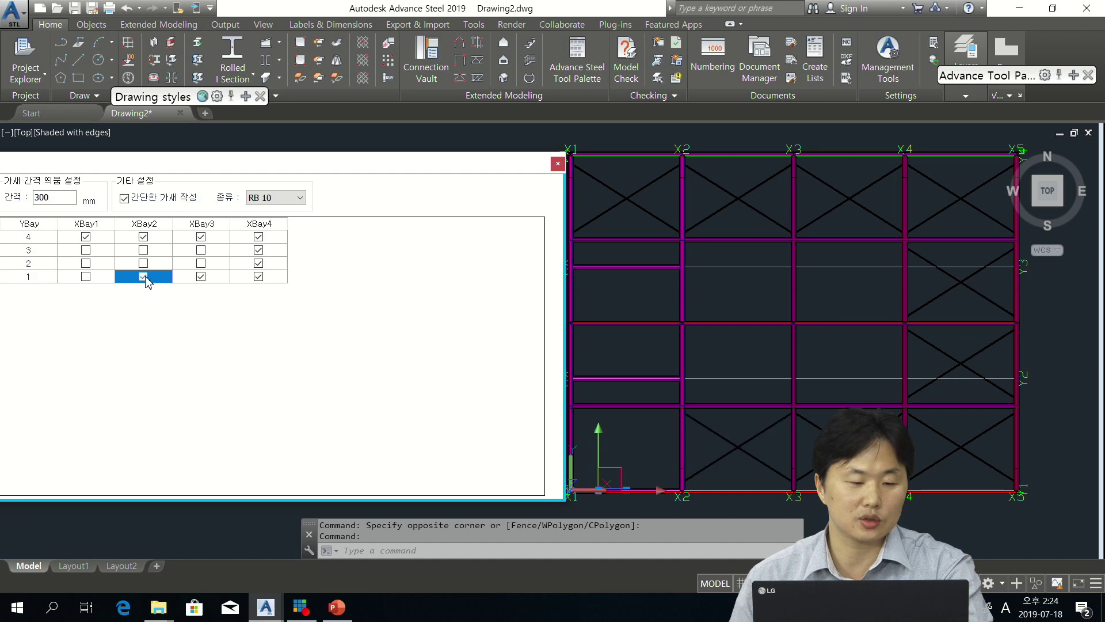
click(88, 278)
click(91, 265)
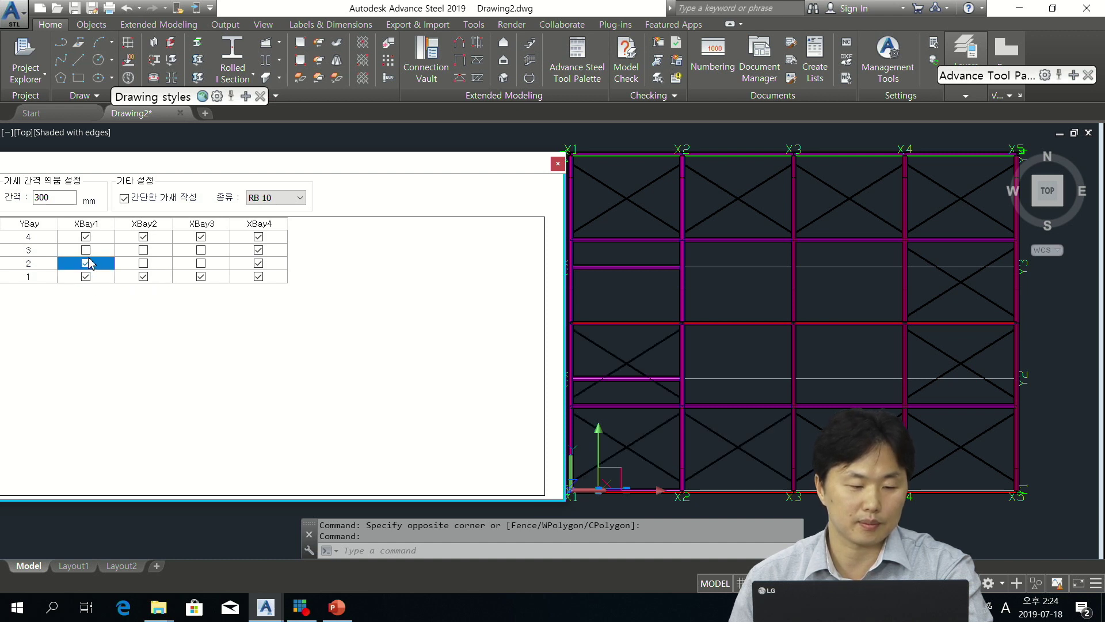
click(87, 251)
drag(146, 159, 239, 140)
click(706, 115)
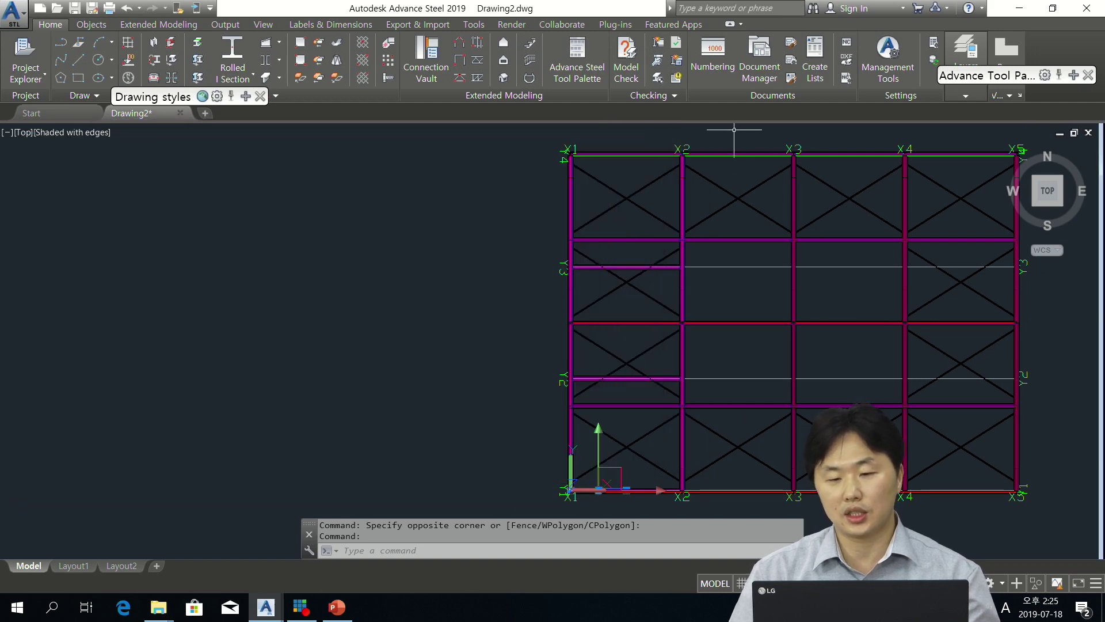
Step: Examine in 3D how the simple roof braces end at the corner column and rafter
shift+middle_drag(525, 264, 691, 271)
scroll(665, 226, up, 6)
scroll(671, 222, down, 5)
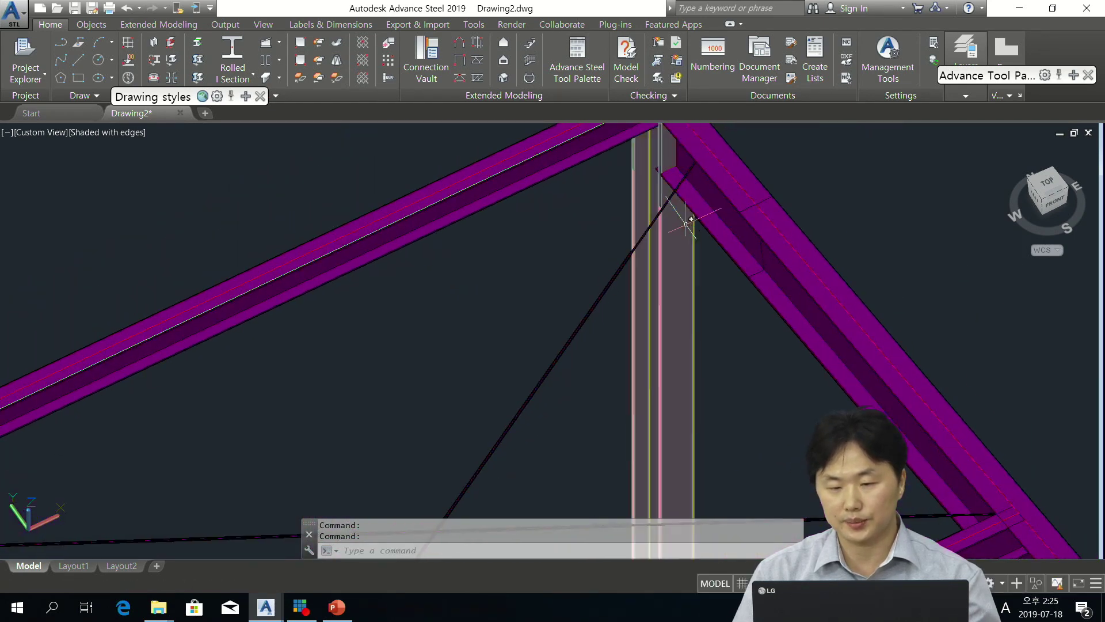
scroll(710, 178, up, 2)
shift+middle_drag(710, 178, 599, 200)
shift+middle_drag(661, 299, 604, 316)
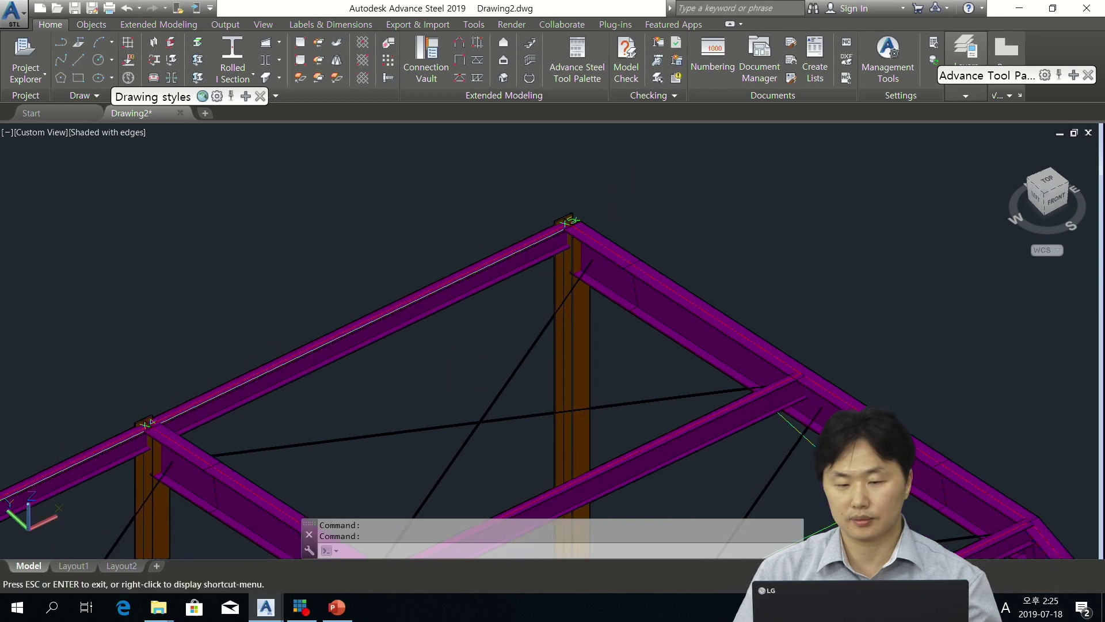
scroll(646, 251, up, 6)
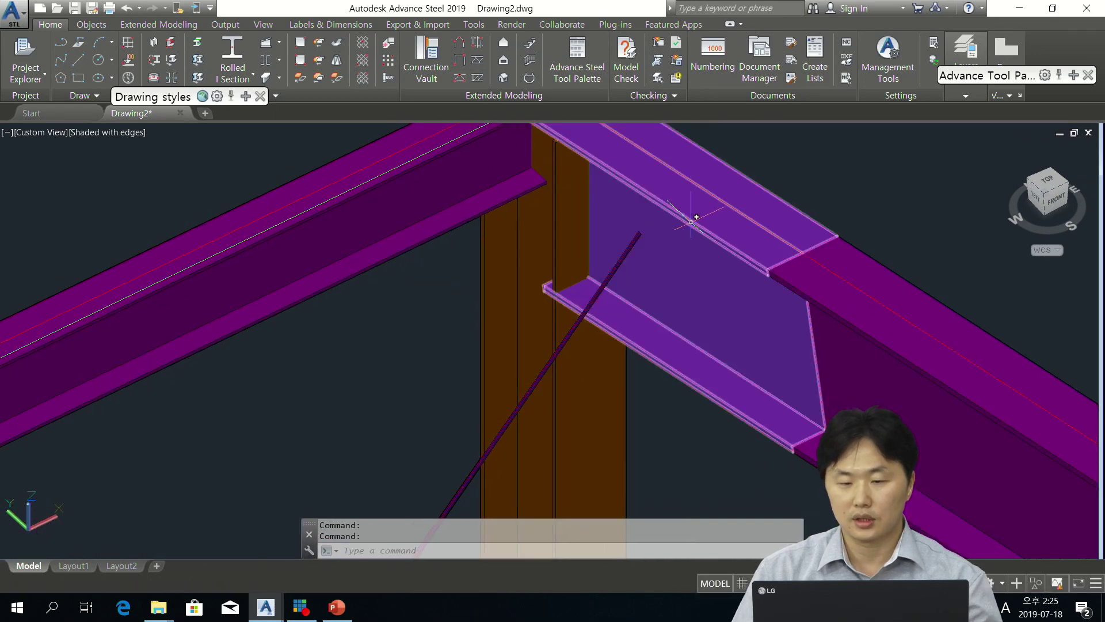
mouse_move(693, 221)
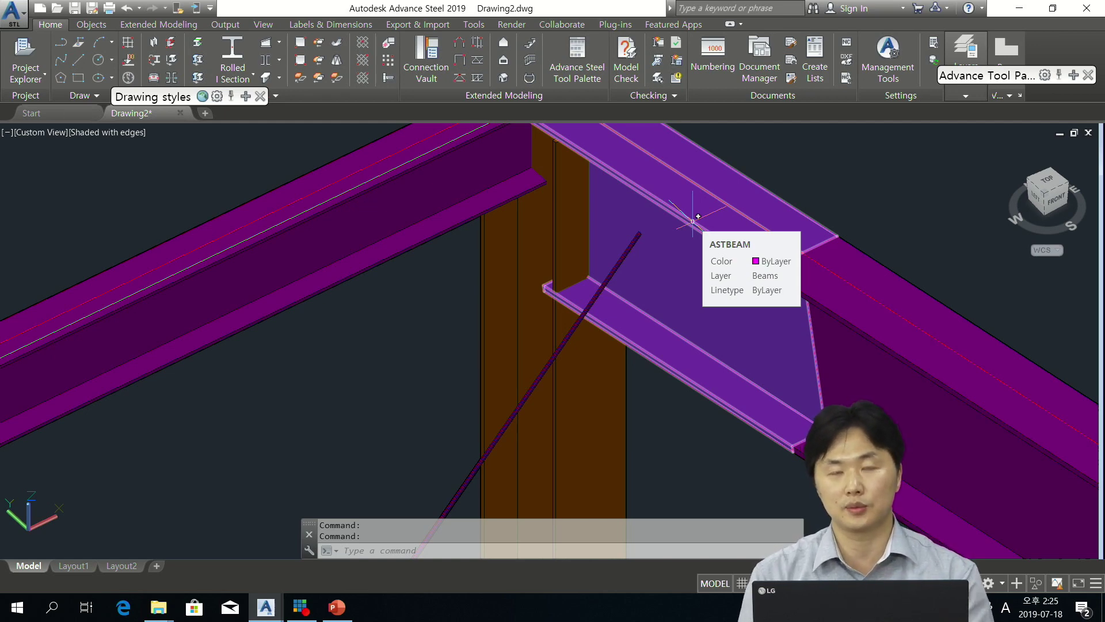
scroll(692, 221, down, 5)
scroll(678, 340, up, 3)
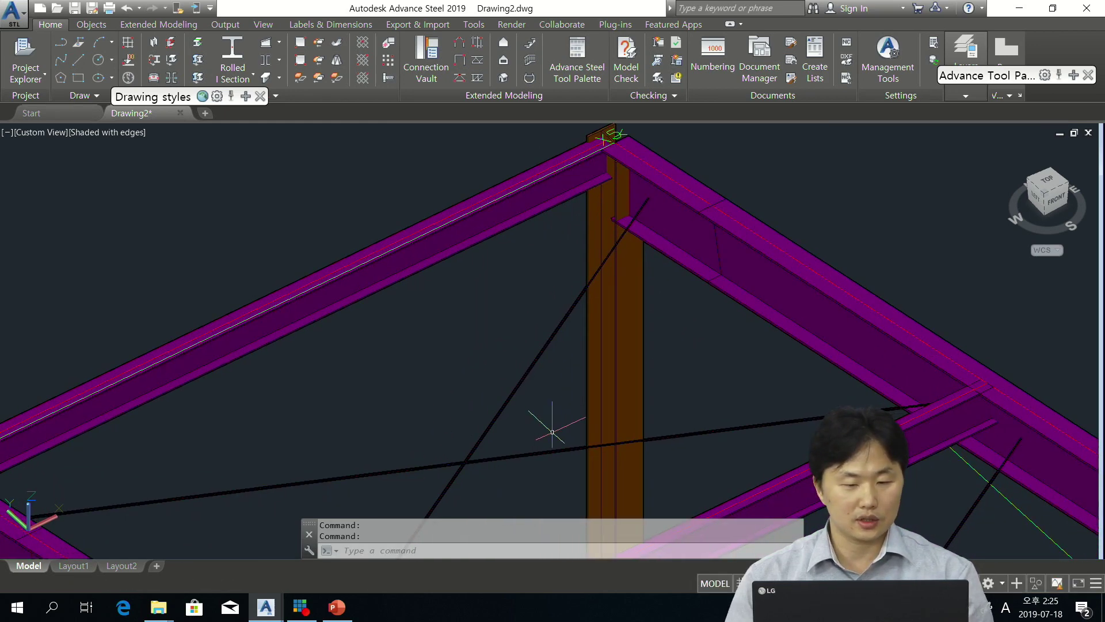
Step: Turn off simple bracing (간단한 가새 작성) and recreate the roof brace in XBay4 of YBay 4 with detailed end connections
mouse_move(265, 607)
click(340, 547)
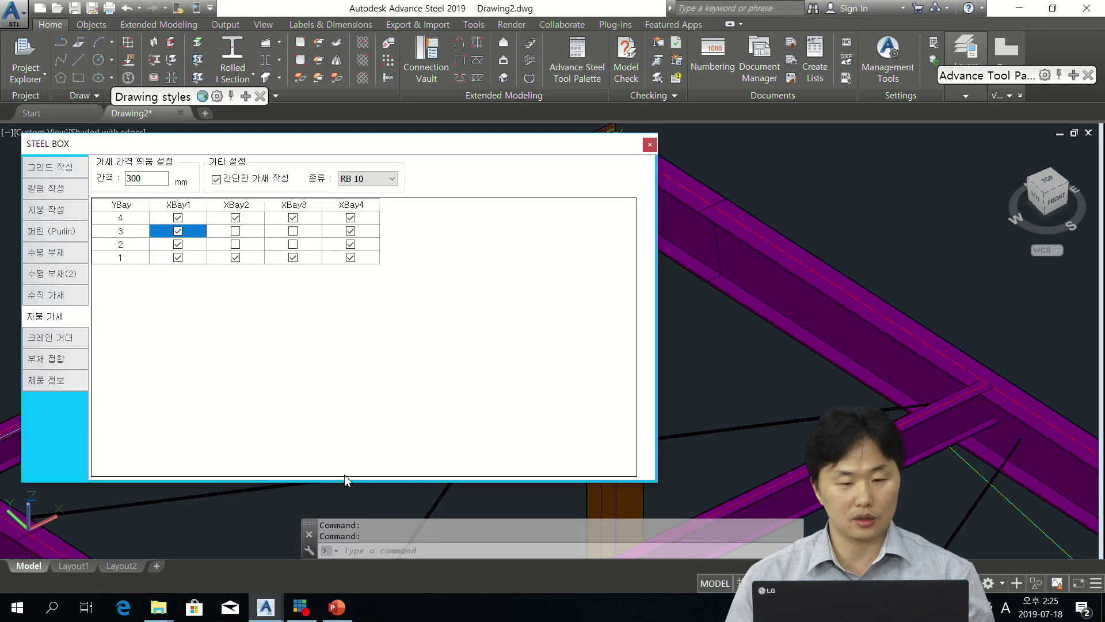
click(216, 180)
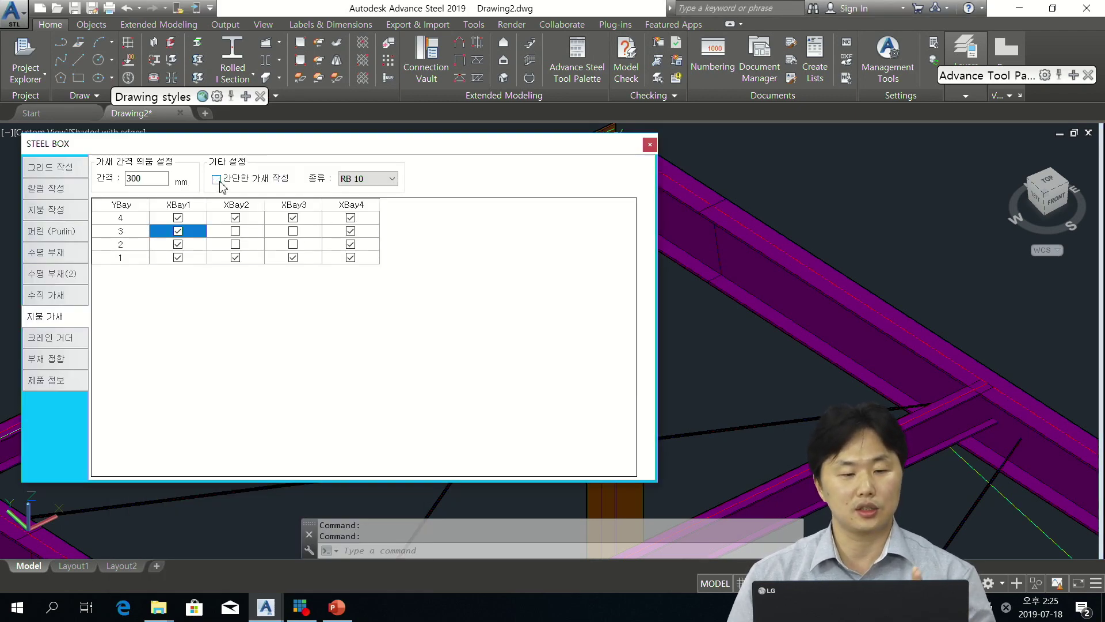
click(350, 218)
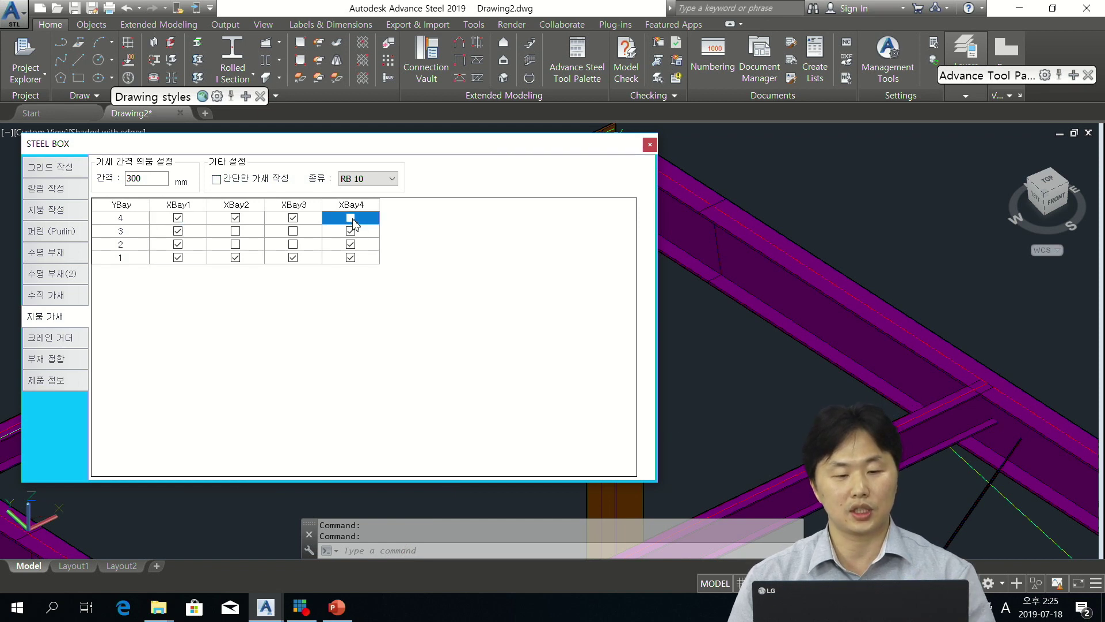
click(352, 219)
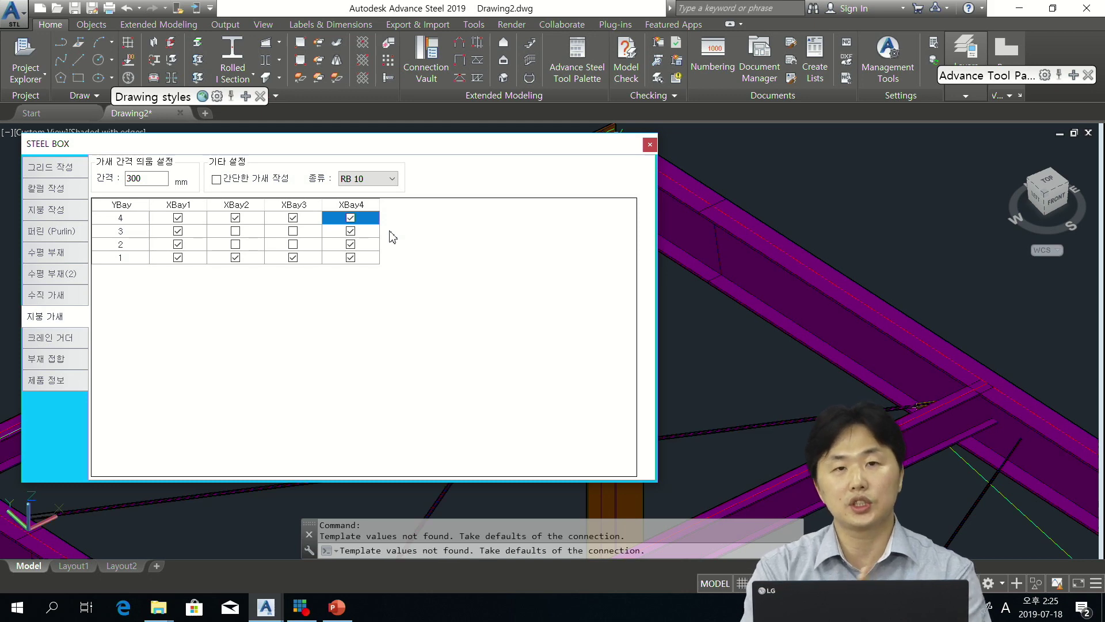
scroll(632, 234, up, 5)
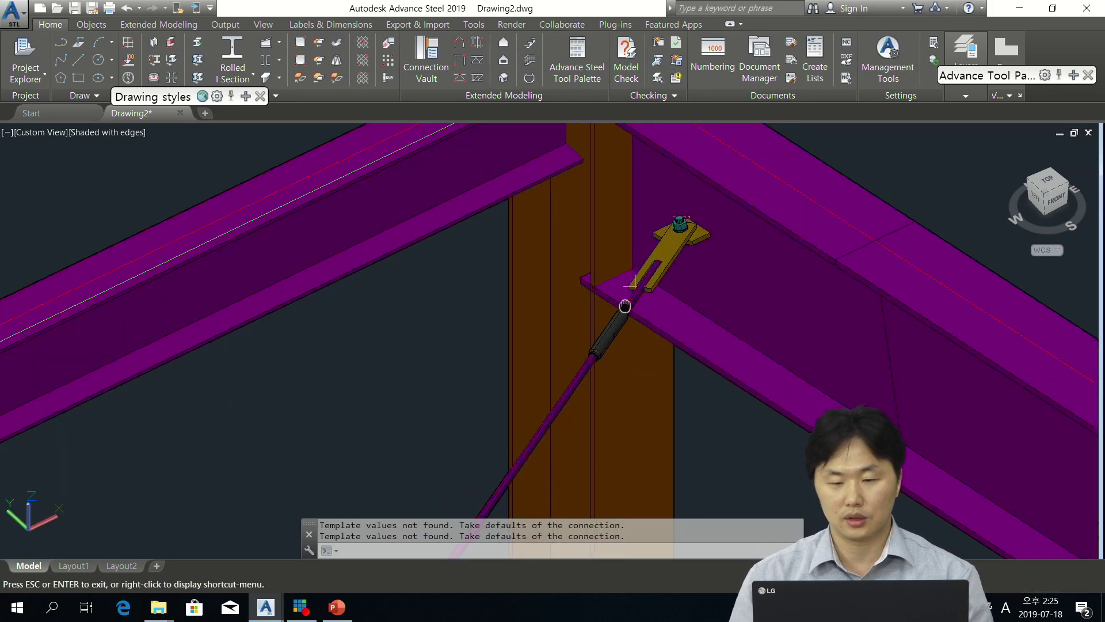
scroll(627, 274, down, 4)
middle_drag(590, 307, 618, 262)
key(Escape)
Step: Open the crane girder (크레인 거더) settings and set the end bay (종료 Bay) to 3 Bay
mouse_move(265, 607)
click(326, 578)
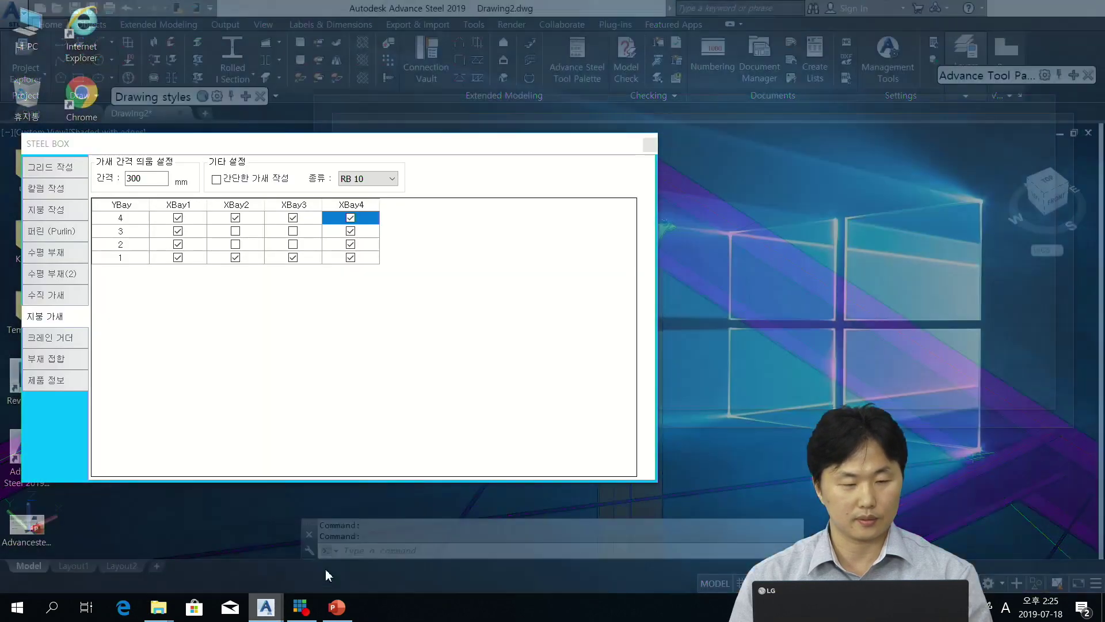
drag(267, 152, 455, 87)
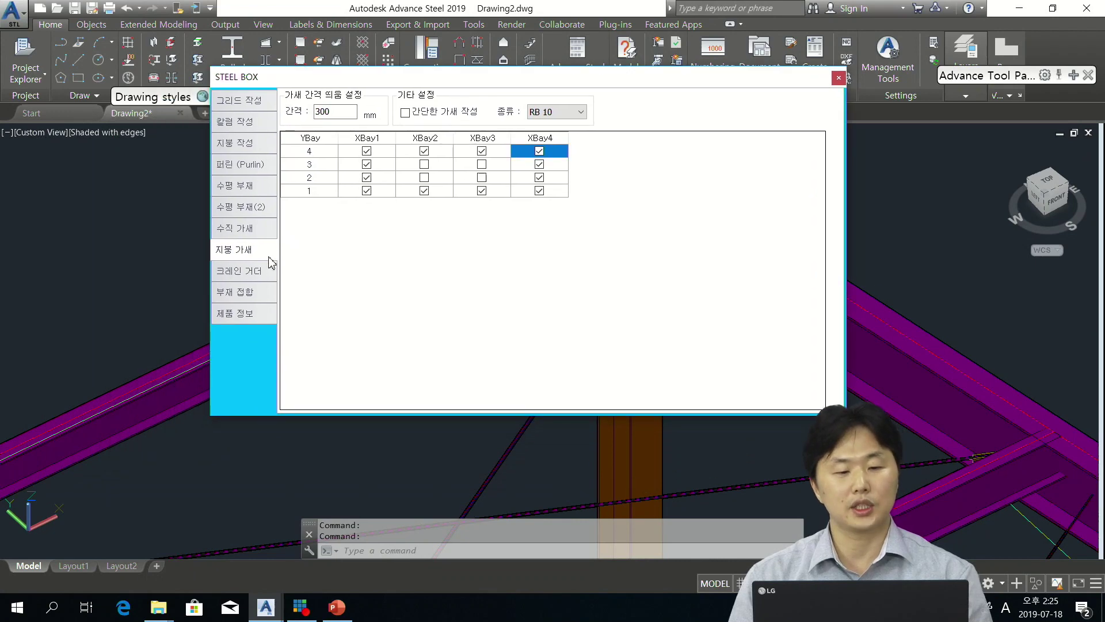
click(244, 269)
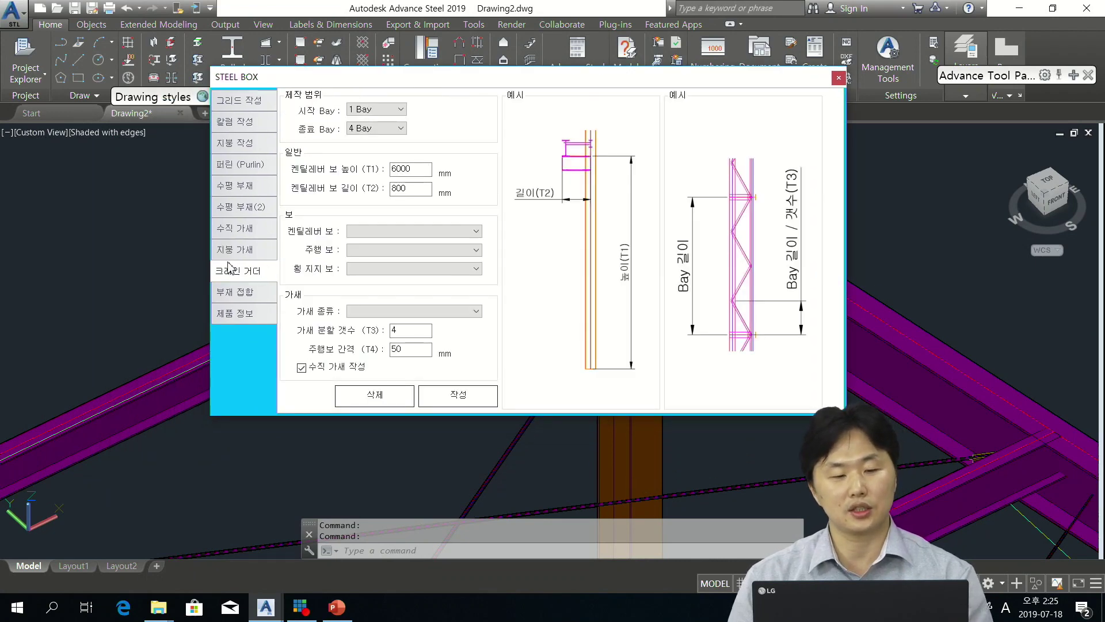
scroll(208, 276, down, 5)
shift+middle_drag(694, 281, 774, 214)
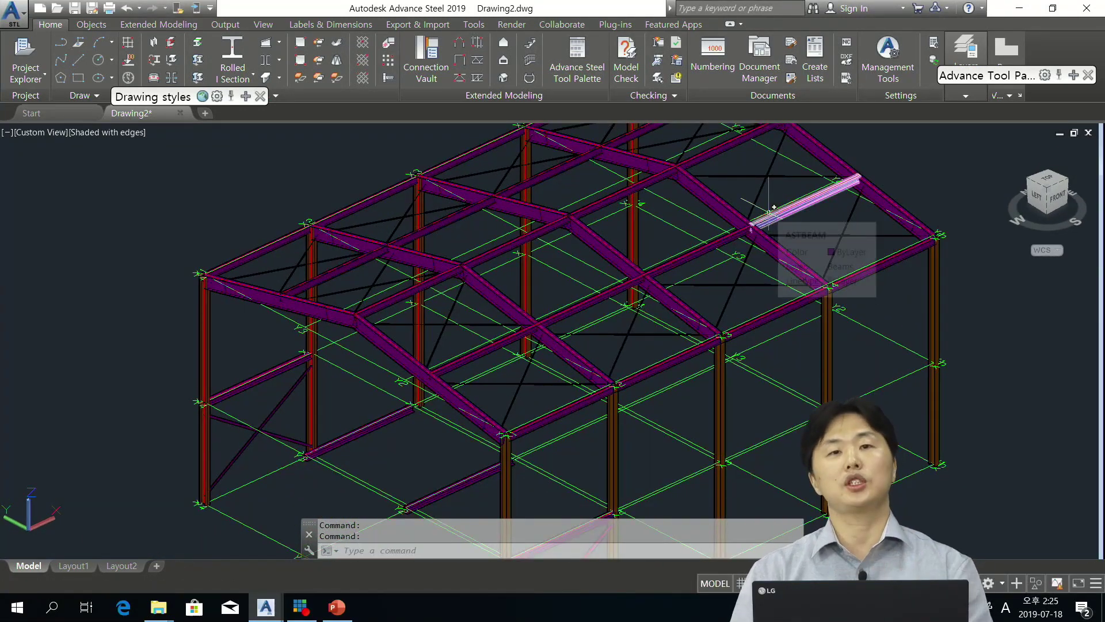
mouse_move(265, 607)
click(339, 538)
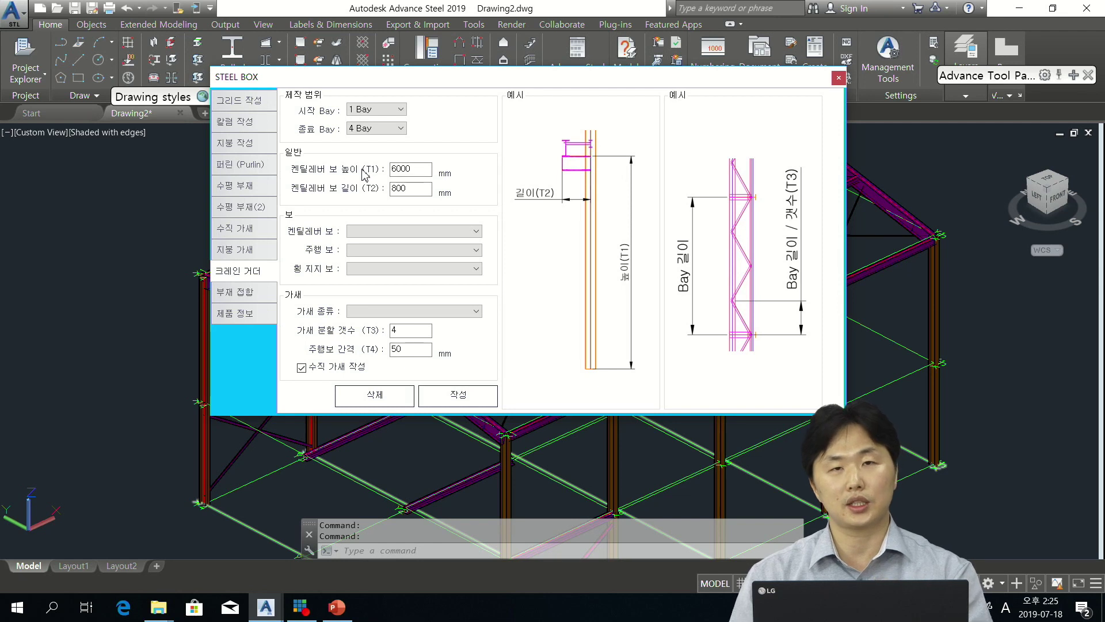
click(374, 129)
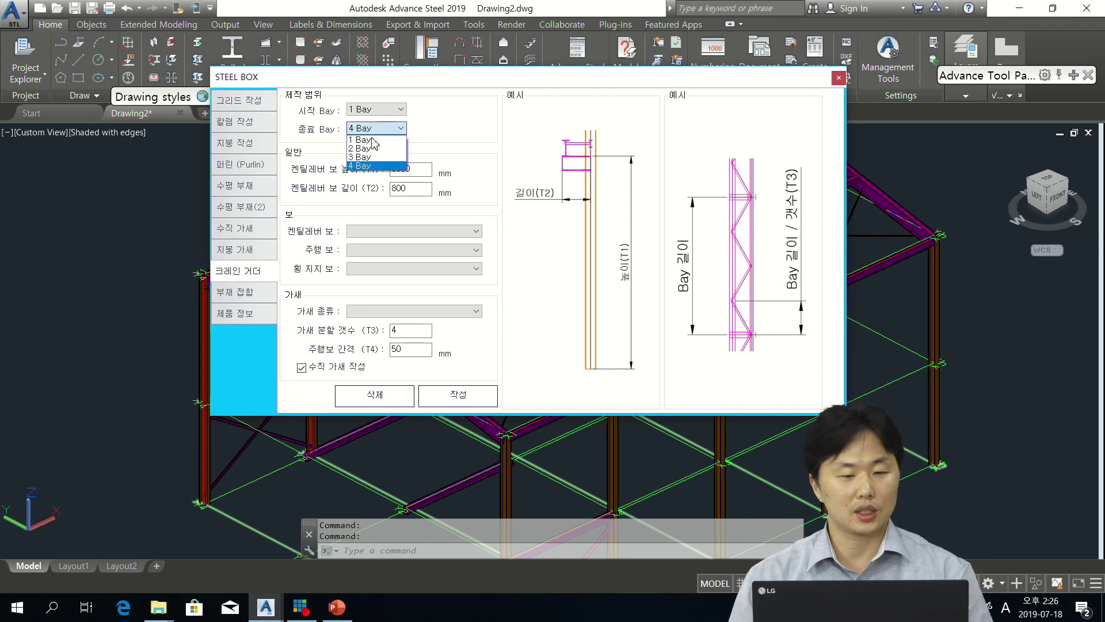
click(375, 157)
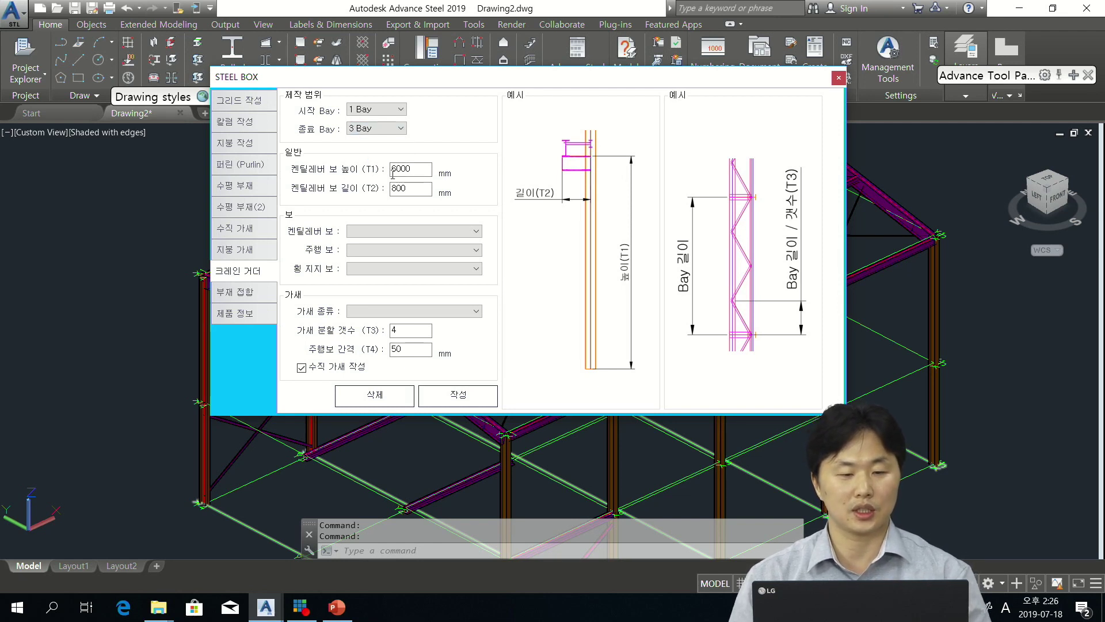
click(412, 189)
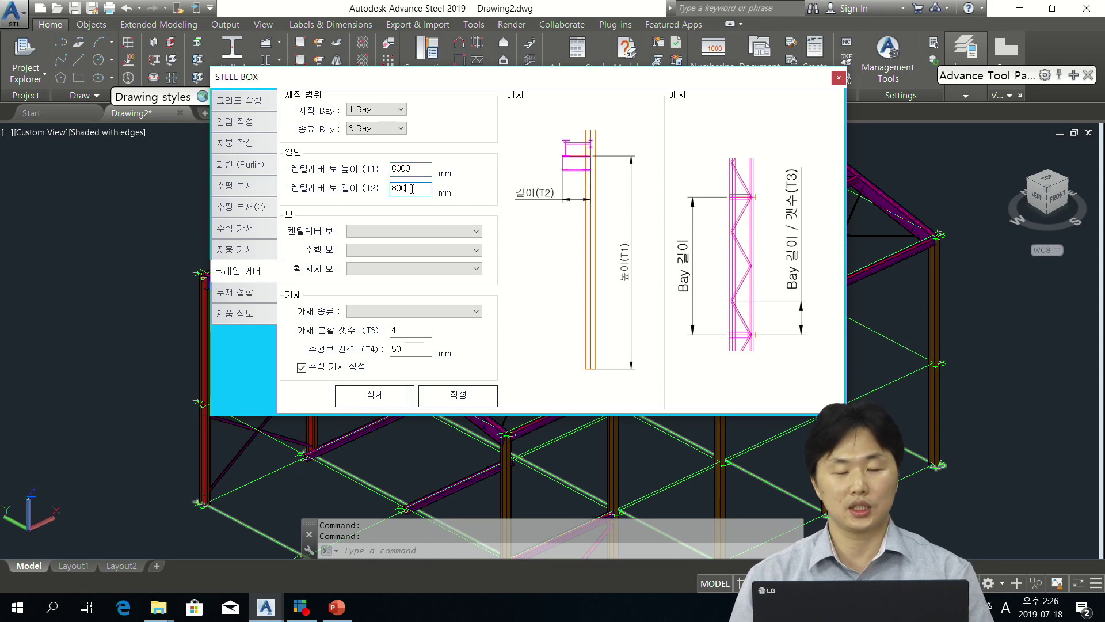
Step: Set the crane girder's cantilever and running beams to H 400x200x8x13 and the lateral support beam to H 200x100x5.5x8
click(418, 231)
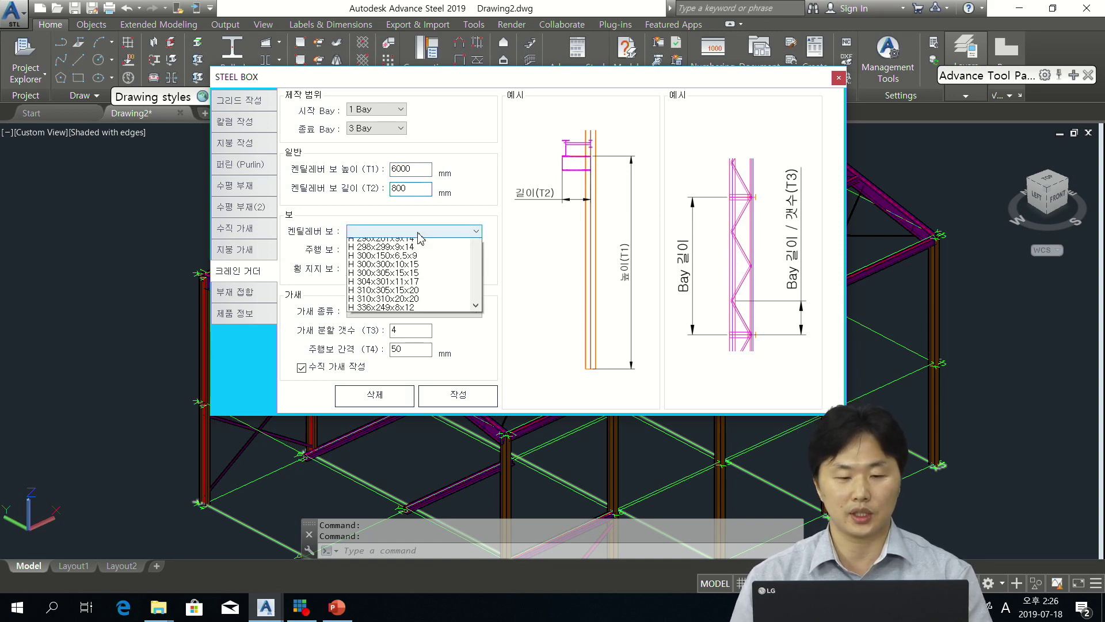
drag(475, 273, 464, 352)
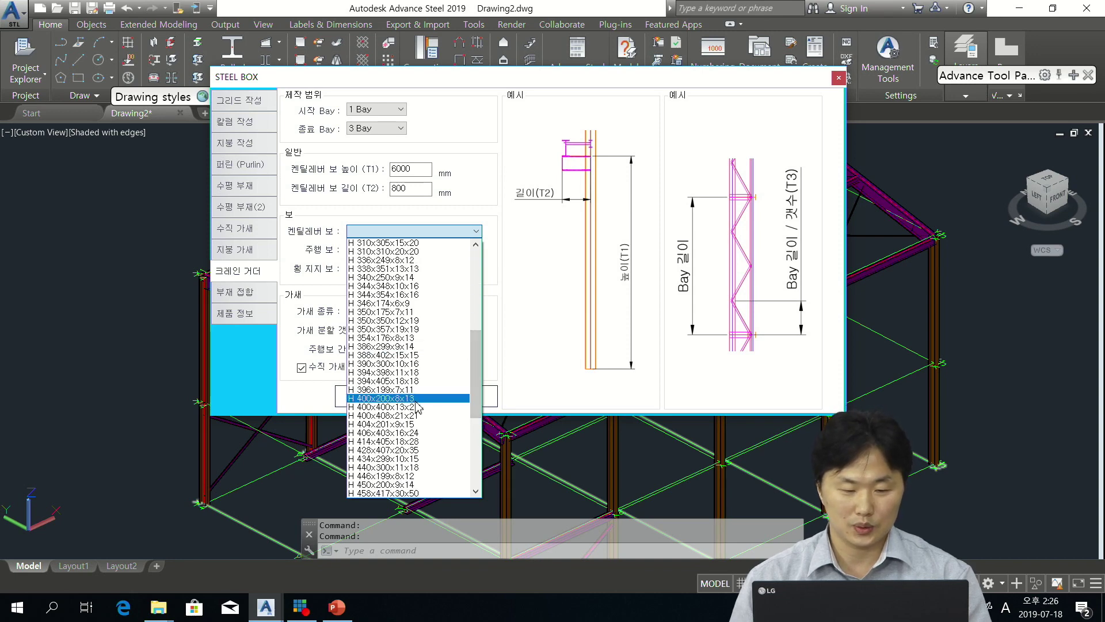
click(402, 397)
click(476, 249)
drag(475, 275, 463, 383)
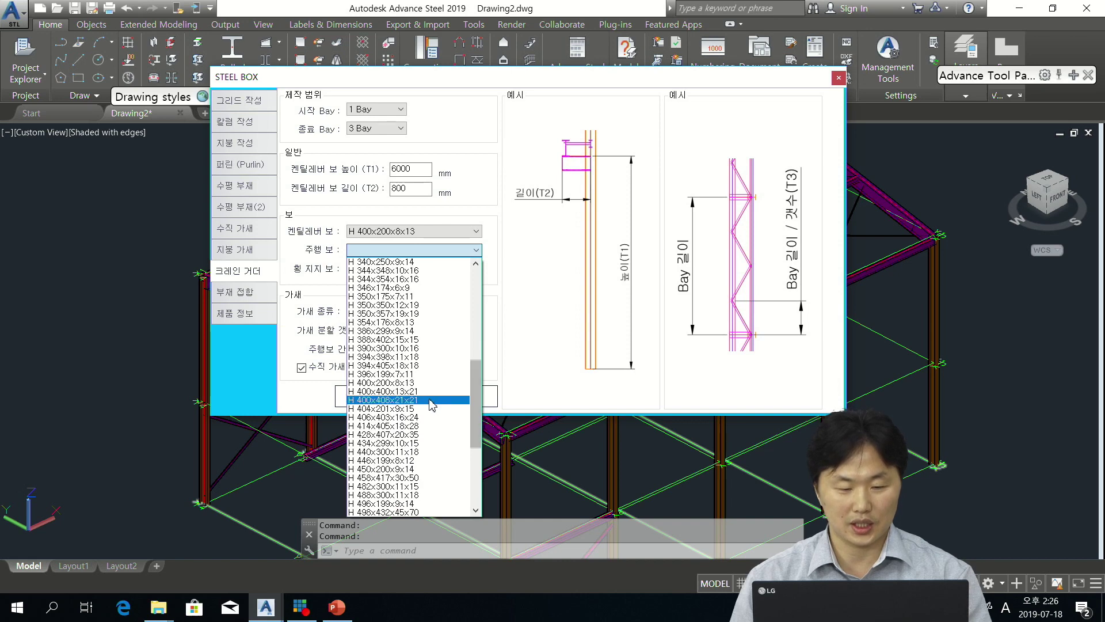
click(429, 382)
click(422, 270)
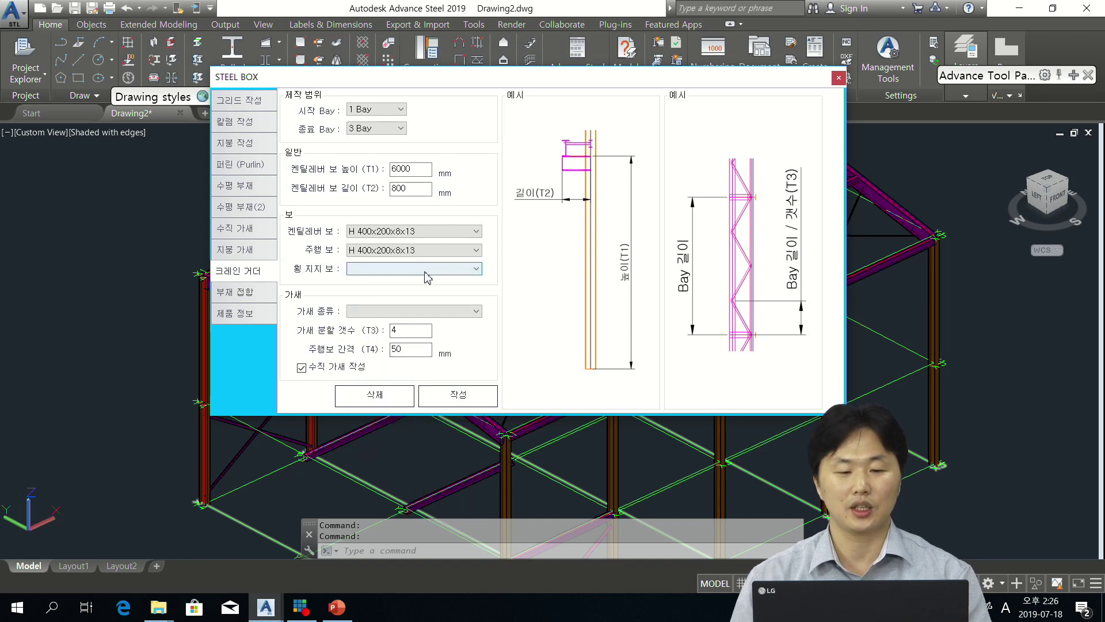
scroll(482, 313, down, 1)
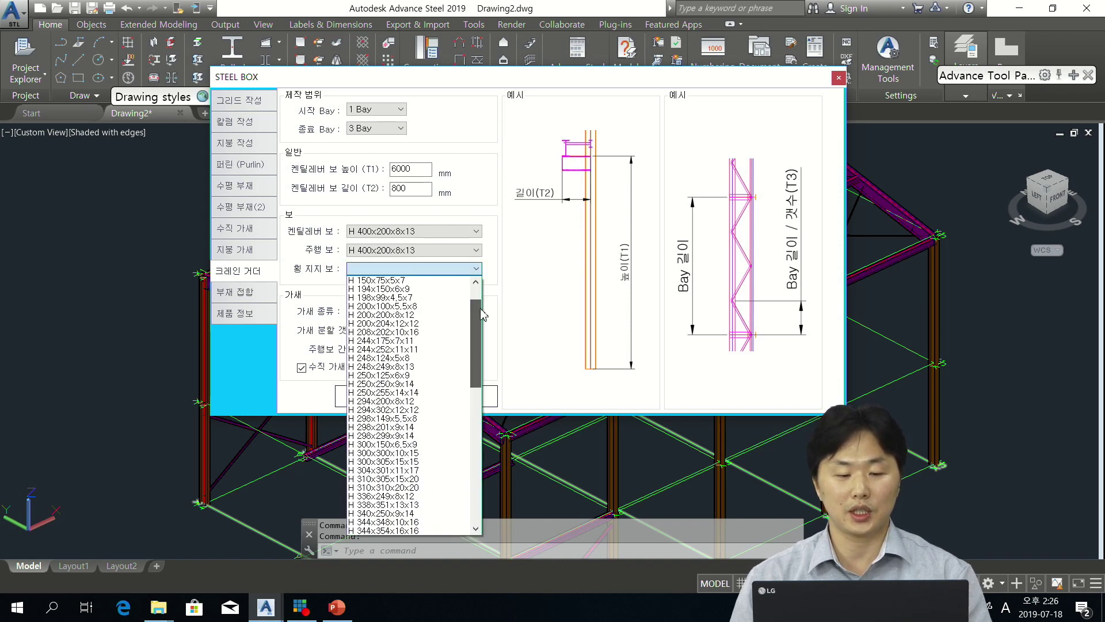
click(434, 307)
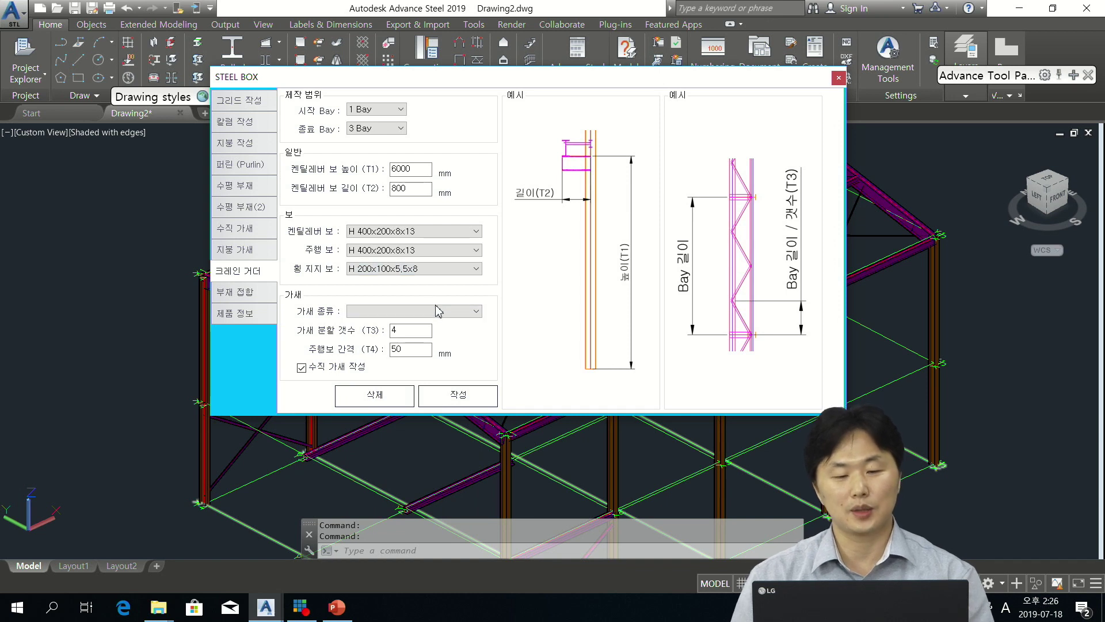
Step: Create the crane girders with L 45x45x5 bracing and a brace division count (T3) of 4
click(435, 309)
drag(475, 367, 475, 403)
click(438, 452)
double_click(410, 330)
text(4)
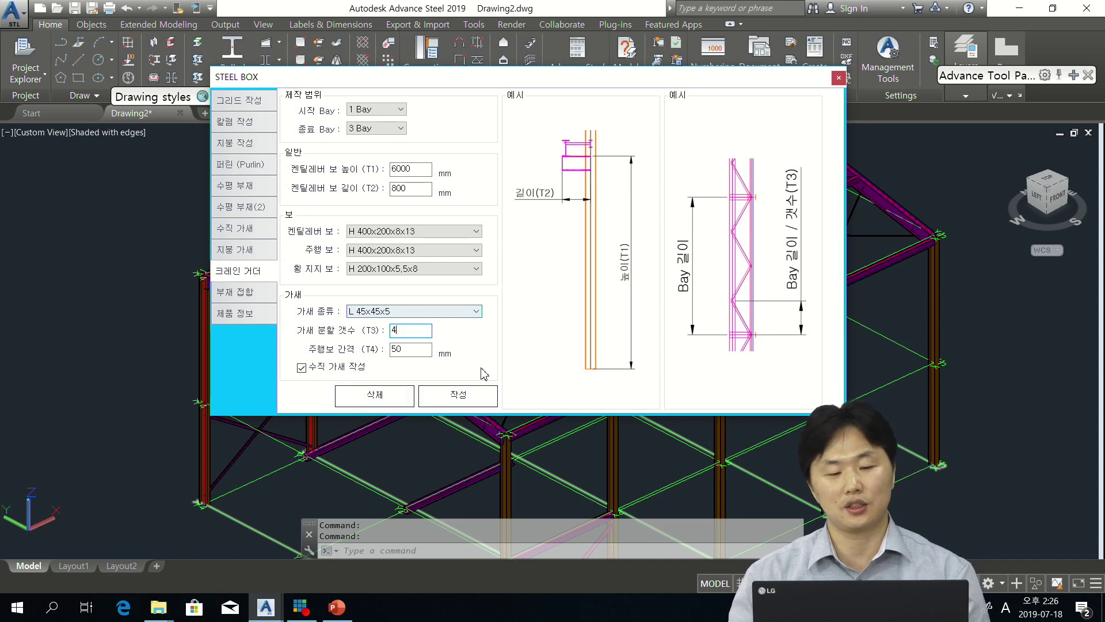
click(458, 395)
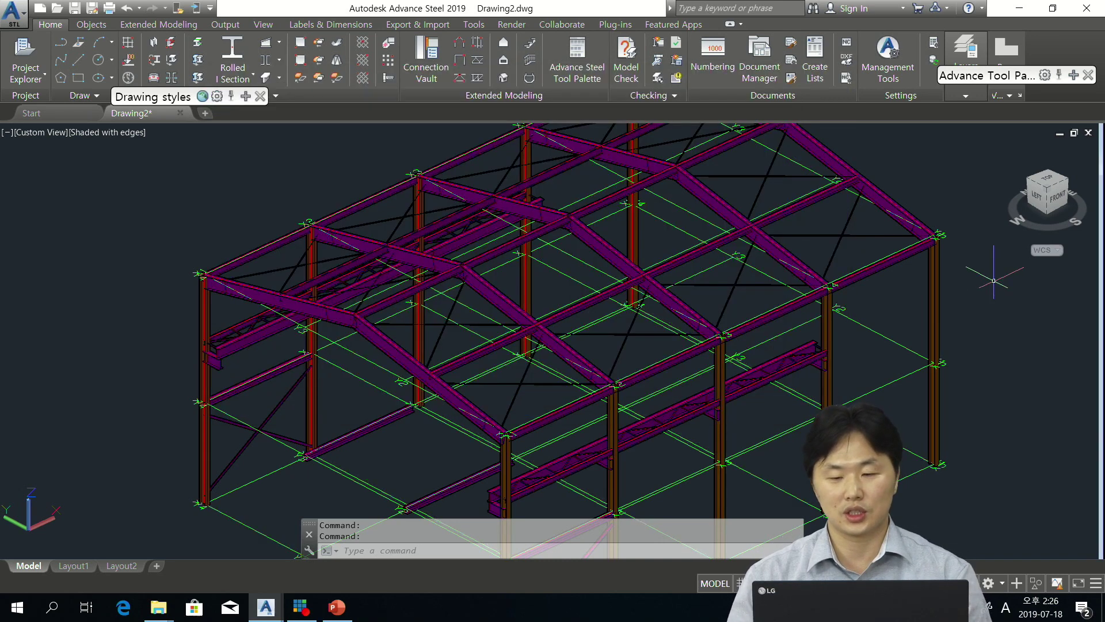
scroll(680, 244, up, 3)
scroll(633, 299, up, 4)
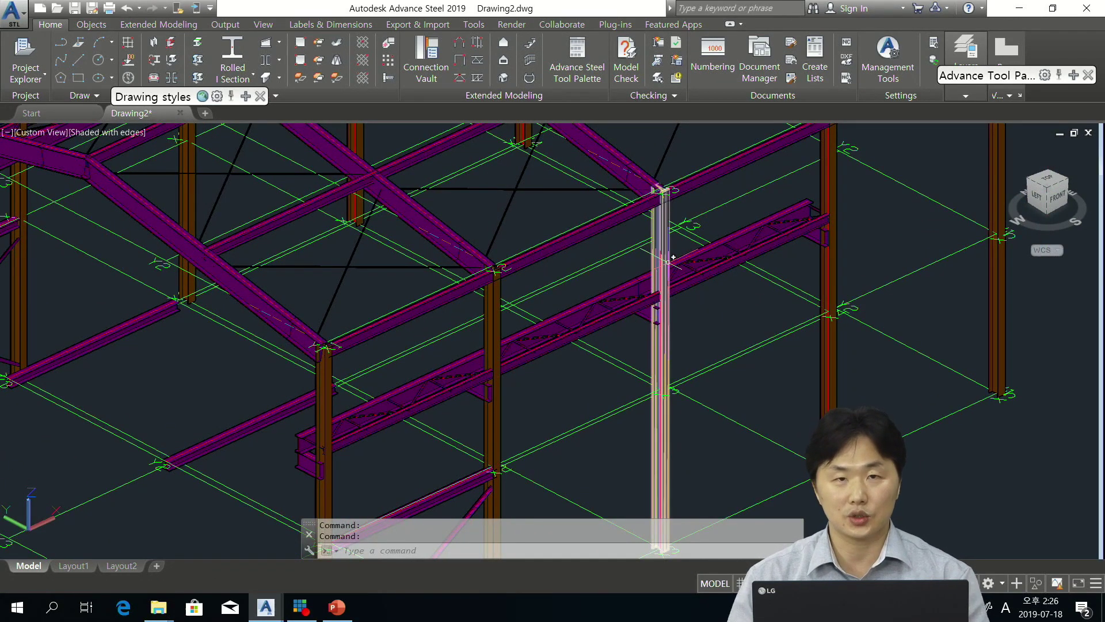
Step: Examine the crane girder along the front columns, including how its running beam rests on the cantilever beam at the end column
scroll(579, 314, up, 2)
click(575, 317)
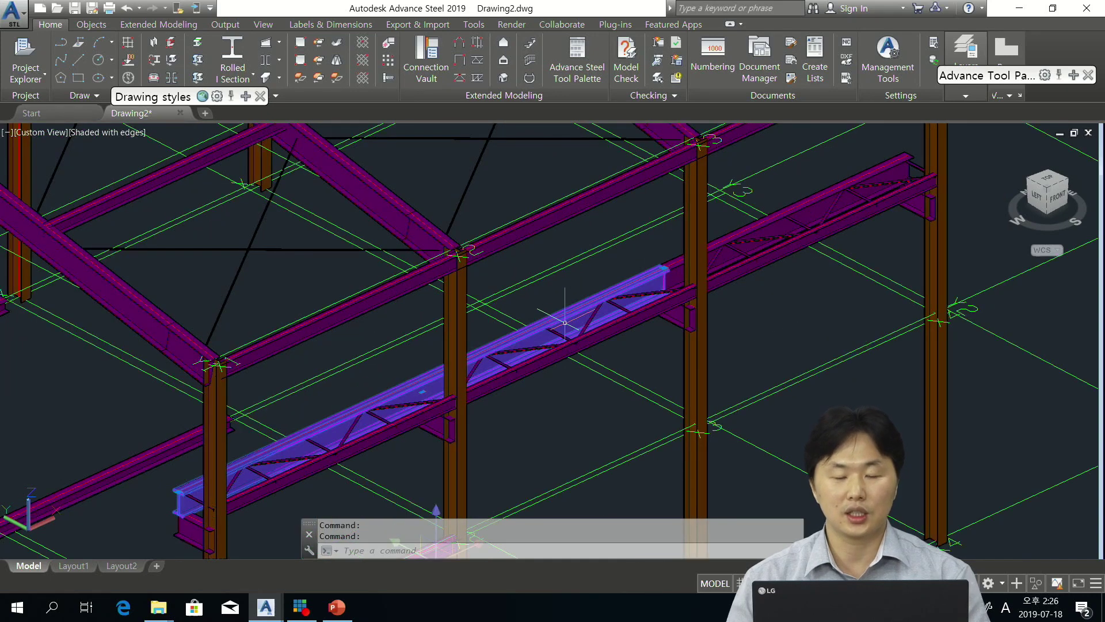
middle_drag(570, 321, 624, 279)
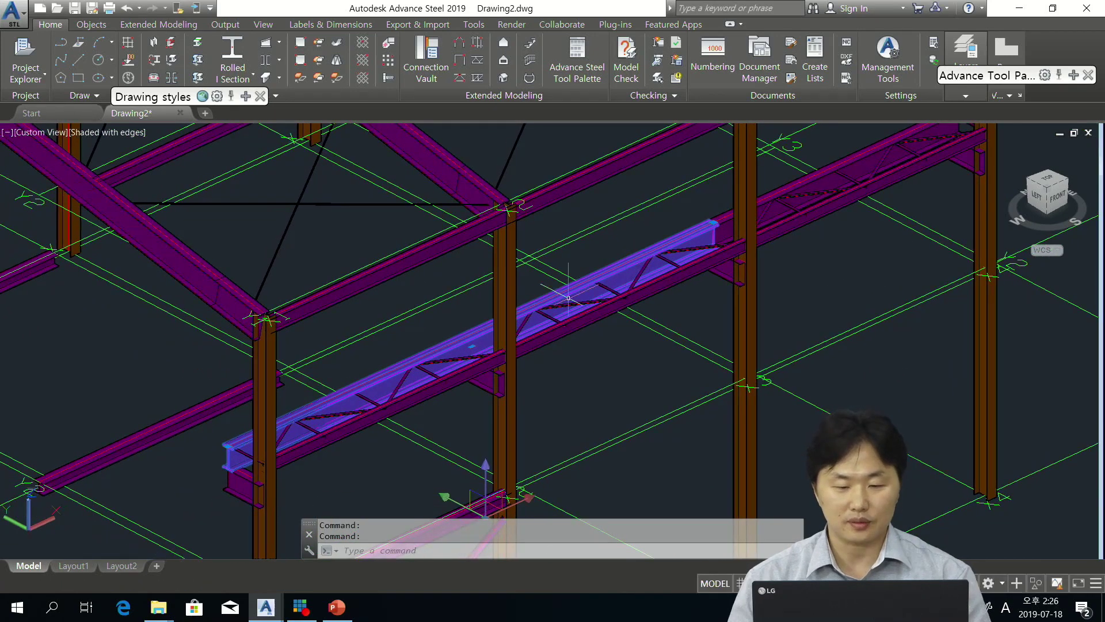
middle_drag(544, 294, 604, 276)
scroll(578, 262, up, 2)
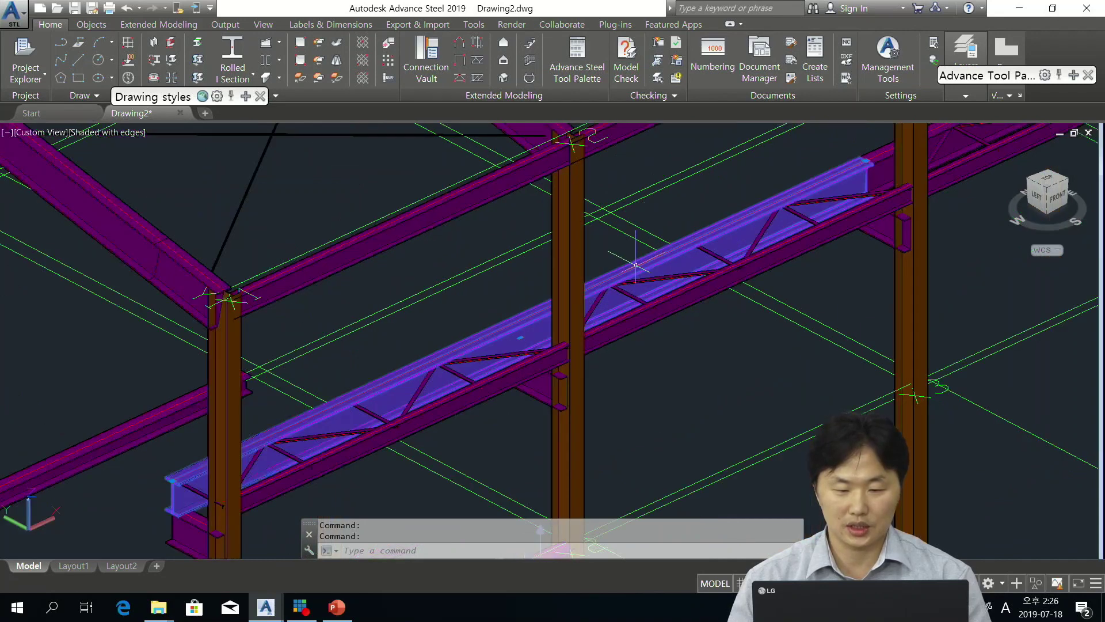
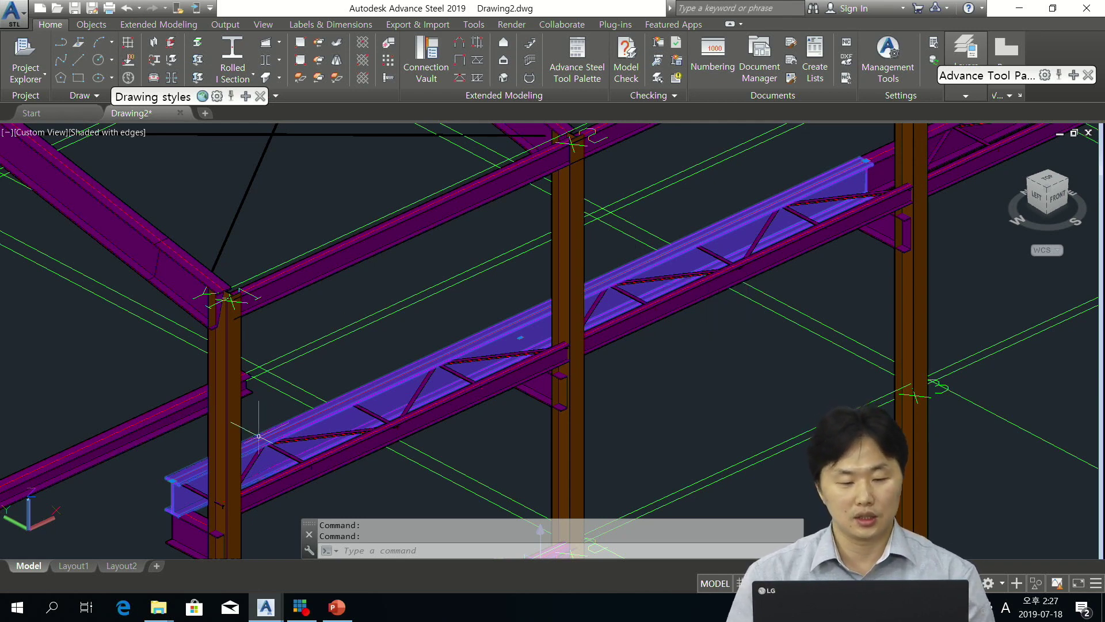
scroll(575, 328, up, 5)
middle_drag(568, 308, 472, 328)
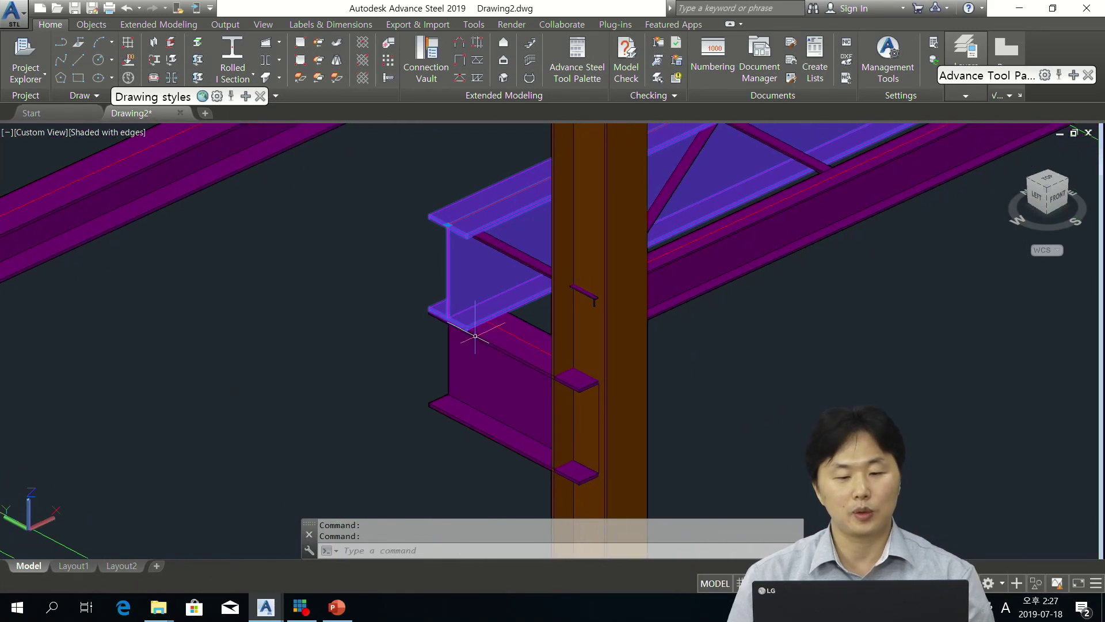
mouse_move(472, 328)
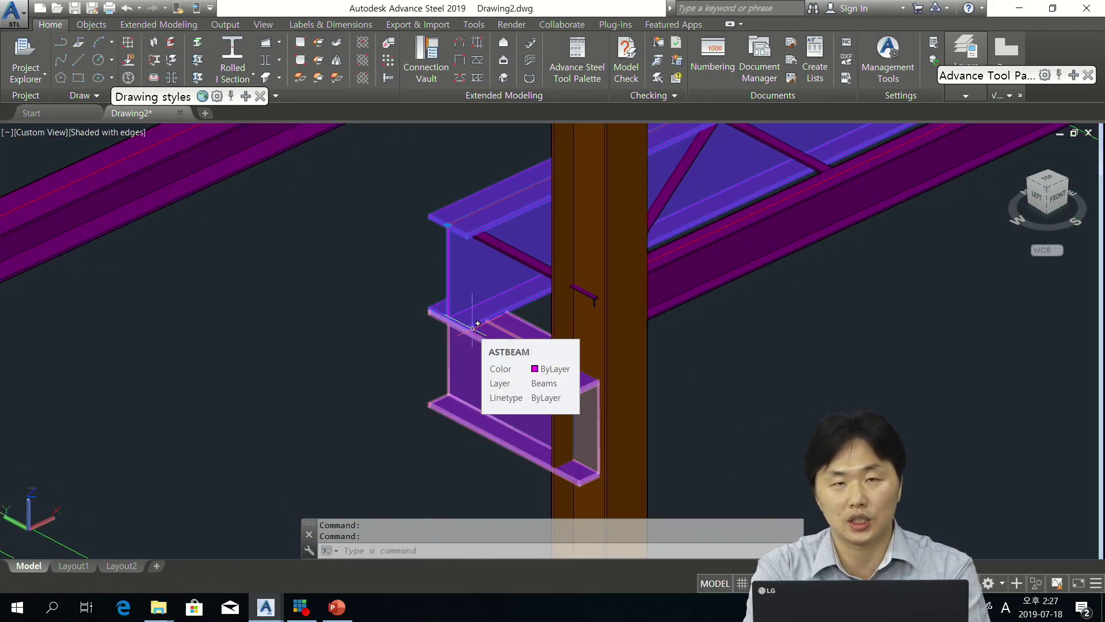
scroll(475, 314, down, 5)
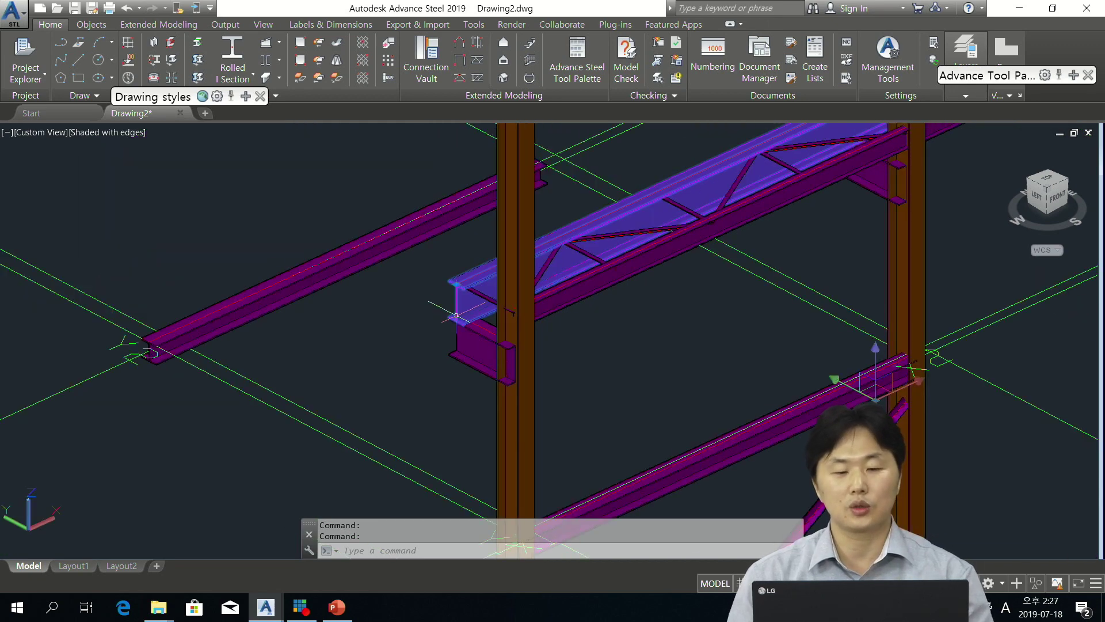
mouse_move(474, 301)
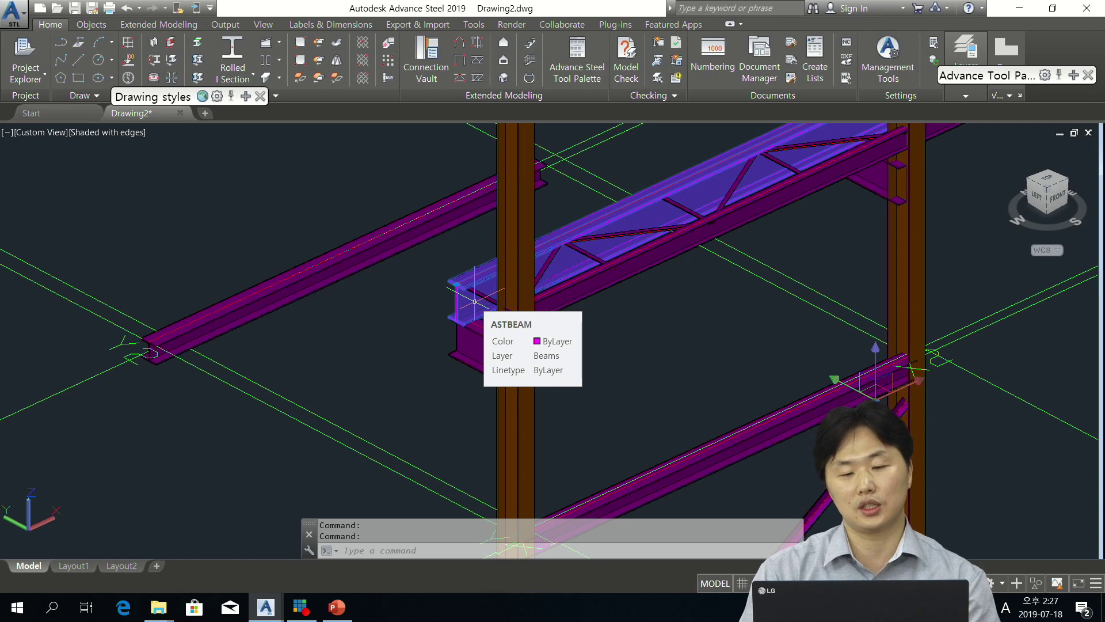
Step: Inspect the bracing joints between the crane girder's running beam and lateral support beam up close
click(475, 301)
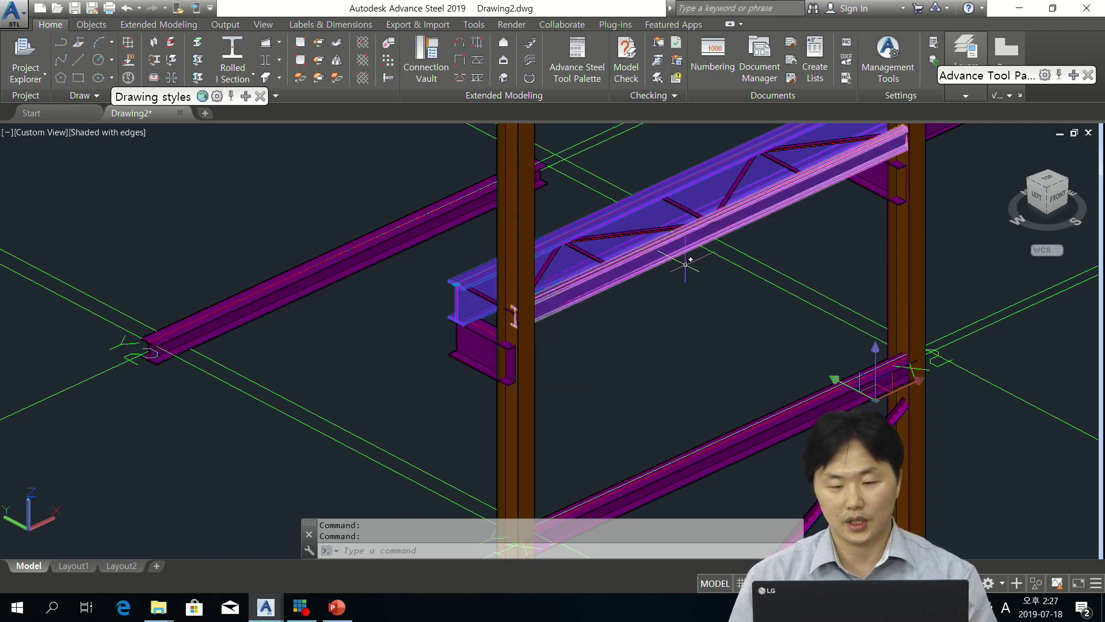
shift+middle_drag(679, 316, 636, 312)
scroll(636, 312, up, 10)
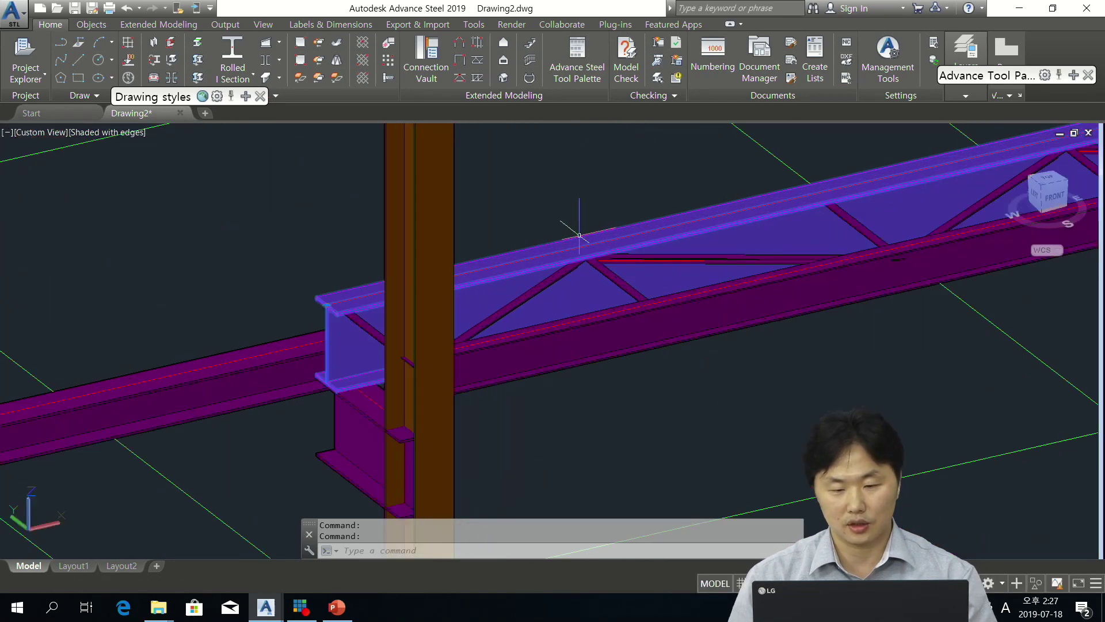
key(Escape)
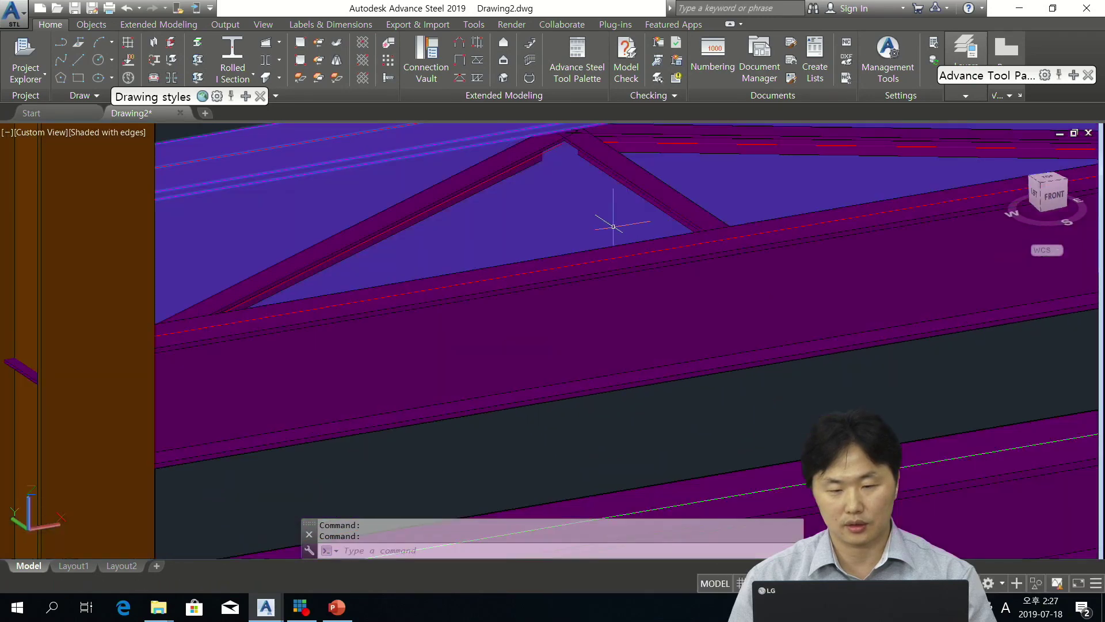
mouse_move(593, 181)
shift+middle_down()
mouse_move(587, 165)
mouse_move(619, 274)
mouse_move(606, 198)
shift+middle_up()
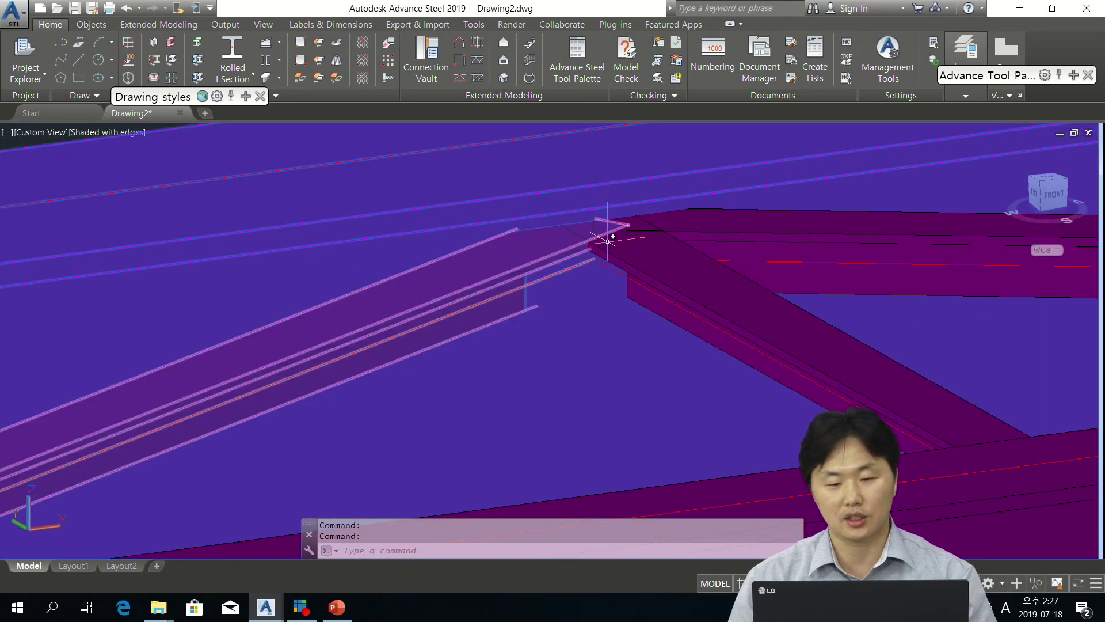
scroll(603, 228, up, 3)
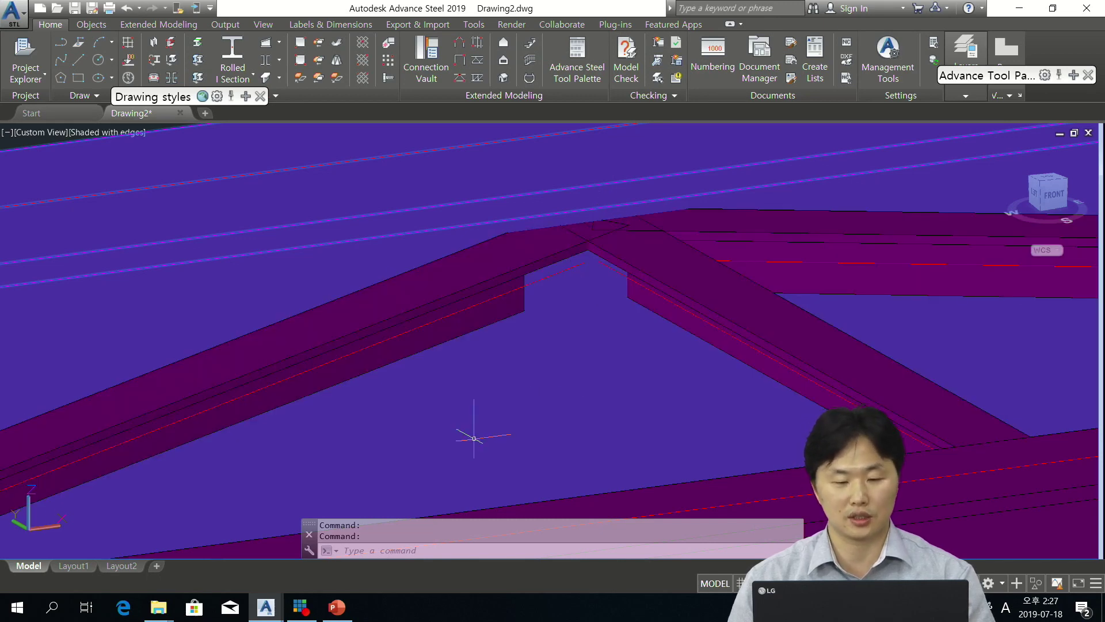
Step: Switch to the STEEL BOX add-in and open the member connection (부재 접합) settings
mouse_move(264, 618)
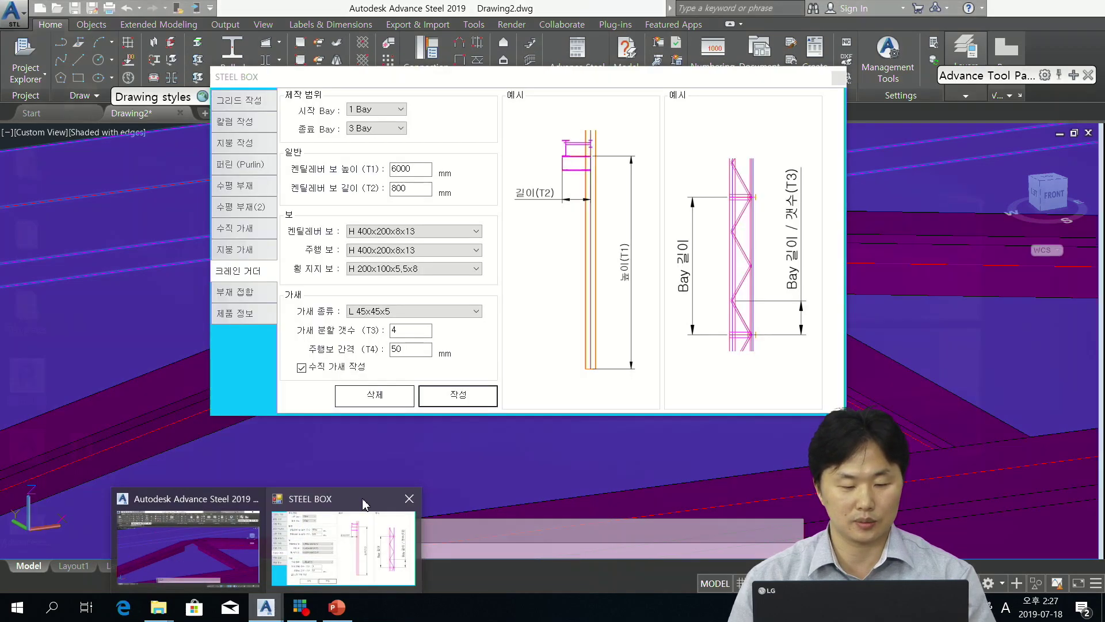
click(349, 553)
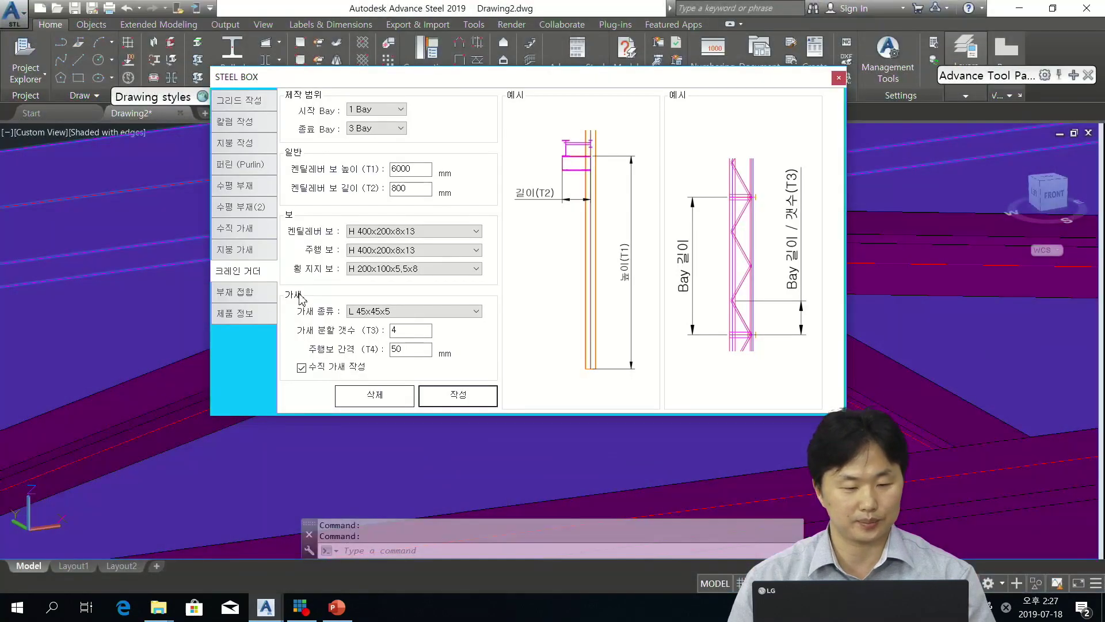
click(242, 293)
drag(463, 85, 560, 119)
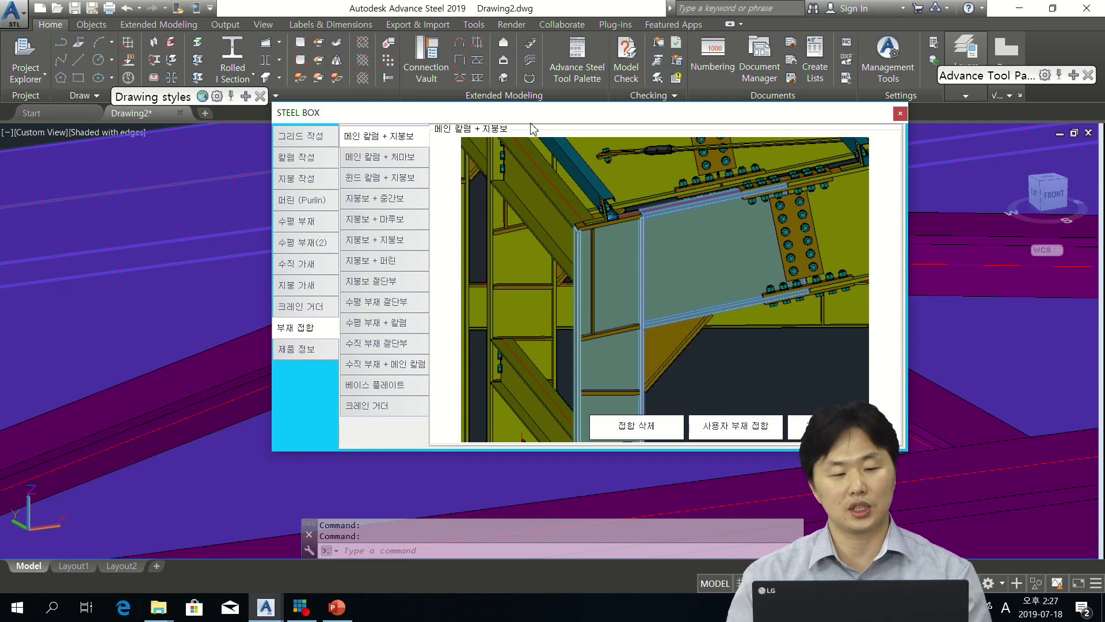
Step: Return to the model and examine where the gable roof beams are divided into segments
click(122, 181)
scroll(163, 211, down, 5)
scroll(475, 256, down, 2)
middle_drag(575, 239, 686, 388)
scroll(537, 336, down, 5)
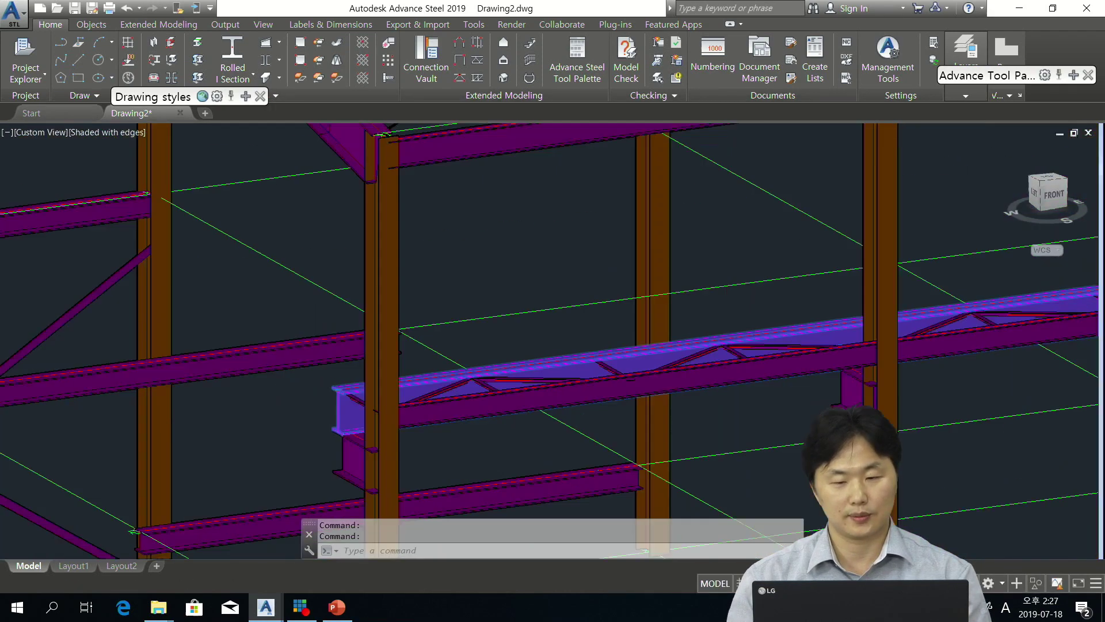
shift+middle_drag(474, 260, 917, 527)
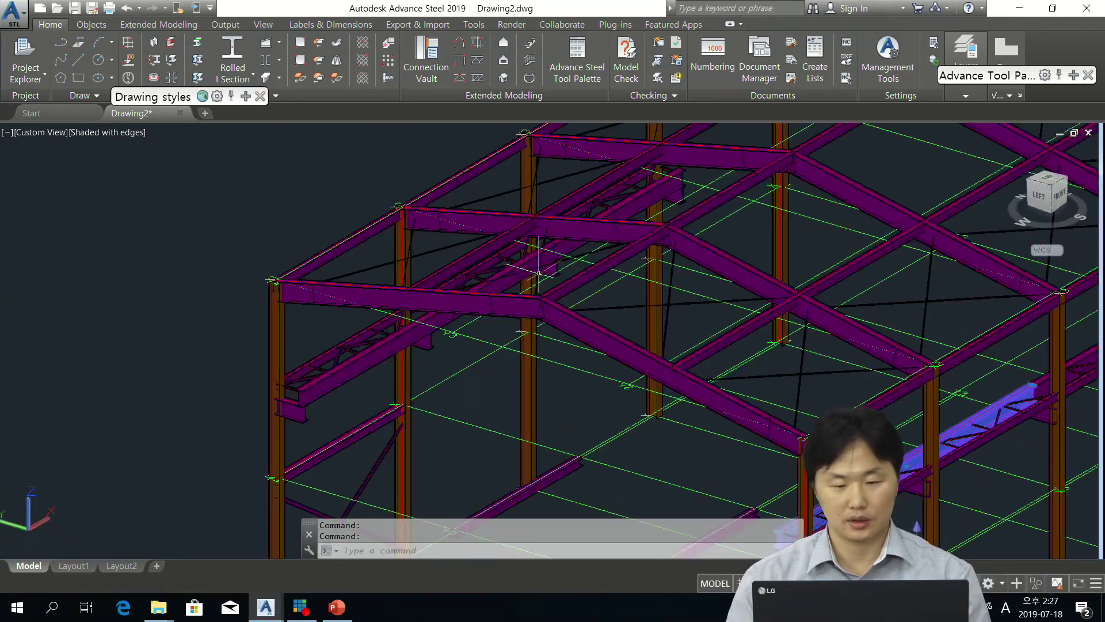
scroll(637, 313, up, 6)
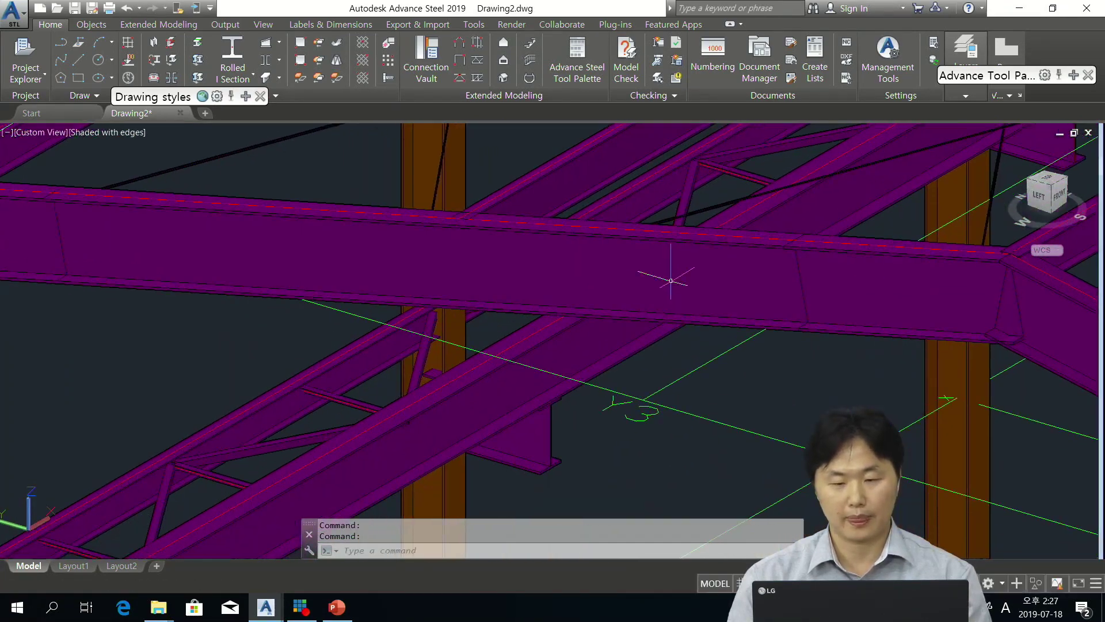
scroll(683, 278, down, 2)
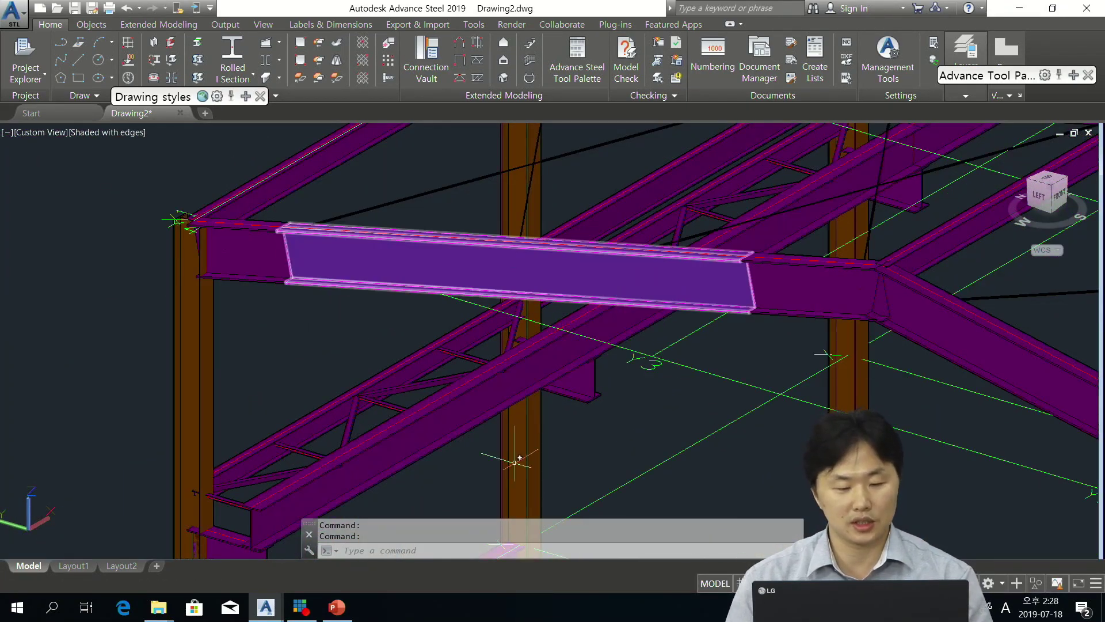
Step: Switch to the STEEL BOX add-in and open the roof beam splice (지붕보 절단부) connection settings
mouse_move(266, 608)
click(345, 547)
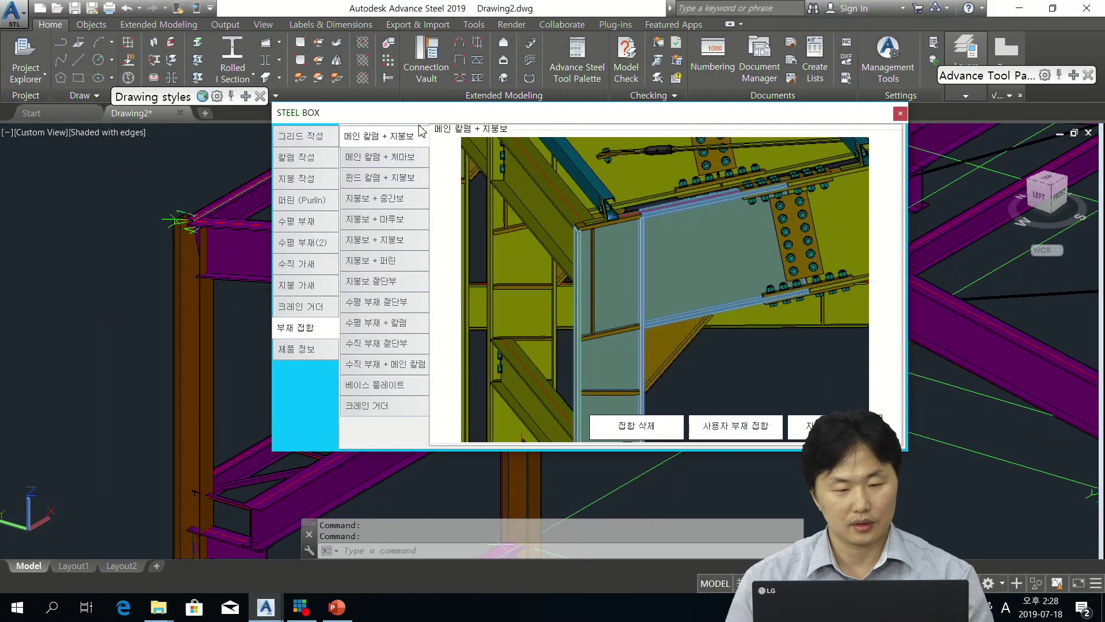
click(399, 281)
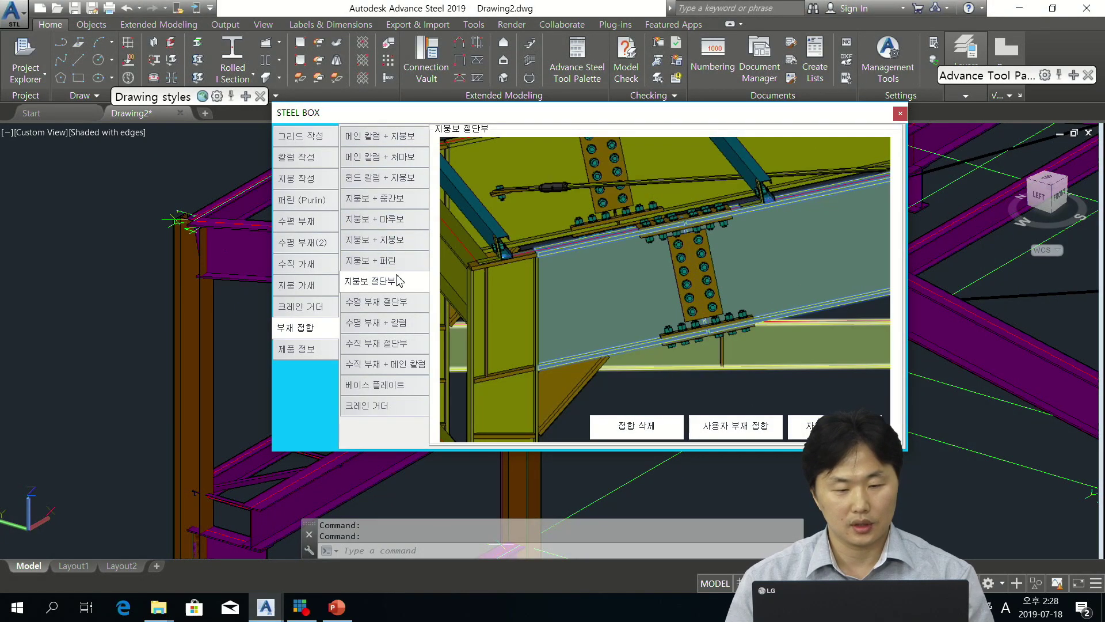
drag(568, 116, 530, 118)
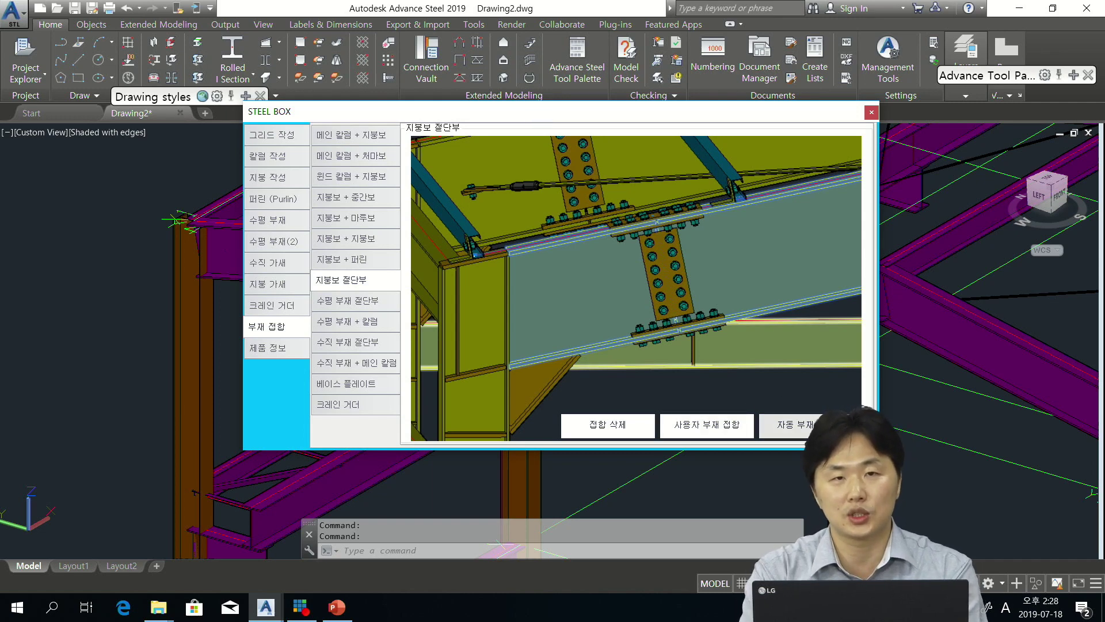
Step: Look through entries 22001 and 22002 in the ShearPlateNew user connection library for the roof beam splice
click(680, 440)
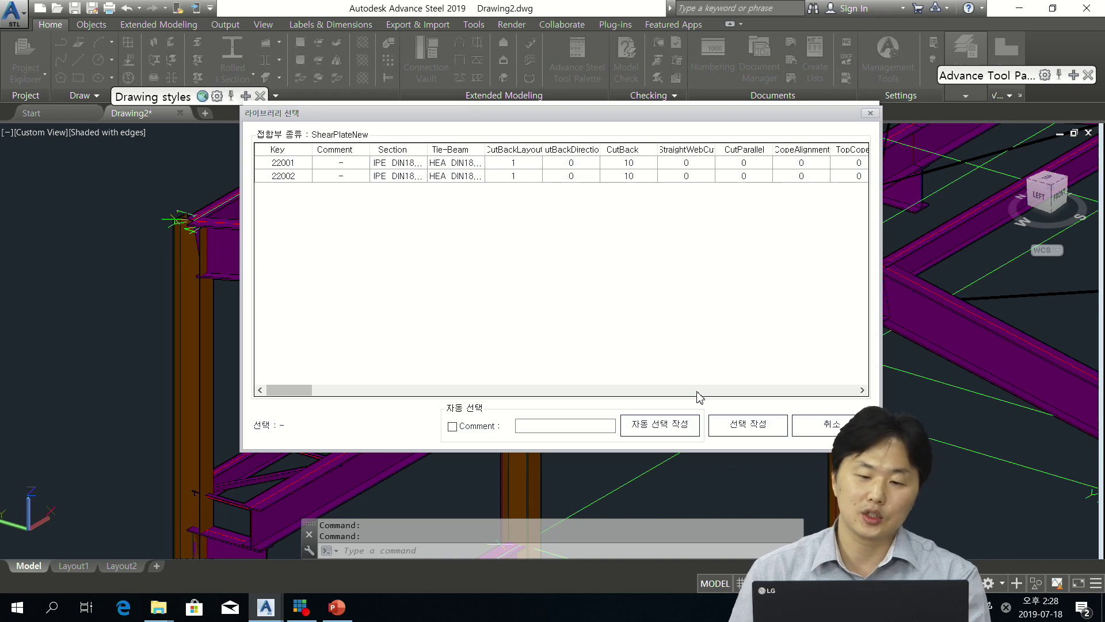
click(458, 163)
click(459, 176)
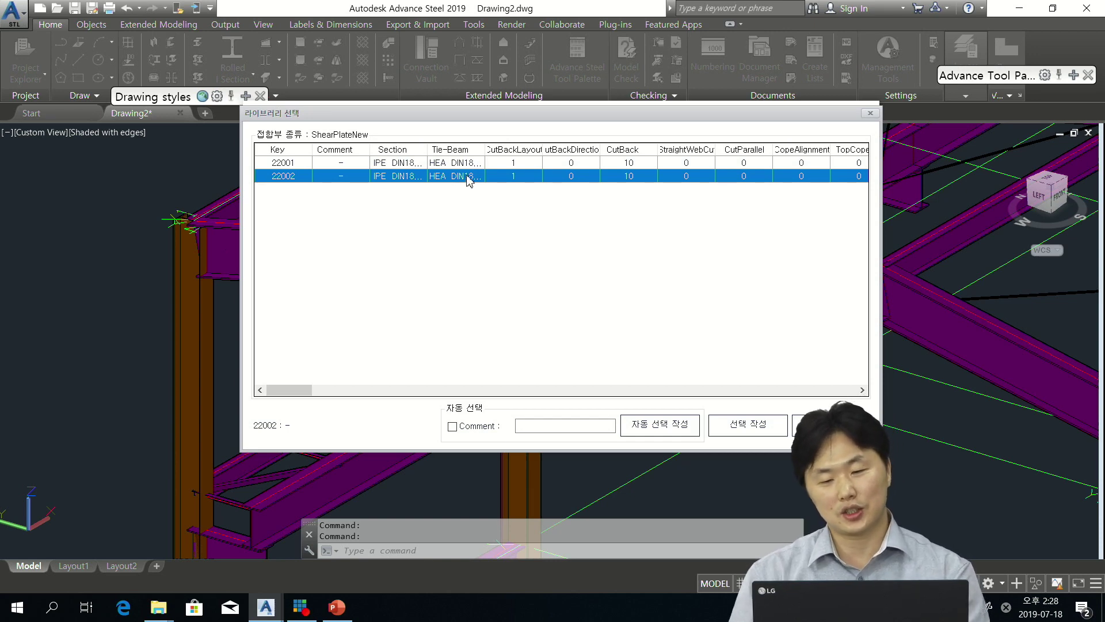
key(Return)
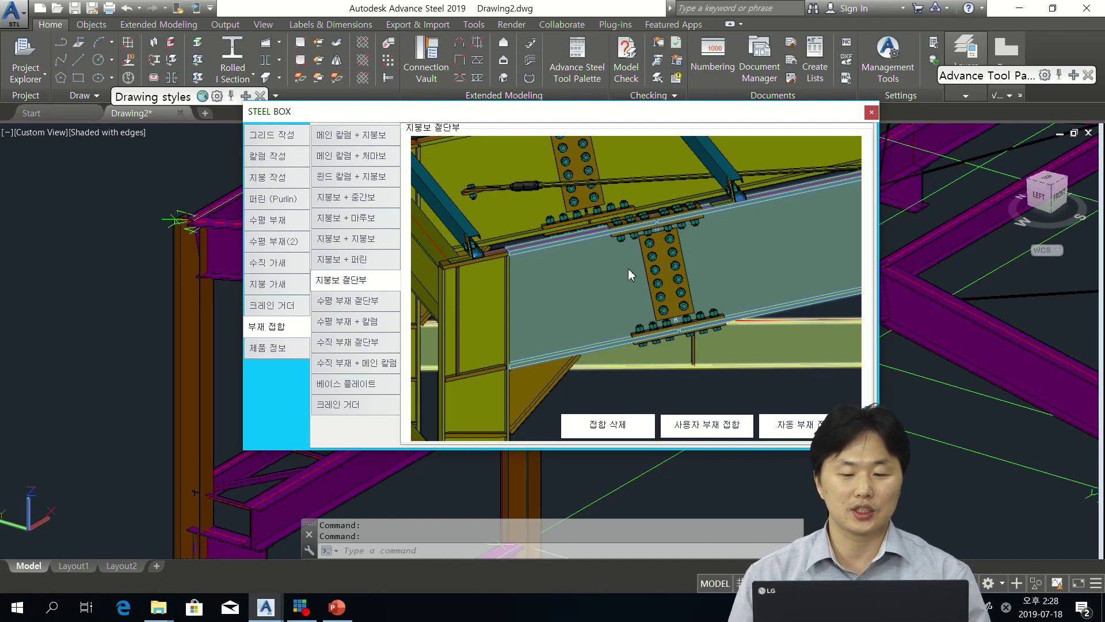
Step: Create the roof beam splice connections with automatic member connection and check the bolted splice plates up close
click(795, 424)
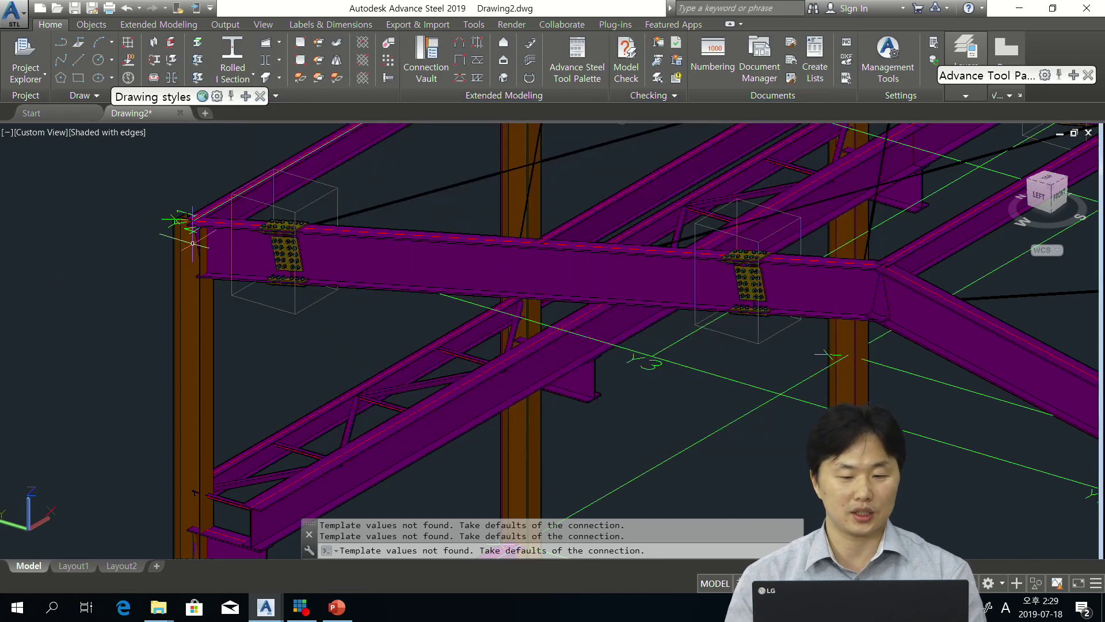
scroll(817, 265, up, 5)
middle_drag(818, 264, 547, 270)
scroll(662, 242, down, 3)
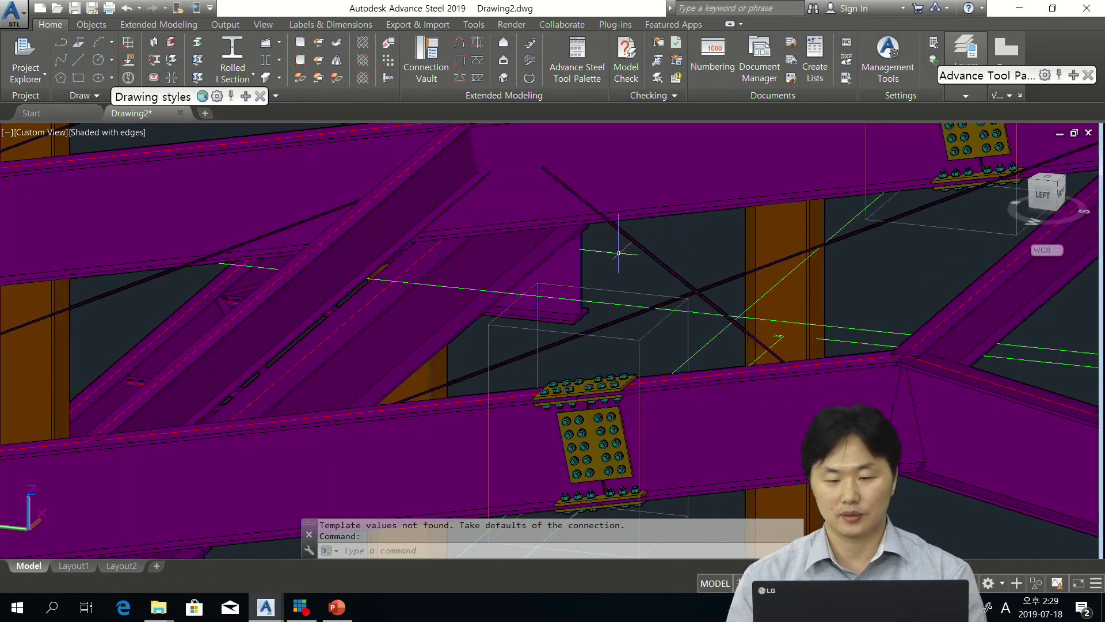
scroll(683, 289, up, 3)
scroll(683, 289, up, 2)
key(Escape)
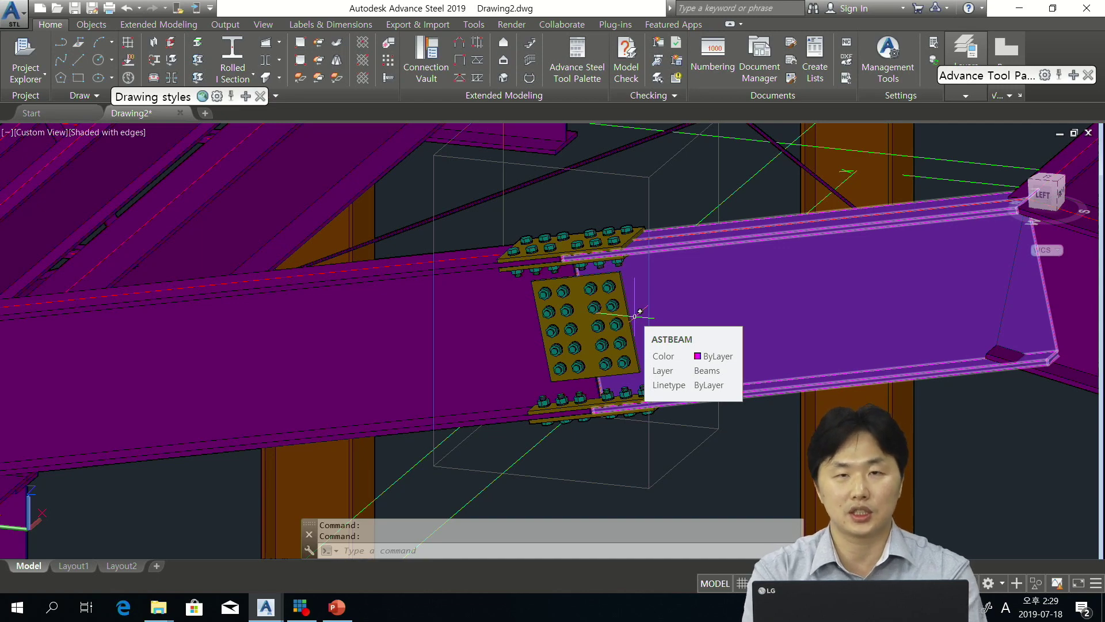
Step: Examine the splice connections on the roof beams across all frames of the building
scroll(640, 311, down, 5)
middle_drag(662, 291, 805, 322)
scroll(674, 365, up, 2)
middle_drag(444, 390, 610, 236)
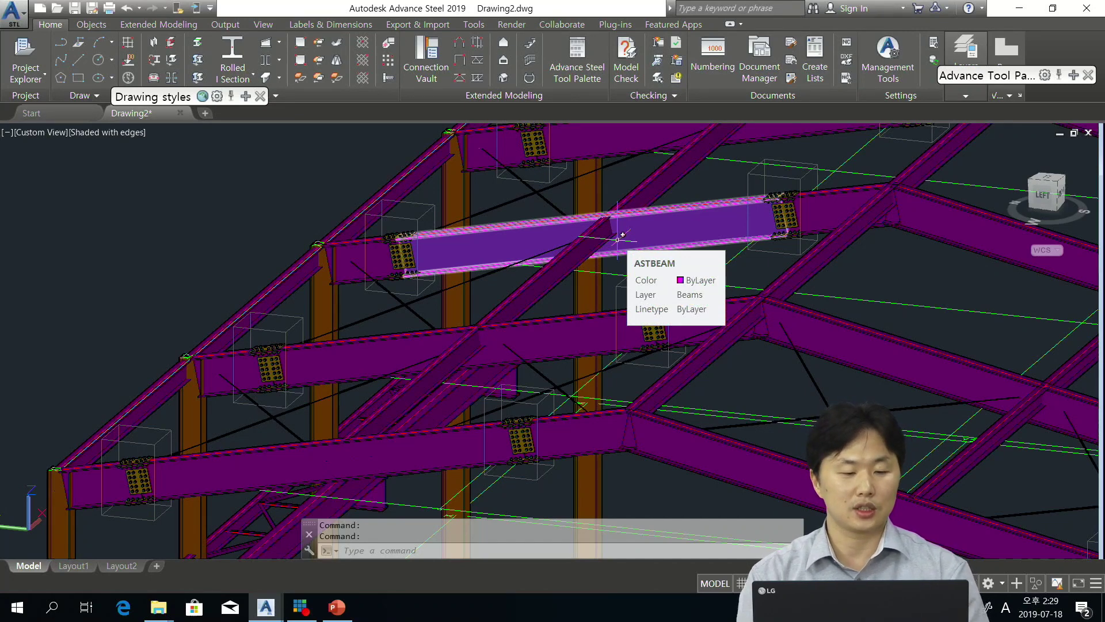
middle_drag(541, 391, 631, 277)
scroll(755, 300, down, 5)
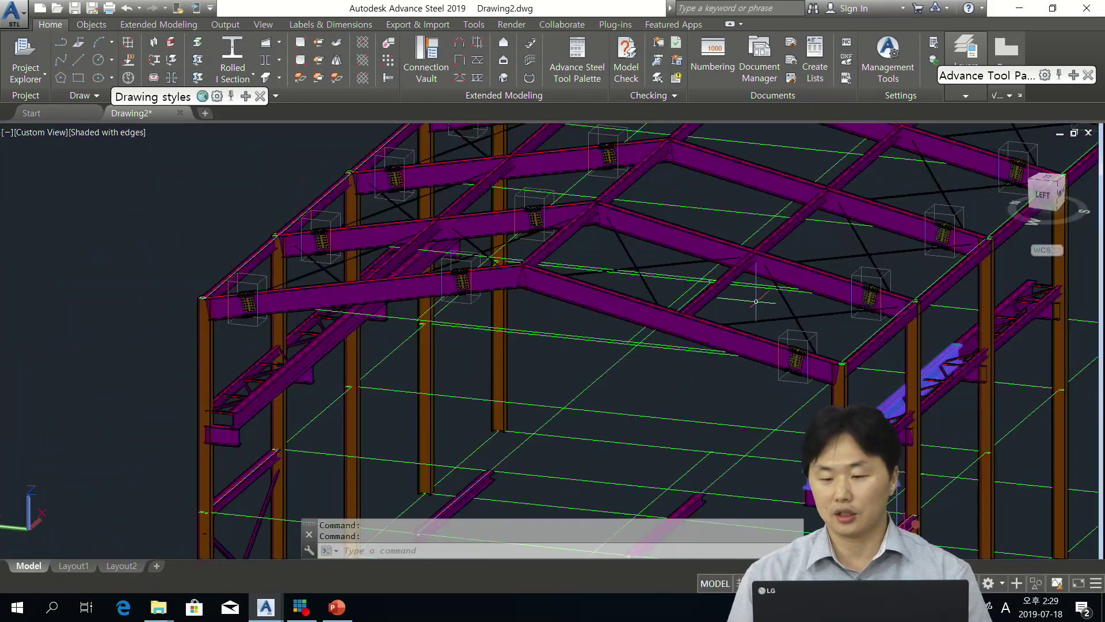
middle_drag(756, 301, 592, 257)
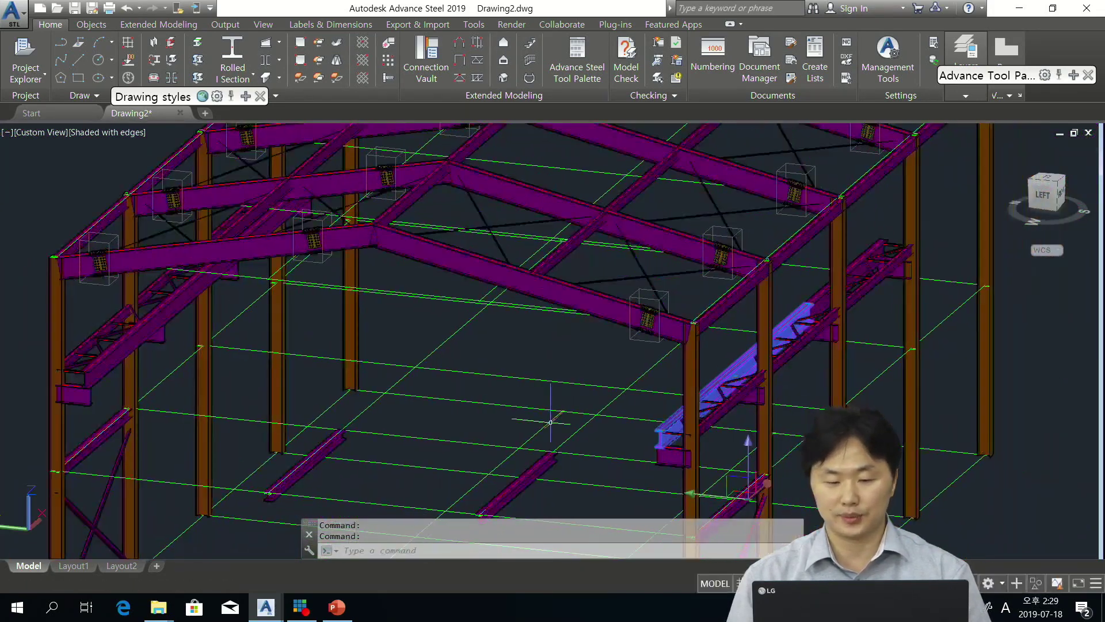
Step: Switch to the STEEL BOX add-in and look through the member connection types from main column + roof beam to the roof beam splice
mouse_move(264, 610)
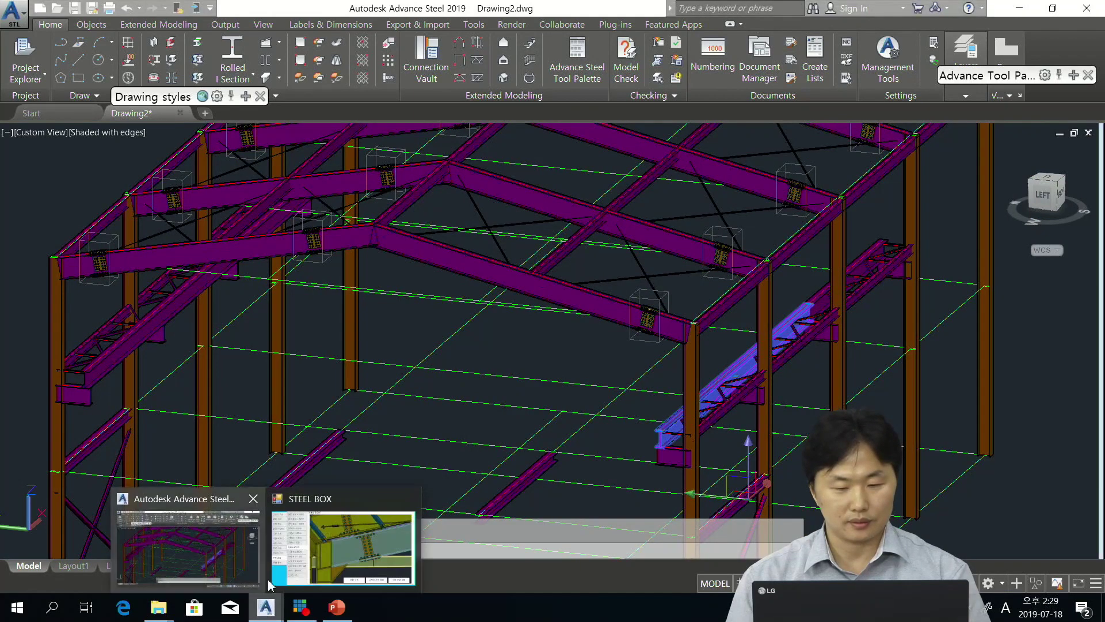
click(346, 543)
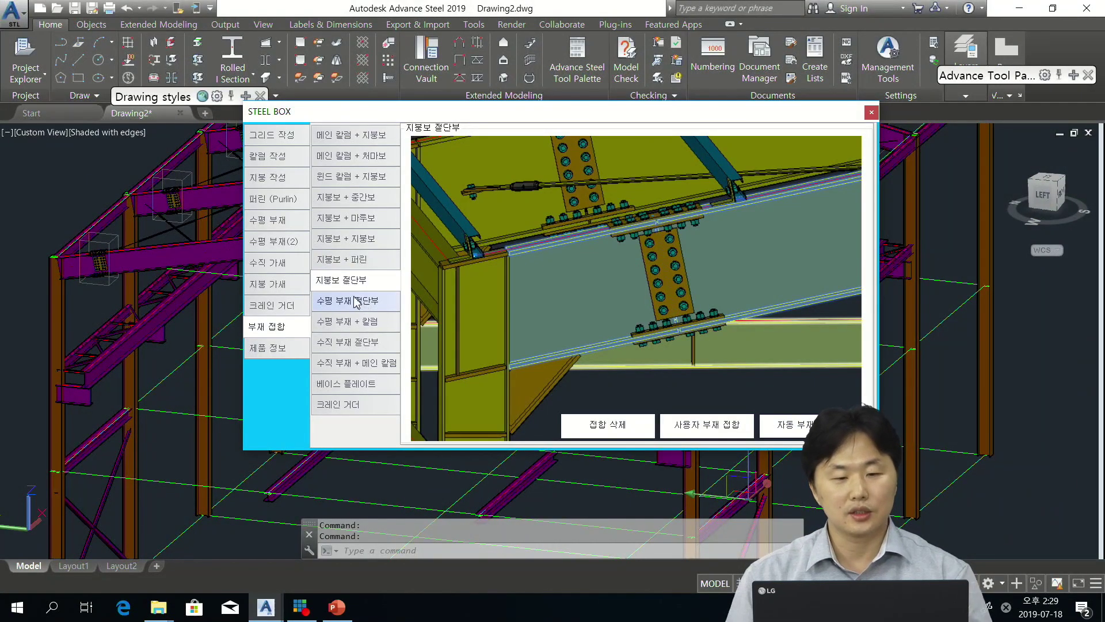
click(369, 134)
click(367, 157)
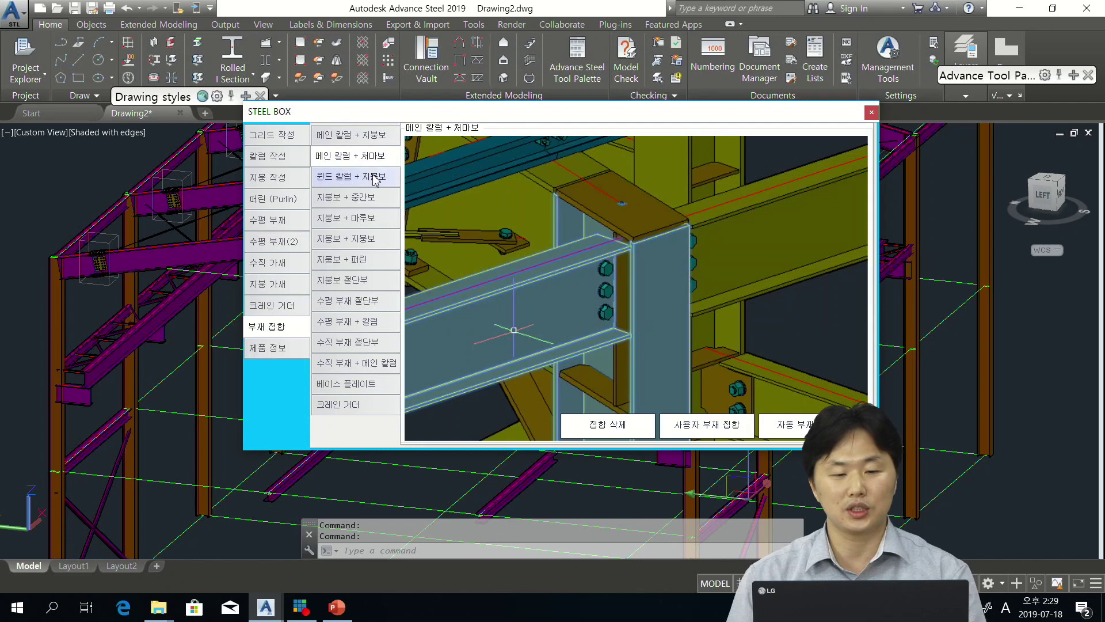
click(371, 177)
click(369, 198)
click(377, 224)
click(373, 240)
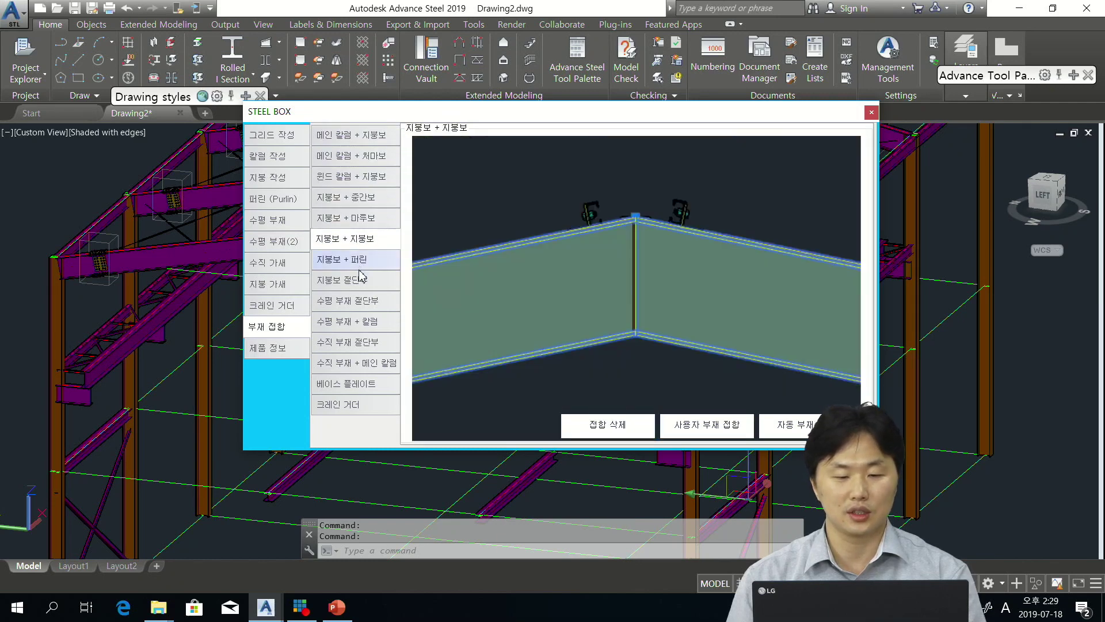
click(358, 261)
click(361, 284)
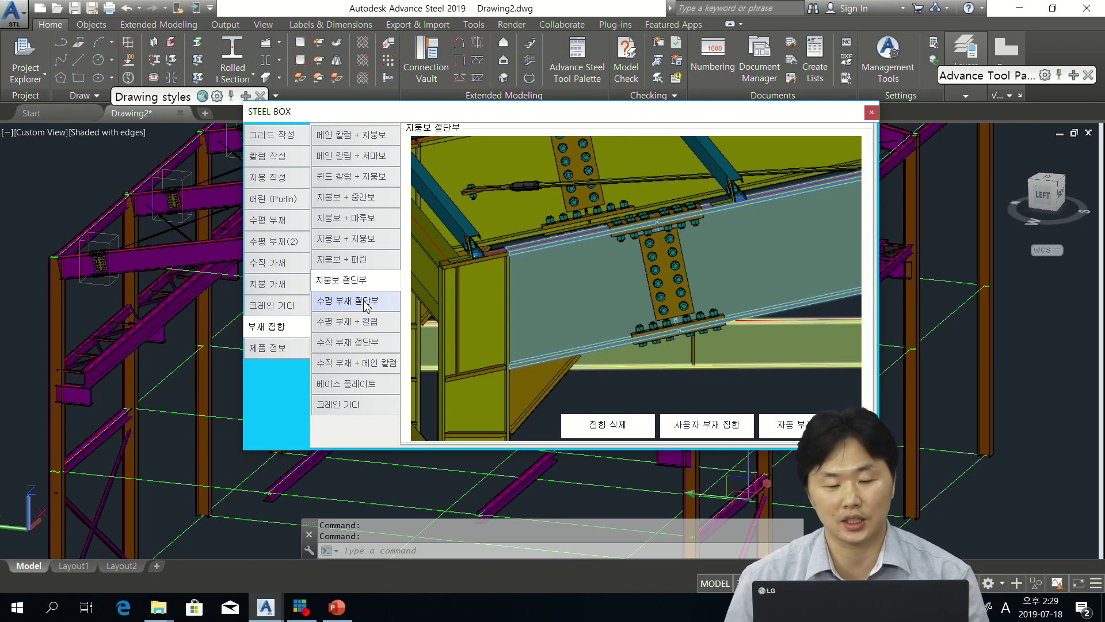
click(361, 141)
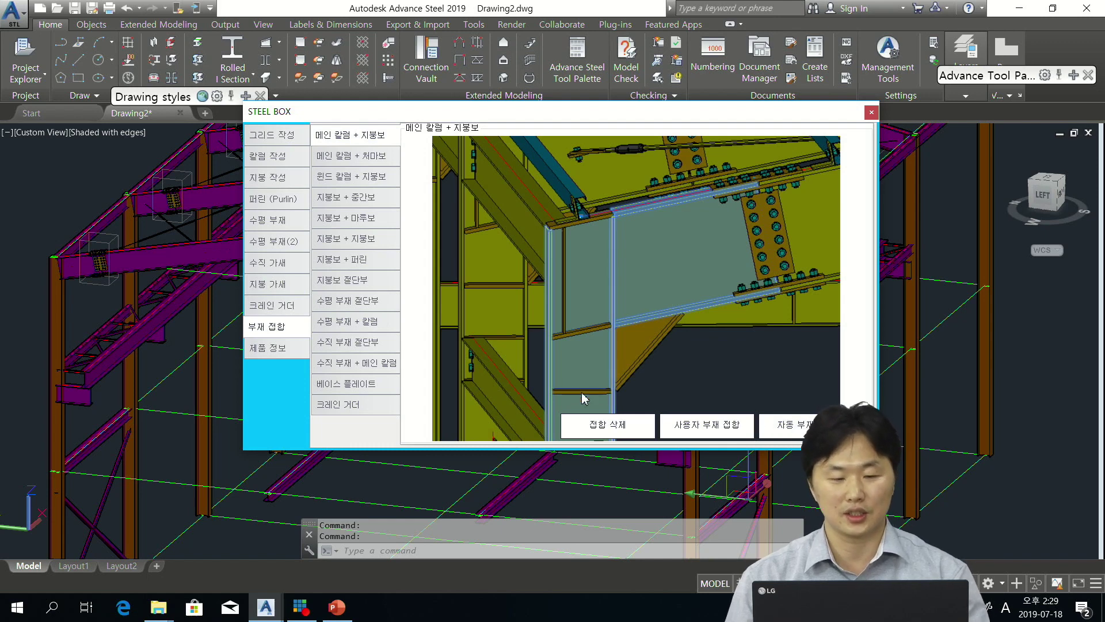
Step: Create the crane girder (크레인 거더) connections with automatic member connection and clear the selection in the model
click(348, 383)
click(357, 404)
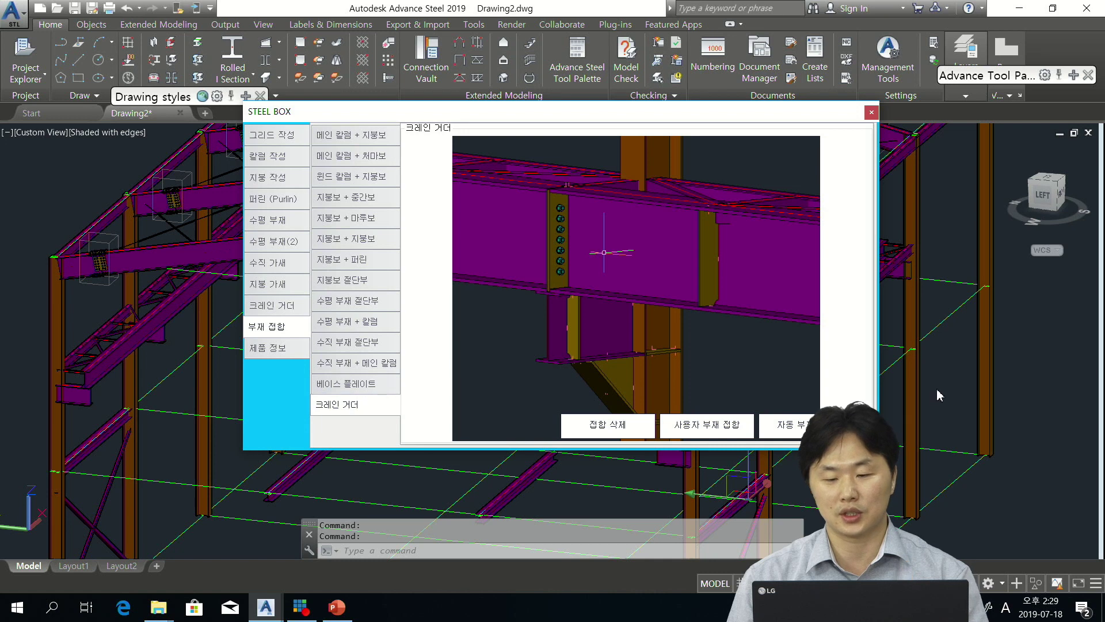
click(769, 425)
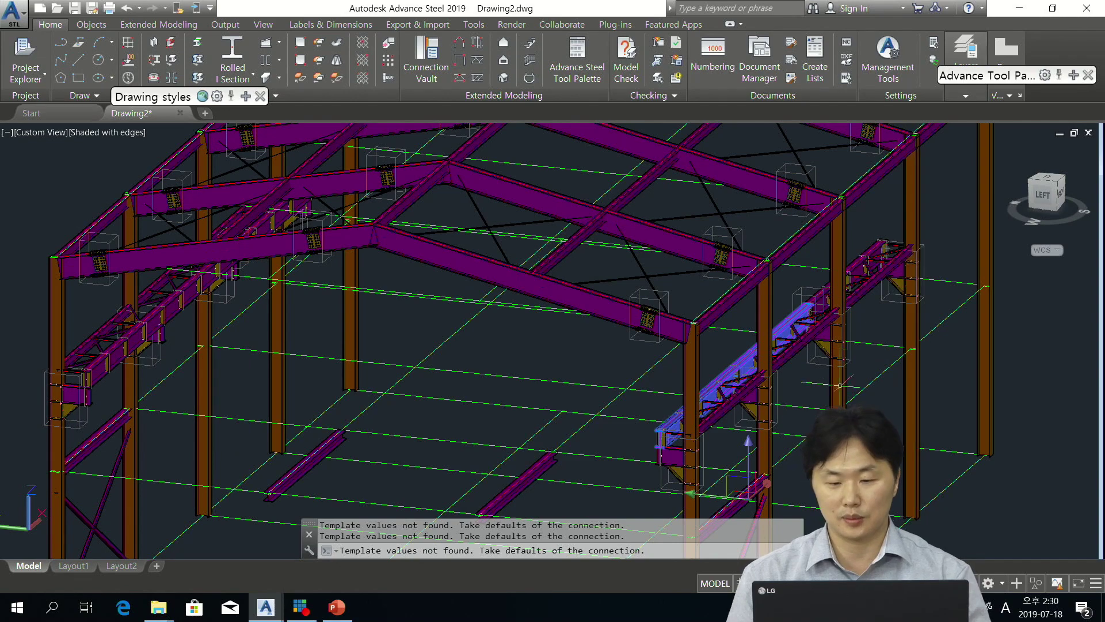
middle_drag(697, 455, 630, 372)
key(Escape)
key(Escape)
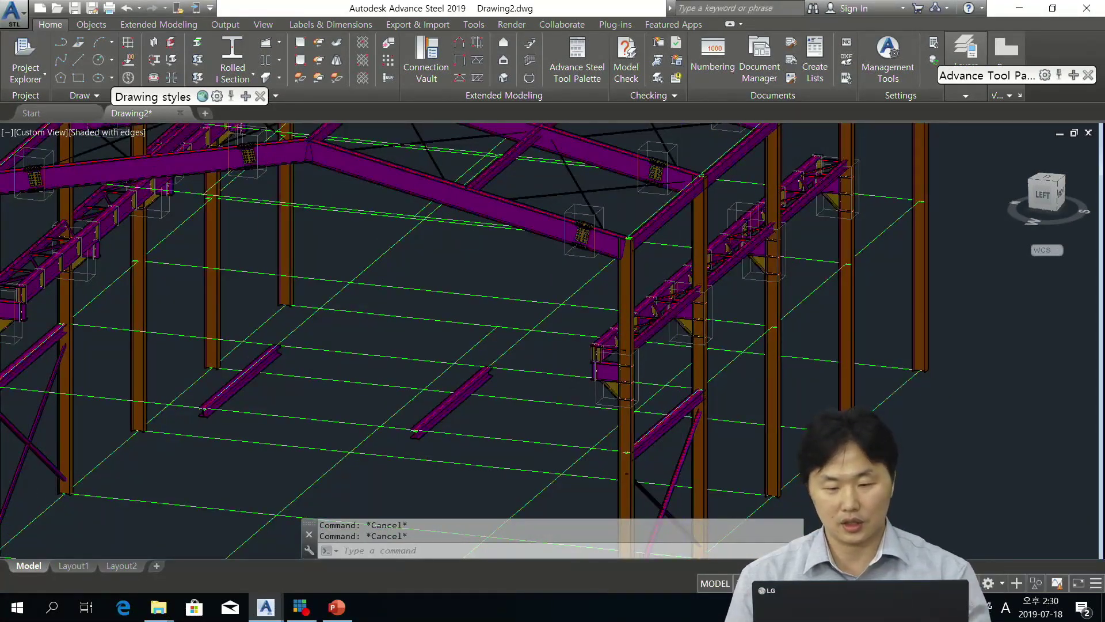
Step: Examine the stiffener plates and bolted end plate connections along the crane girders up close
scroll(631, 371, up, 6)
scroll(554, 359, up, 4)
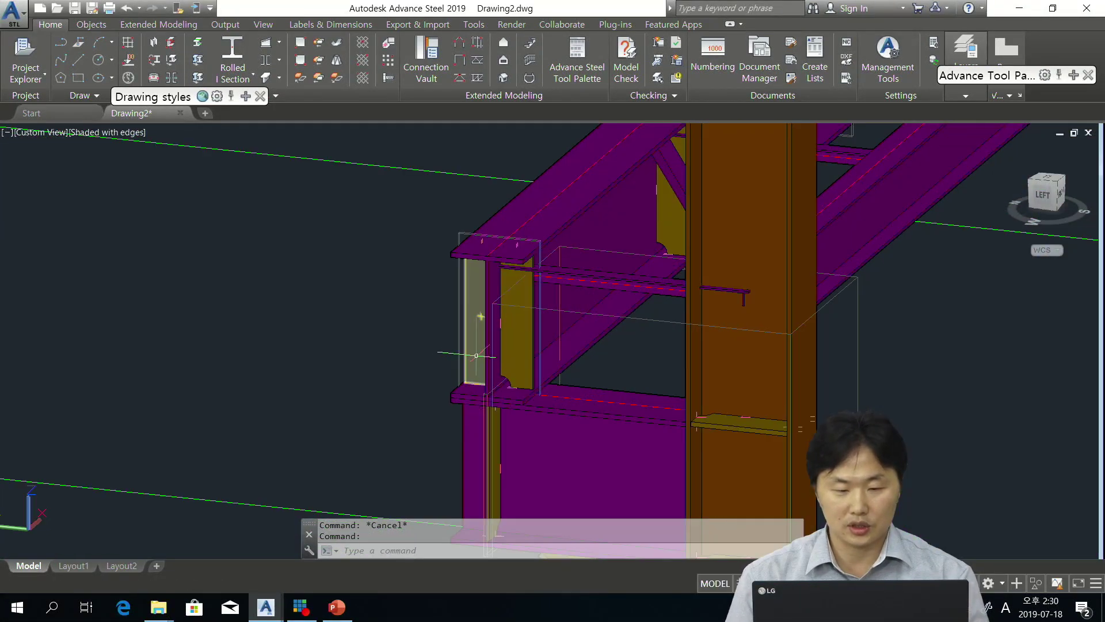
mouse_move(517, 319)
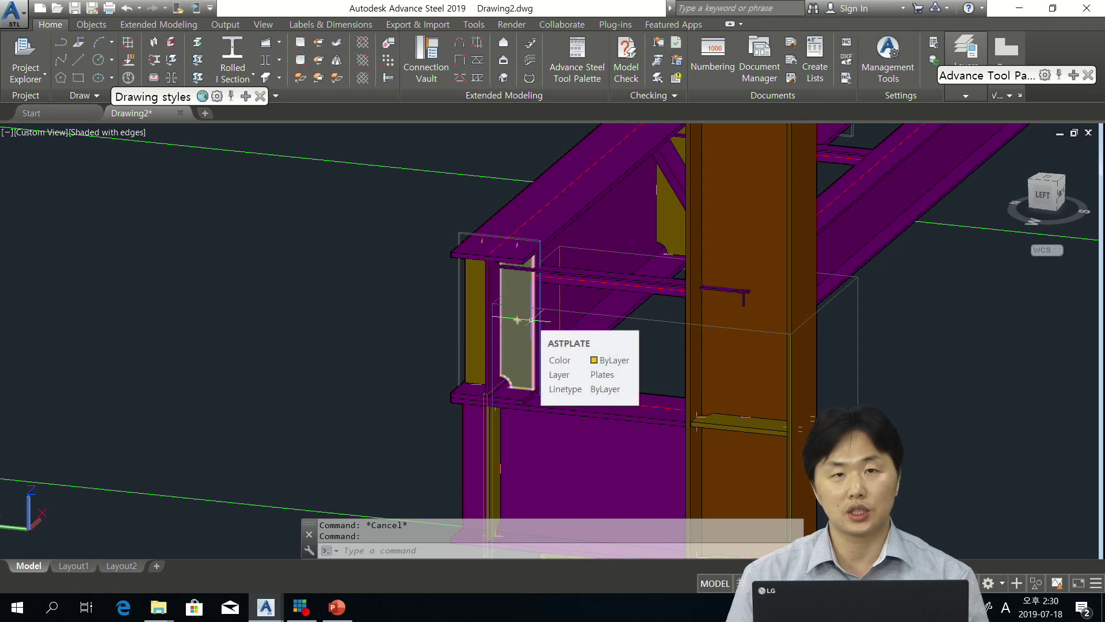
shift+middle_drag(727, 308, 633, 230)
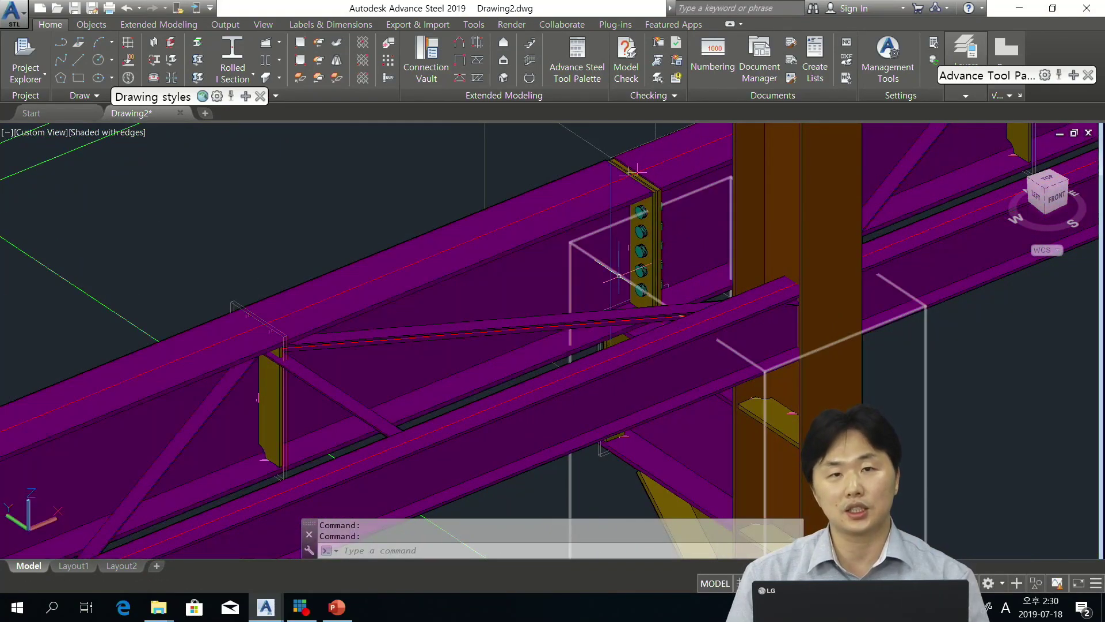
scroll(633, 230, up, 2)
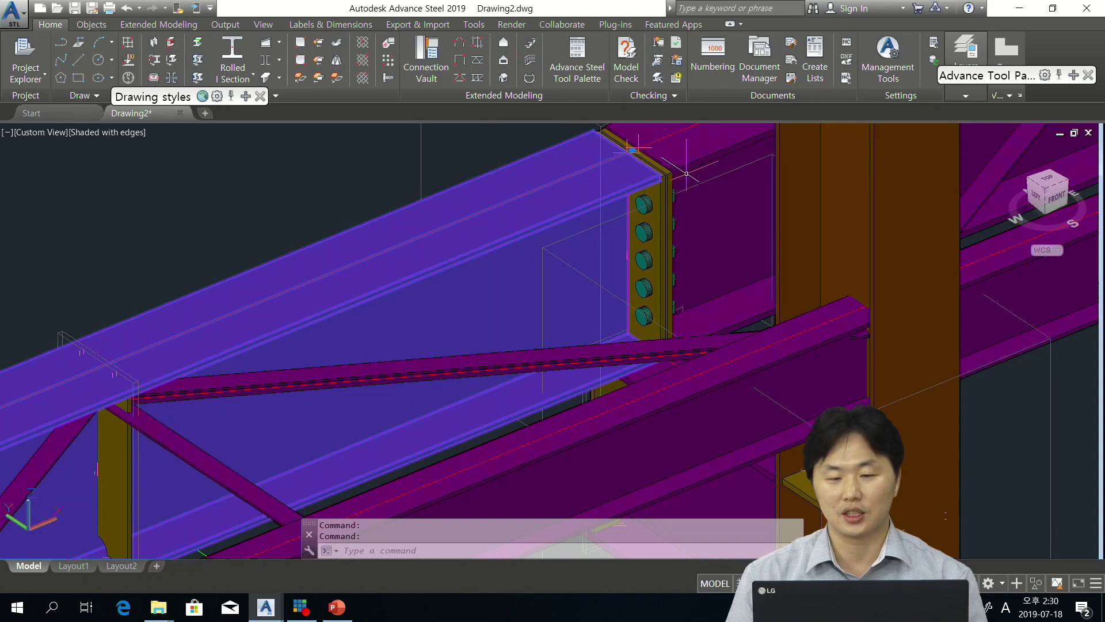
shift+middle_drag(634, 148, 575, 316)
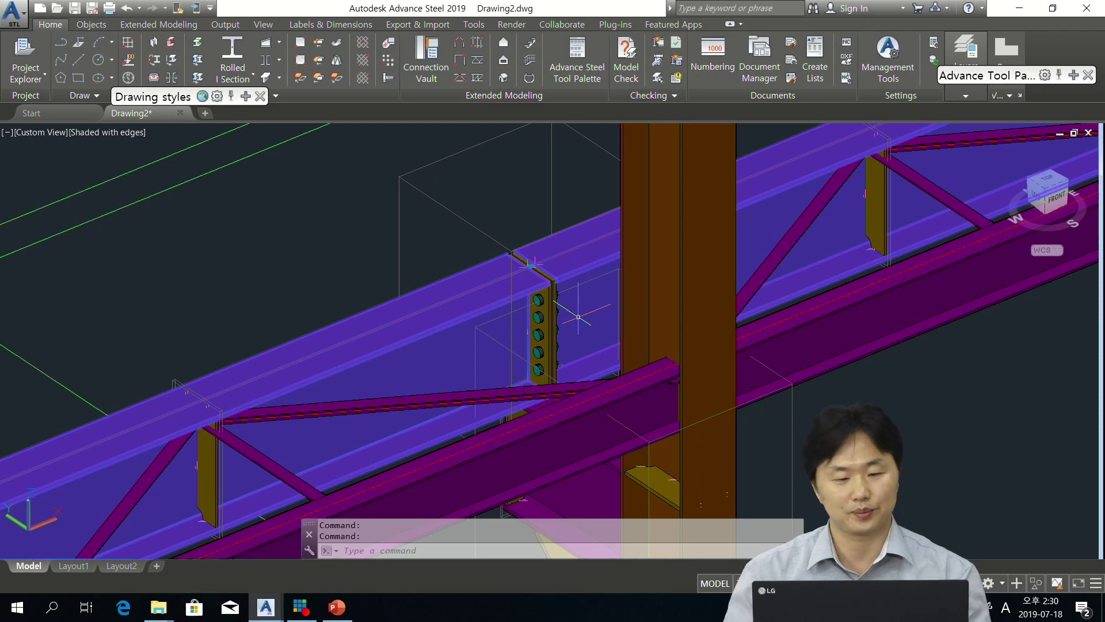
scroll(578, 316, down, 5)
shift+middle_drag(573, 318, 561, 320)
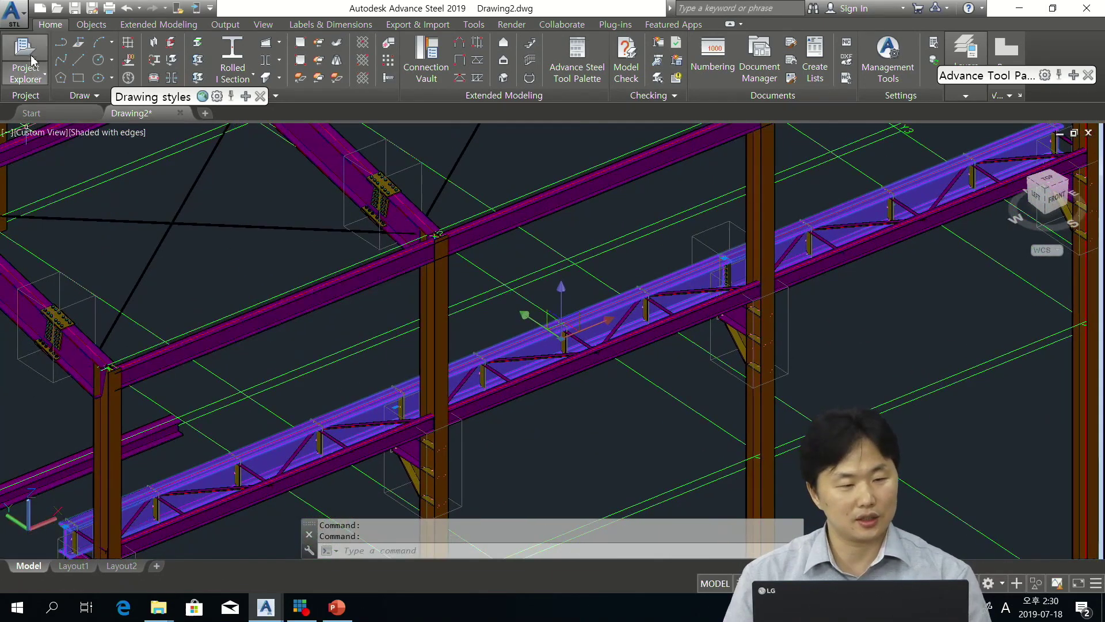
Step: Open the recent drawing SteelBoxSample.dwg and bring the complete building frame into view
click(13, 11)
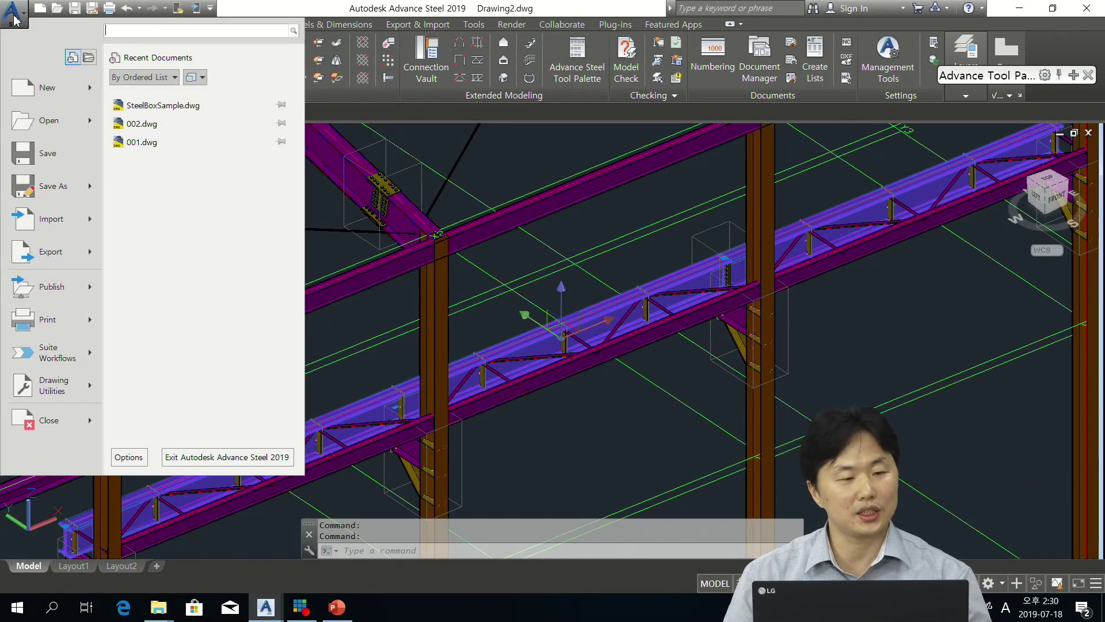
click(158, 107)
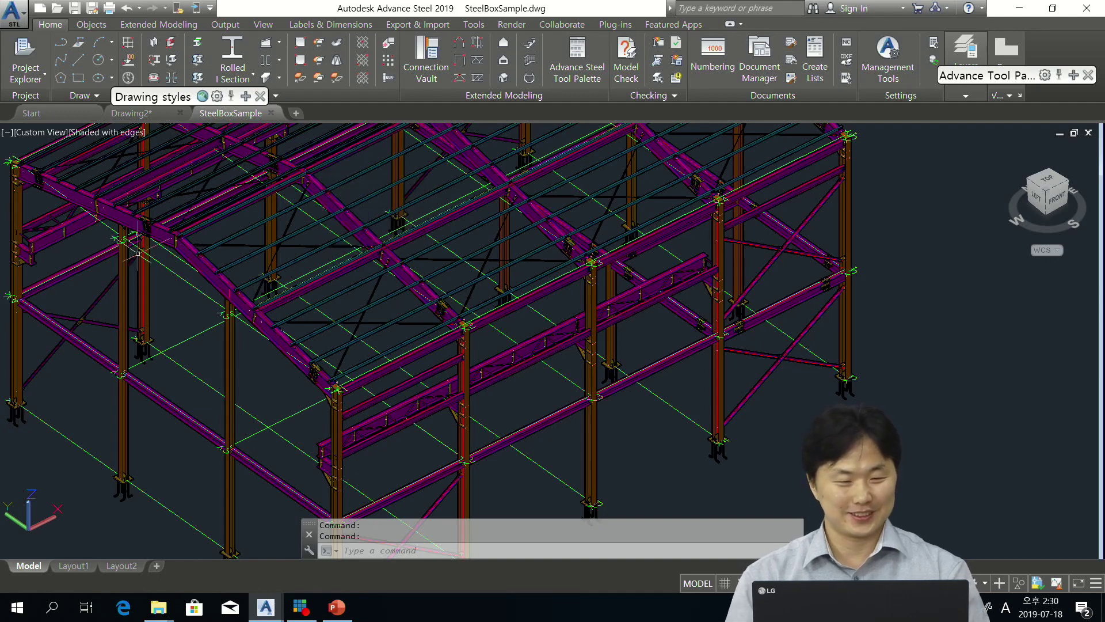
middle_drag(348, 333, 452, 309)
scroll(451, 311, down, 3)
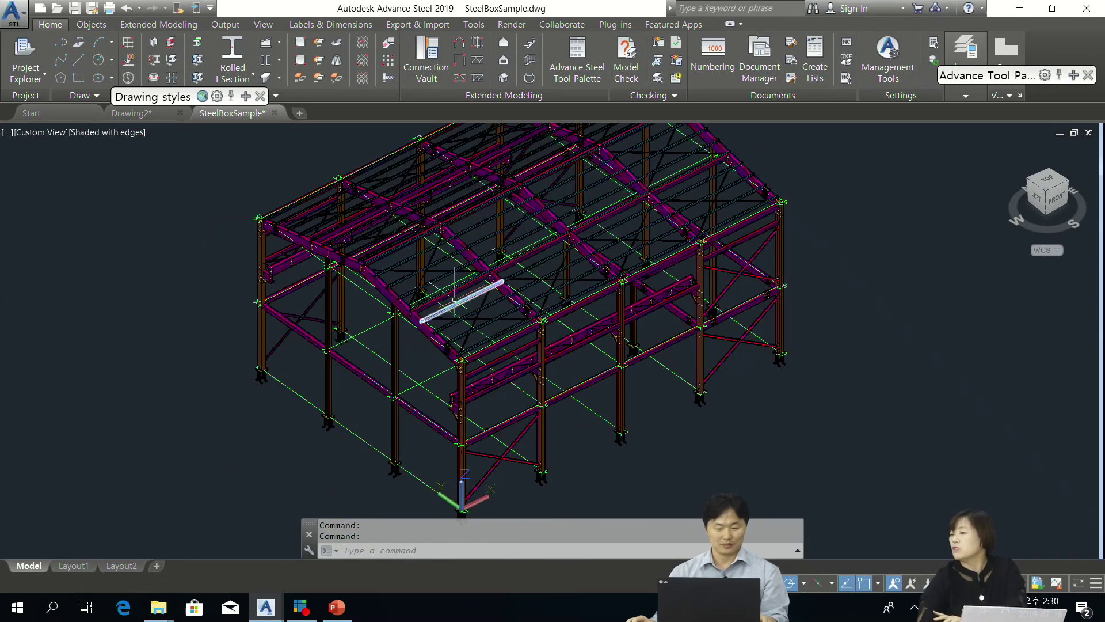
scroll(437, 322, up, 2)
scroll(447, 334, up, 2)
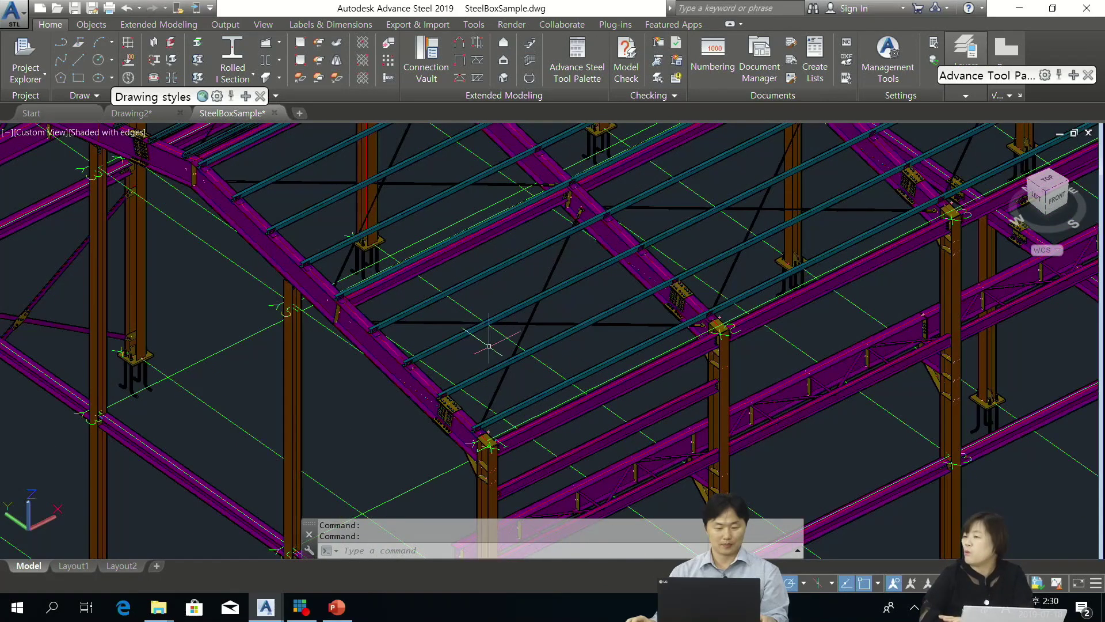
Step: Examine the bolted roof beam splices and purlin connections in the sample building's end frame
middle_drag(476, 328, 553, 293)
scroll(487, 325, up, 4)
scroll(606, 395, down, 2)
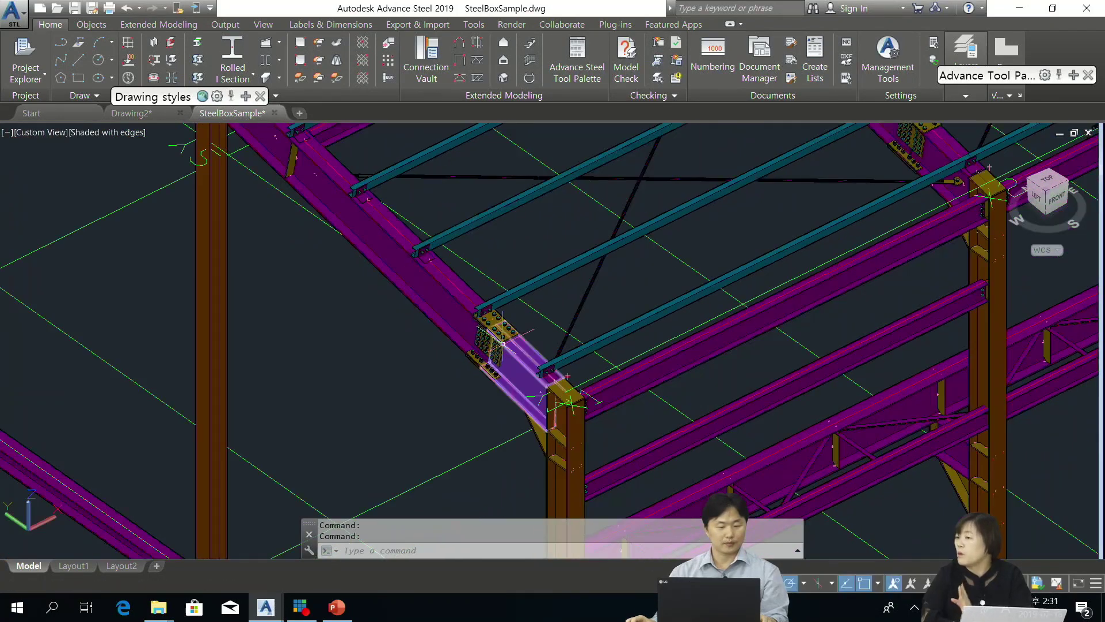
middle_drag(461, 311, 489, 327)
mouse_move(489, 330)
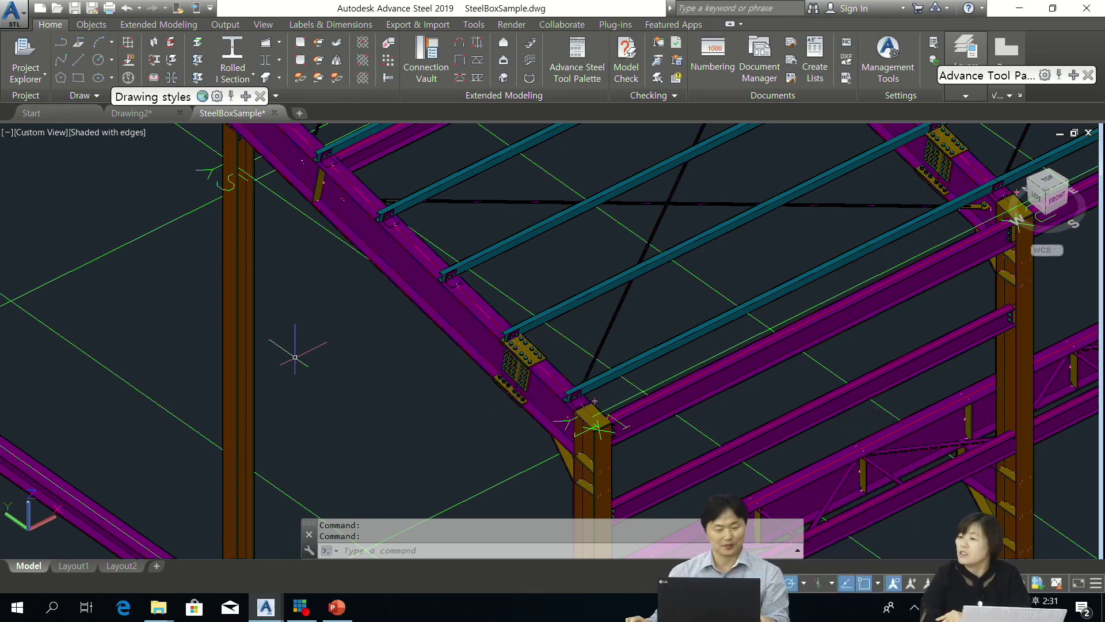
scroll(535, 334, up, 6)
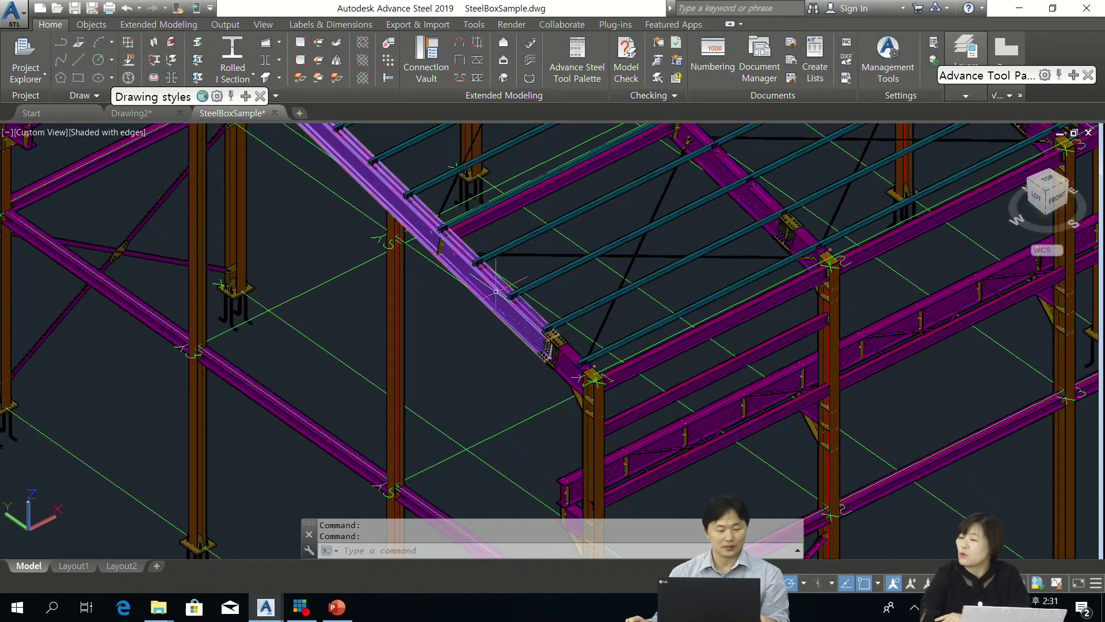
scroll(534, 367, up, 4)
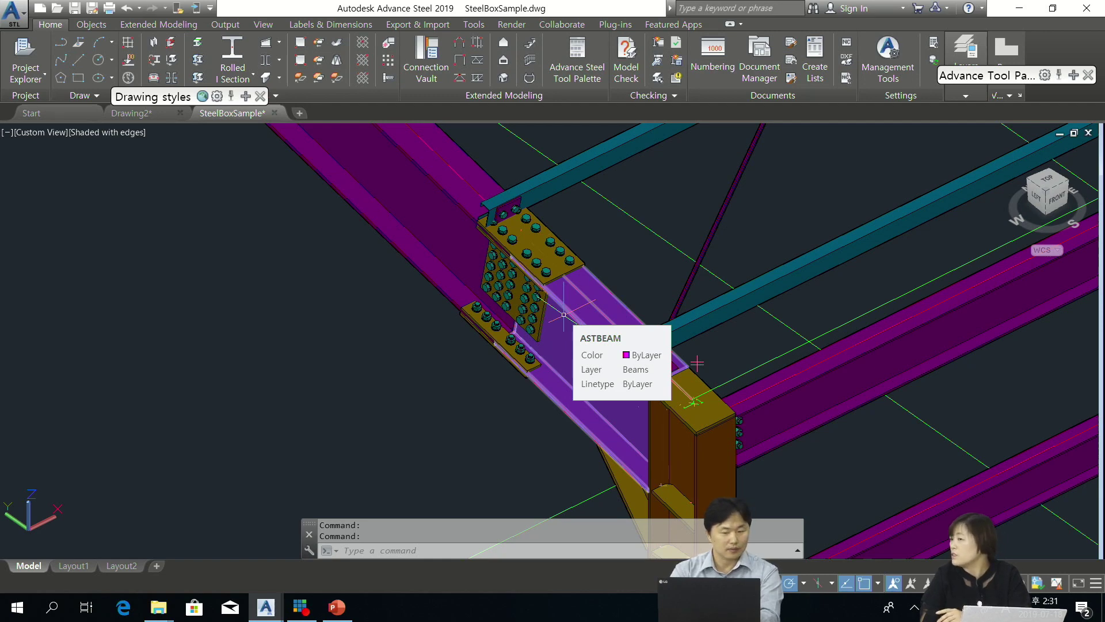
mouse_move(235, 246)
middle_down()
mouse_move(695, 412)
mouse_move(731, 453)
mouse_move(444, 202)
mouse_move(570, 217)
mouse_move(608, 398)
middle_up()
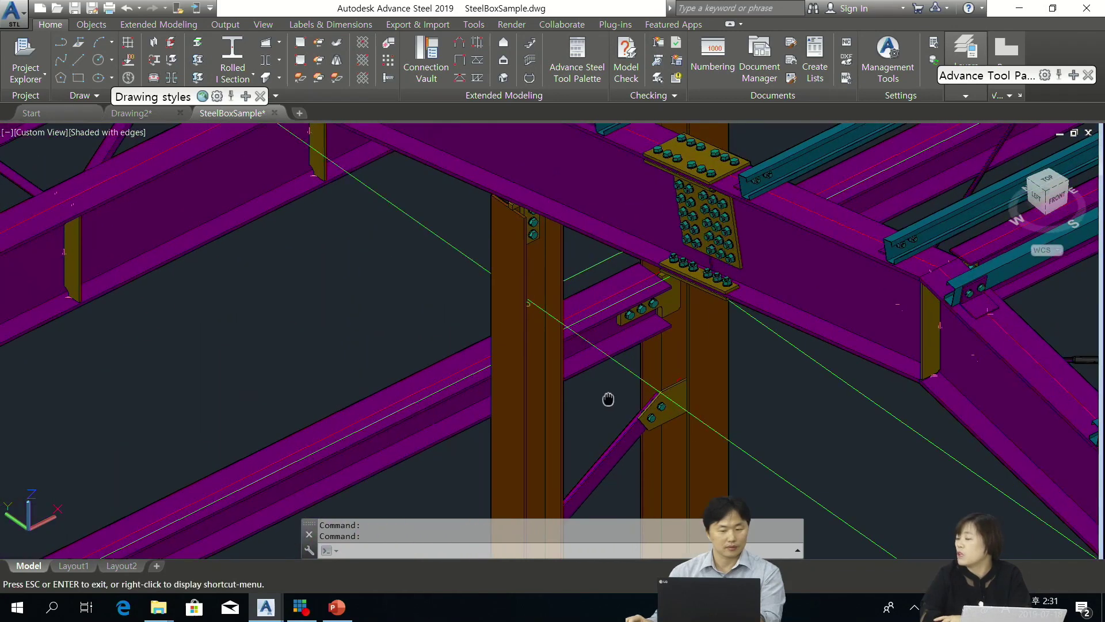
middle_drag(587, 256, 553, 296)
key(Escape)
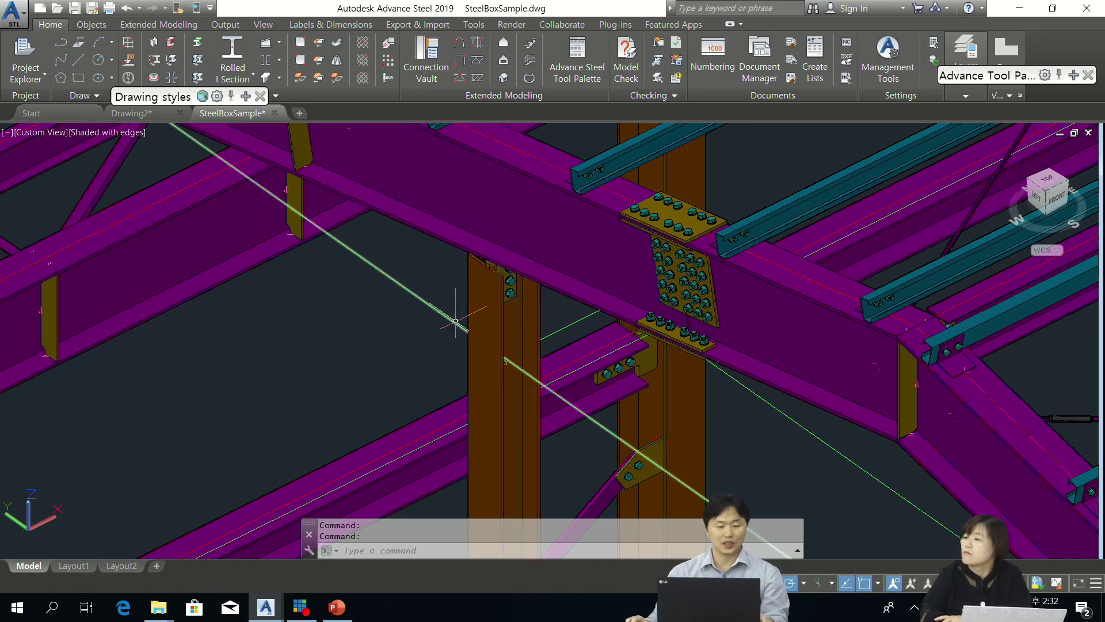
Step: Examine the column bases and the bolted connection between the horizontal side beam and the column above the vertical bracing
scroll(576, 313, down, 5)
middle_drag(547, 347, 597, 225)
middle_drag(535, 387, 529, 286)
middle_drag(640, 378, 682, 330)
key(Escape)
scroll(555, 235, down, 5)
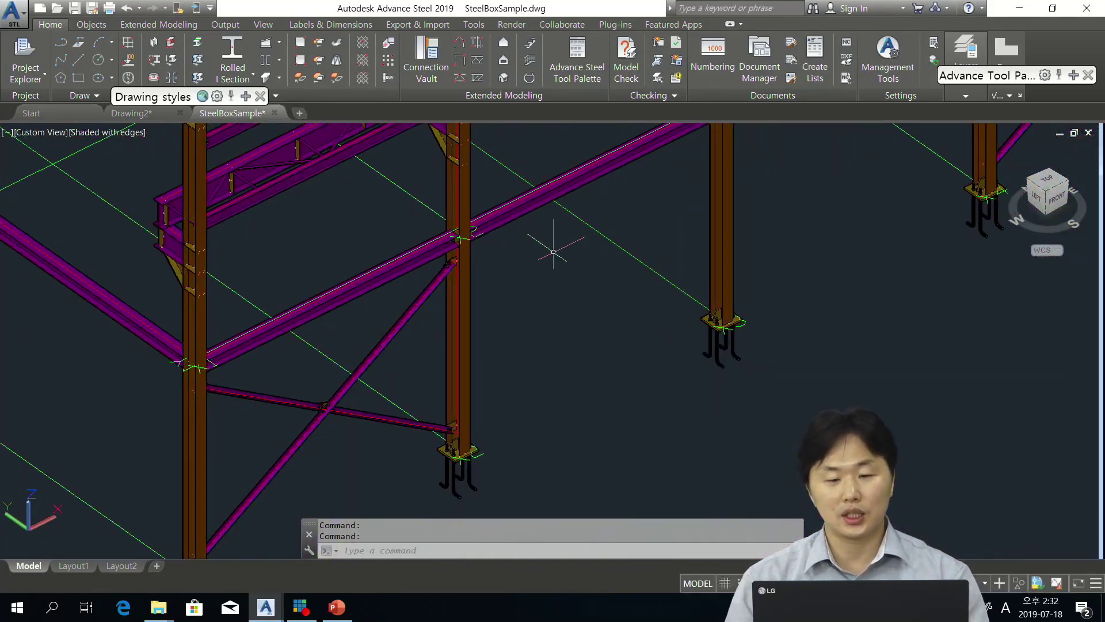
middle_drag(659, 221, 666, 244)
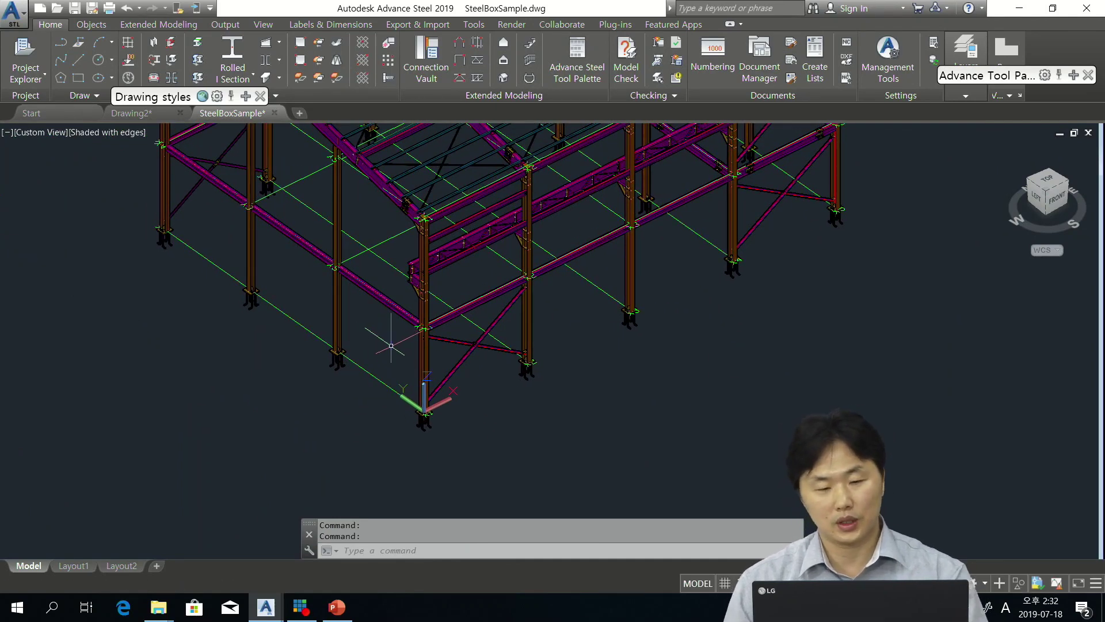
scroll(403, 339, up, 8)
click(456, 305)
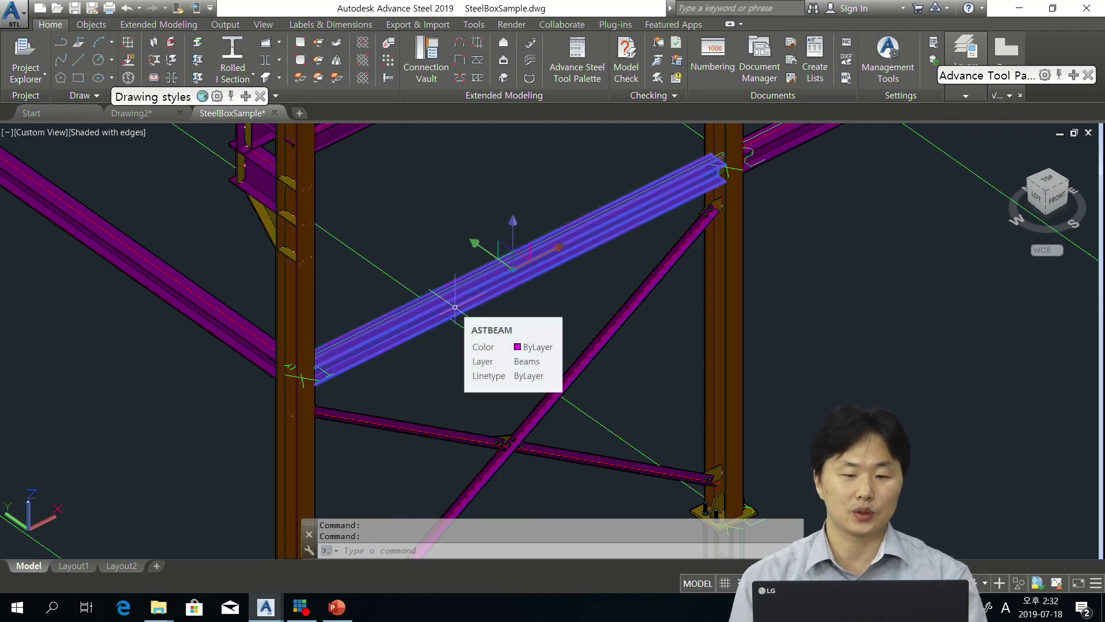
scroll(454, 306, down, 6)
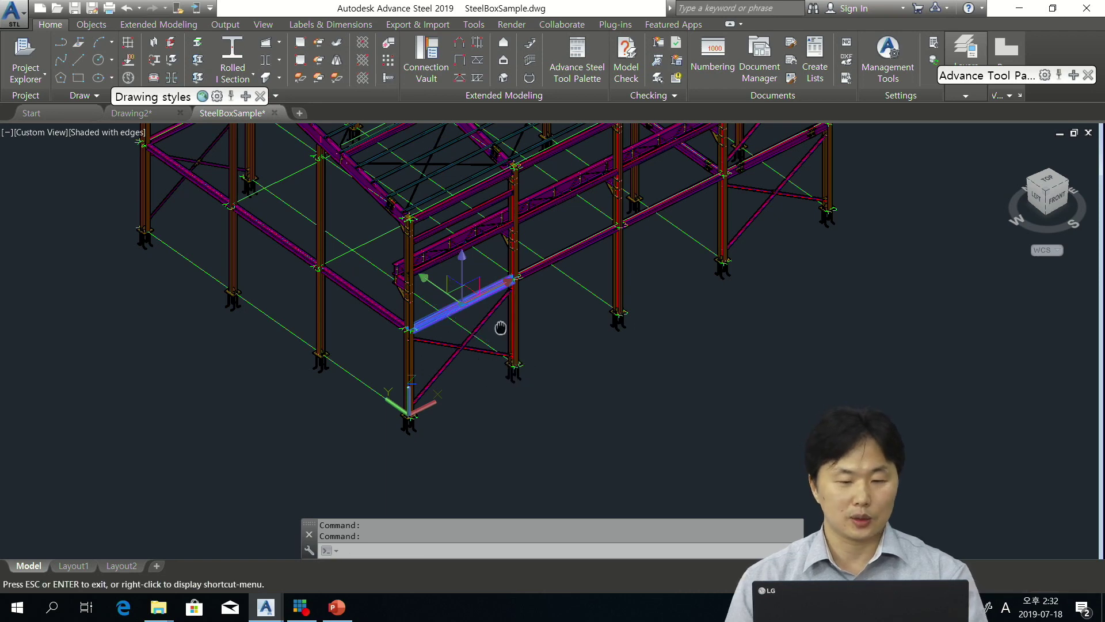
shift+middle_drag(501, 321, 455, 278)
scroll(455, 278, up, 8)
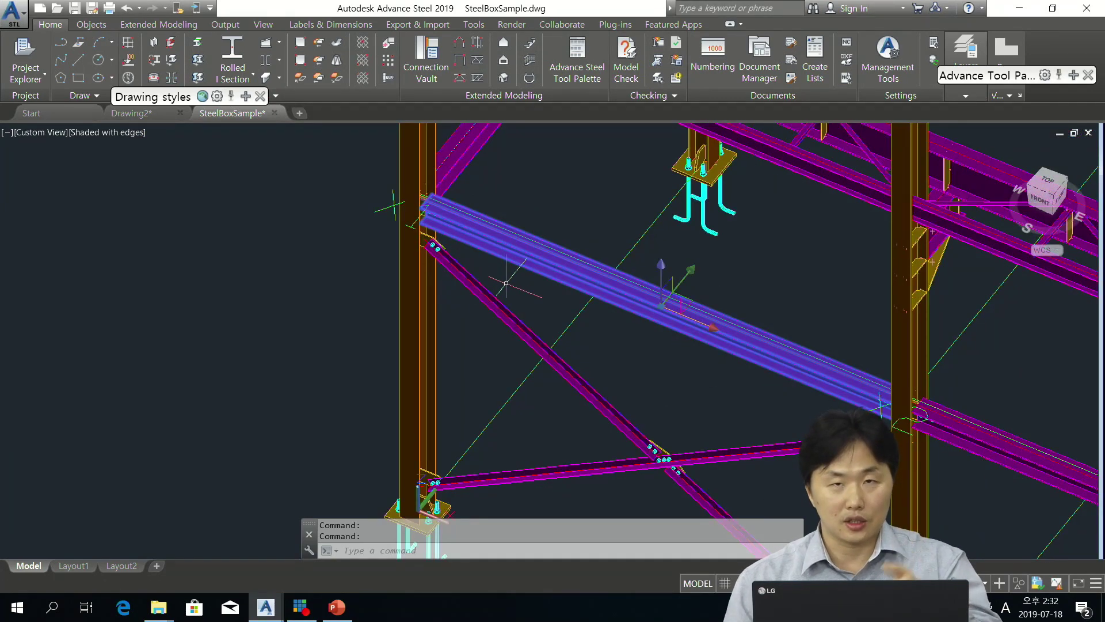
scroll(489, 266, up, 5)
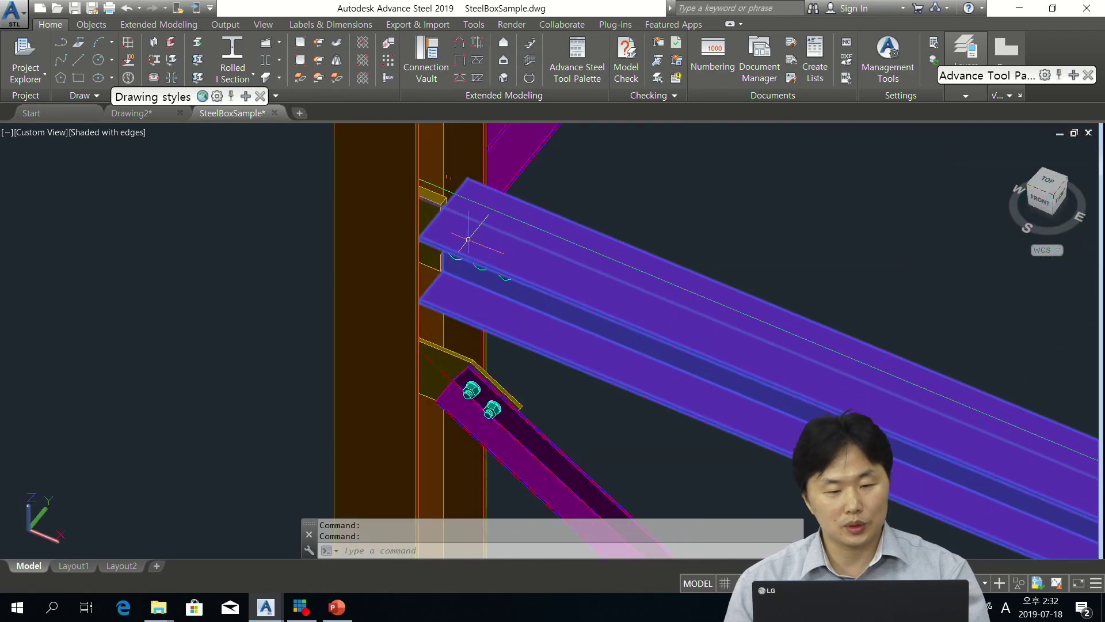
shift+middle_drag(459, 271, 548, 253)
Step: Examine the bolted splices of the horizontal floor beams and the joint where they meet at the column
drag(548, 240, 272, 237)
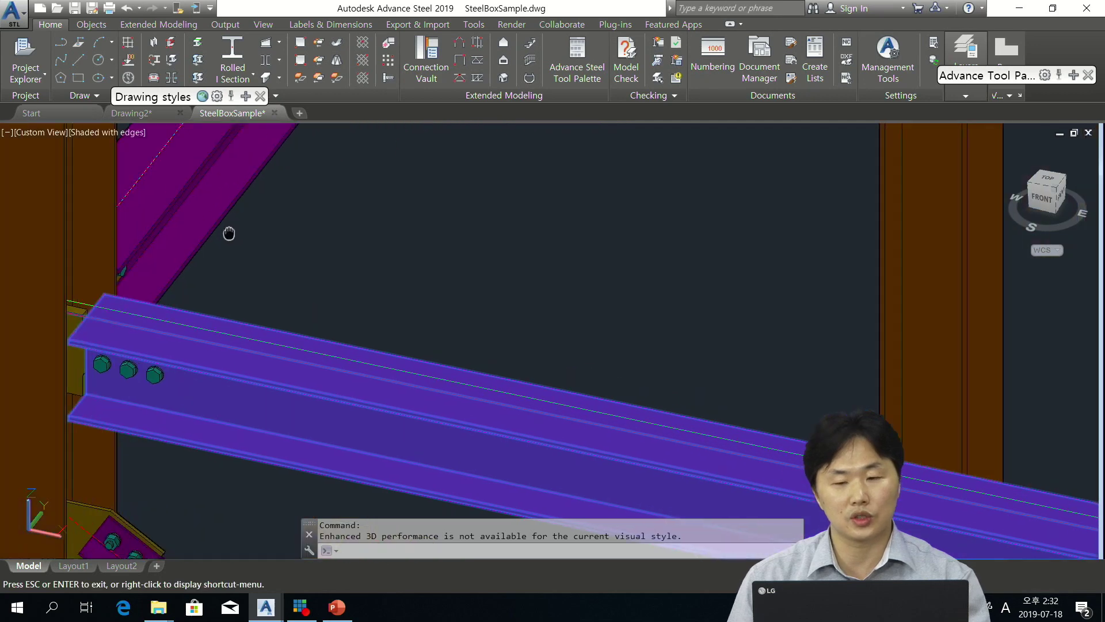
scroll(703, 267, down, 5)
scroll(378, 264, up, 3)
scroll(859, 299, down, 3)
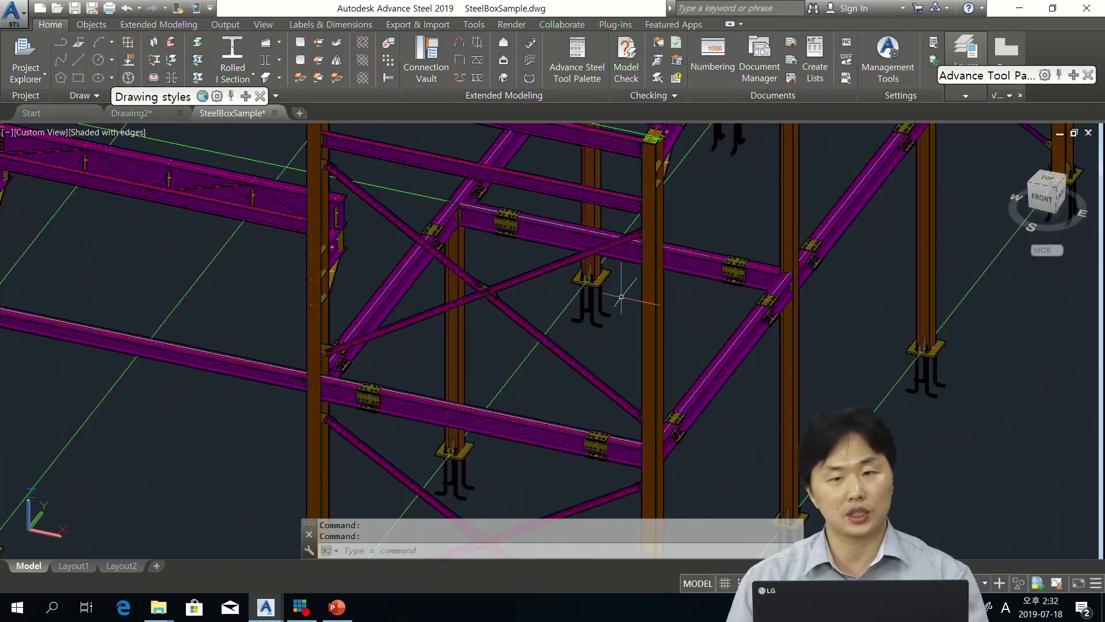
drag(617, 296, 655, 301)
key(Escape)
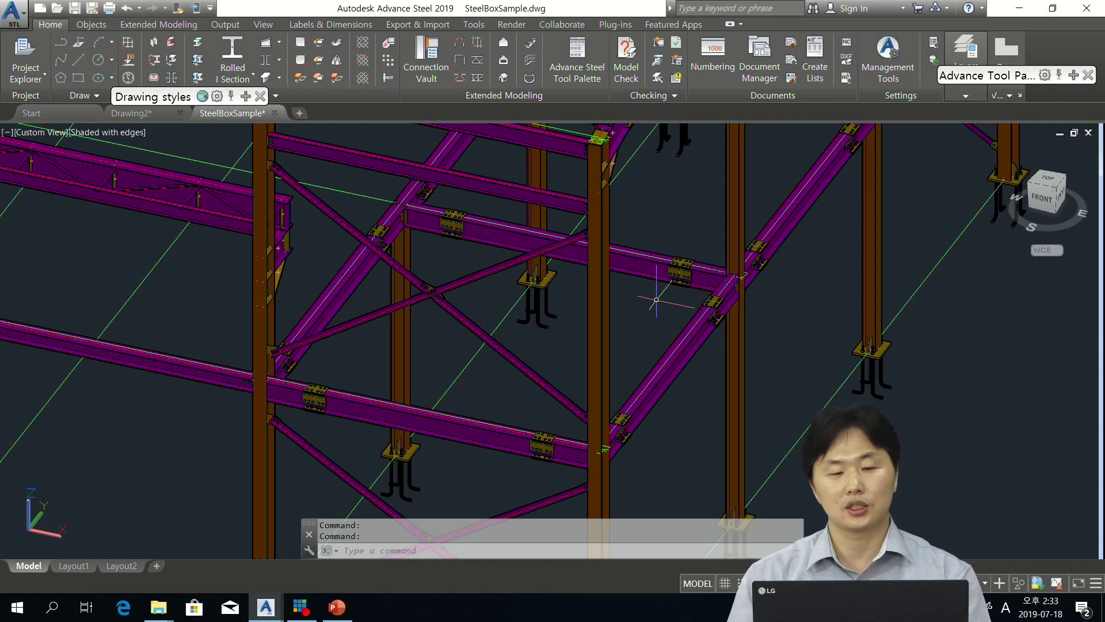
shift+middle_drag(296, 247, 530, 226)
scroll(494, 249, up, 4)
scroll(536, 219, up, 4)
click(569, 263)
shift+middle_drag(569, 268, 522, 321)
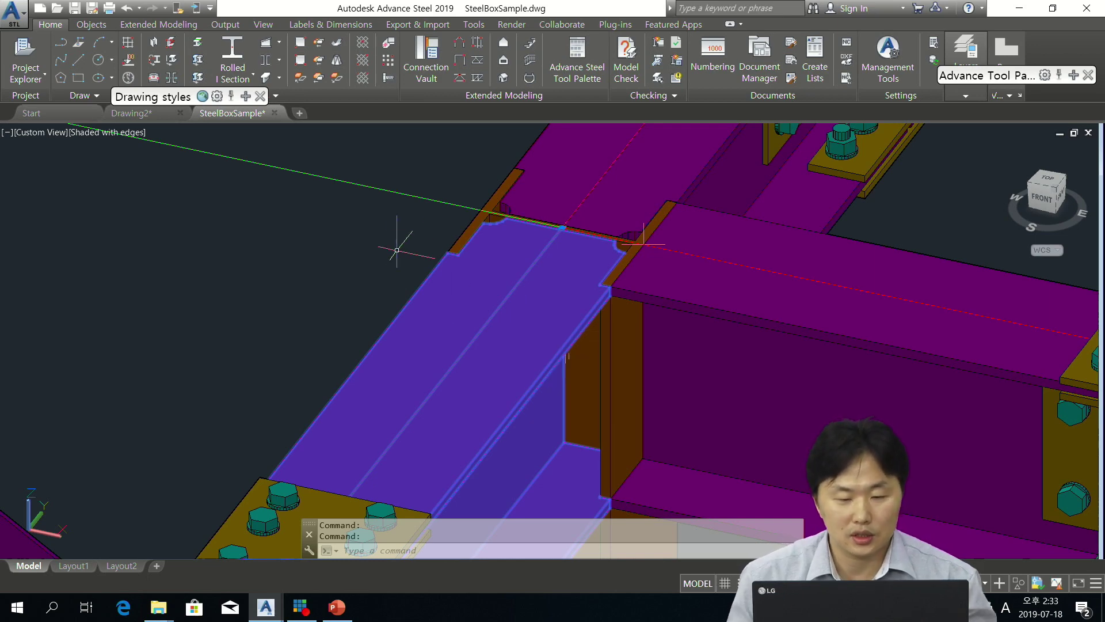
Step: Examine the notched beam end where the floor beams meet at the column, and bring the complete building frame back into view
scroll(583, 223, up, 6)
scroll(552, 239, down, 4)
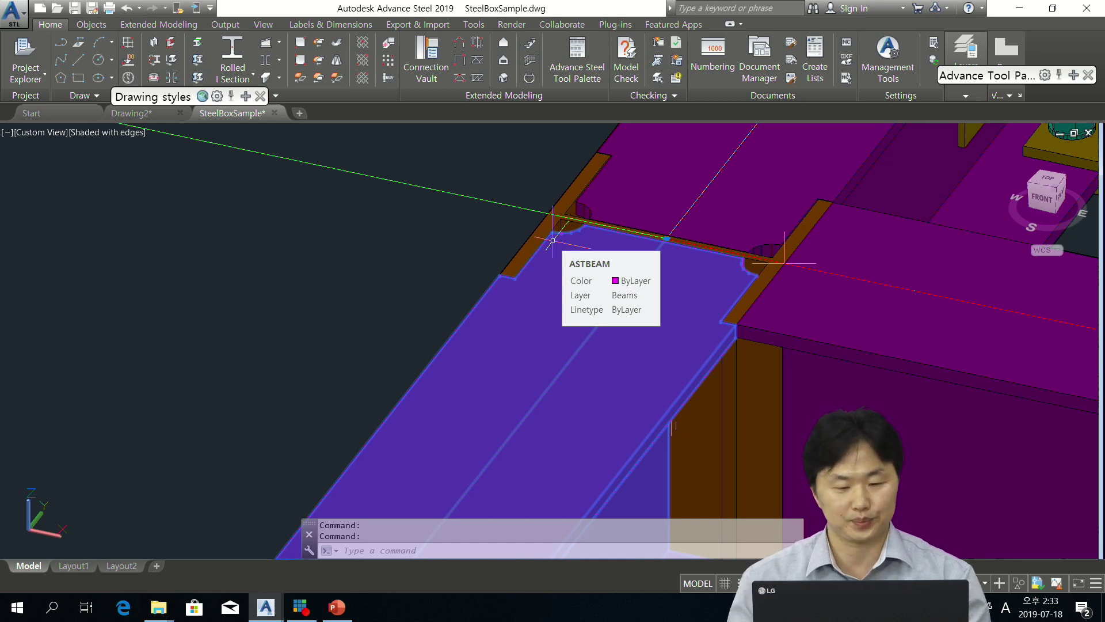
scroll(494, 370, down, 10)
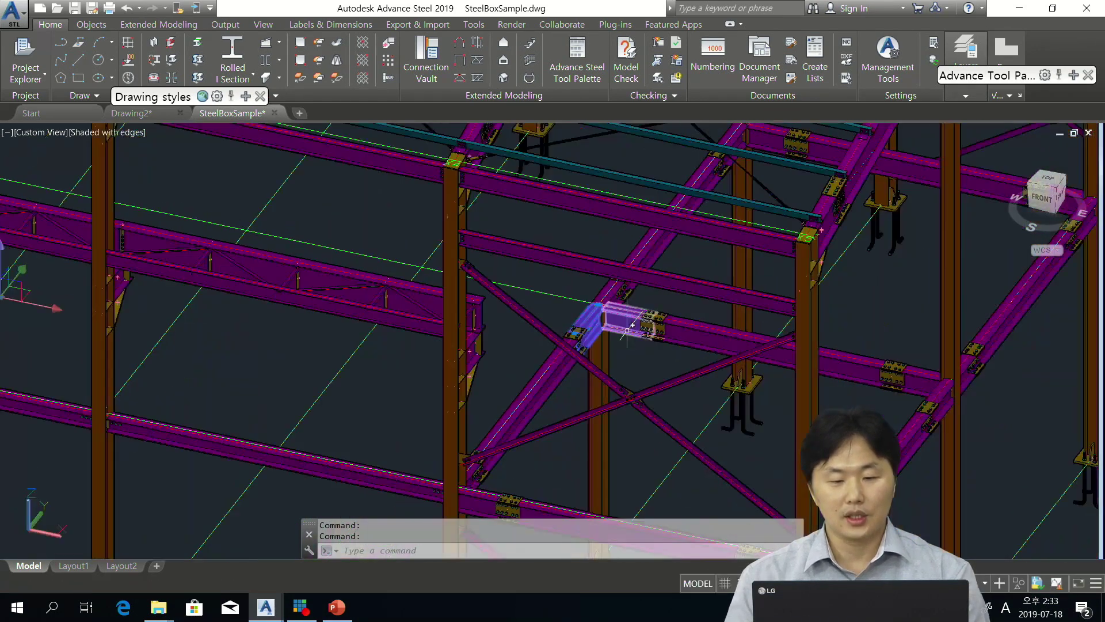
scroll(626, 329, down, 8)
shift+middle_drag(395, 321, 385, 325)
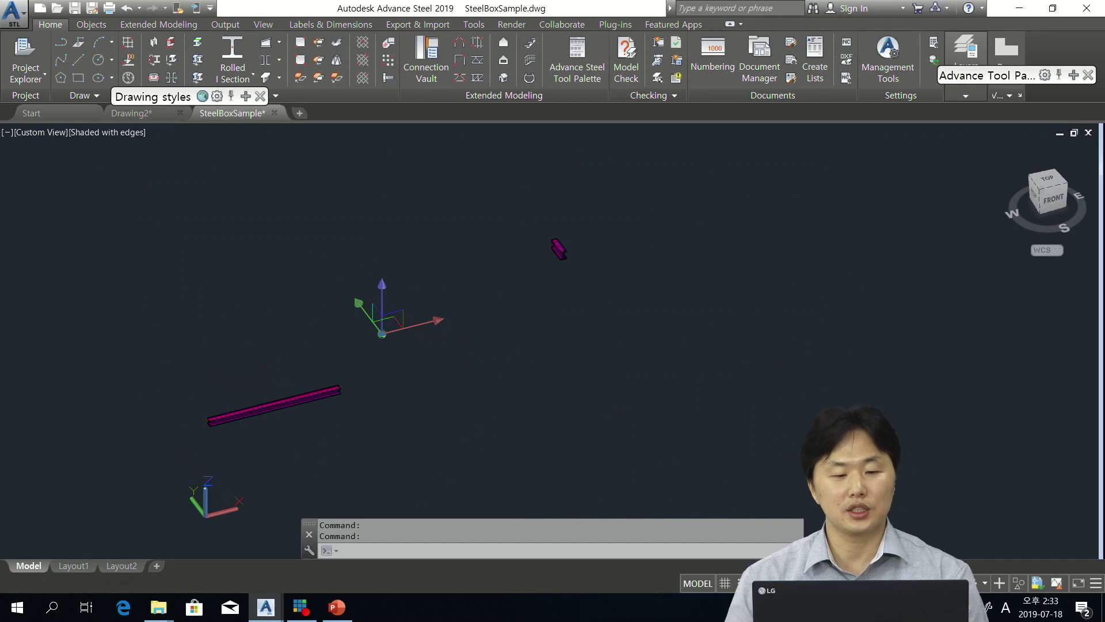
scroll(457, 327, down, 3)
middle_drag(457, 327, 613, 381)
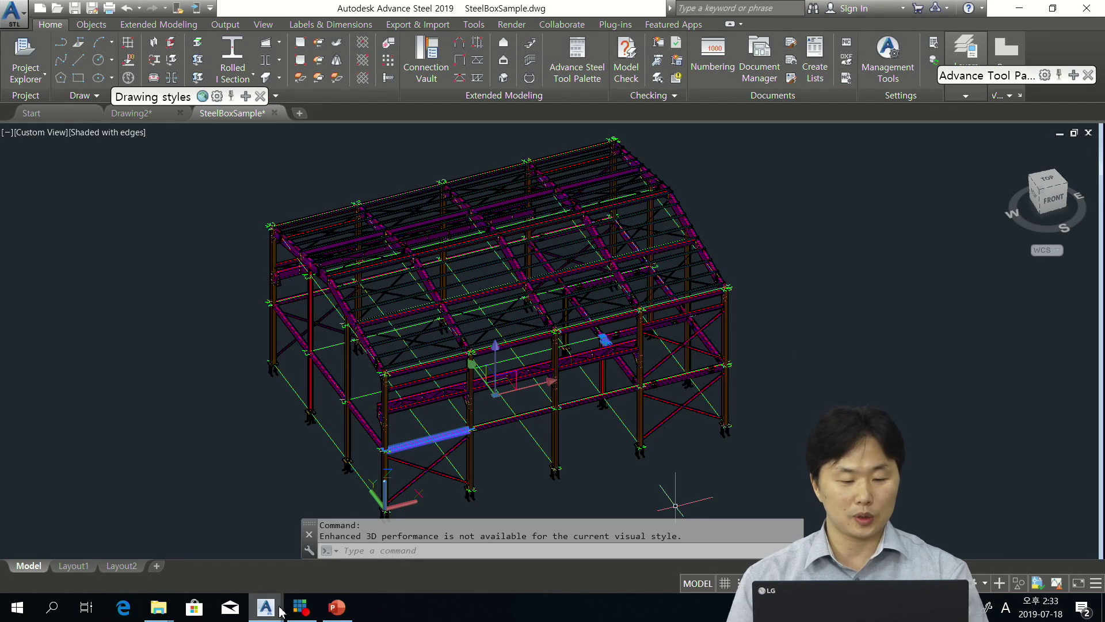
click(346, 616)
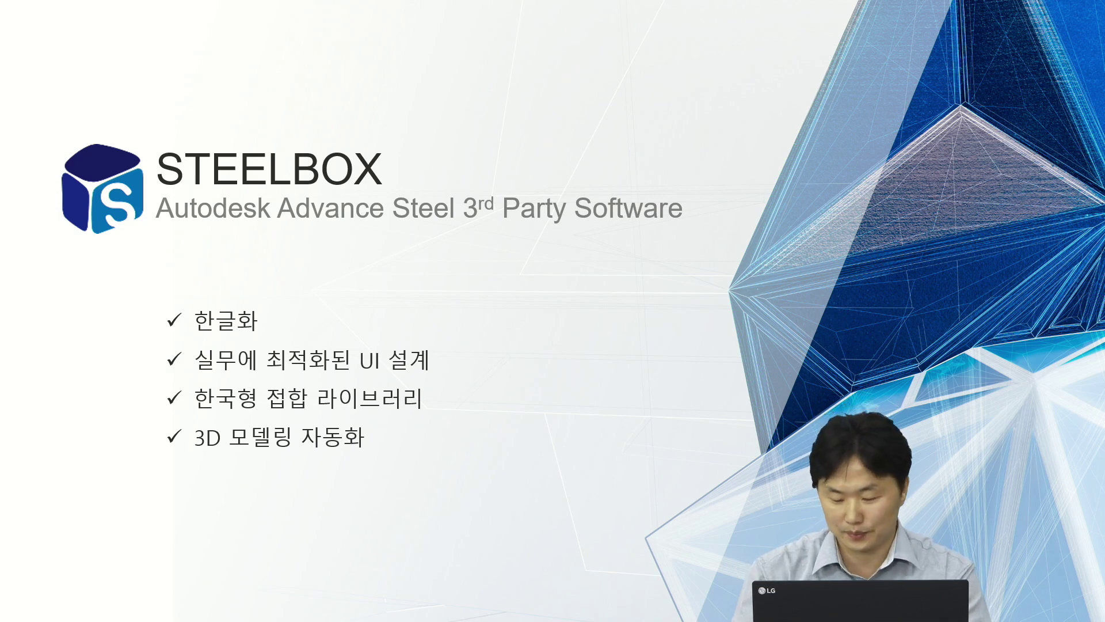
key(Right)
mouse_move(316, 567)
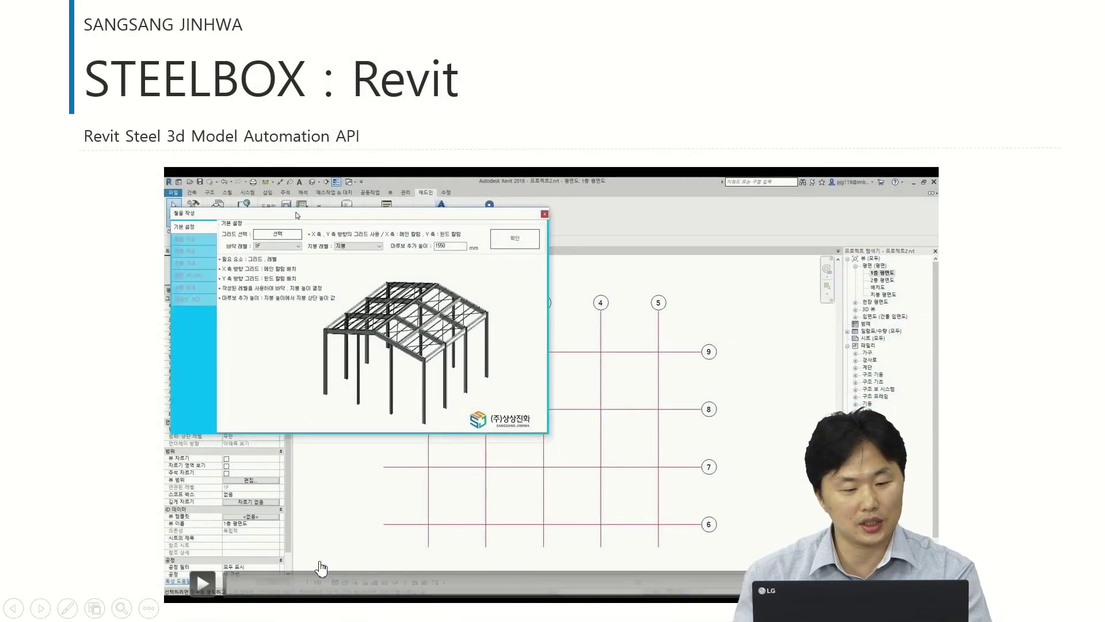
click(202, 584)
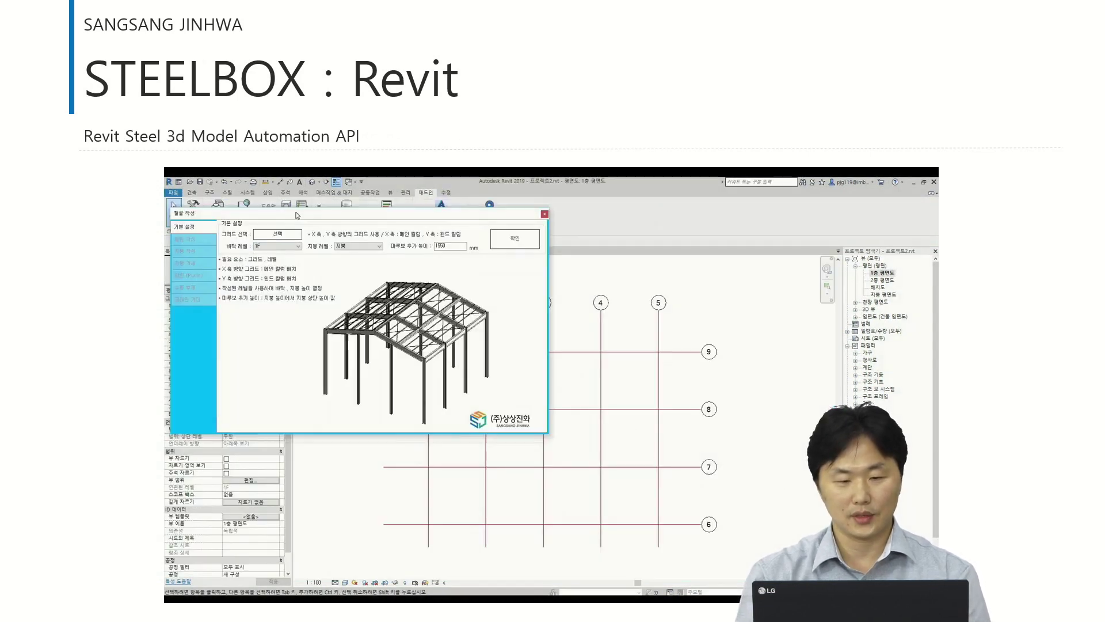
key(Right)
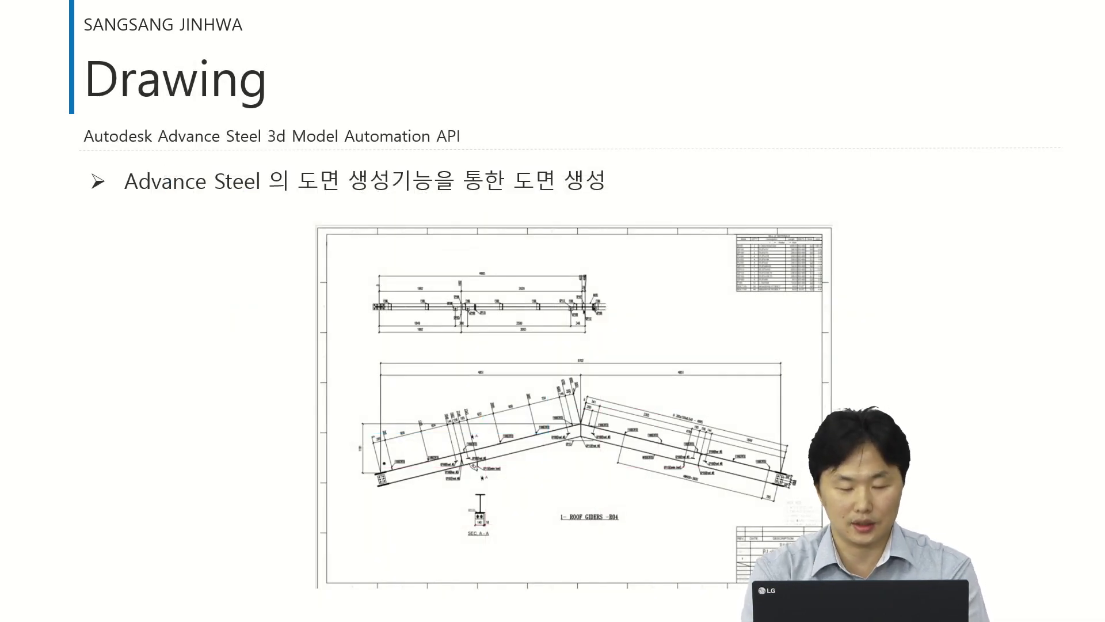